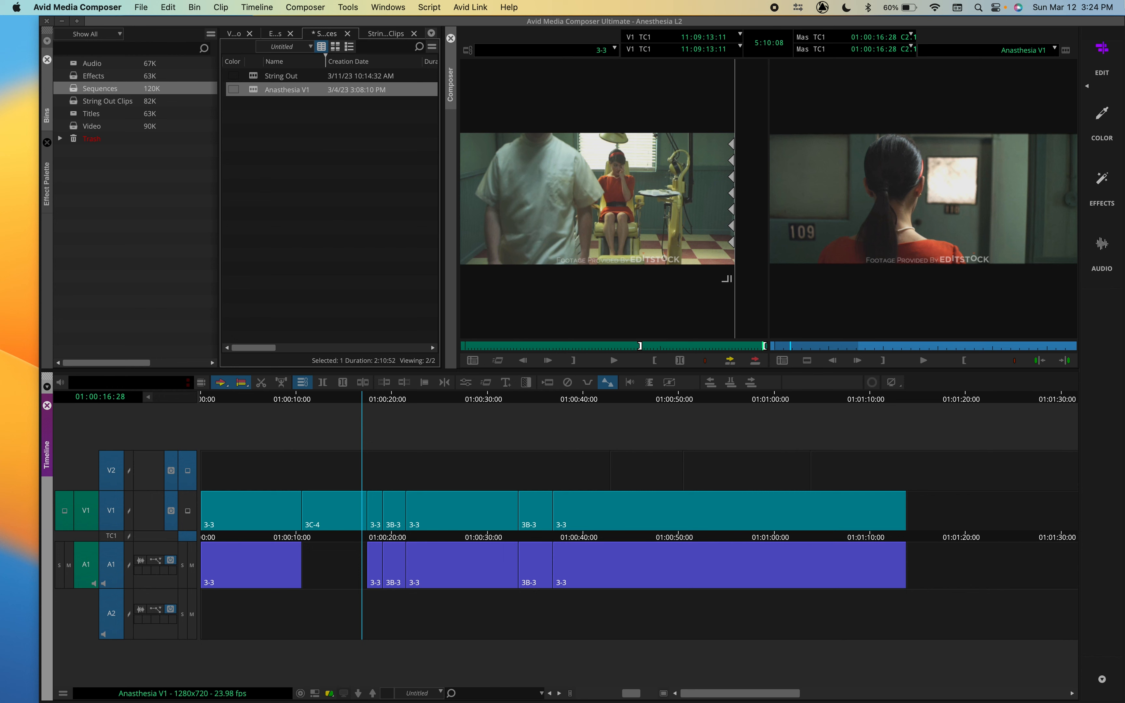
- Switch to Preview
click(4, 616)
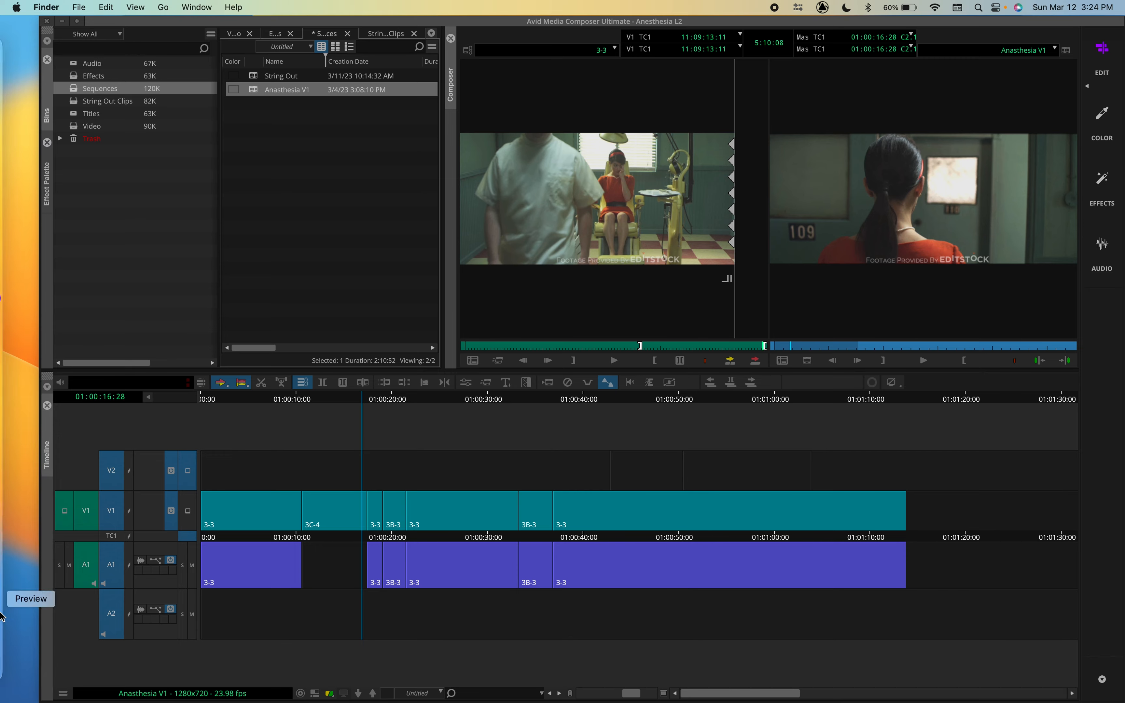
click(21, 600)
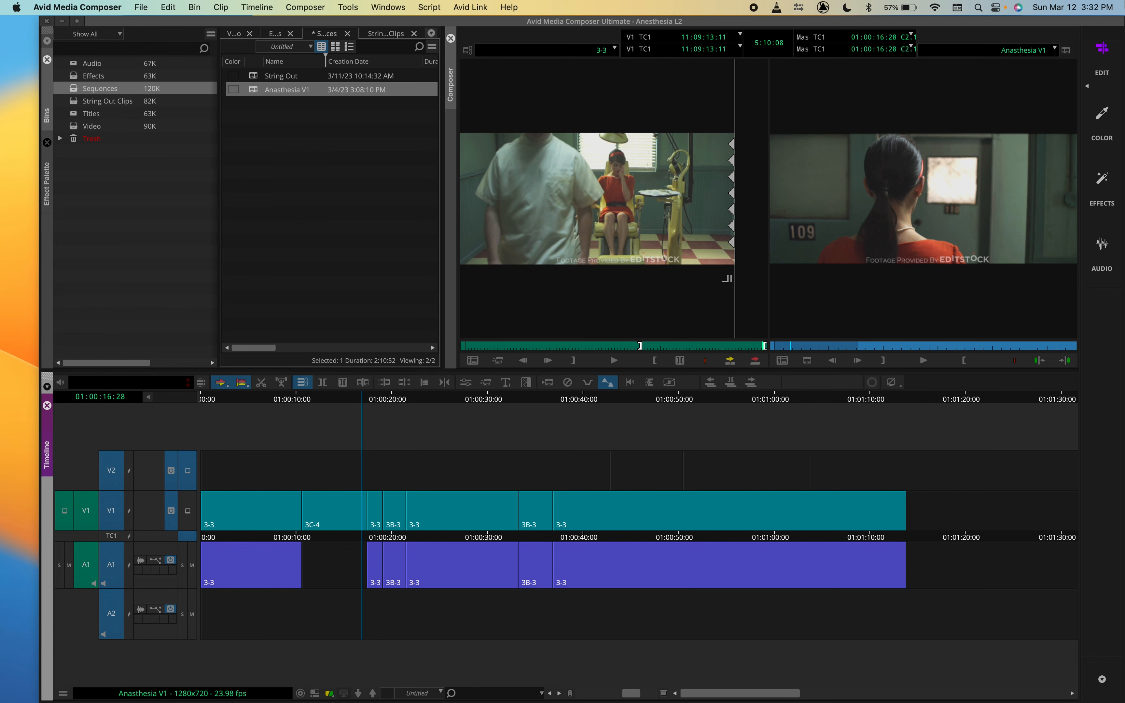
- Save the bin, park the playhead near 01:00:09:29 and enter Trim mode at the cut between clips 3-3 and 3C-4
key(super+s)
click(295, 399)
drag(271, 396, 295, 399)
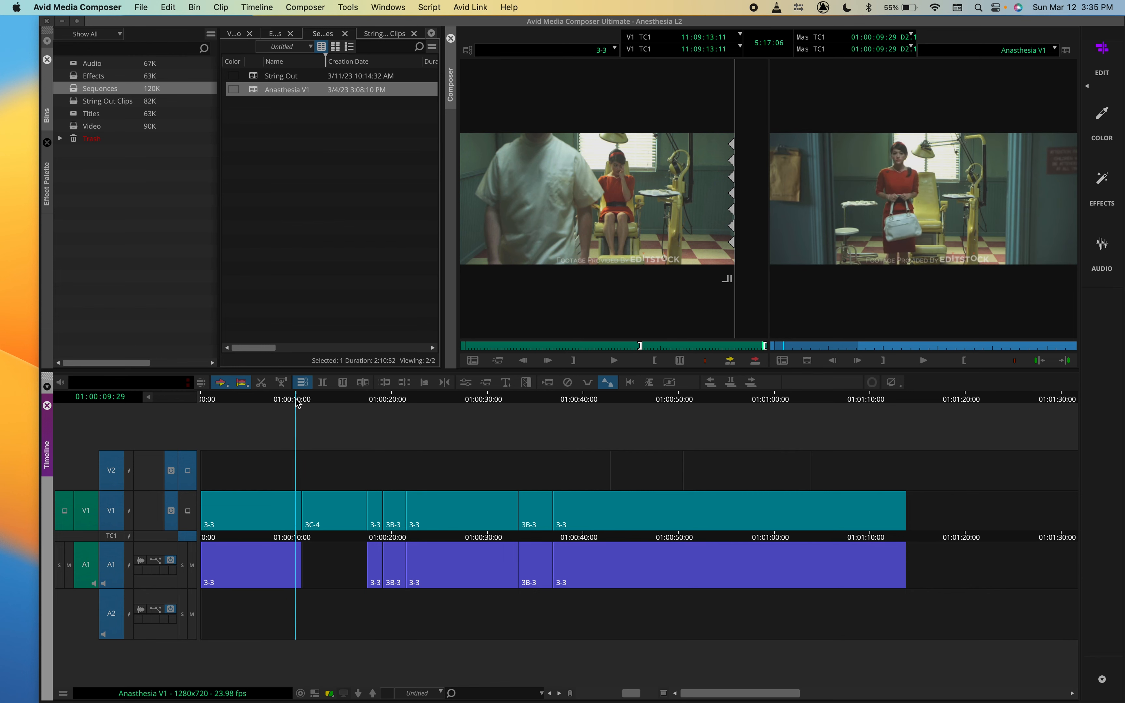
key(u)
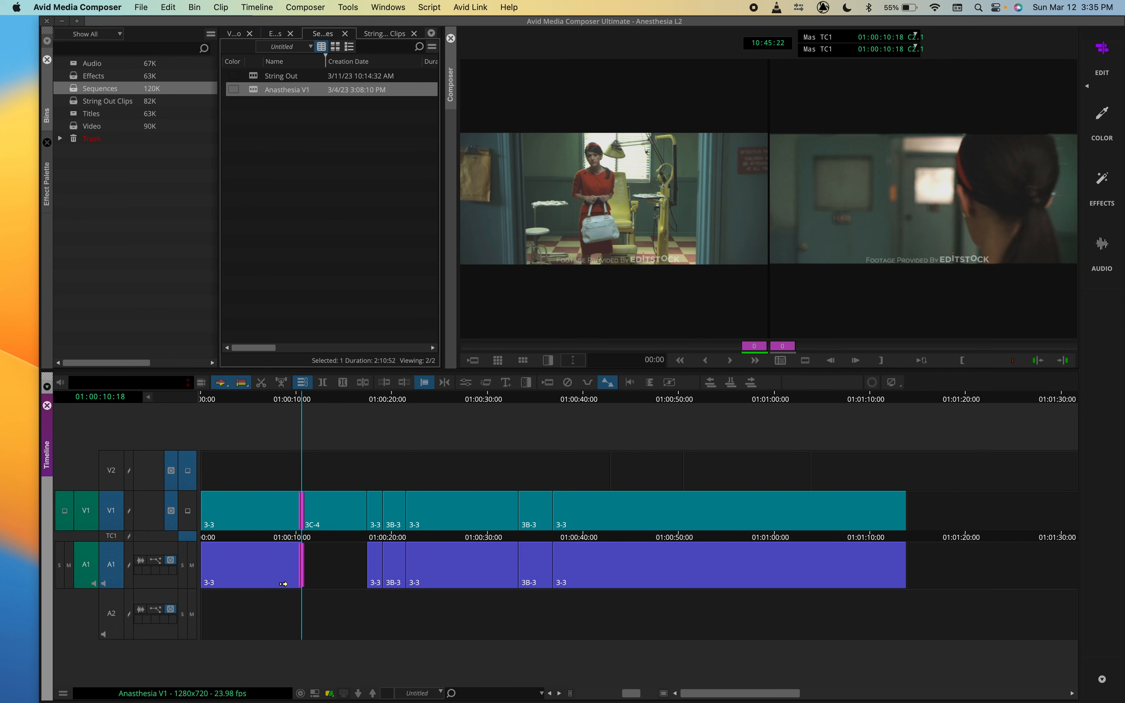
- Step the trim selection forward through the cuts to 01:00:21:15 and back to the cut between 3-3 and 3C-4
key(s)
key(space)
key(s)
key(s)
key(s)
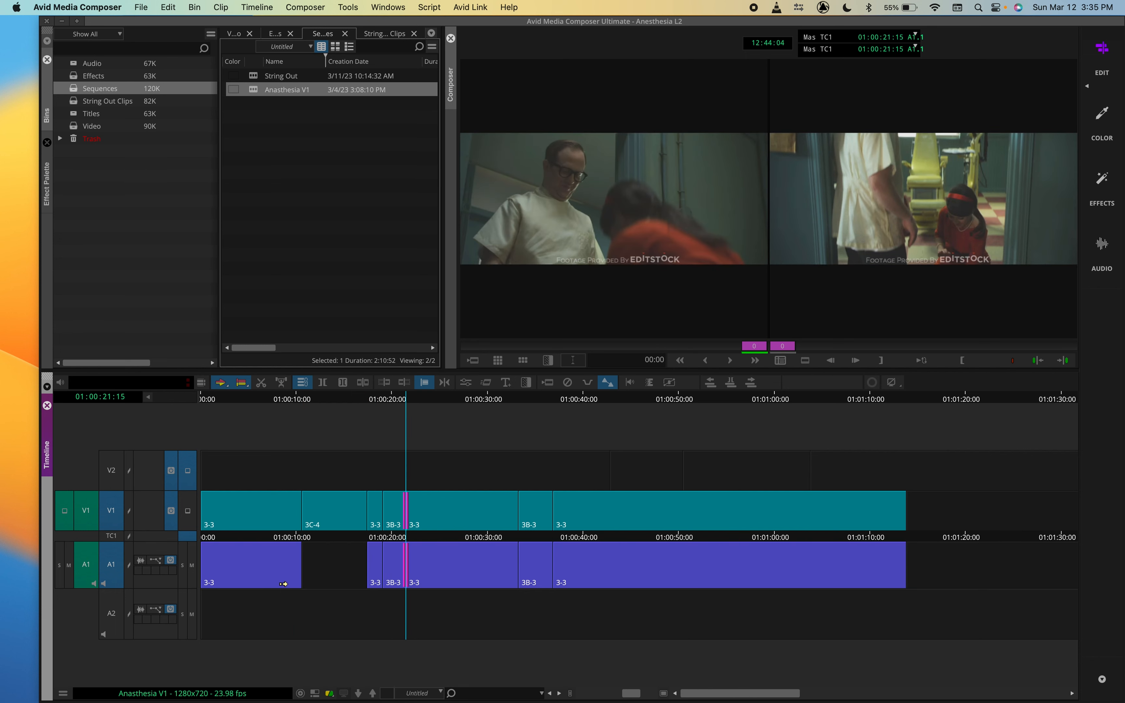
key(a)
key(a)
key(a)
key(a)
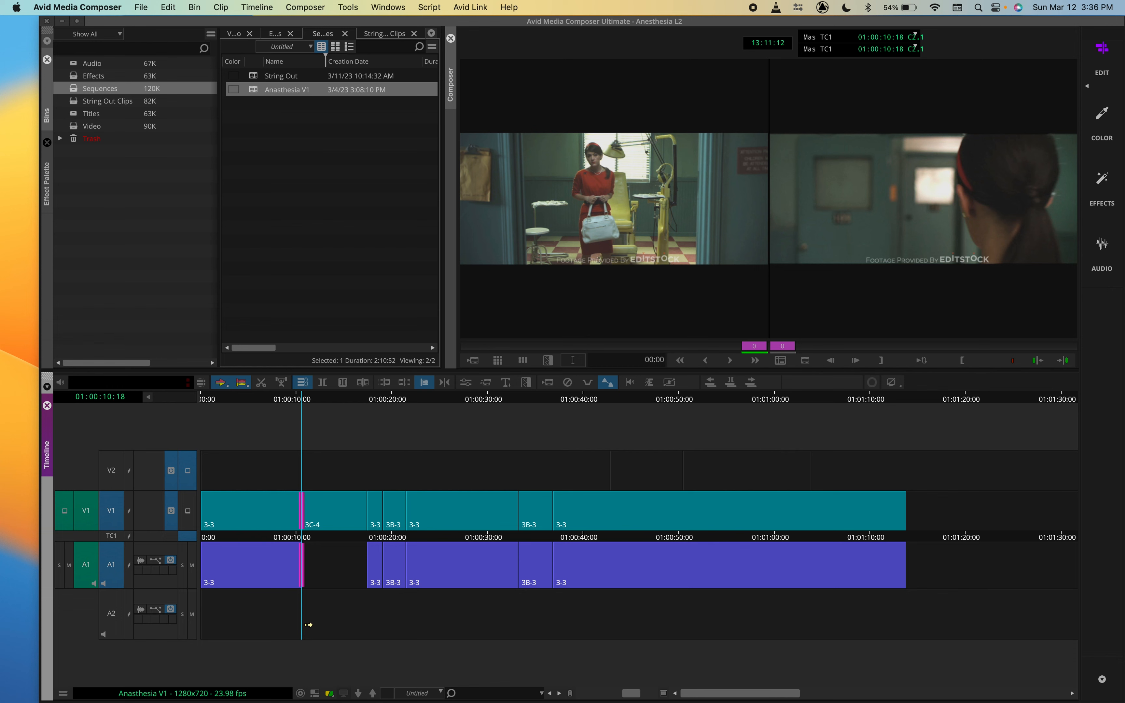
- Cycle the trim at this cut through the A-side and B-side only, ending with both sides selected
key(p)
key(bracketright)
key(bracketleft)
- Roll the cut between 3-3 and 3C-4 frame by frame to 16 frames earlier
key(comma)
key(comma)
key(comma)
key(comma)
key(comma)
key(comma)
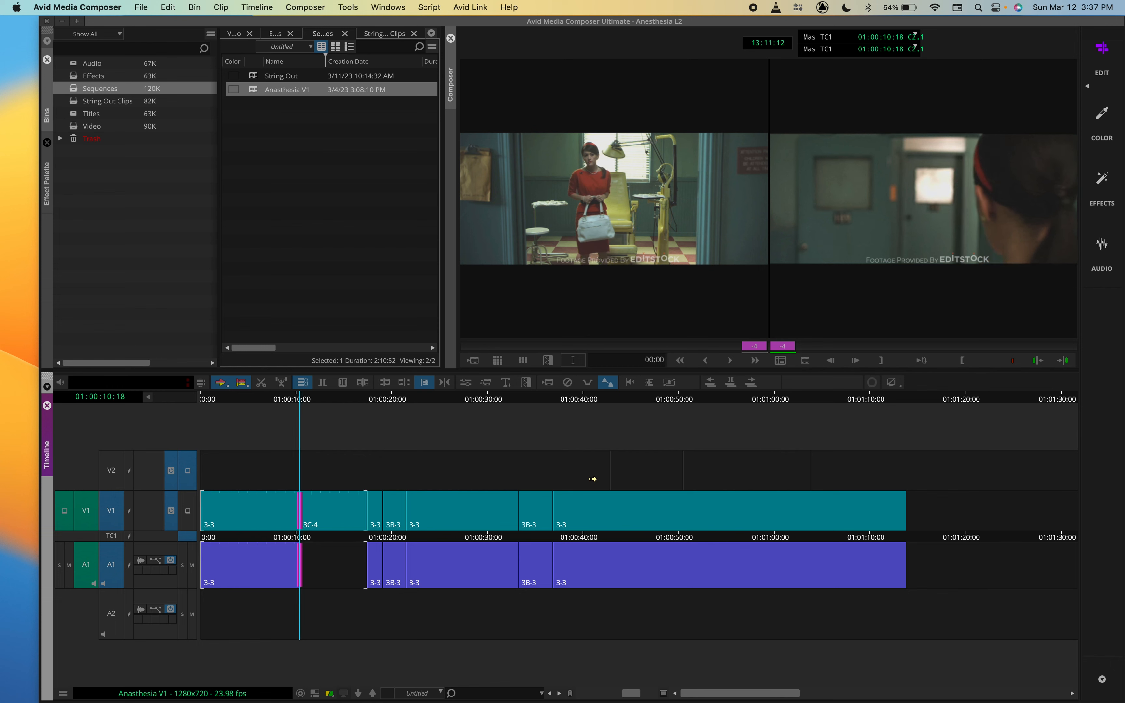
key(comma)
key(comma)
key(comma)
key(comma)
key(comma)
key(comma)
key(comma)
key(comma)
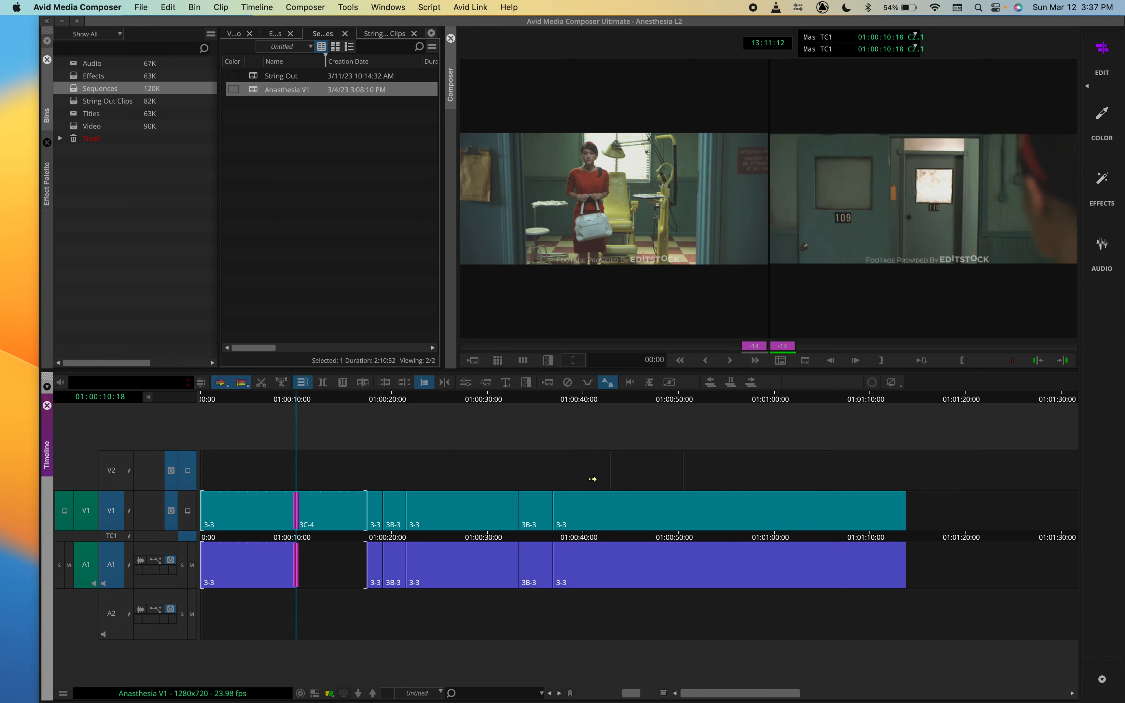
key(comma)
key(comma)
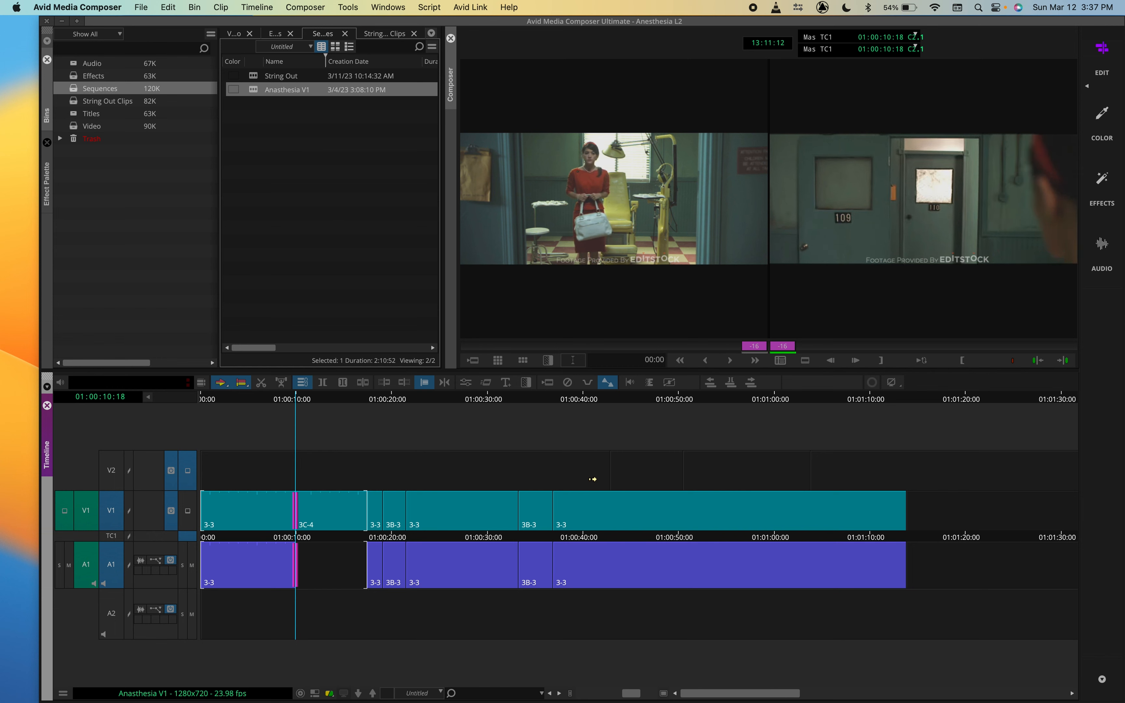
- Roll the cut forward to an offset of -11 frames, and roll it back to -26 frames
key(period)
key(period)
key(period)
key(period)
key(period)
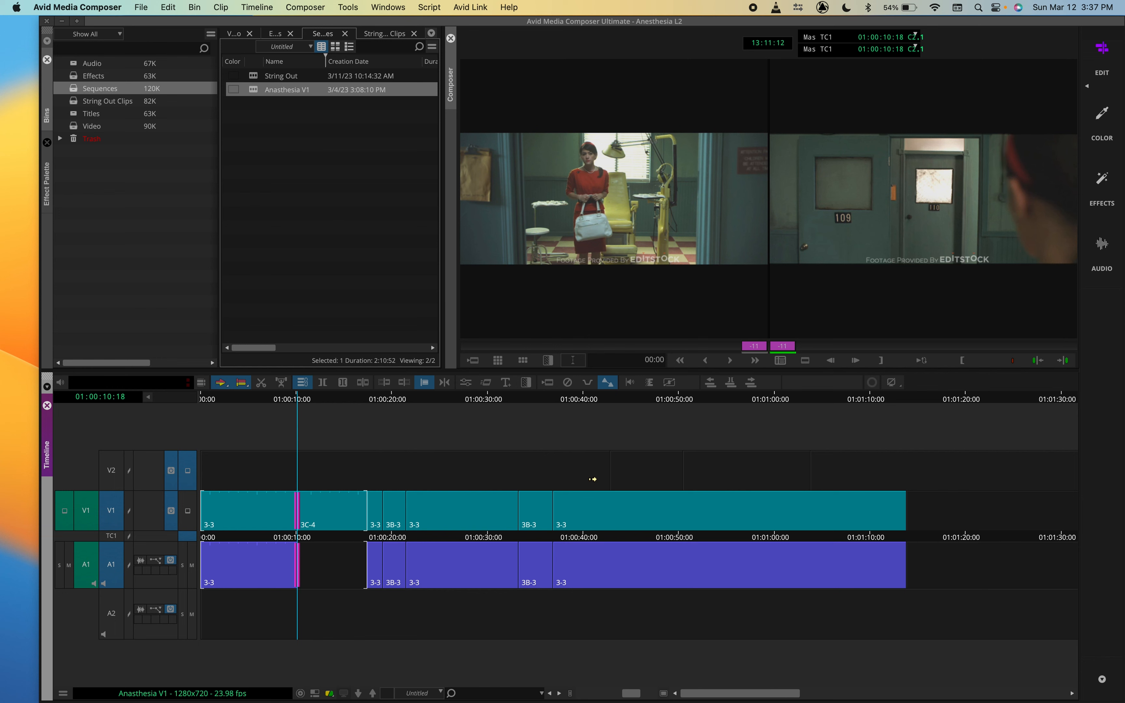
key(comma)
key(comma)
key(comma)
key(comma)
key(comma)
key(comma)
key(comma)
key(comma)
key(comma)
key(comma)
key(comma)
key(comma)
key(comma)
key(comma)
key(comma)
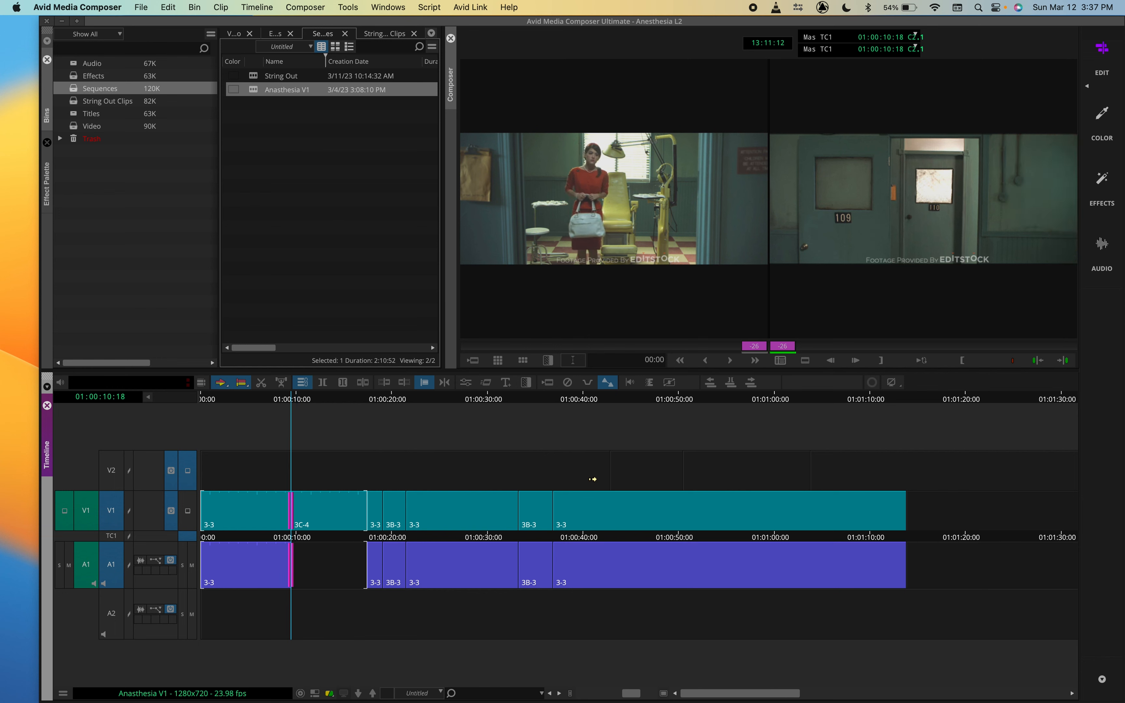
- Roll the cut later frame by frame until the trim offset on both sides is +12 frames
key(period)
key(period)
key(period)
key(period)
key(period)
key(period)
key(period)
key(period)
key(period)
key(period)
key(period)
key(period)
key(period)
key(period)
key(period)
key(period)
key(period)
key(period)
key(period)
key(period)
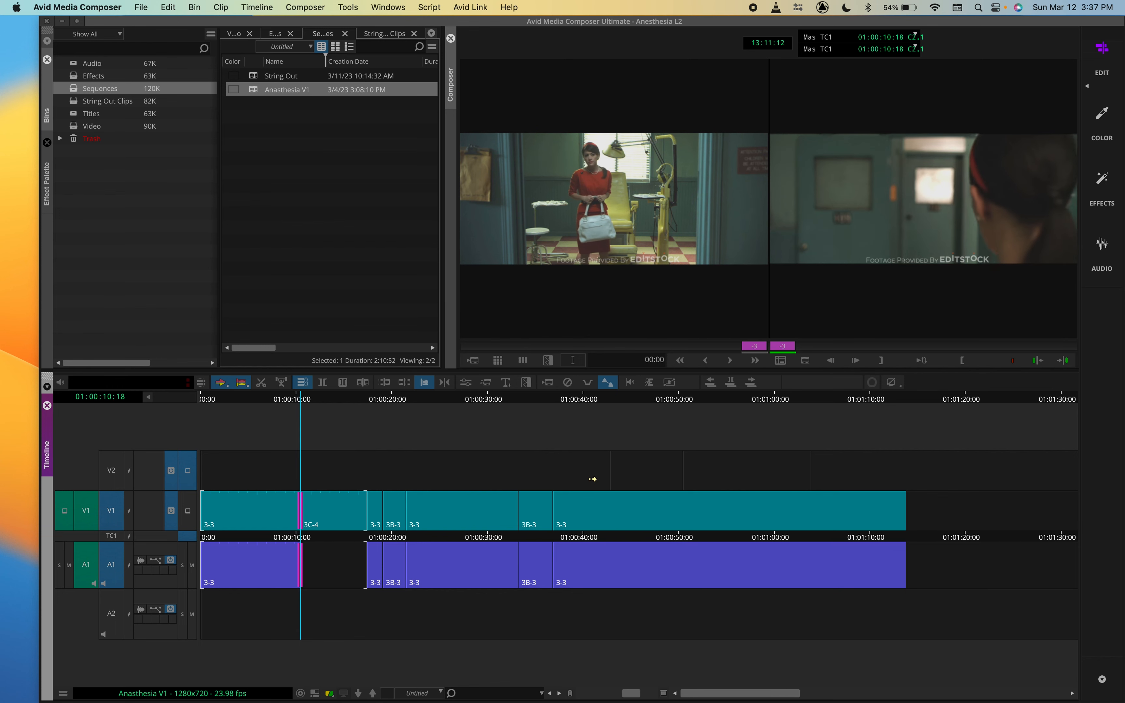
key(period)
key(period)
key(period)
key(period)
key(period)
key(period)
key(period)
key(period)
key(period)
key(period)
key(period)
key(period)
key(period)
key(period)
key(period)
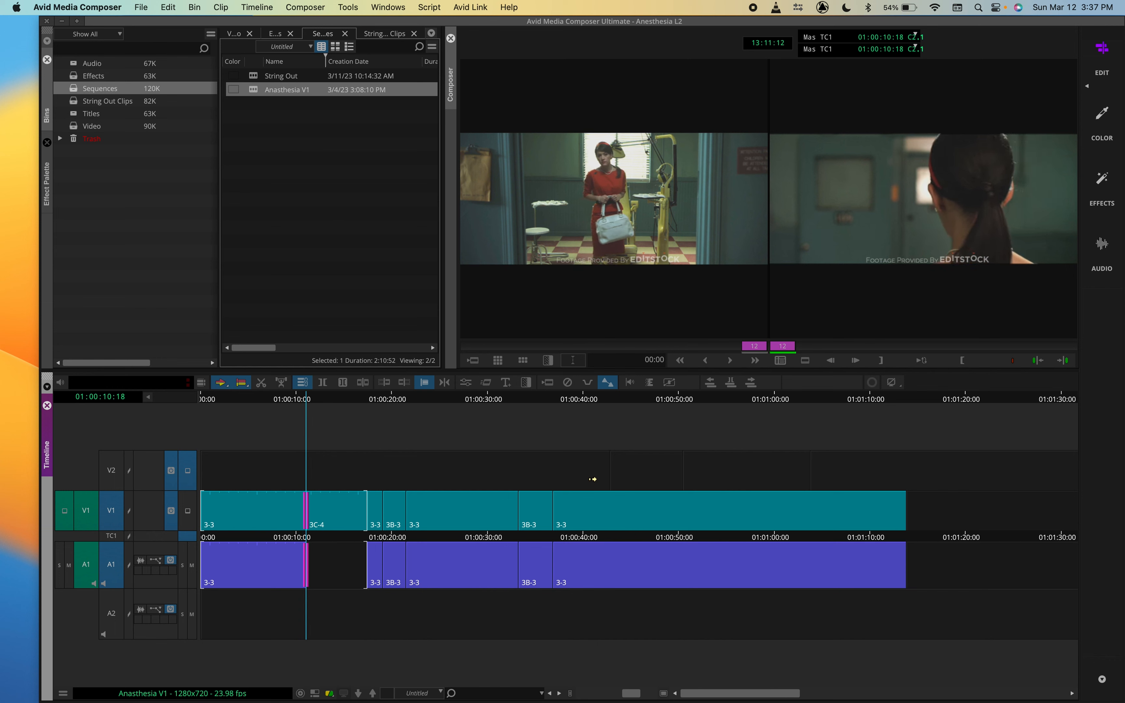
- Roll the cut earlier again until the trim offset on both sides is -5 frames
key(comma)
key(comma)
key(comma)
key(comma)
key(comma)
key(comma)
key(comma)
key(comma)
key(comma)
key(comma)
key(comma)
key(comma)
key(comma)
key(comma)
key(comma)
key(comma)
key(comma)
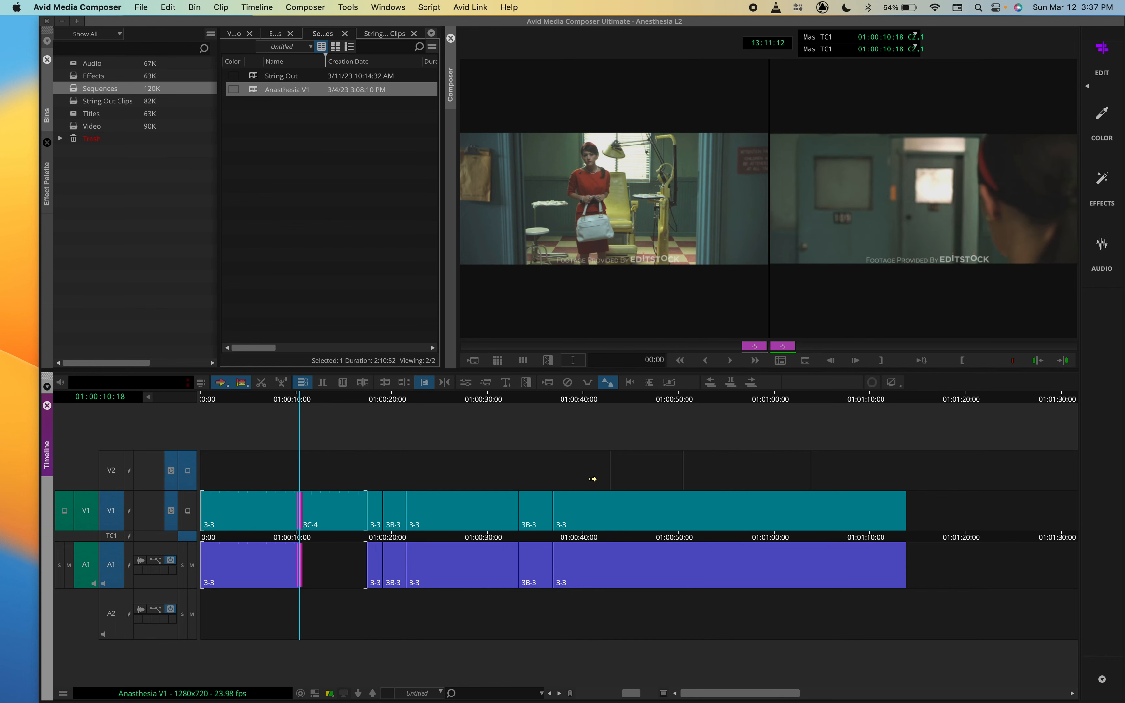
- Roll the cut between 3-3 and 3C-4 to its final trim offset of +3 frames
key(period)
key(period)
key(period)
key(period)
key(period)
key(period)
key(period)
key(period)
key(period)
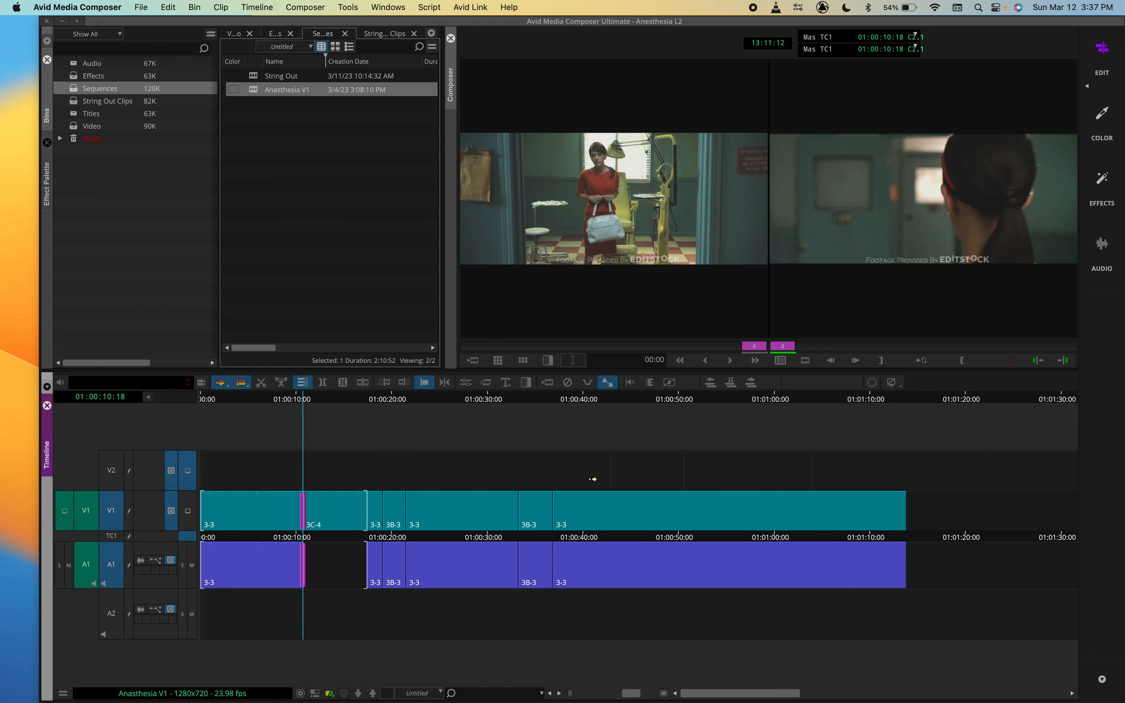
key(comma)
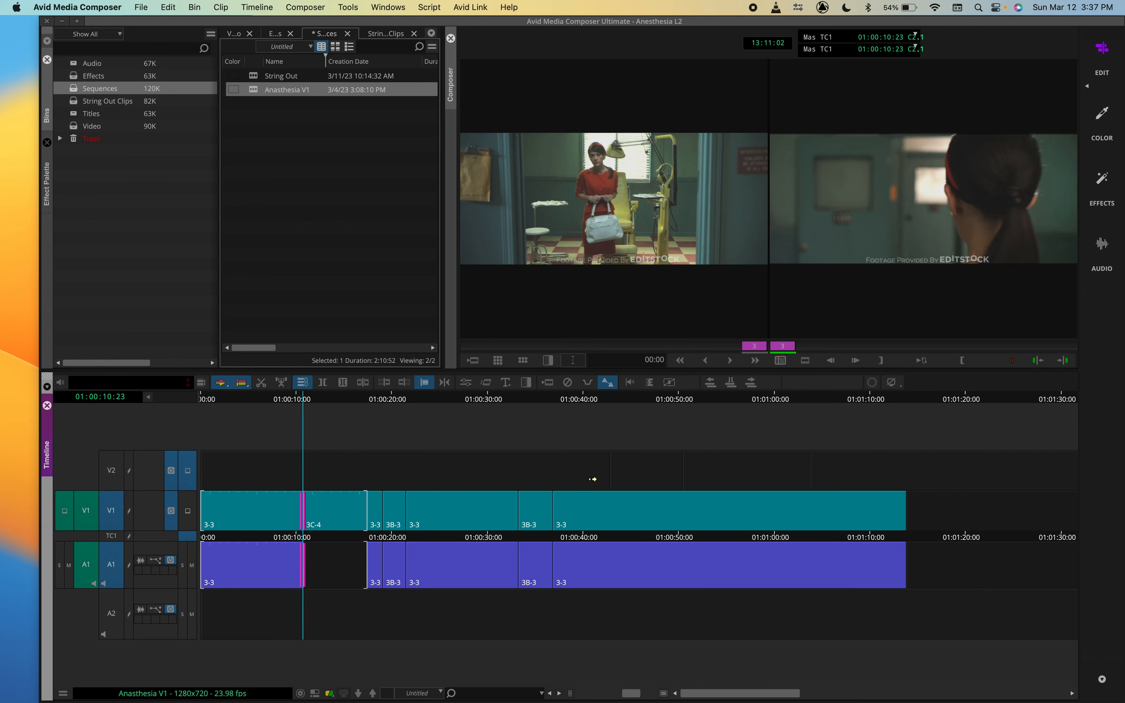
- Leave Trim mode, park the playhead near 01:00:10:03 and re-enter Trim mode at the cut between 3-3 and 3C-4
click(293, 397)
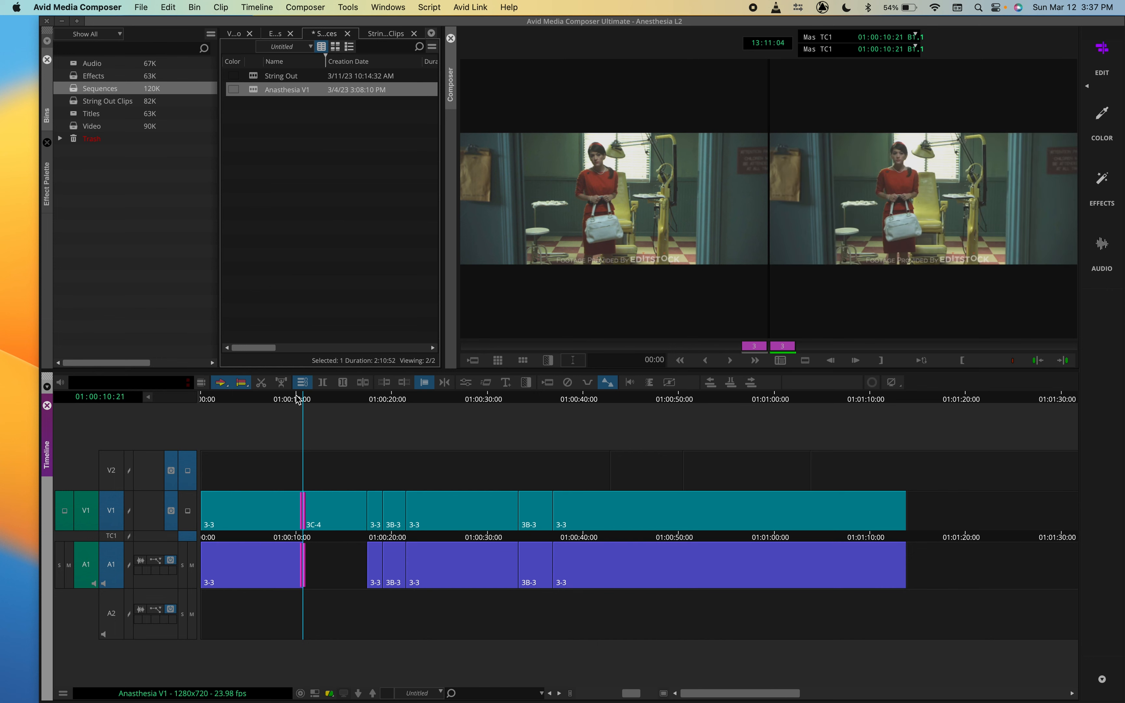
mouse_move(294, 399)
mouse_down()
mouse_move(335, 405)
mouse_move(298, 401)
mouse_up()
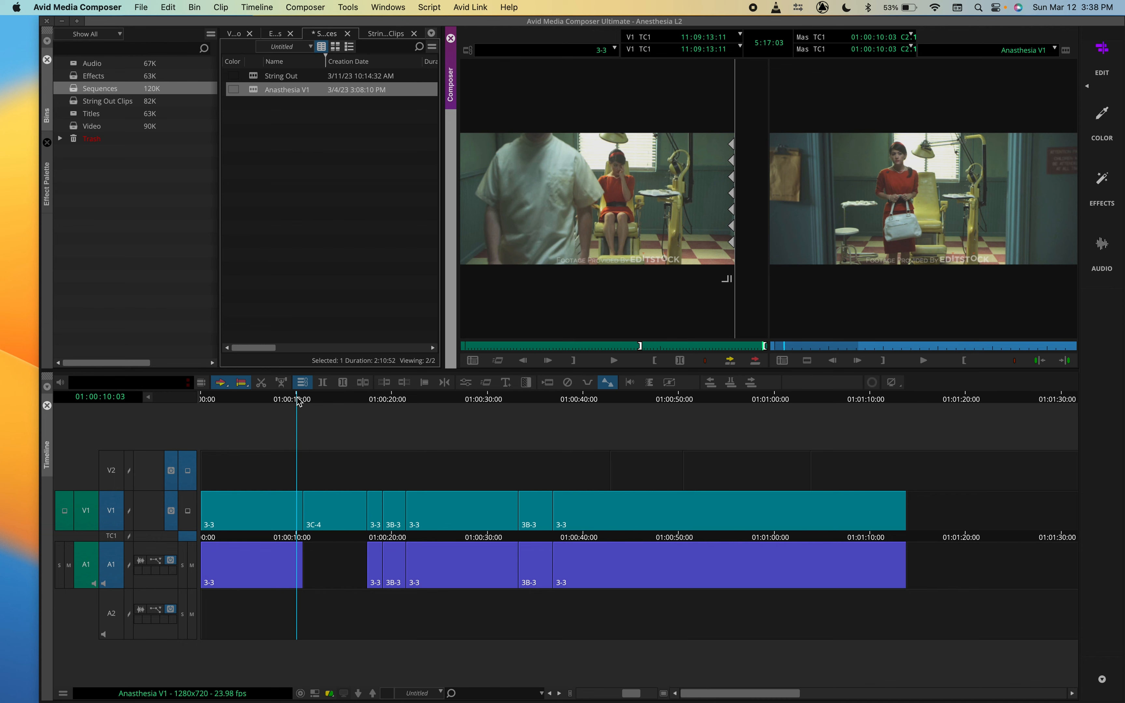
key(u)
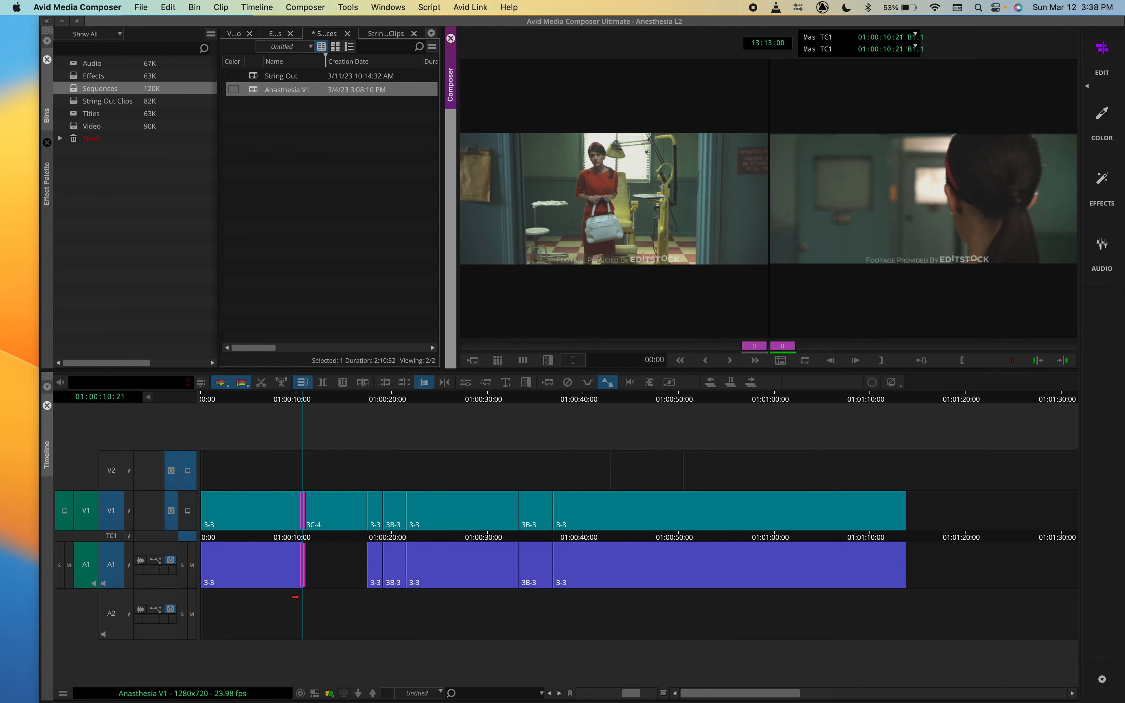
- Ripple trim the end of the first clip 3-3 on V1 and A1 by +5 frames, then leave Trim mode
click(300, 508)
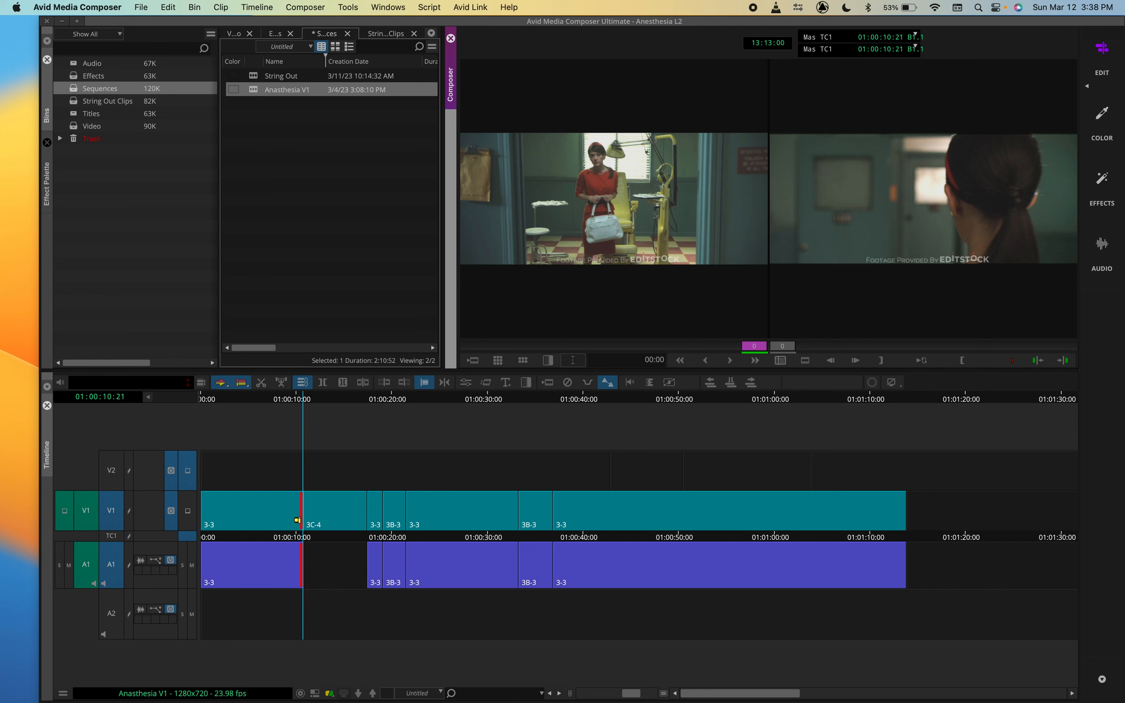
click(296, 522)
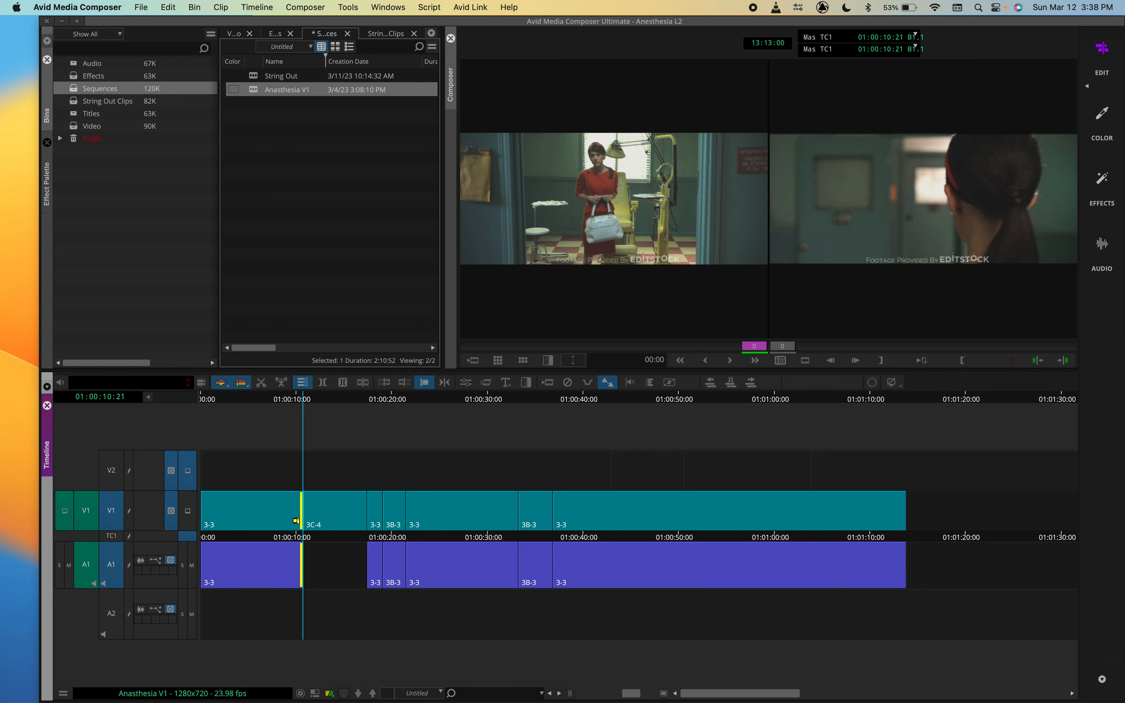
key(m)
key(m)
key(m)
key(m)
key(l)
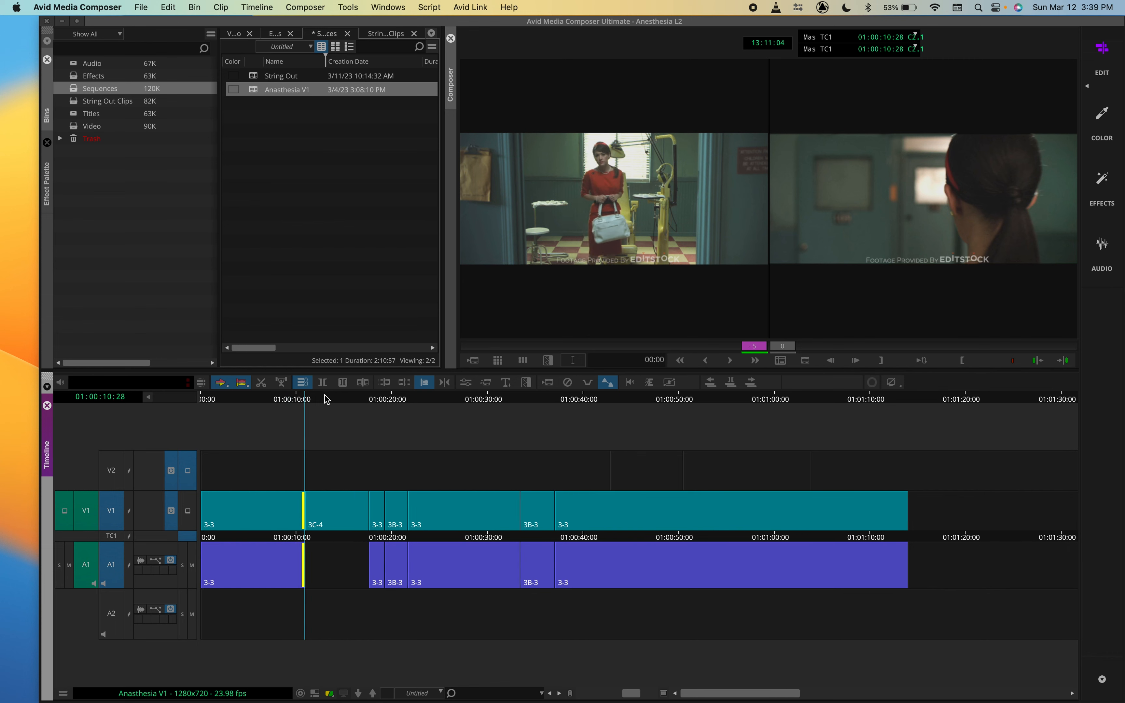
click(291, 399)
drag(298, 405, 322, 407)
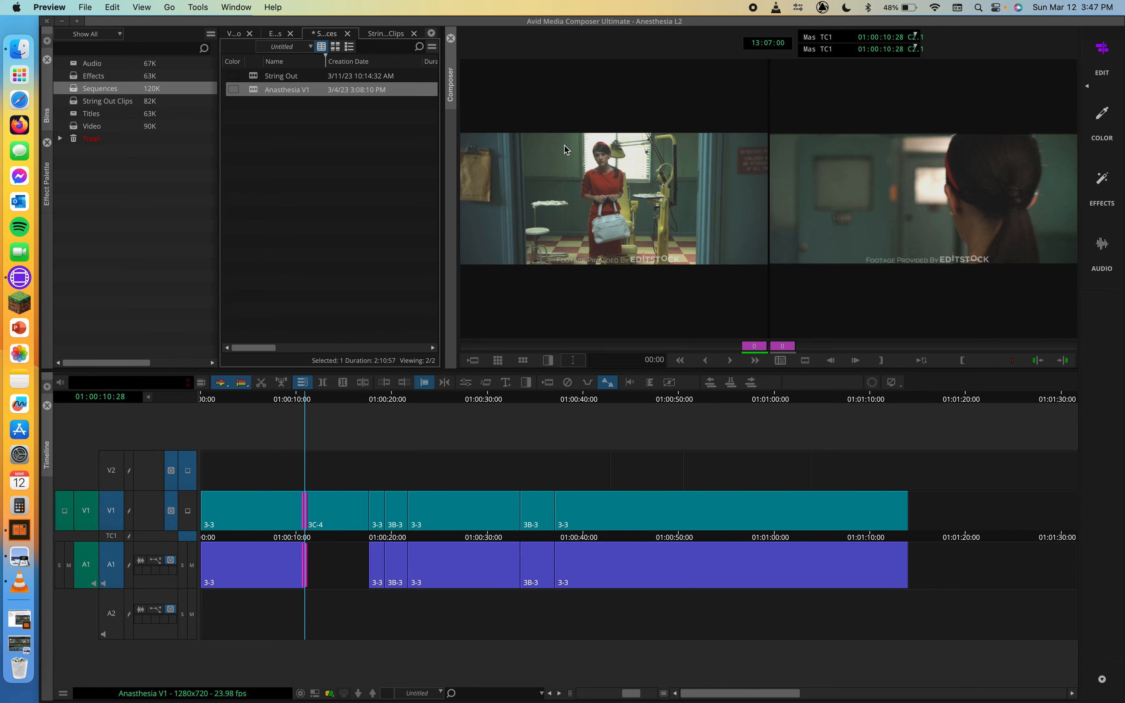
- View the annotated Trim mode screenshot in Preview and minimize its window
click(20, 644)
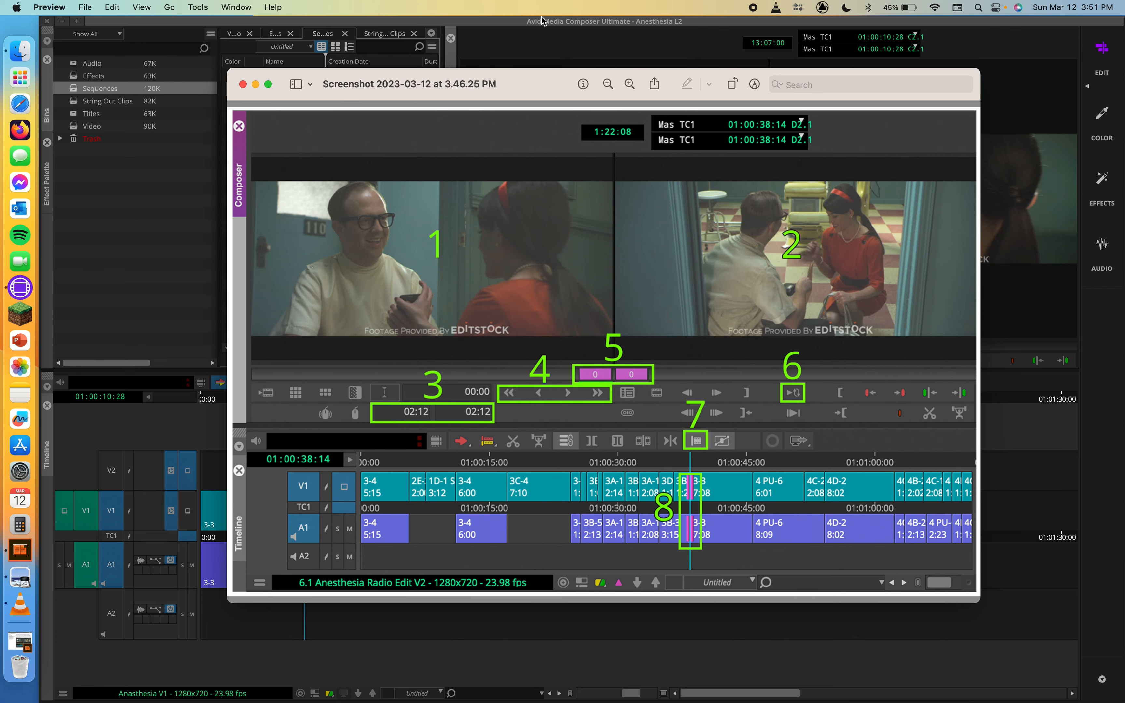
click(255, 85)
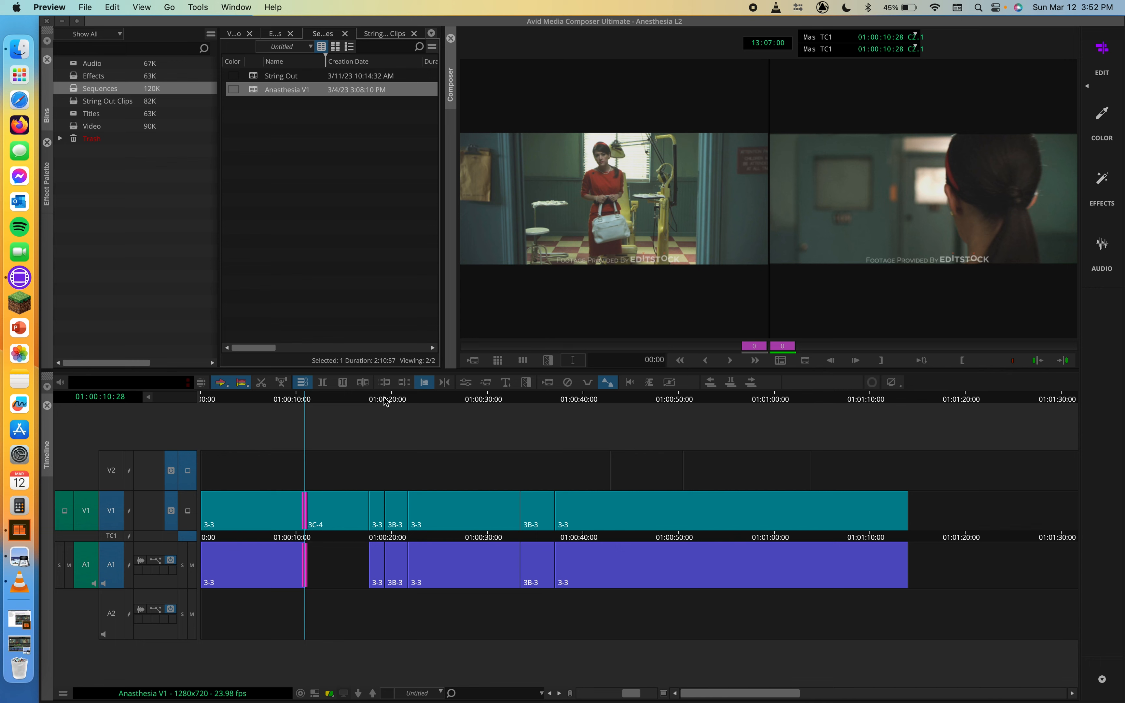
- Alternate overwrite and ripple trim selections on both sides of the V1 cut between 3-3 and 3C-4, ending with A-side overwrite
click(312, 536)
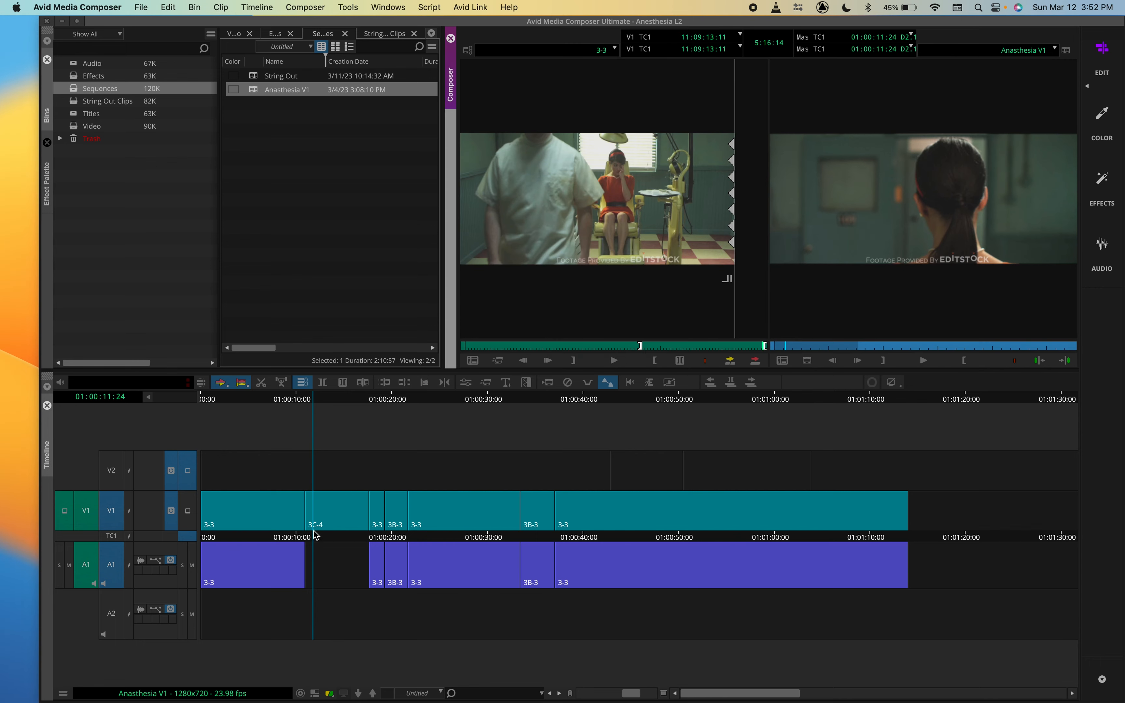
click(307, 511)
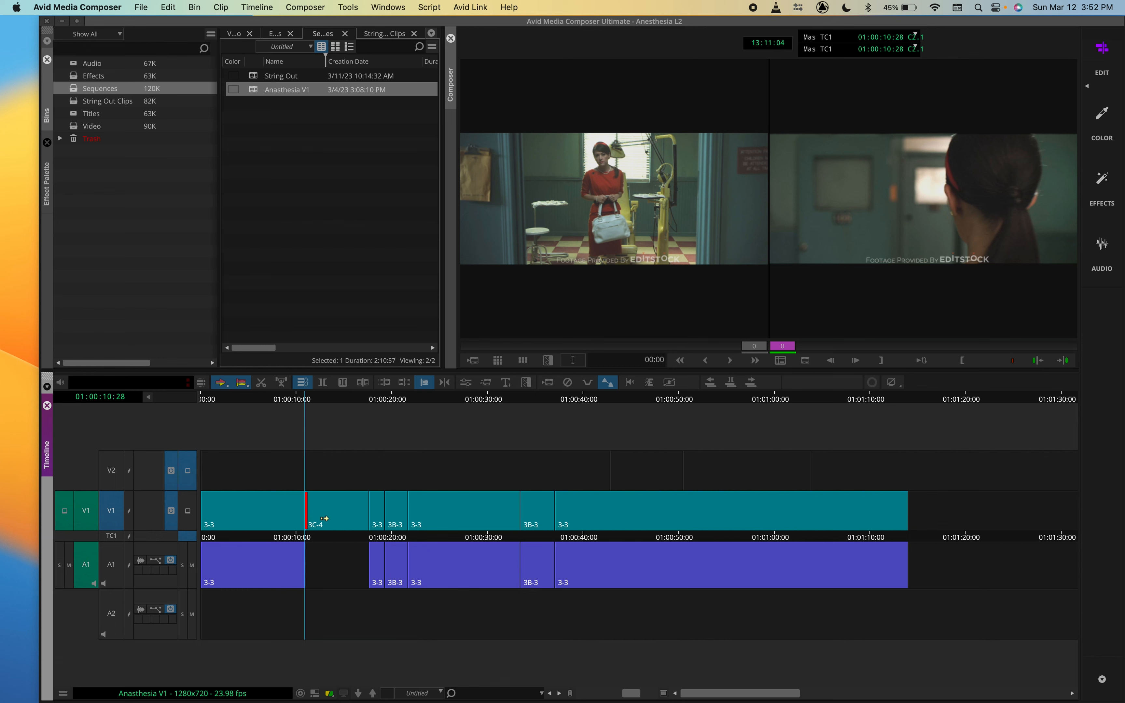
click(307, 523)
click(298, 500)
click(299, 521)
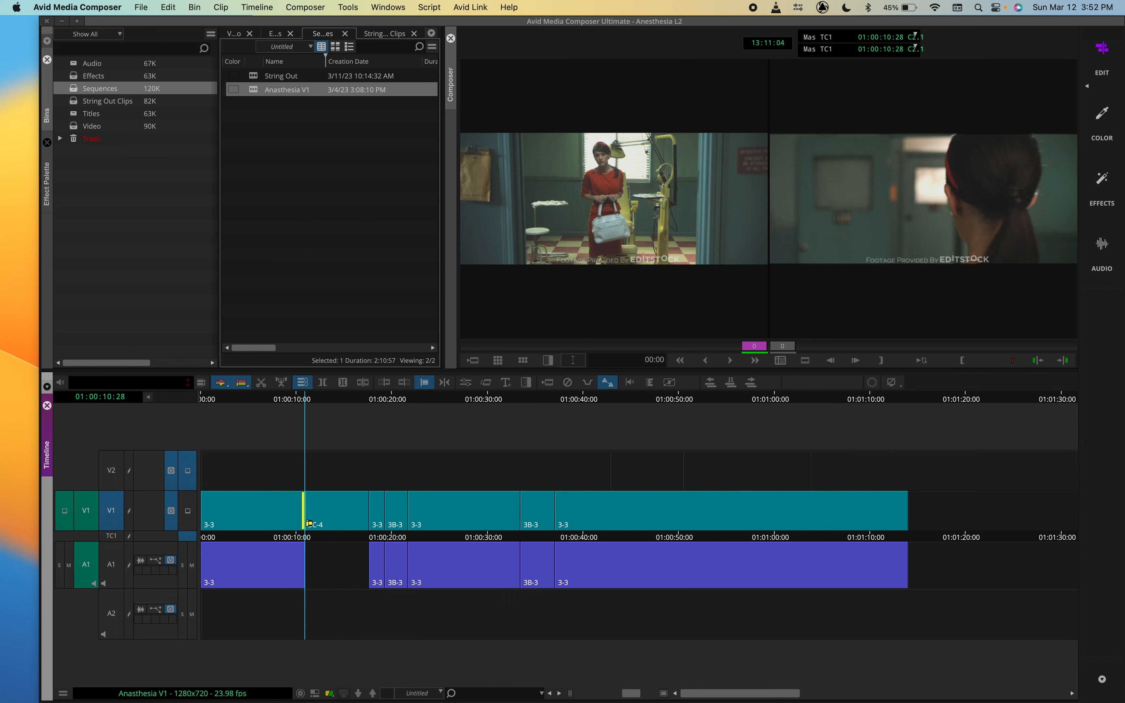
click(309, 523)
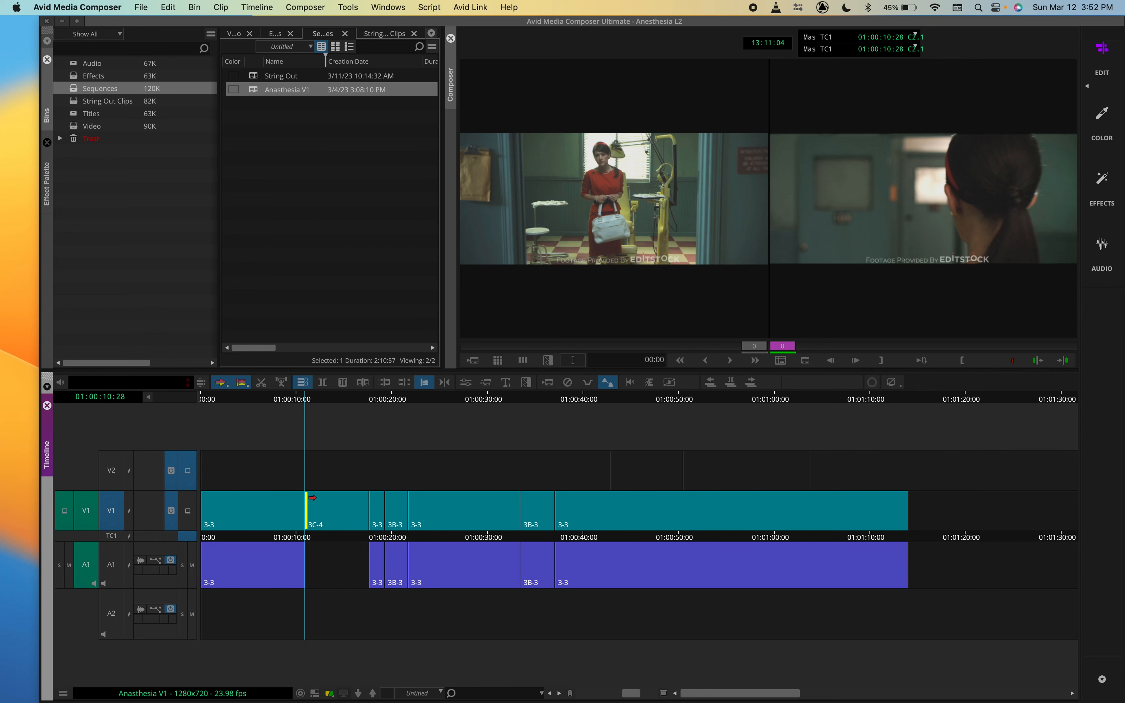
click(311, 500)
click(304, 504)
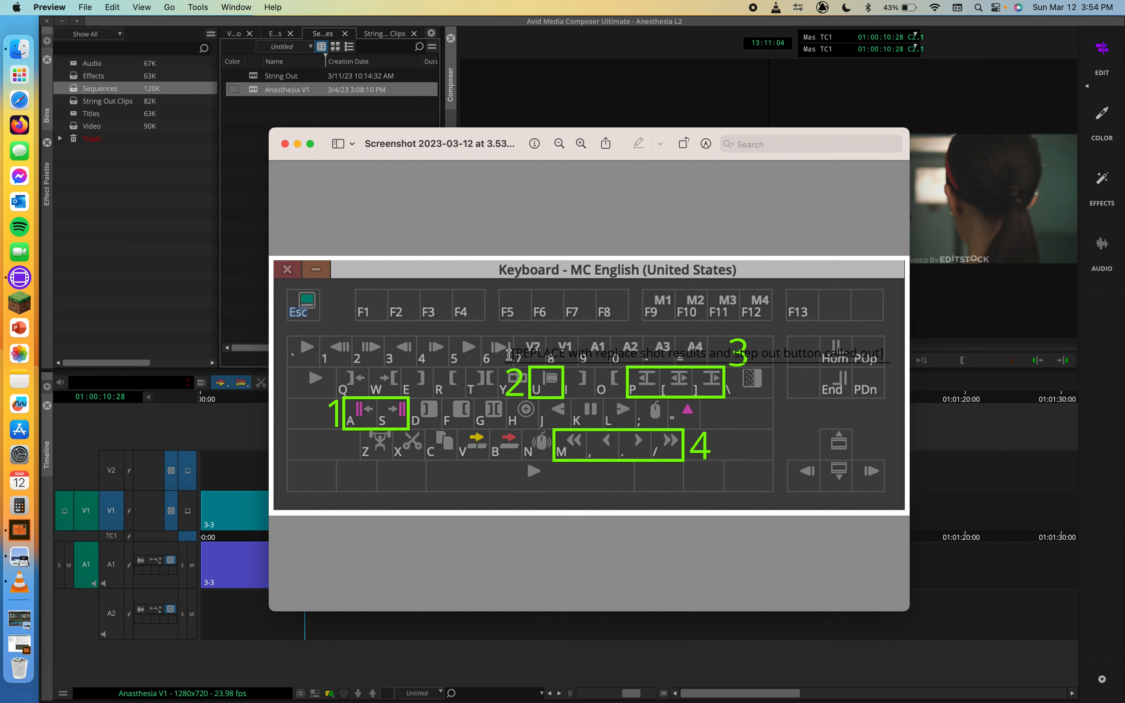
- Examine the annotated keyboard layout screenshot in Preview and return to Avid Media Composer
drag(511, 353, 700, 358)
click(790, 348)
drag(511, 354, 783, 360)
click(831, 355)
drag(513, 355, 795, 358)
click(843, 354)
drag(613, 357, 794, 351)
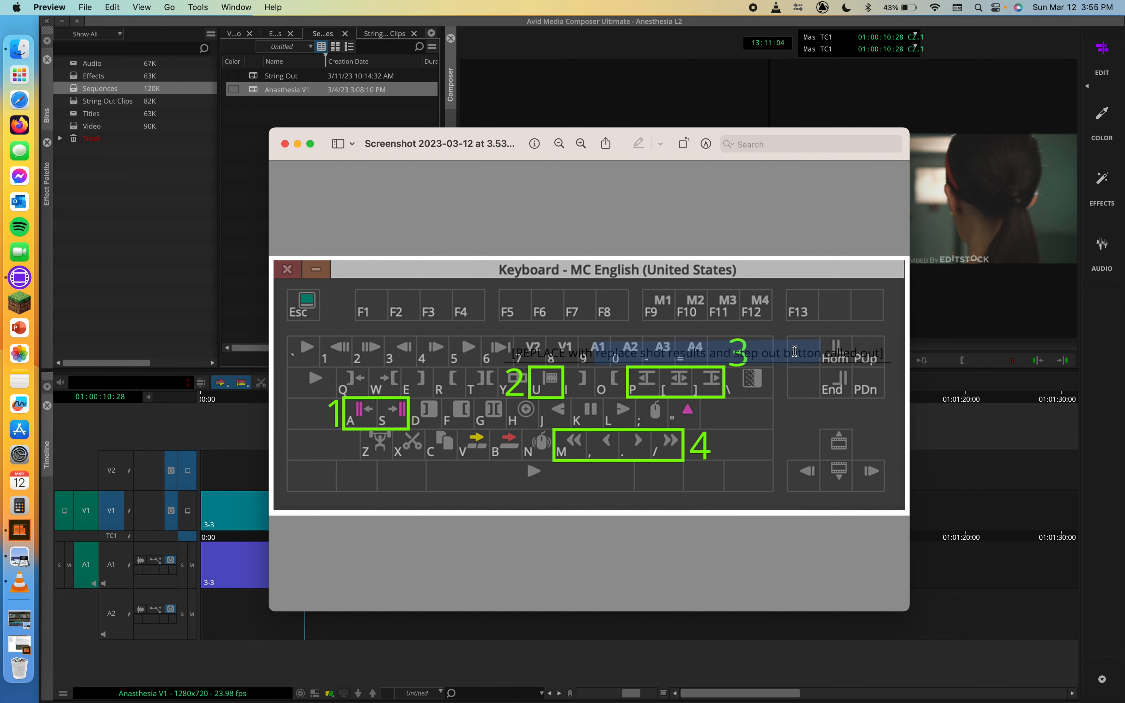
click(724, 358)
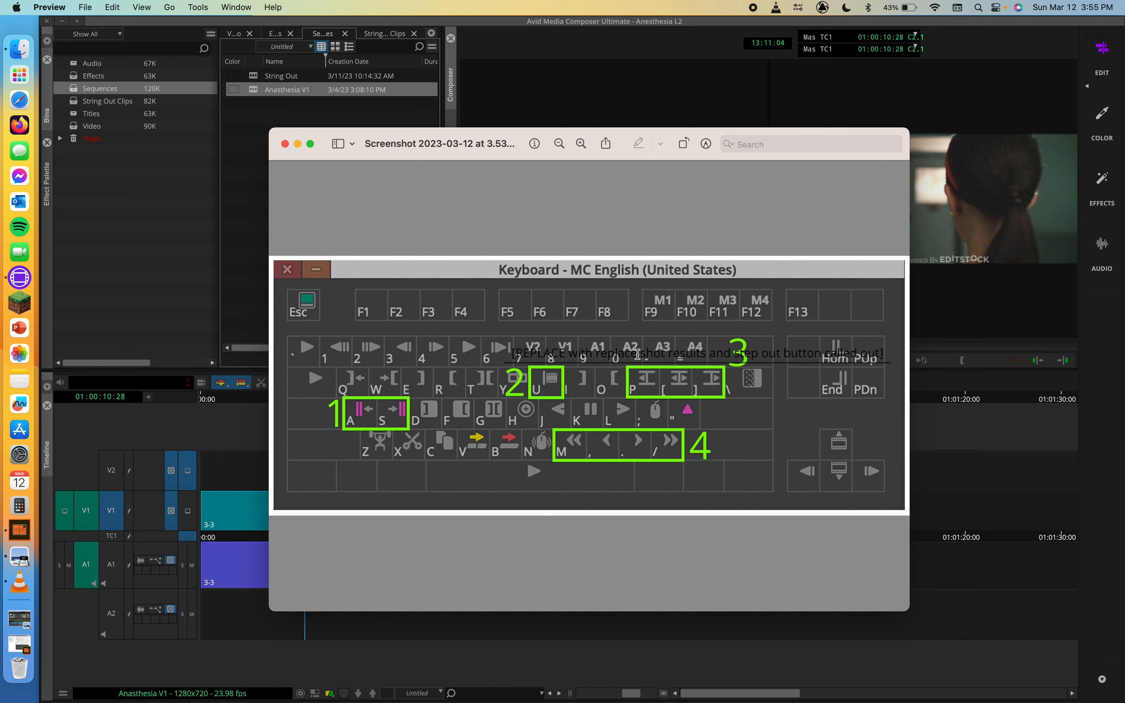
mouse_move(651, 354)
mouse_down()
mouse_move(883, 354)
mouse_move(525, 353)
mouse_move(682, 350)
mouse_up()
click(492, 28)
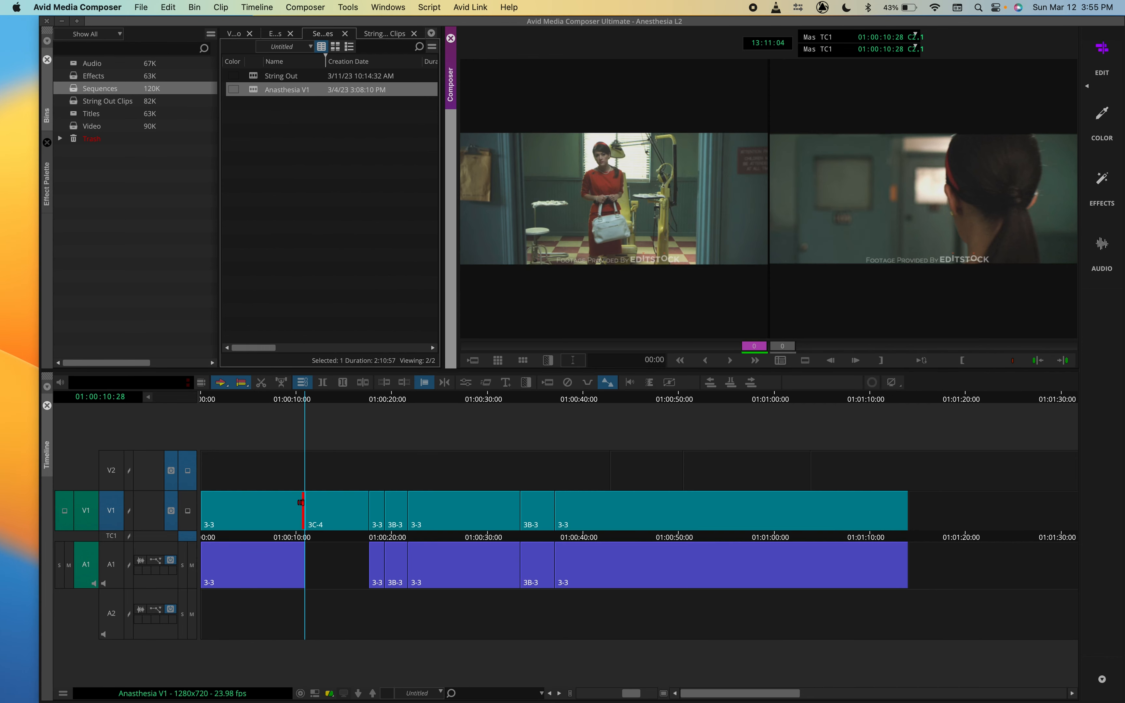
- Jump the trim selection forward and back through the V1 cuts, ending with a dual-roller selection between 3C-4 and 3-3
key(a)
key(s)
key(s)
key(s)
key(s)
key(s)
key(s)
key(s)
key(s)
key(a)
key(a)
key(a)
key(a)
key(a)
key(a)
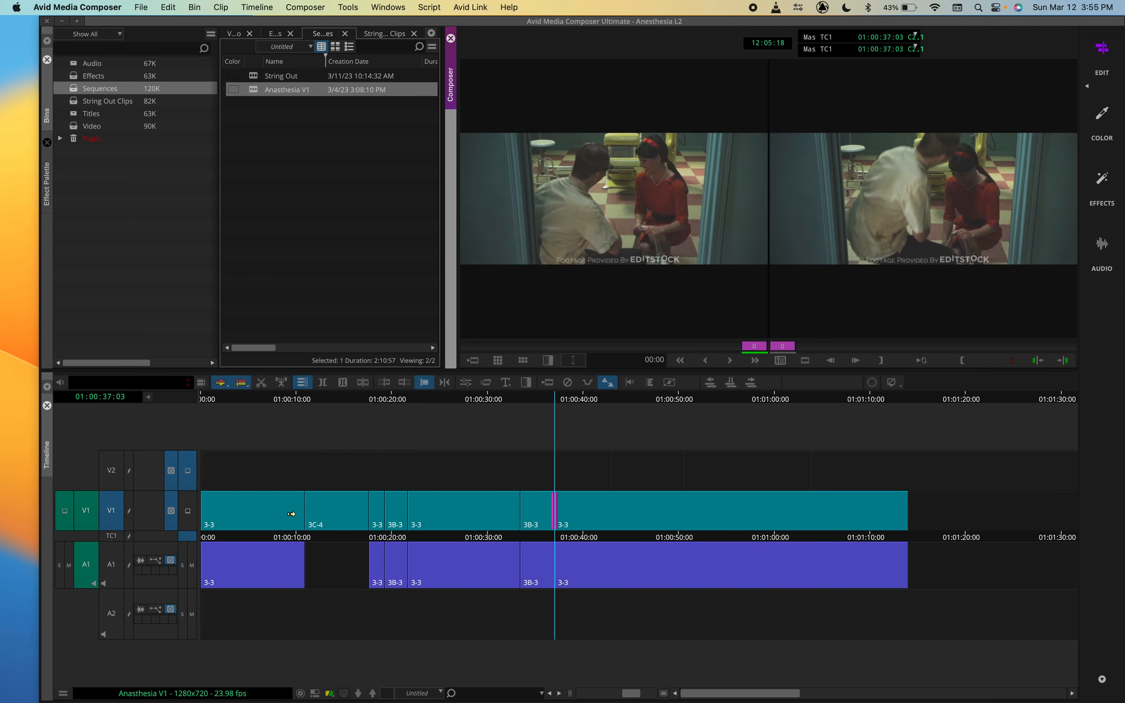
- View the annotated keyboard layout screenshot in Preview, close it and return to Avid Media Composer
click(3, 469)
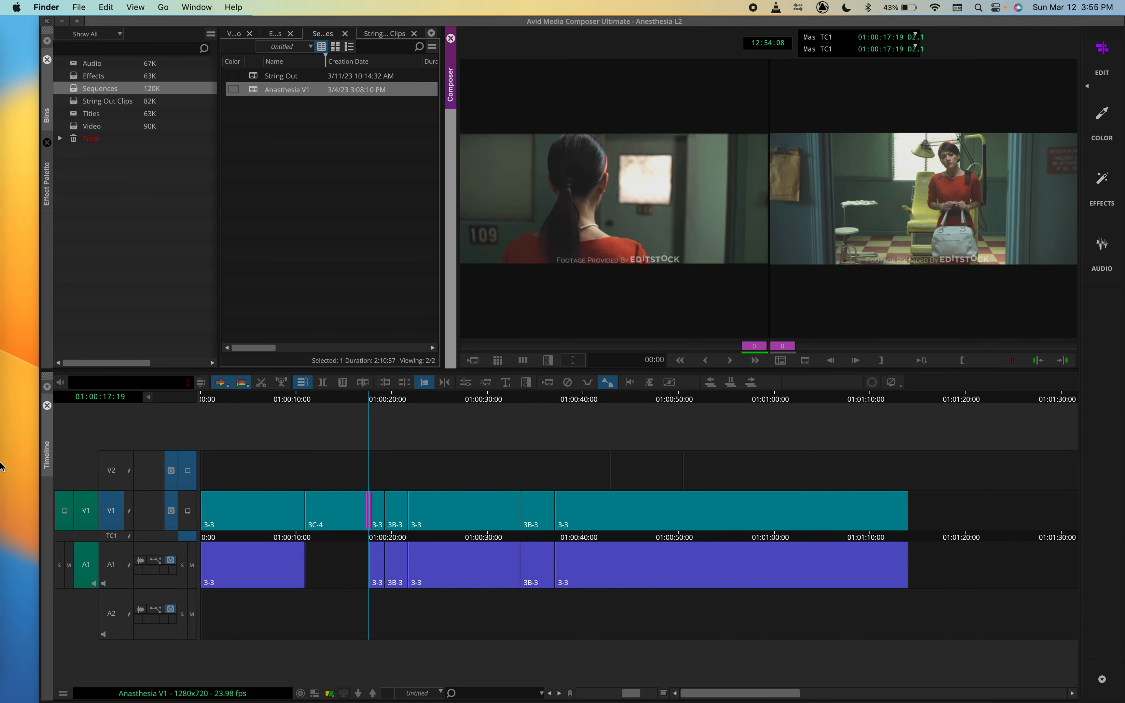
click(18, 553)
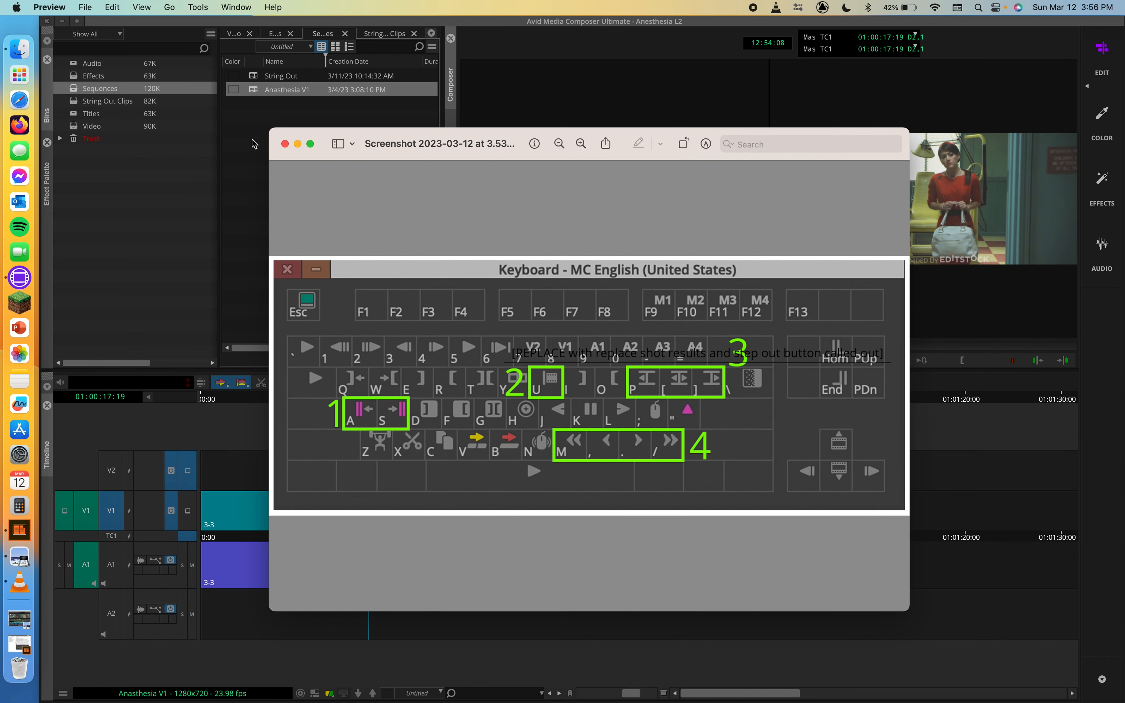
click(285, 144)
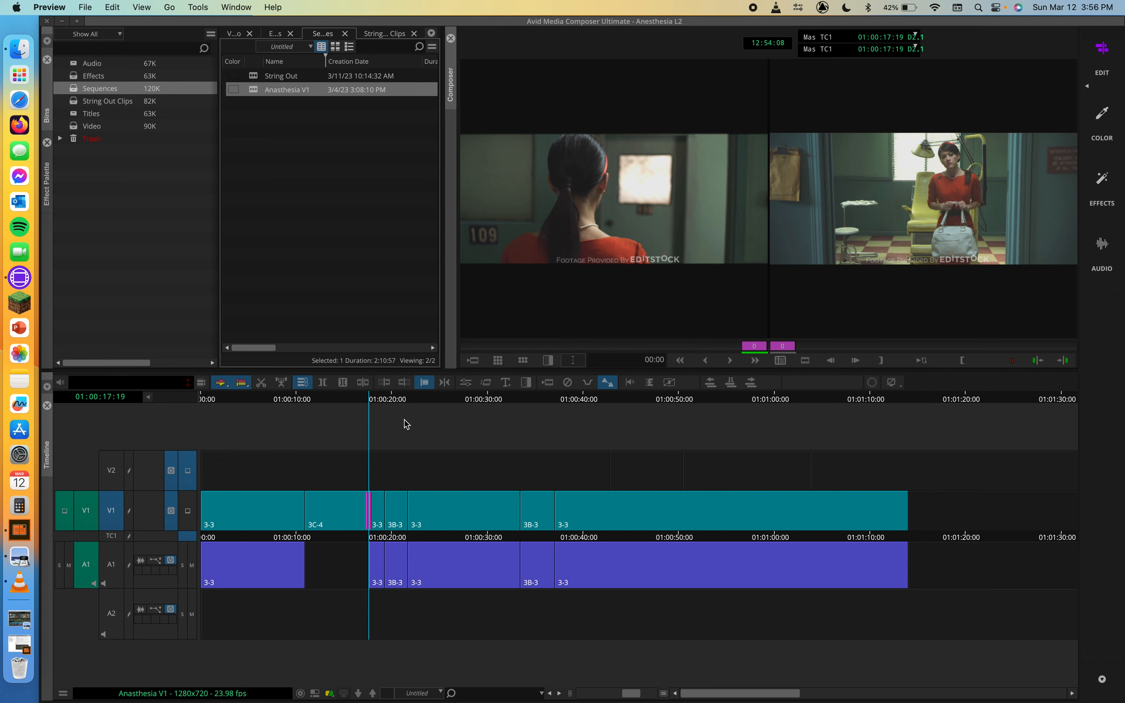
click(396, 421)
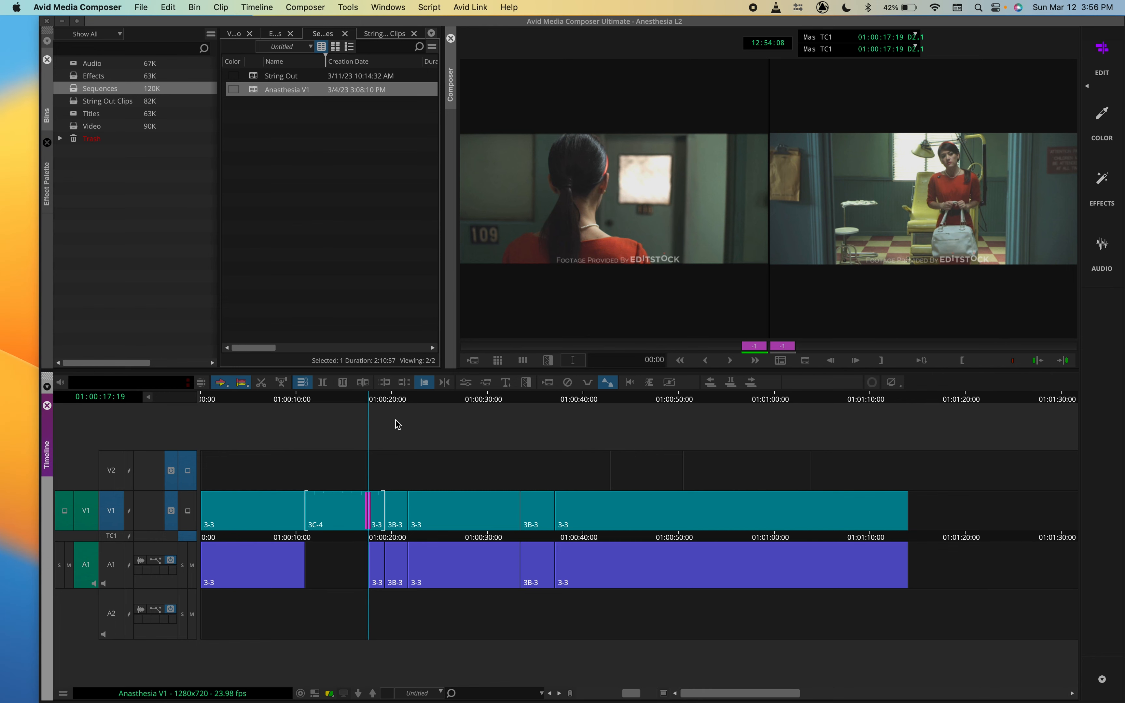
- Roll the V1 cut between 3C-4 and 3-3 back and forth by single frames, for a net +1 frame
key(comma)
key(period)
key(period)
key(period)
key(period)
key(period)
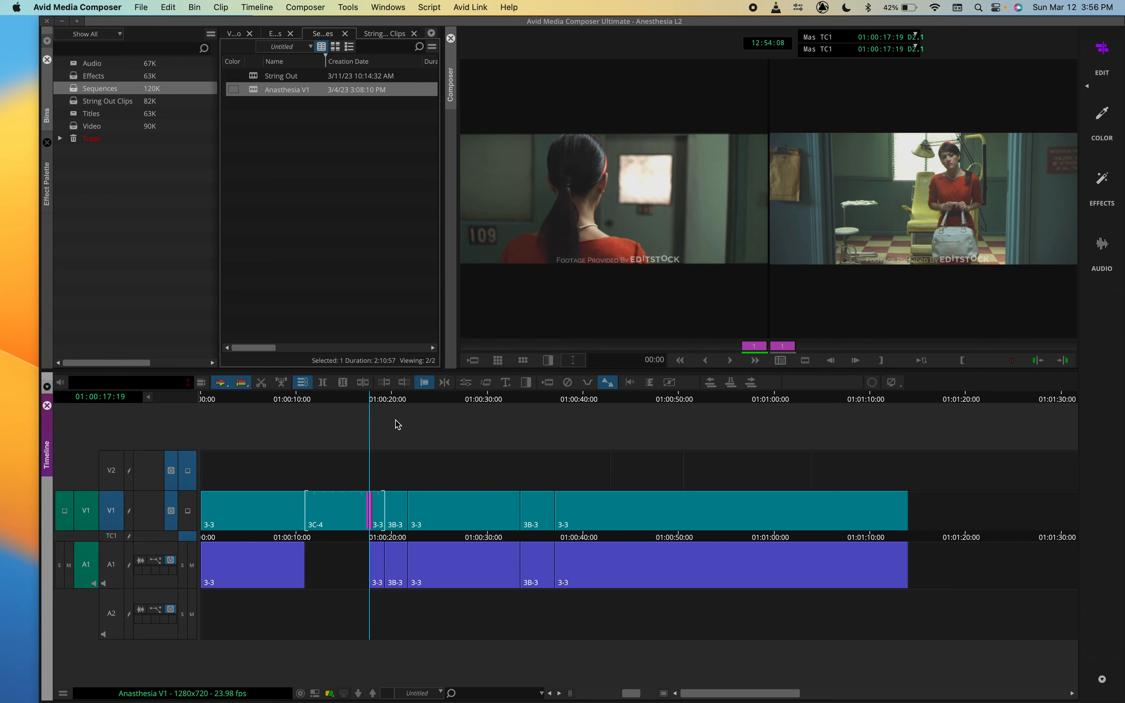
key(comma)
key(comma)
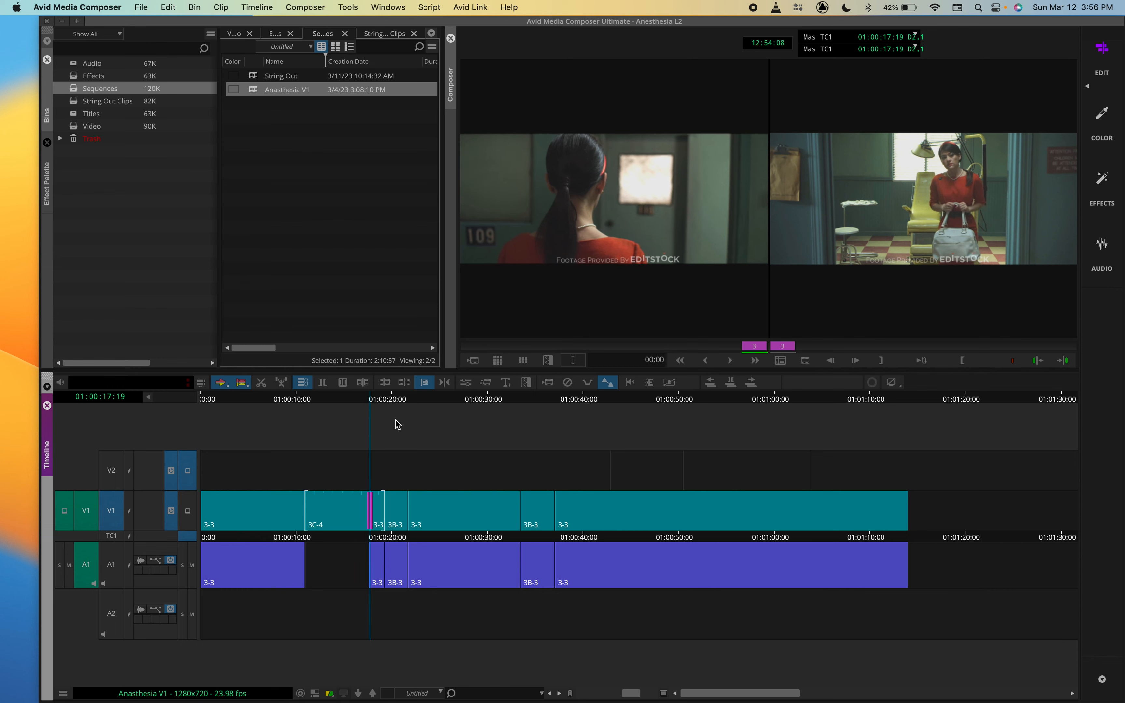
key(u)
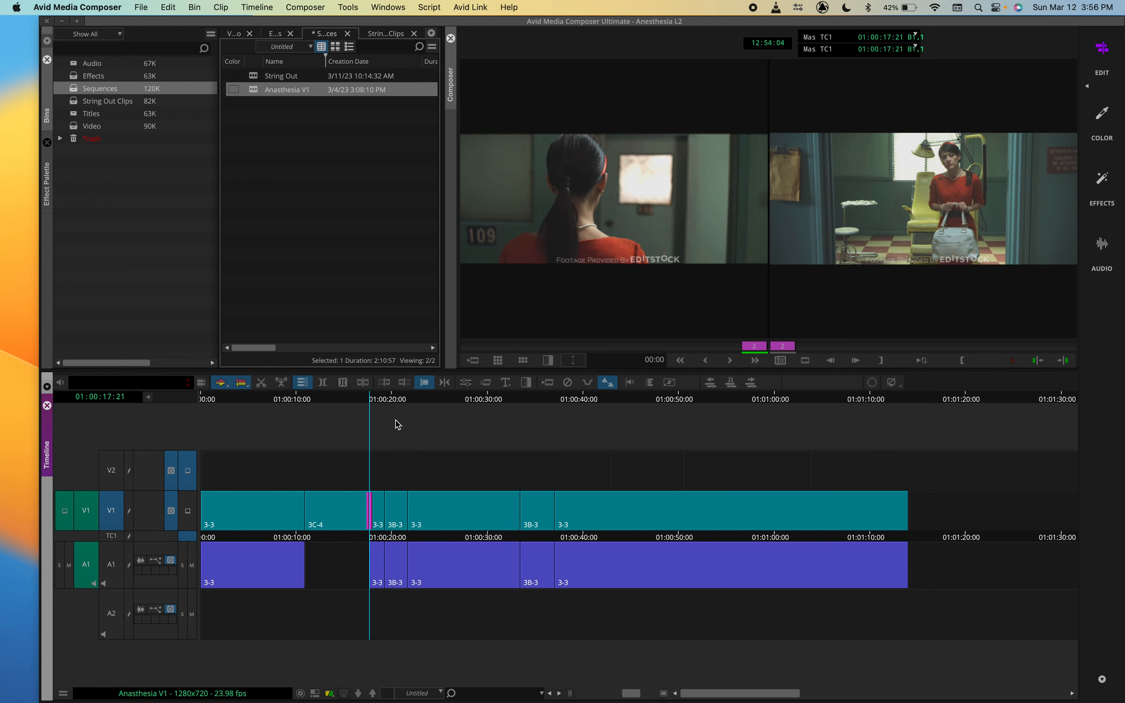
key(comma)
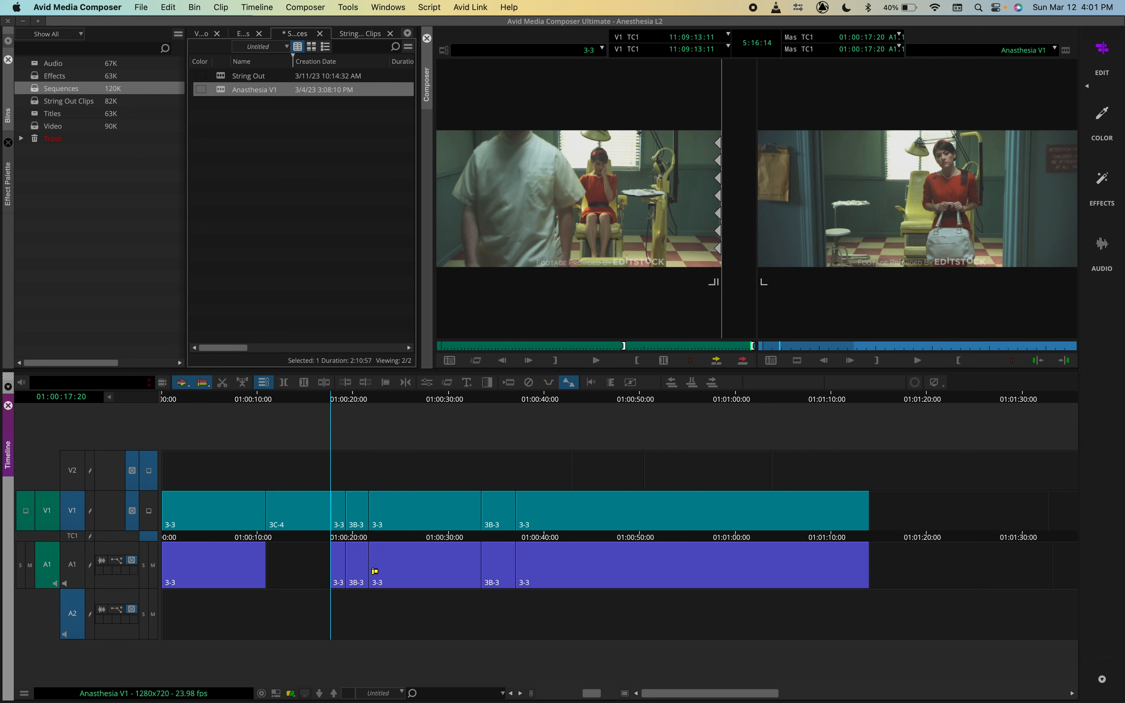
- Try to ripple trim the start of the 3-3 clip at 01:00:21:21 on V1 and A1, undo it and leave Trim mode
drag(373, 568, 411, 568)
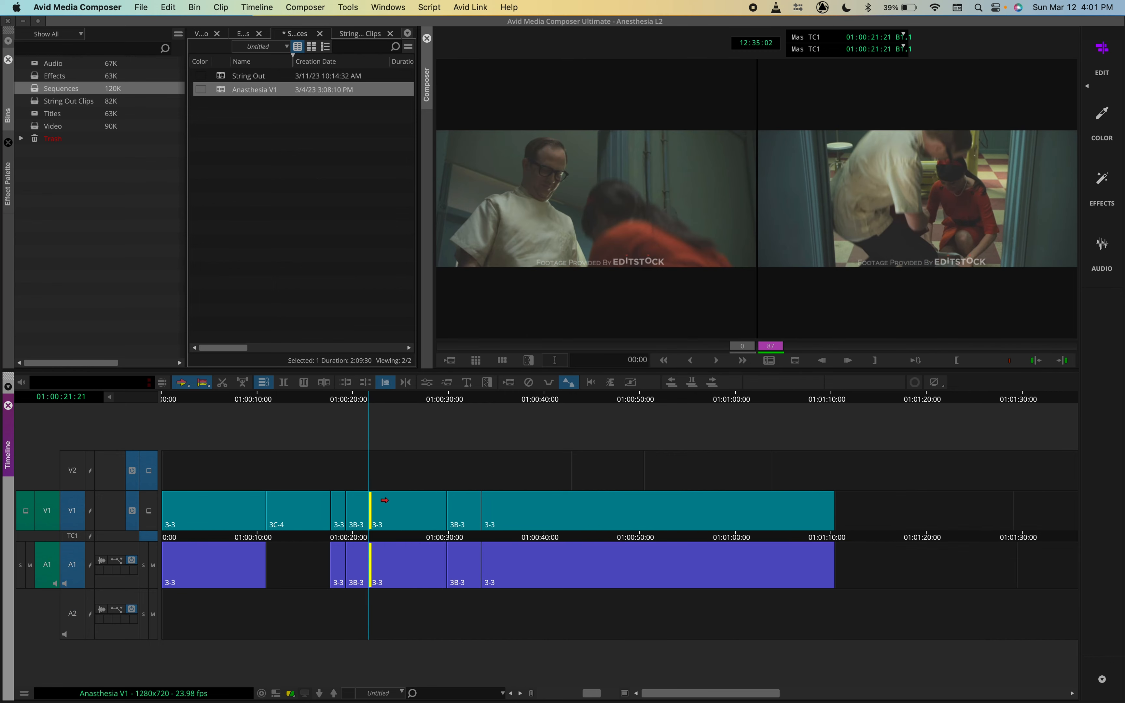
key(super+z)
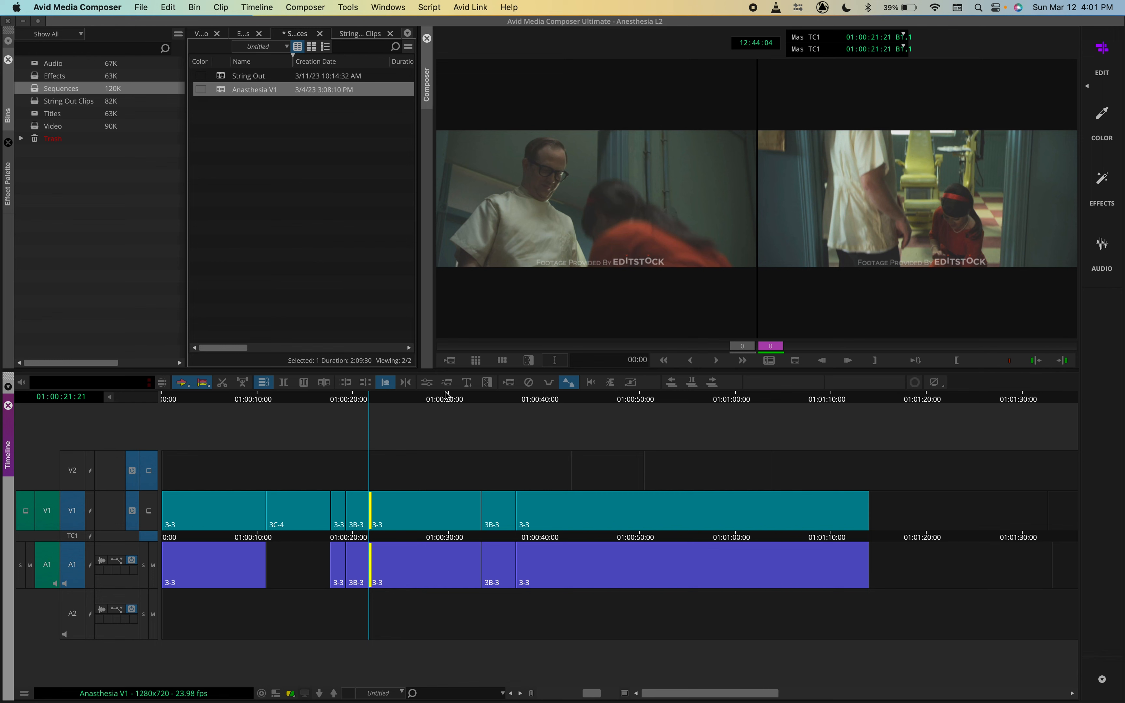
click(469, 398)
drag(502, 396, 360, 381)
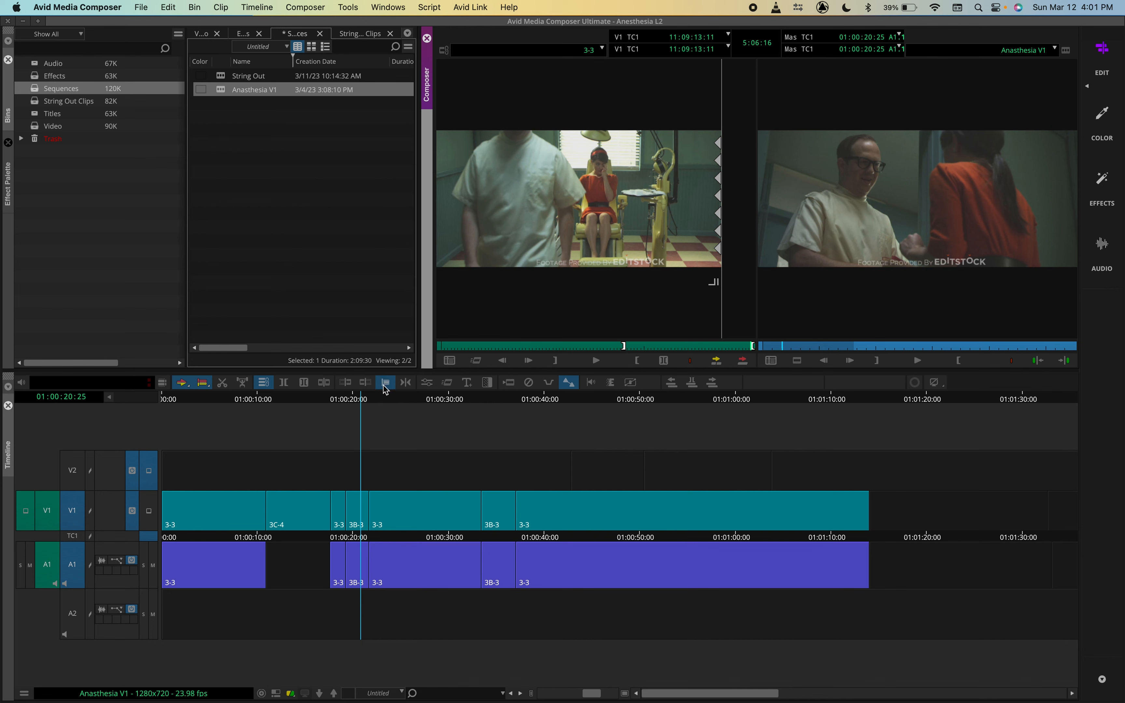
- Park the playhead just before the cut at 01:00:21:21, enter Trim mode there and select the A-side on V1 and A1
click(356, 396)
mouse_move(356, 396)
mouse_down()
mouse_move(379, 396)
mouse_move(365, 388)
mouse_up()
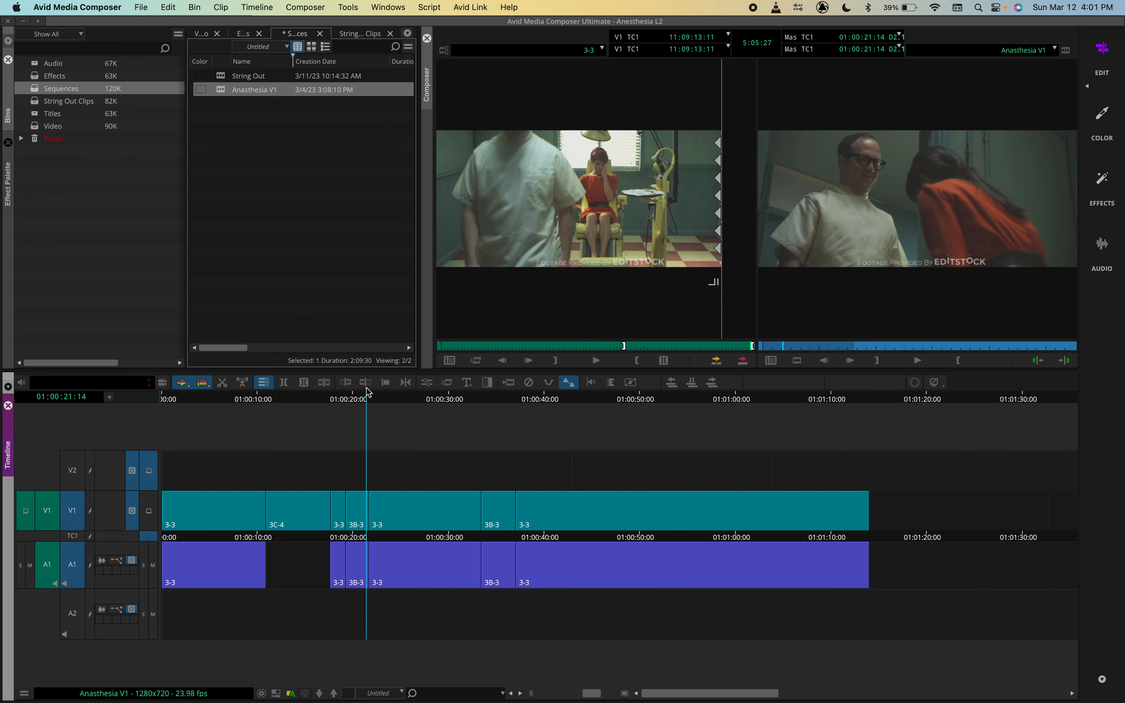
key(u)
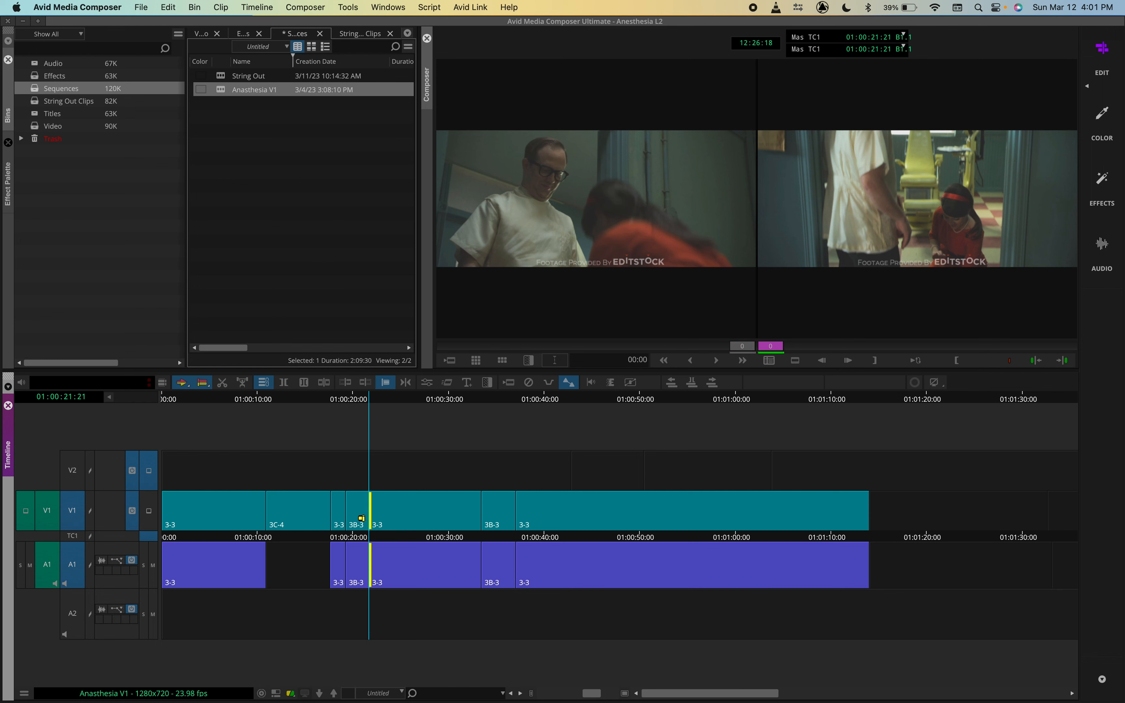
click(362, 518)
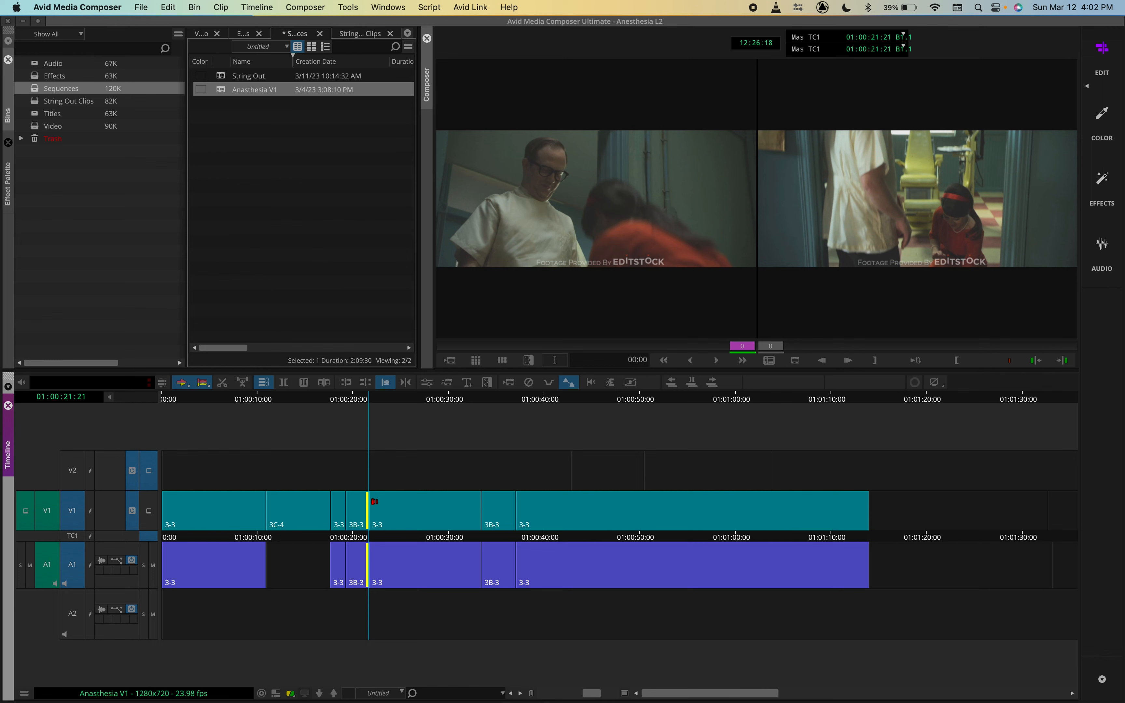
- Jump the trim selection back and forth between neighbouring cuts, ending with both sides selected at 01:00:33:14 between 3-3 and 3B-3
key(a)
key(s)
key(a)
key(s)
key(a)
key(s)
key(a)
key(s)
key(s)
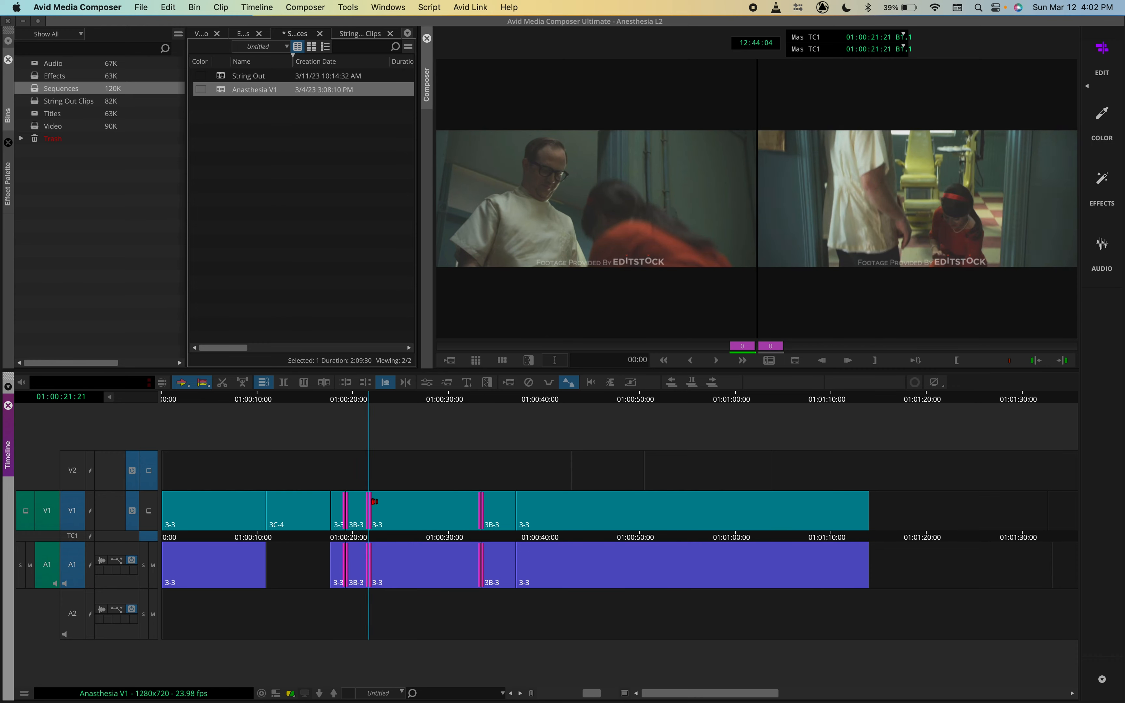
key(s)
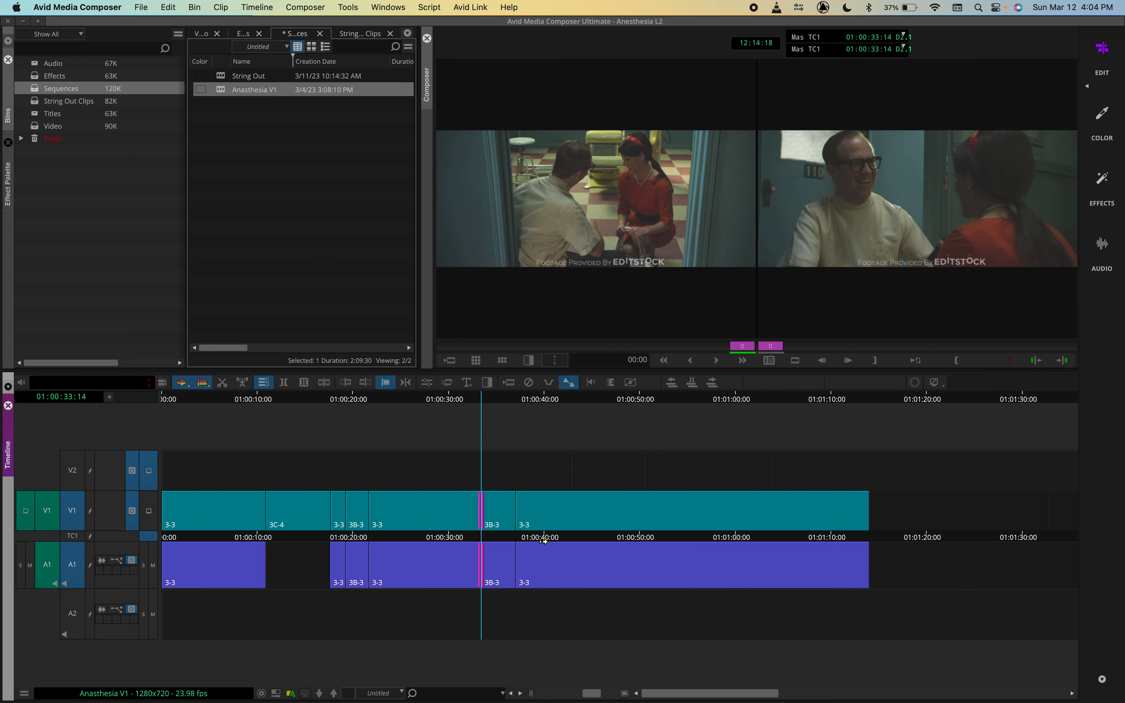
- Alternate between A-side and B-side at the 3-3/3B-3 cut, ripple trim the end of 3-3 on V1 and A1 by +52 frames, and leave Trim mode
click(578, 190)
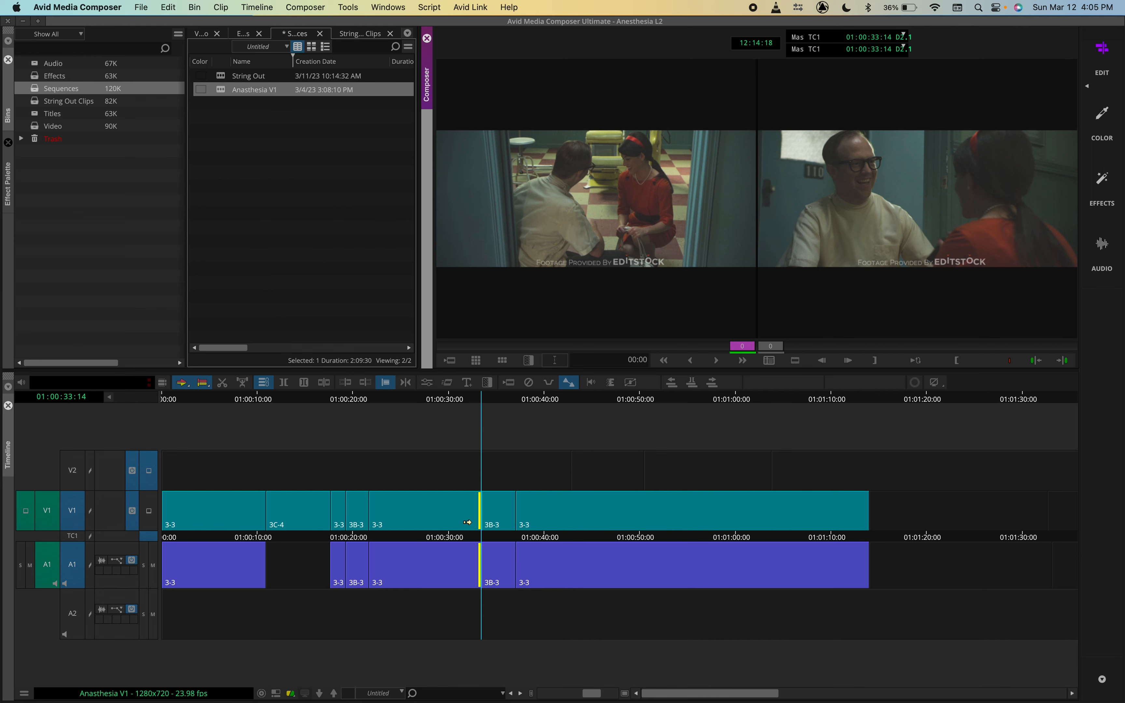
click(975, 214)
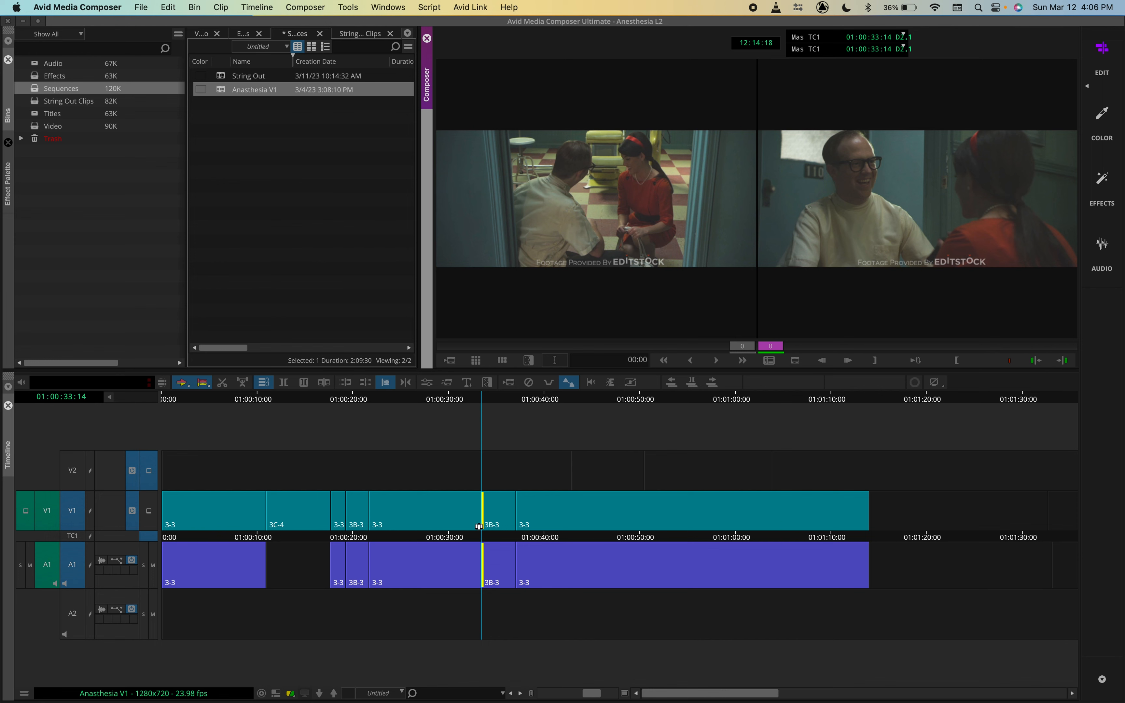
drag(476, 520, 696, 505)
drag(820, 504, 497, 516)
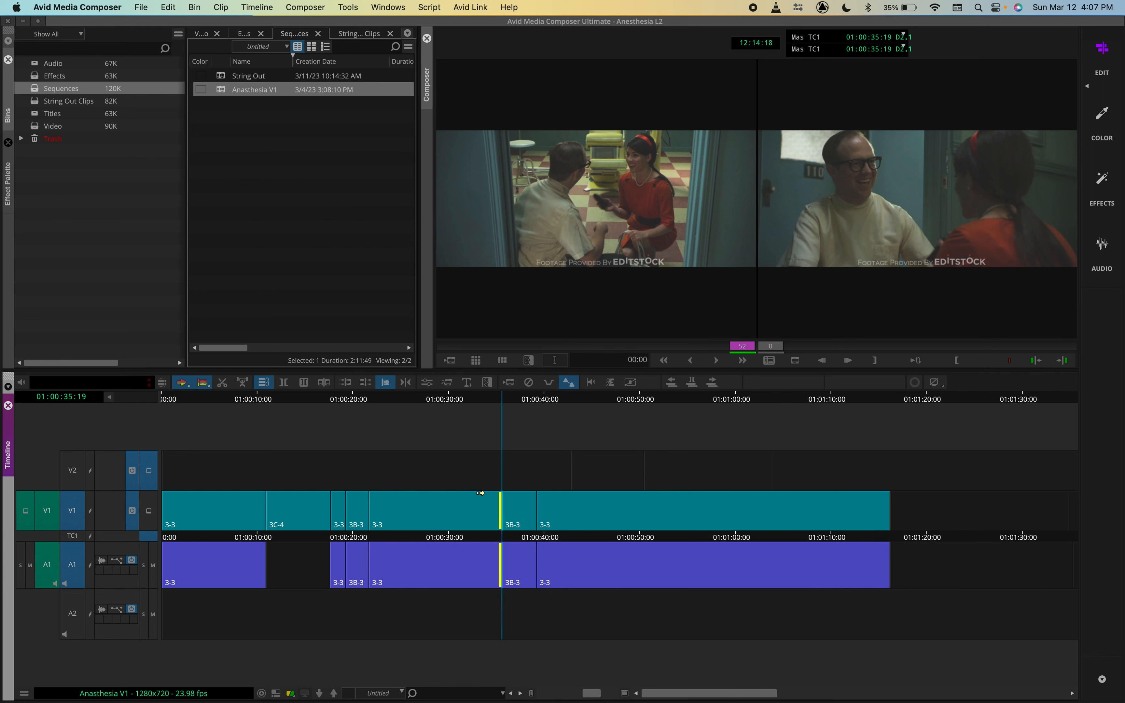
mouse_move(506, 402)
mouse_down()
mouse_move(489, 400)
mouse_move(514, 398)
mouse_move(501, 396)
mouse_up()
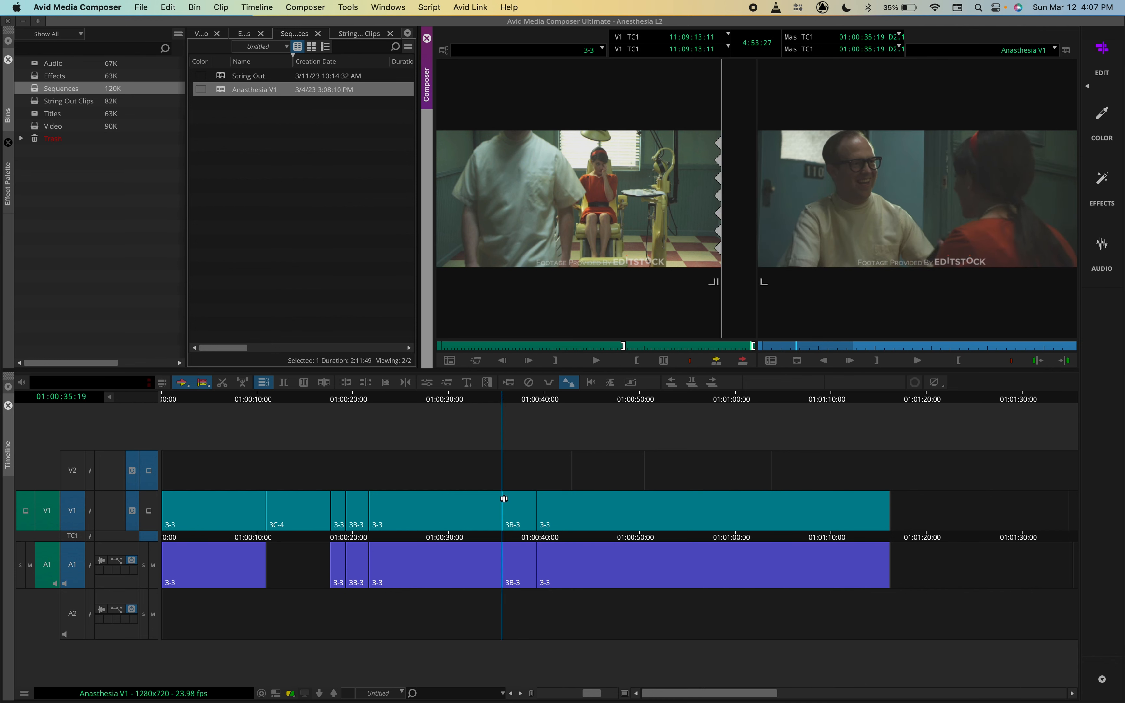
- Ripple trim the start of 3B-3 at 01:00:35:19 on V1 and A1 by -5 frames, then leave Trim mode and scrub across the cut
click(505, 520)
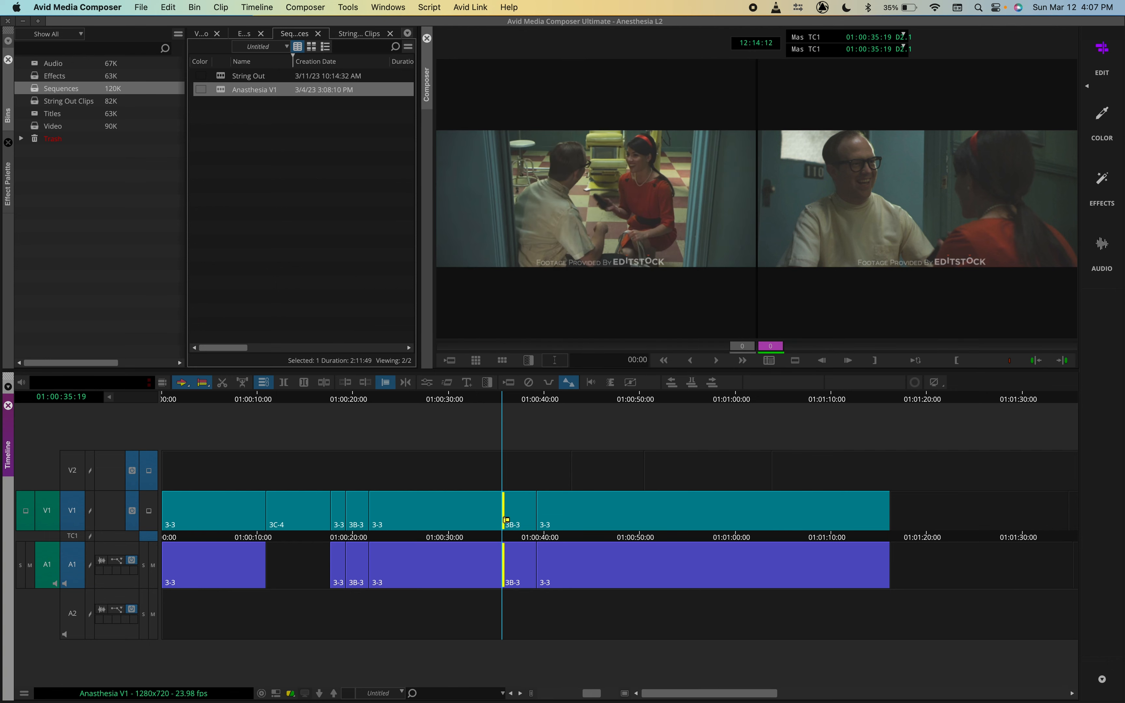
key(m)
key(period)
key(period)
key(period)
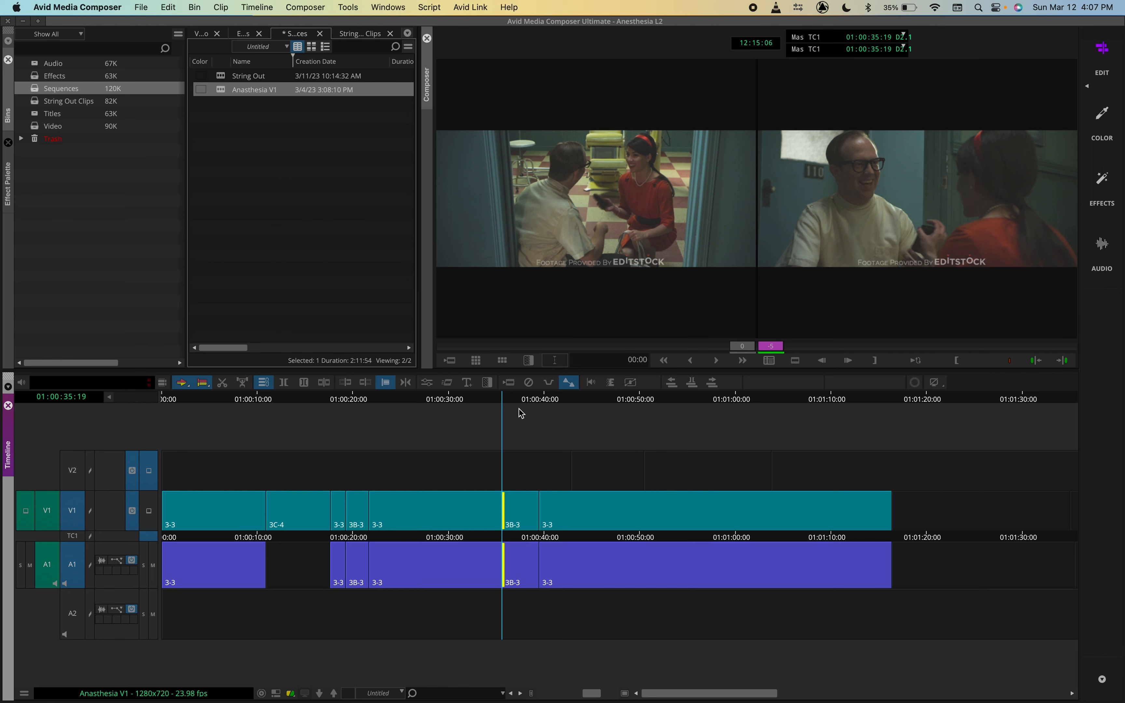
click(502, 400)
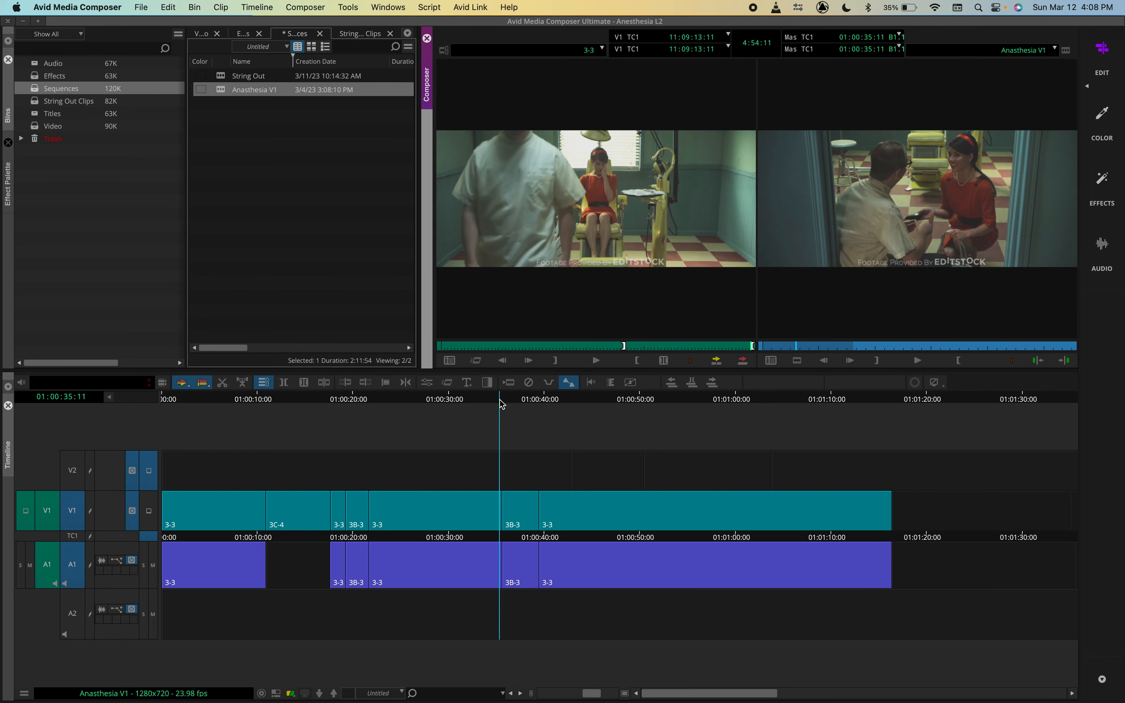
drag(503, 402, 518, 412)
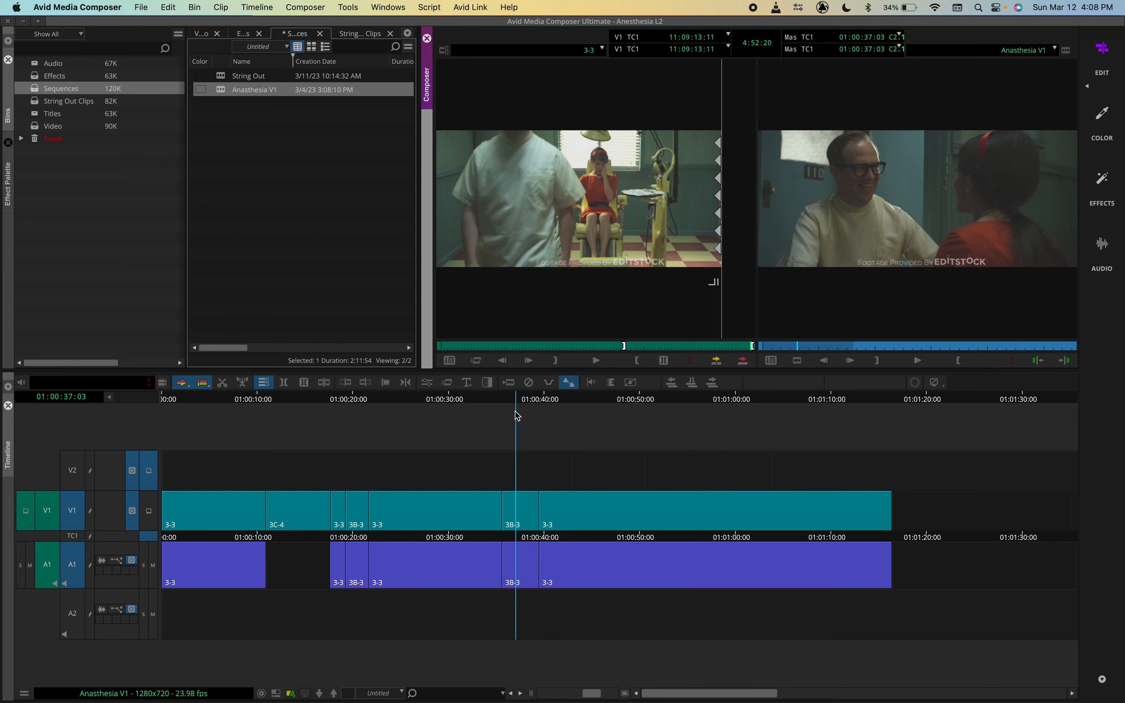
- Ripple trim the start of 3B-3 on V1 and A1 three frames forward and three back, then leave Trim mode
click(506, 516)
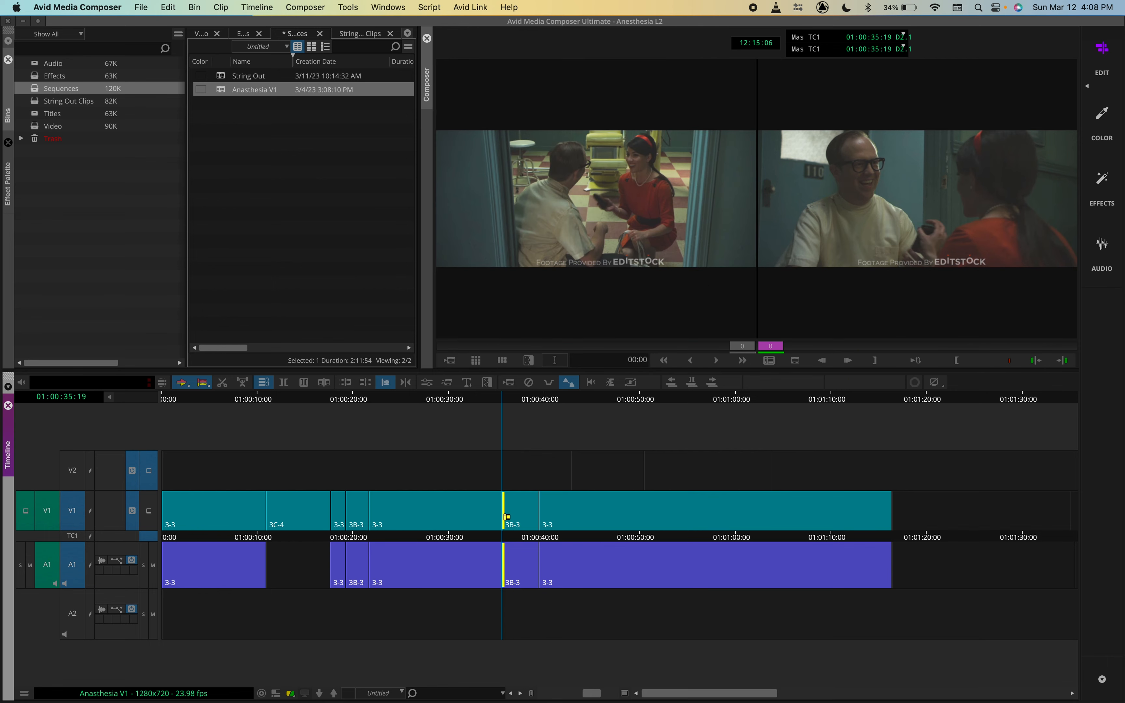
key(period)
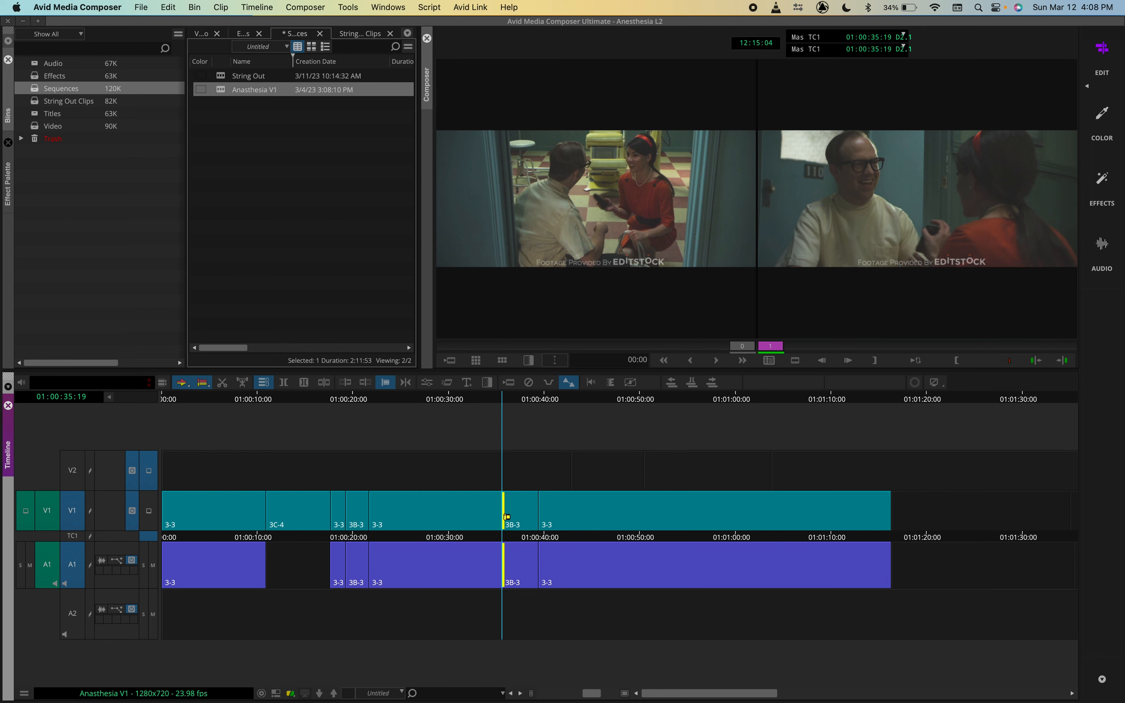
key(period)
key(period)
key(comma)
key(comma)
key(comma)
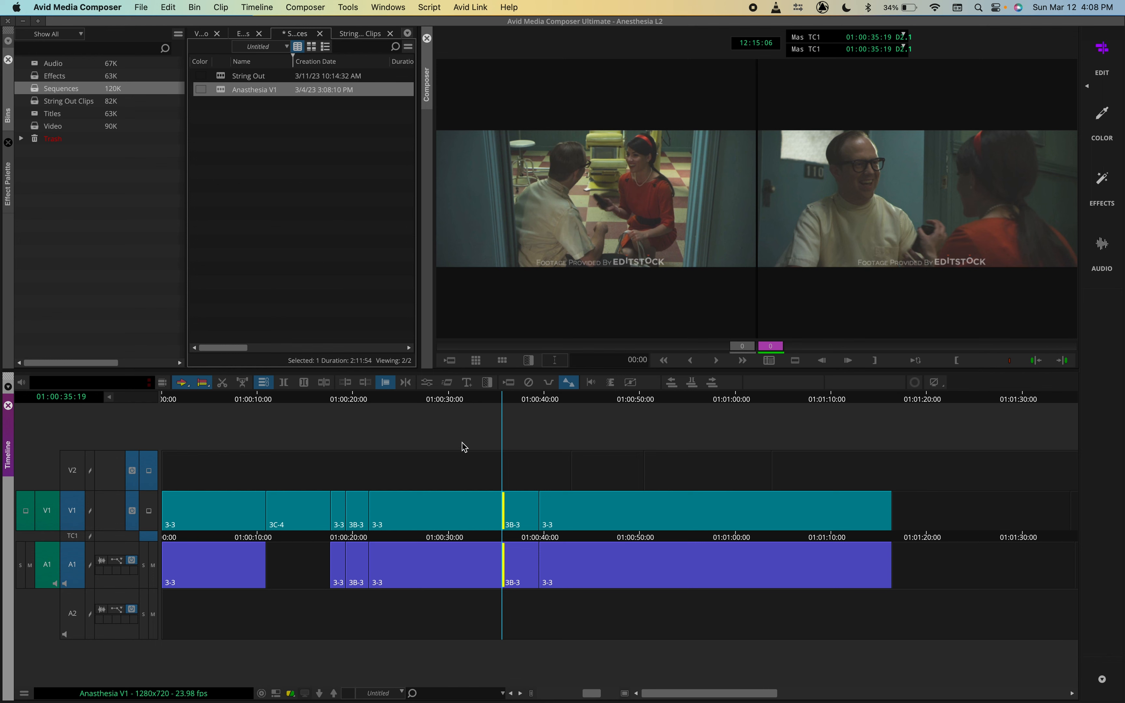
click(501, 396)
drag(501, 396, 497, 396)
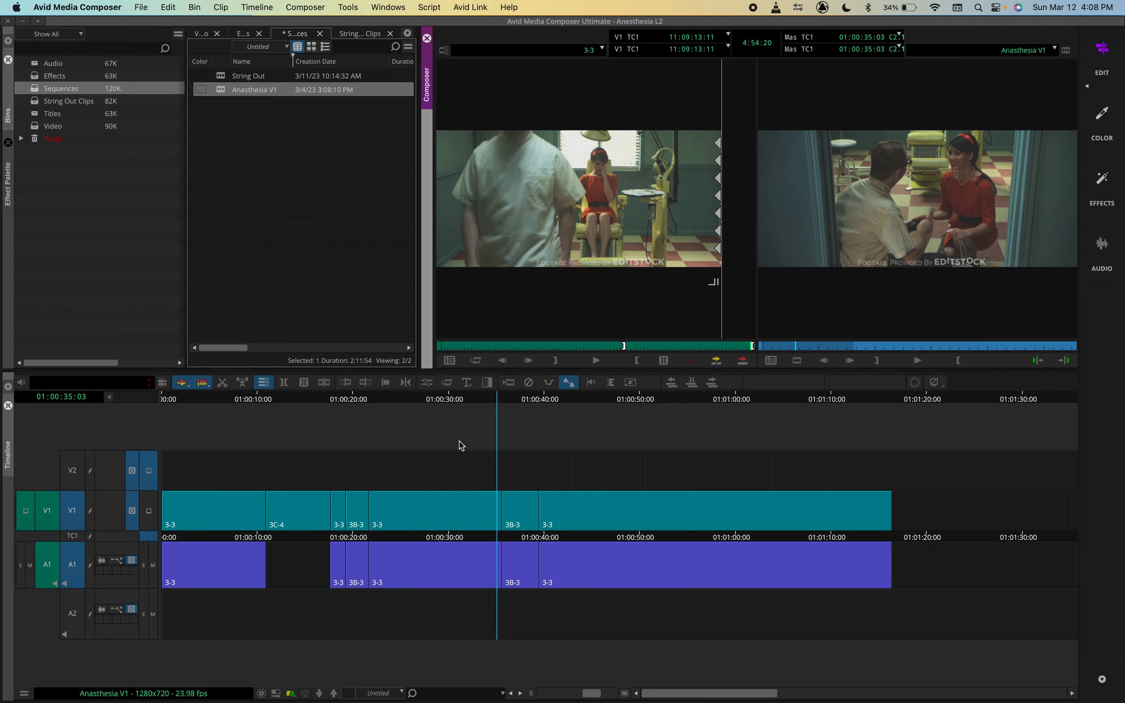
- Park the playhead at 01:00:27:15 in the 3-3 clip, match frame its source clip and scrub the source to 11:08:27:17
right_click(405, 503)
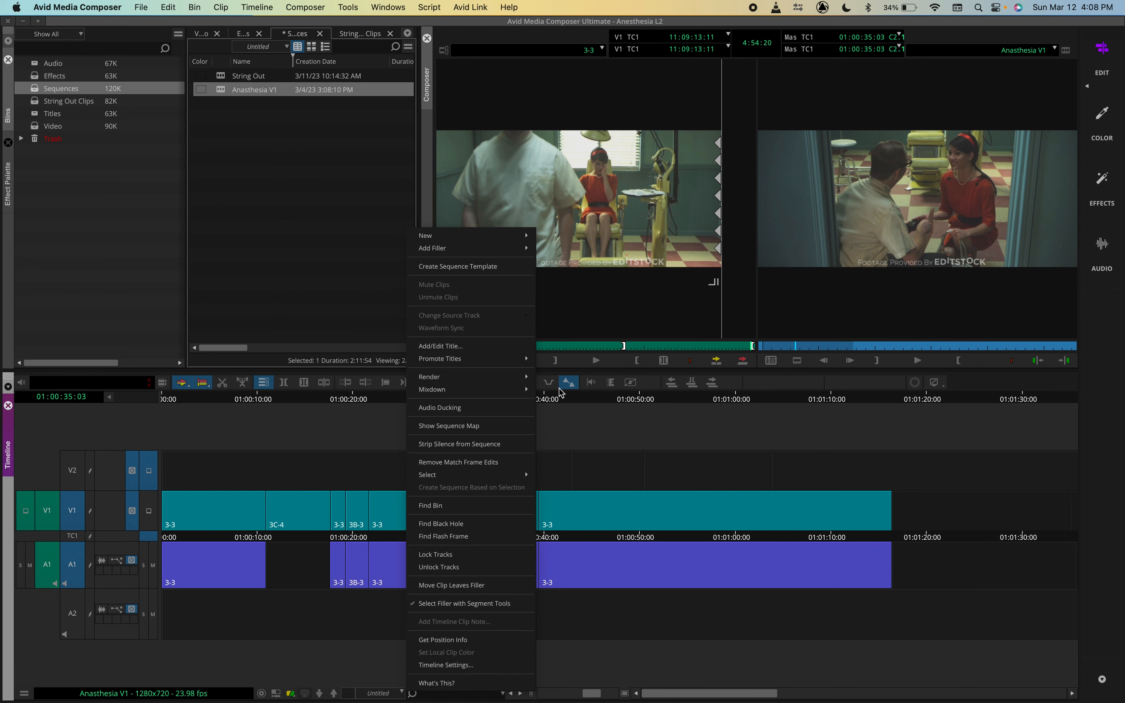
drag(550, 398, 424, 400)
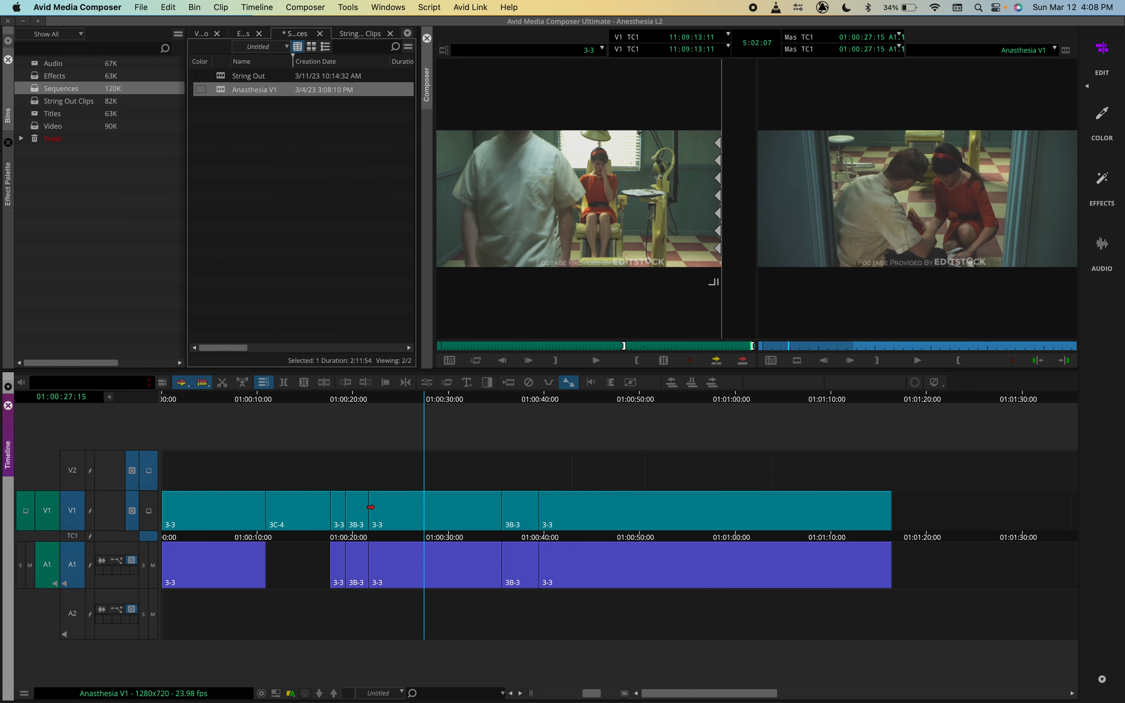
click(771, 364)
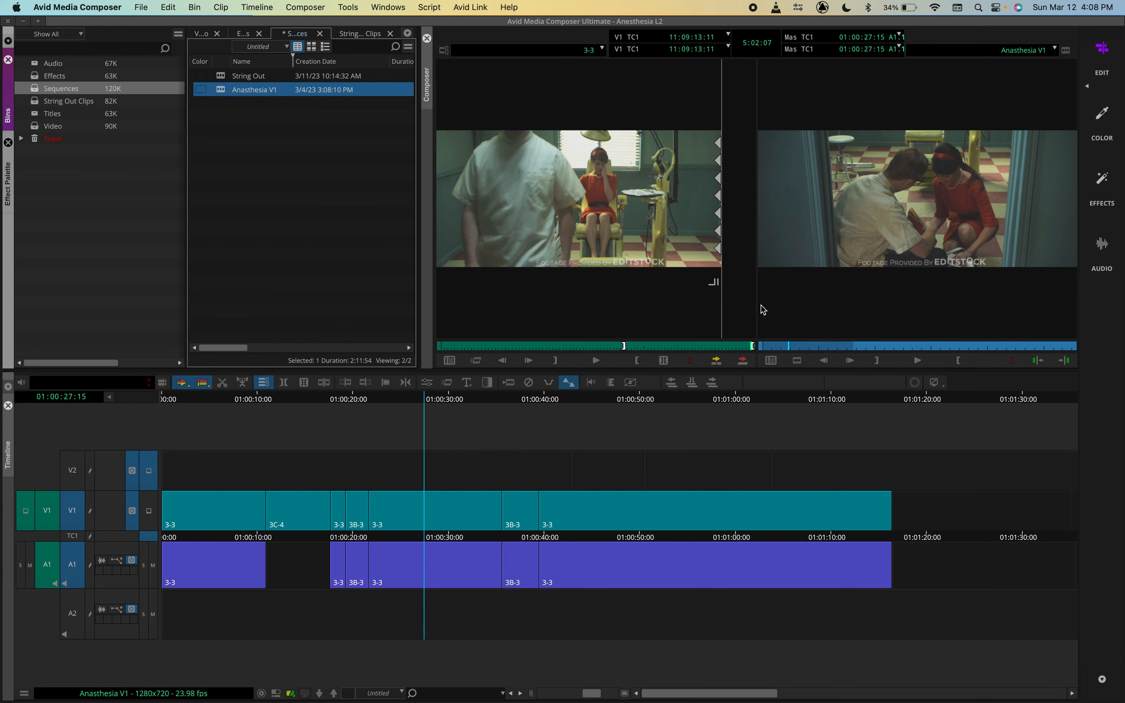
click(801, 358)
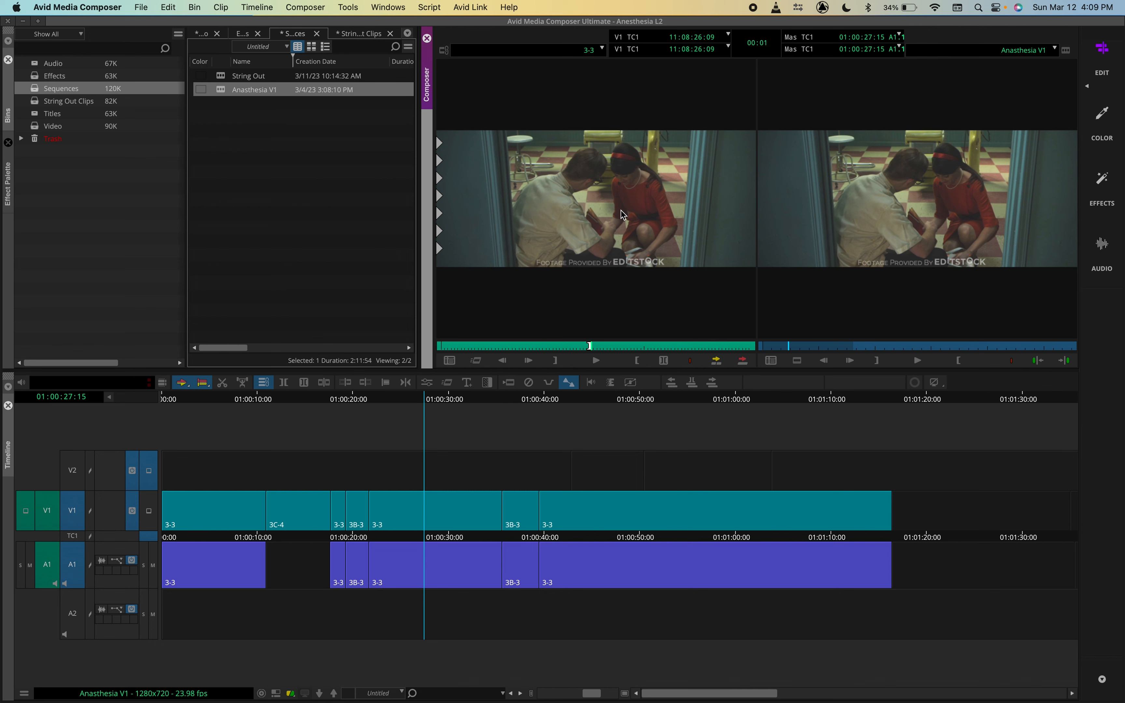
click(596, 346)
drag(596, 345, 595, 347)
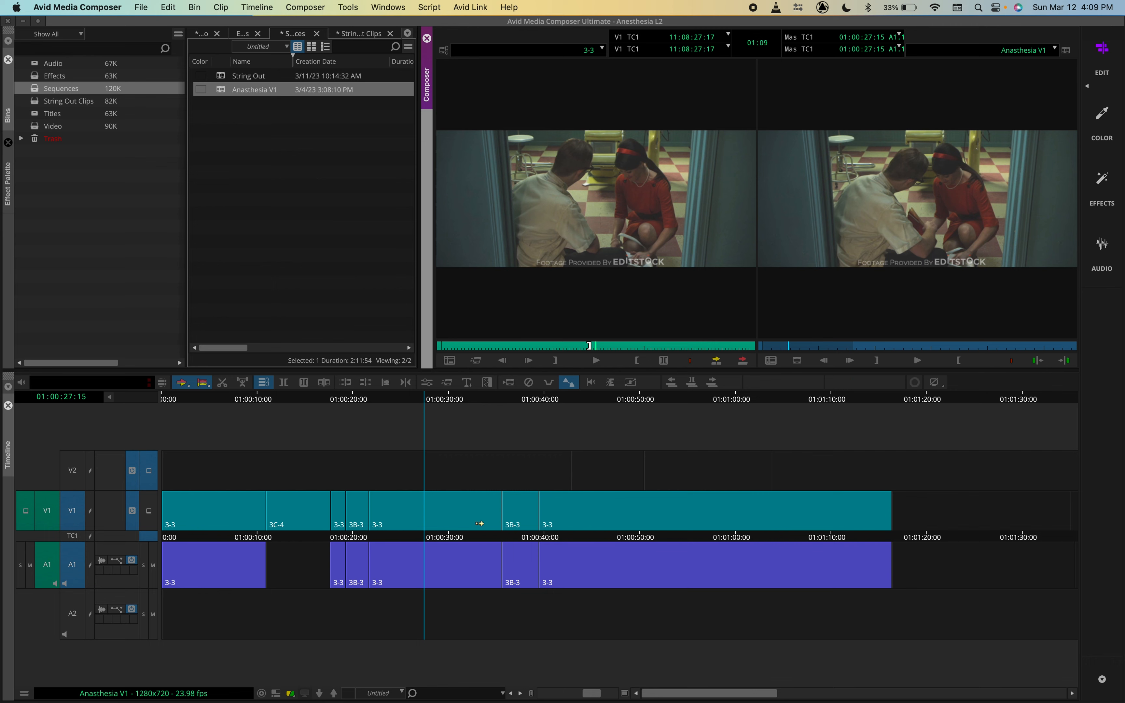
- Try ripple trimming the end of 3-3 at 01:00:35:19 by +25 frames and then by -28 frames, undoing each trim
click(495, 522)
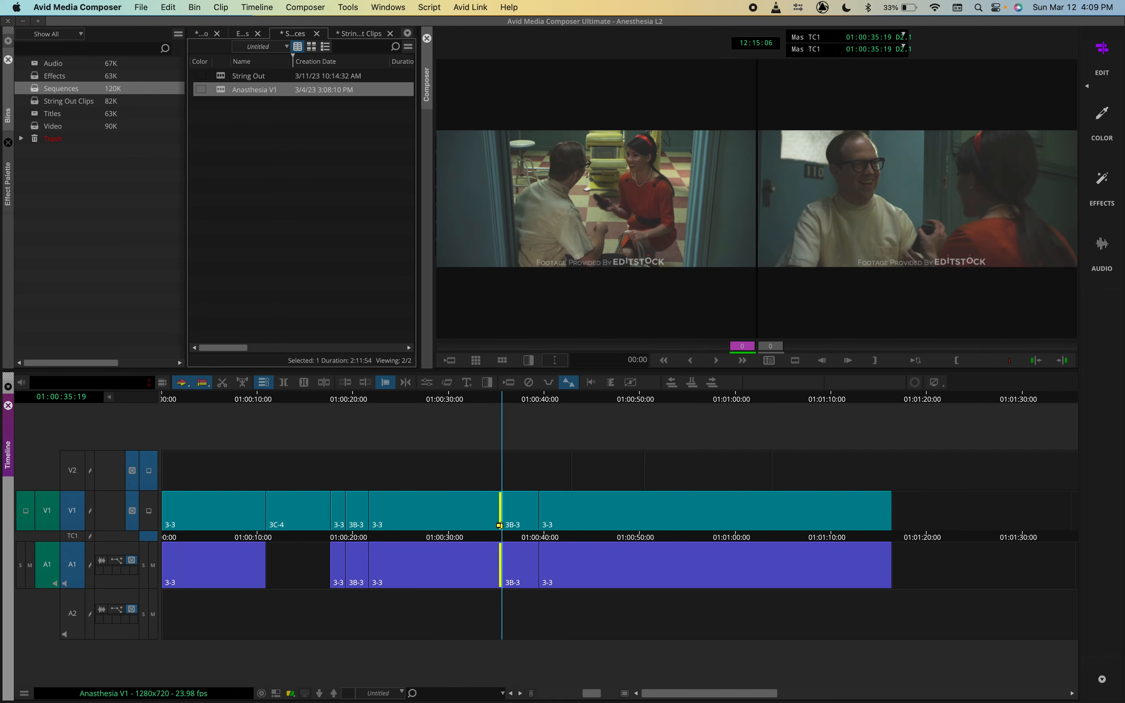
drag(498, 525, 506, 524)
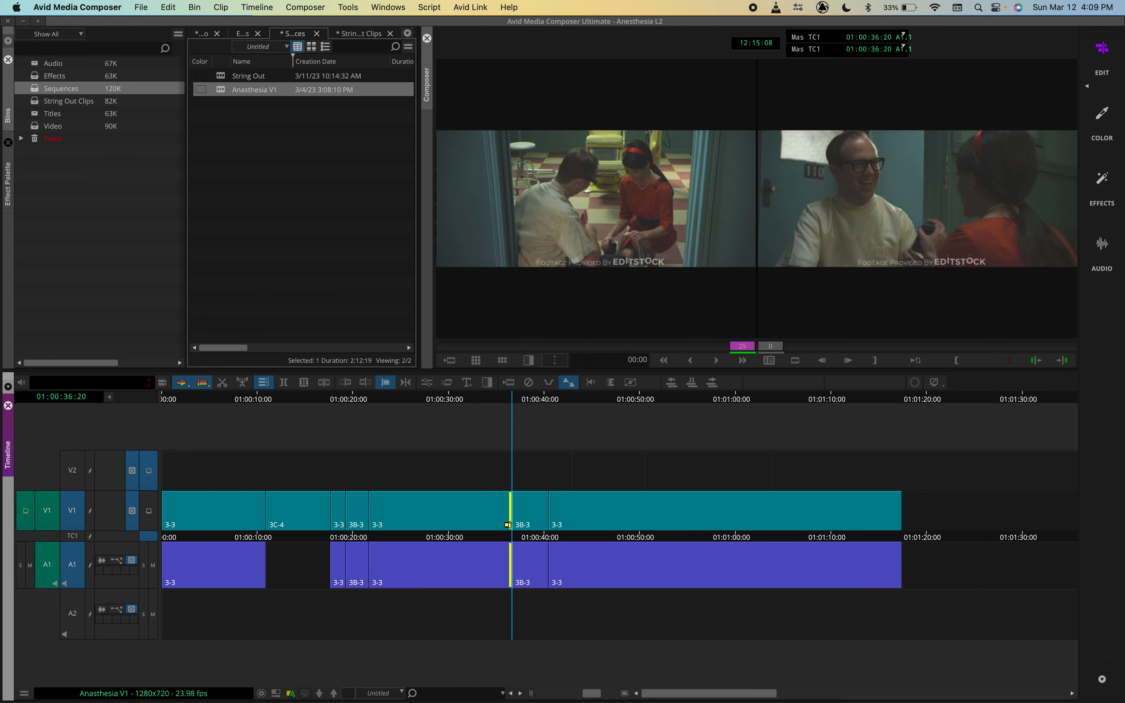
key(super+z)
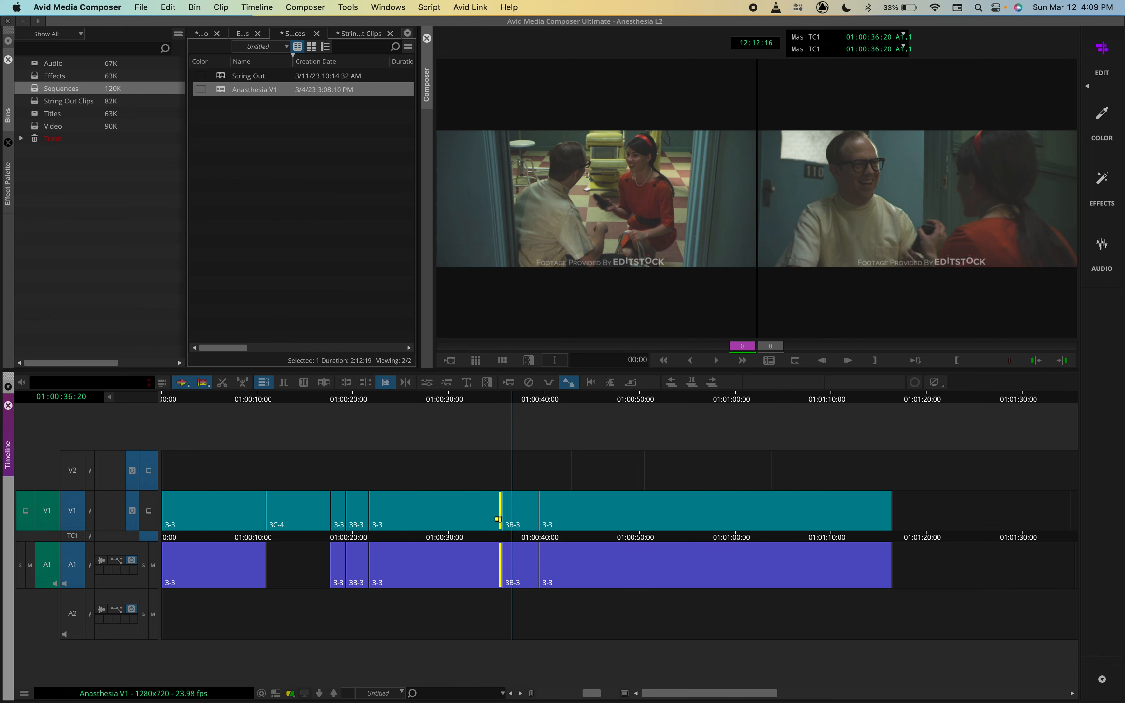
drag(497, 519, 485, 523)
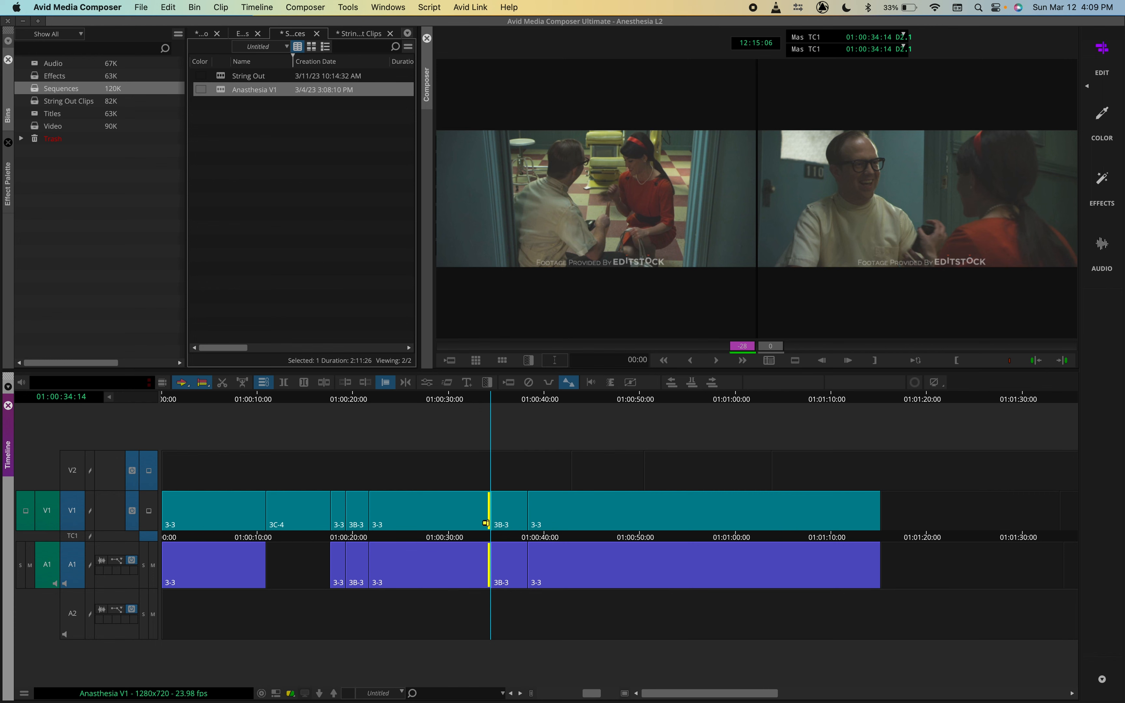
key(super+z)
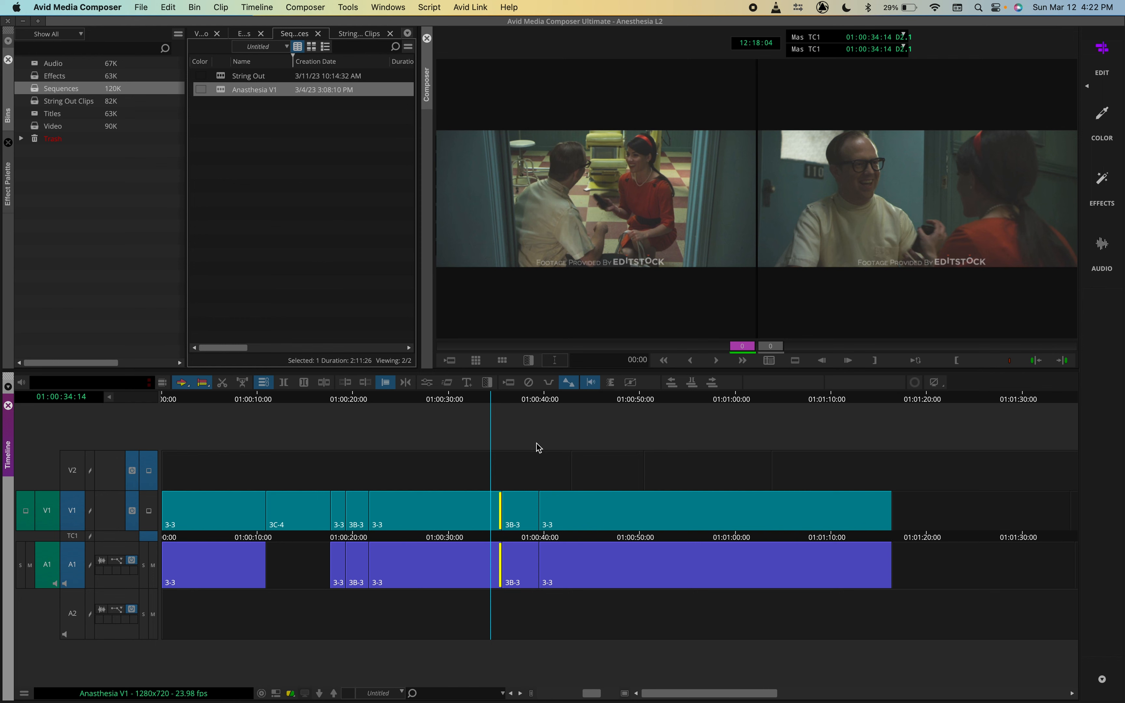
- Ripple trim the end of 3-3 on V1 and A1 forward to +24 frames, then shorten it frame by frame to +14
key(slash)
key(slash)
key(slash)
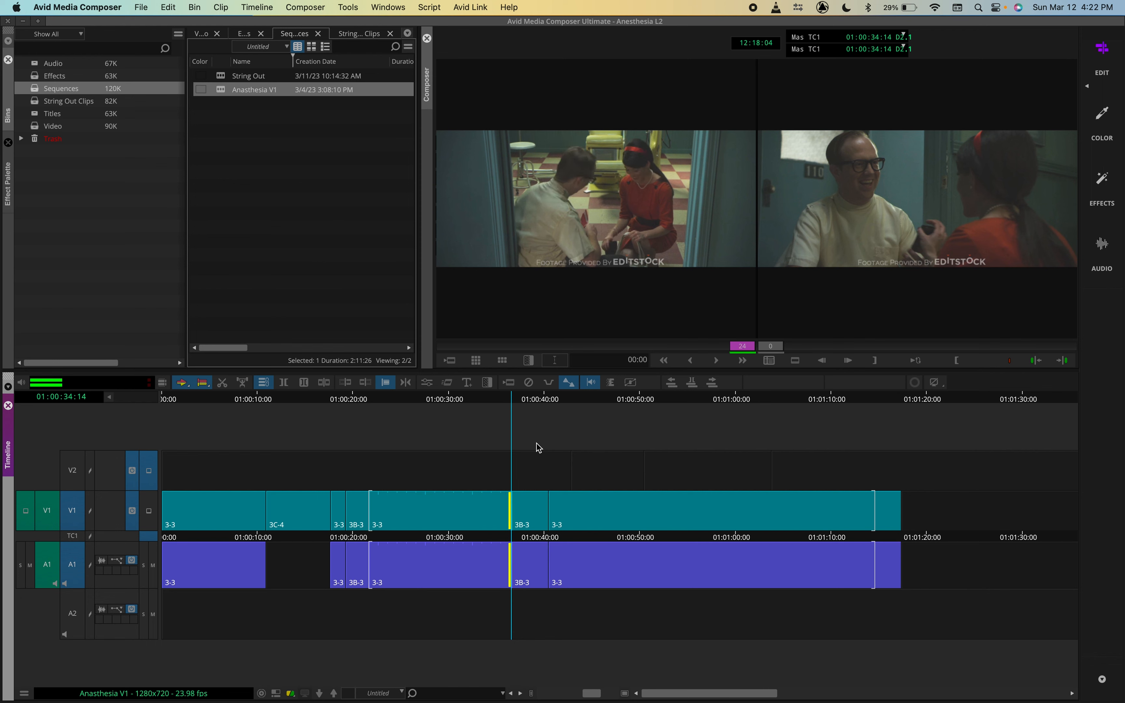
key(comma)
key(comma)
key(comma)
key(comma)
key(comma)
key(comma)
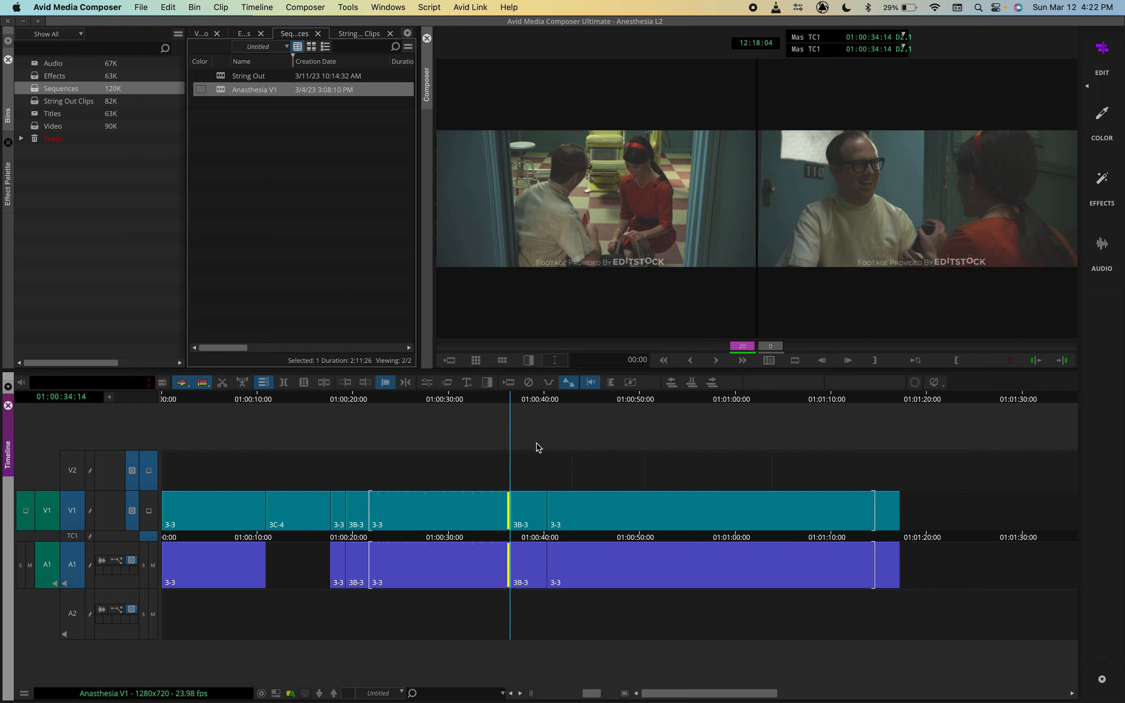
key(comma)
key(comma)
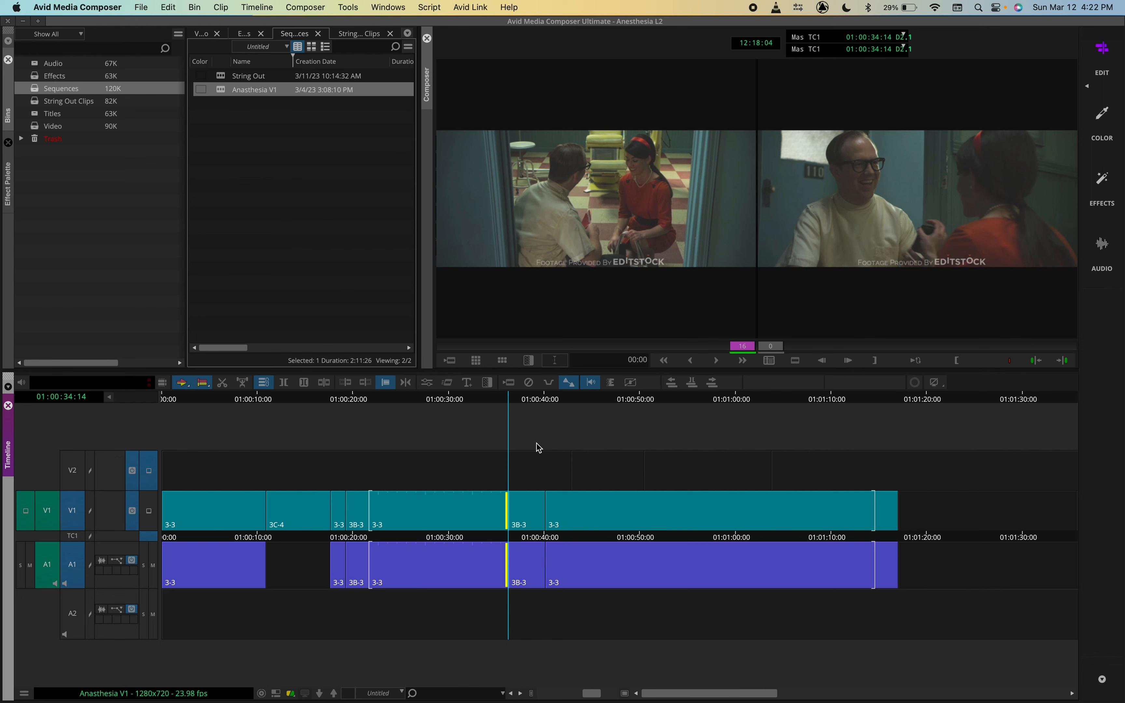
key(u)
key(comma)
key(comma)
key(comma)
key(comma)
key(comma)
key(comma)
key(comma)
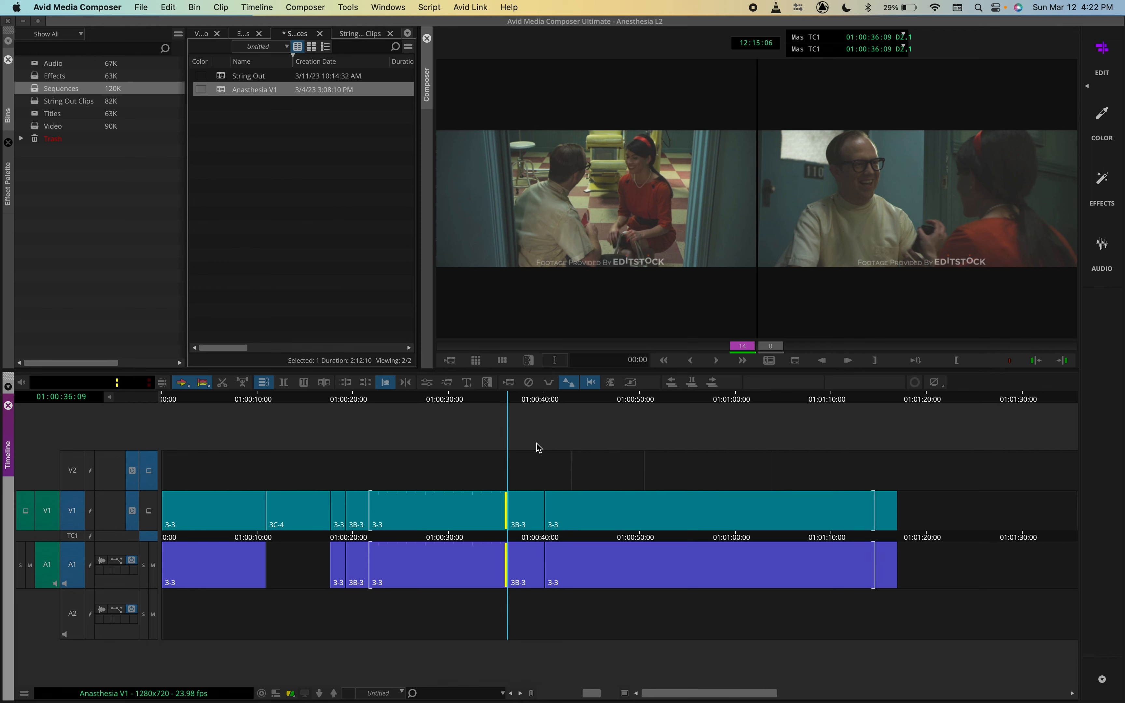
- Shorten the end of 3-3 in single-frame trims to -7 frames, then lengthen it to +2 frames
key(comma)
key(comma)
key(comma)
key(comma)
key(comma)
key(comma)
key(comma)
key(comma)
key(comma)
key(comma)
key(comma)
key(comma)
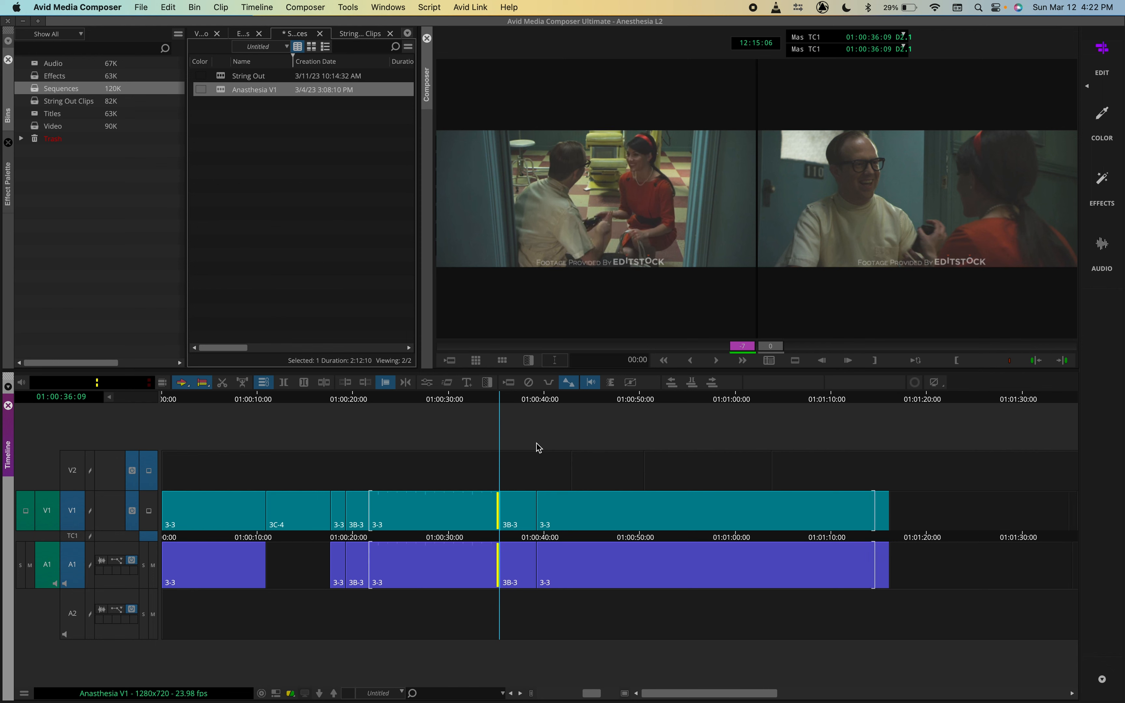
key(period)
key(period)
key(period)
key(period)
key(period)
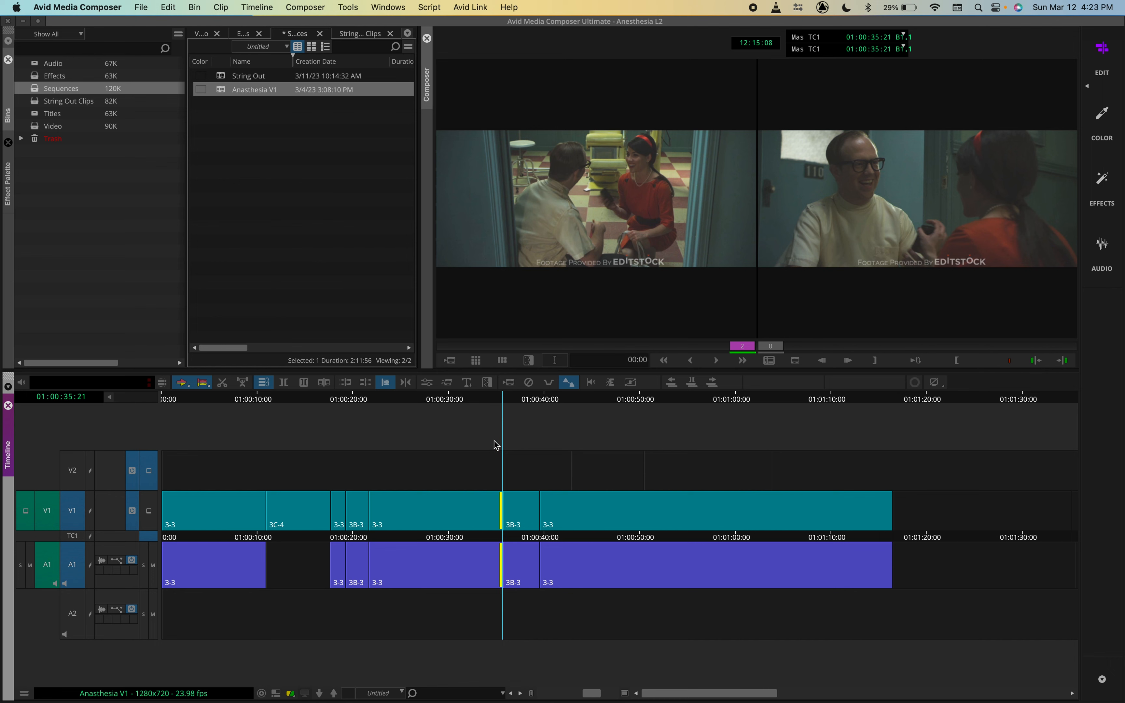
- Nudge the end of 3-3 back to -4 frames and forward to 0, then undo the trim
key(period)
key(period)
key(comma)
key(comma)
key(comma)
key(comma)
key(comma)
key(comma)
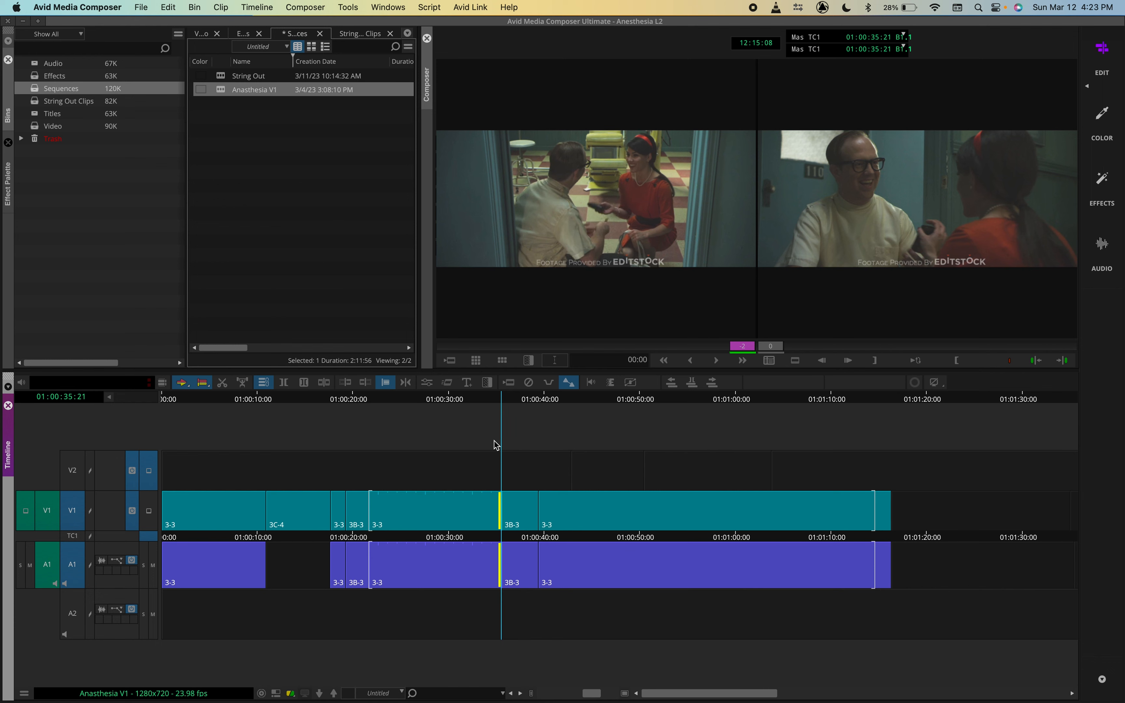
key(comma)
key(comma)
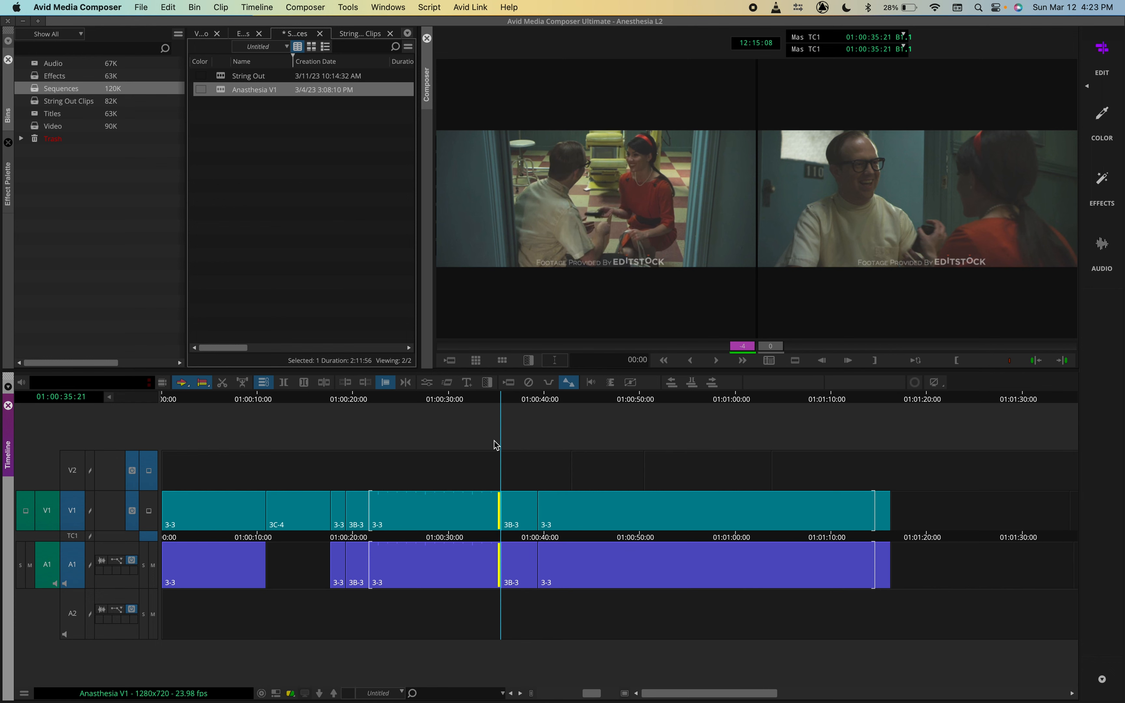
key(period)
key(period)
key(period)
key(period)
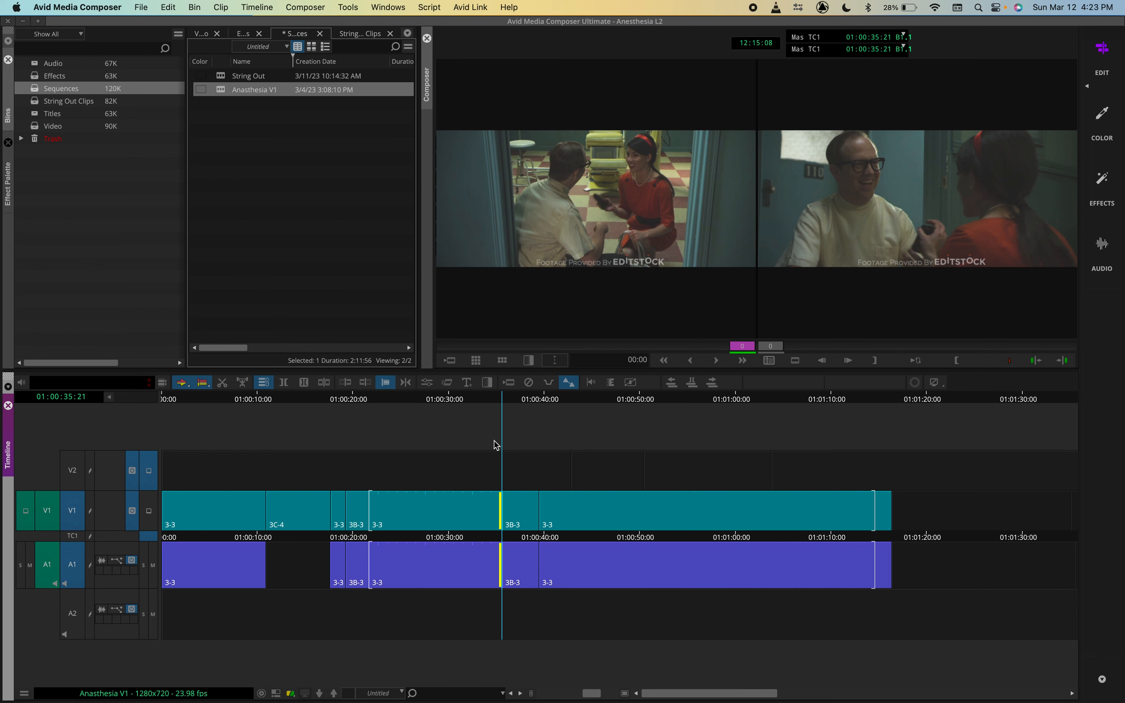
key(super+z)
- Solo audio track A1, then hide and reveal the timeline's track controls
click(144, 567)
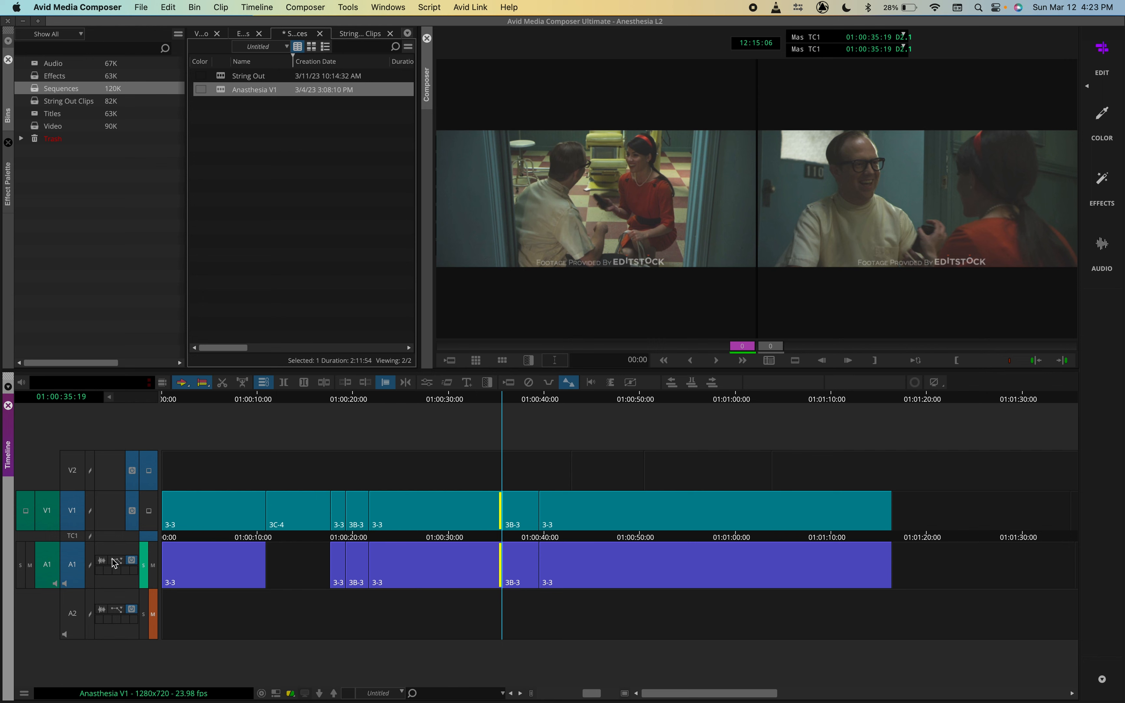
click(107, 398)
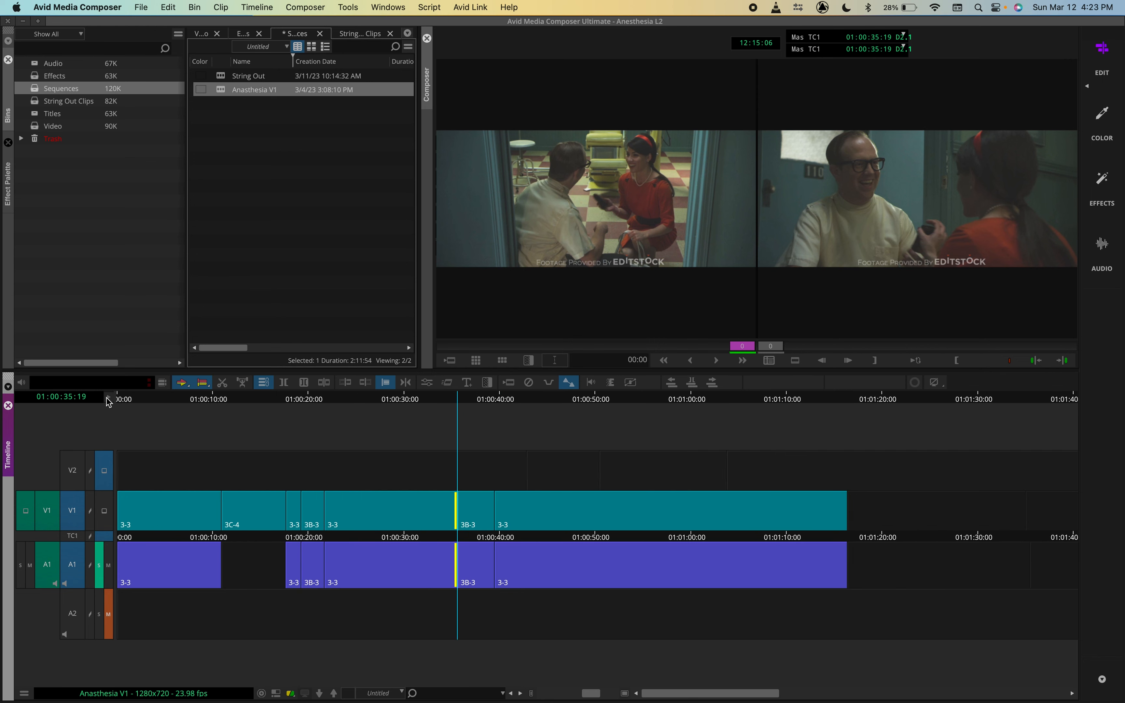
click(108, 398)
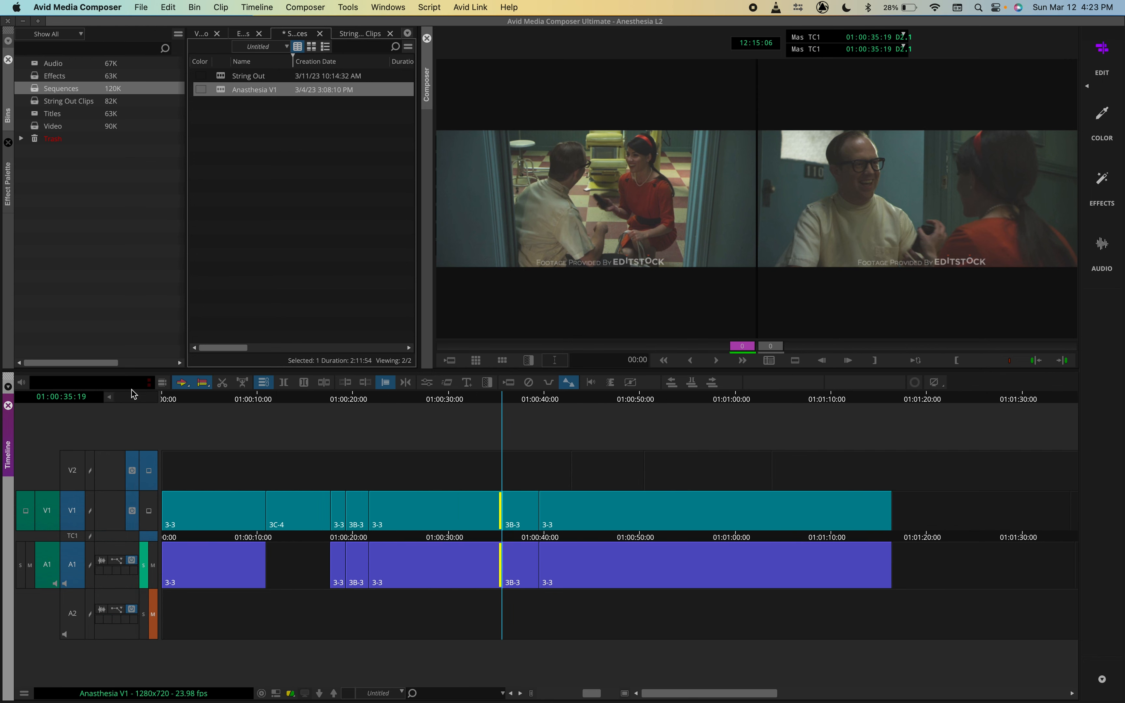
- Display the audio waveform on track A1 and return to the timeline
click(103, 561)
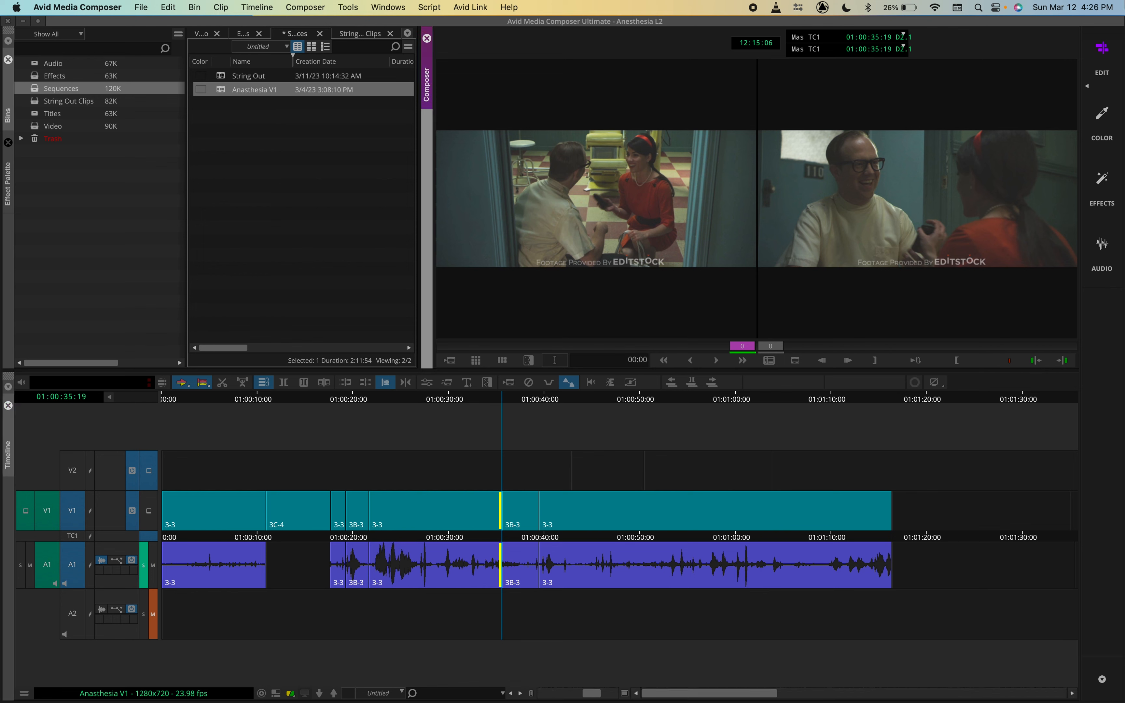
mouse_move(0, 702)
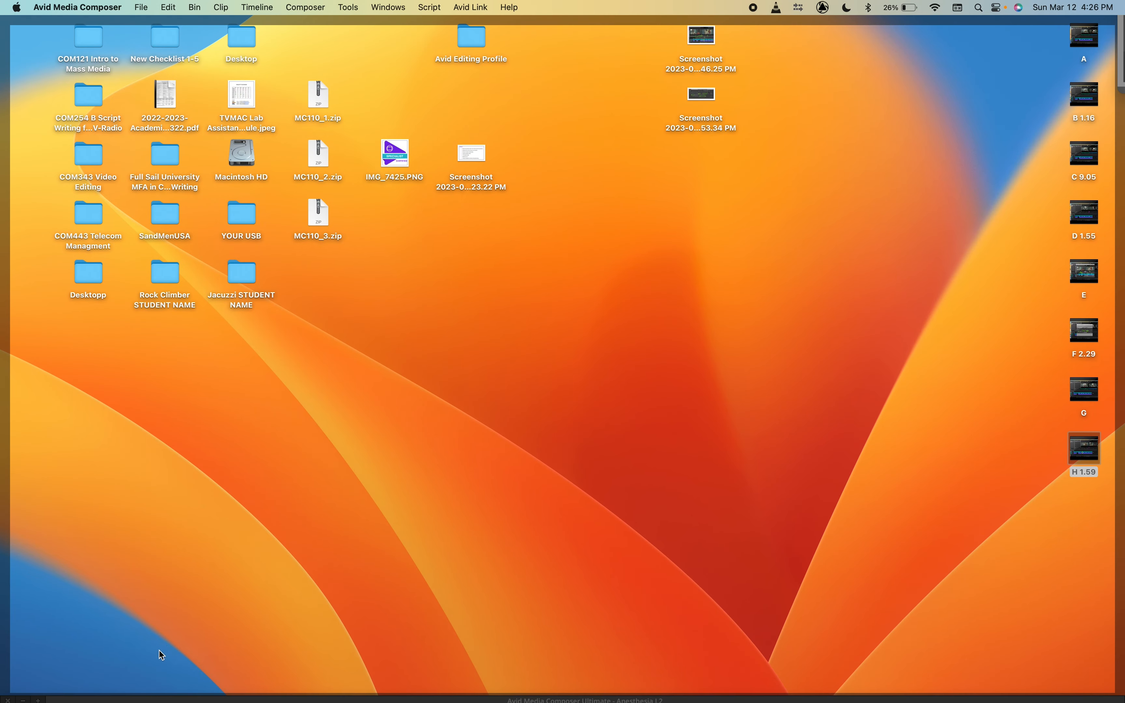
click(97, 700)
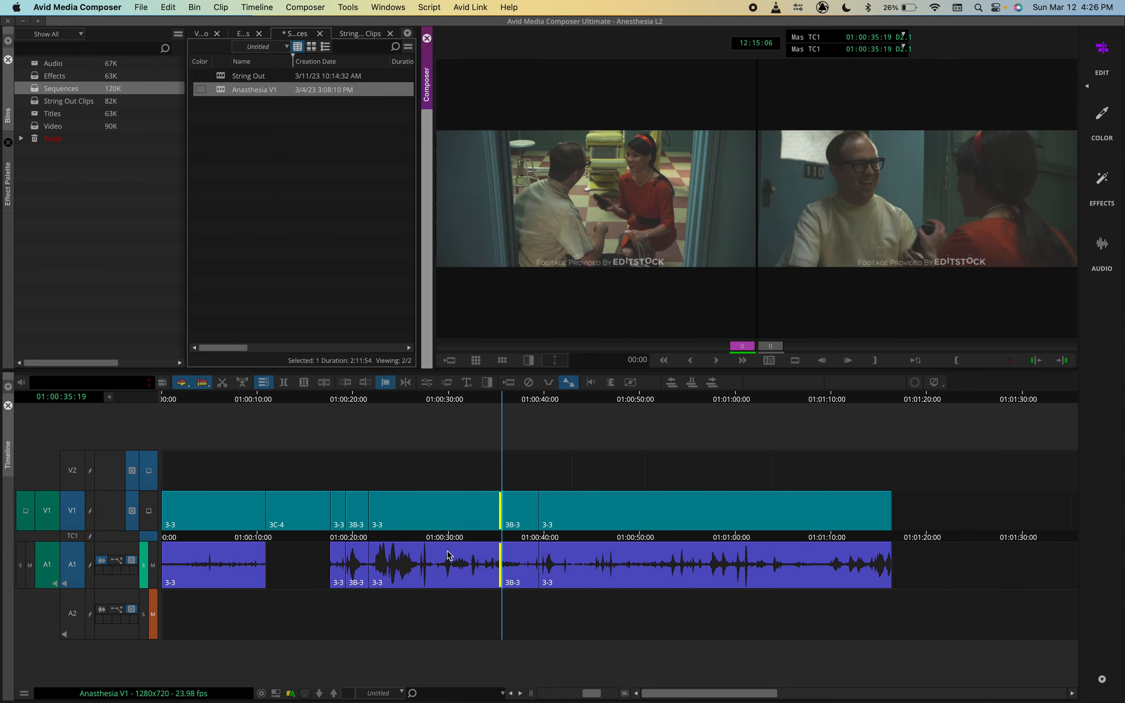
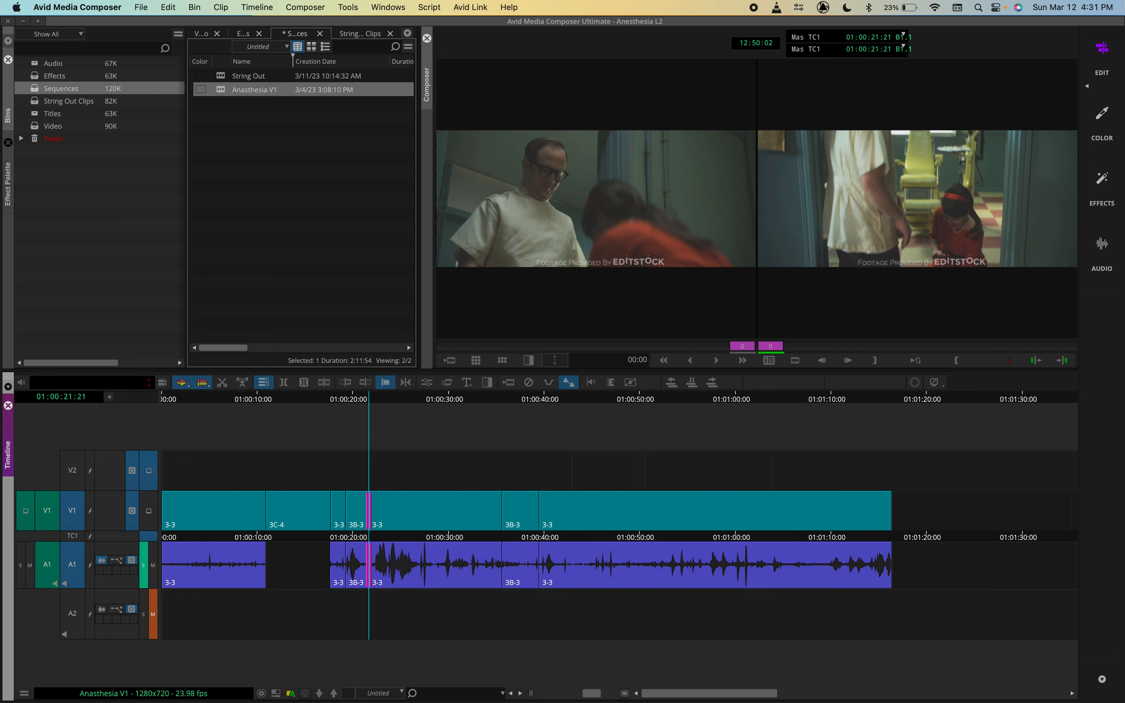
- Leave and reenter Trim mode at 01:00:21:21, select the B-side, and ripple trim the start of 3-3 in real time, then slowly, to +79 frames
key(u)
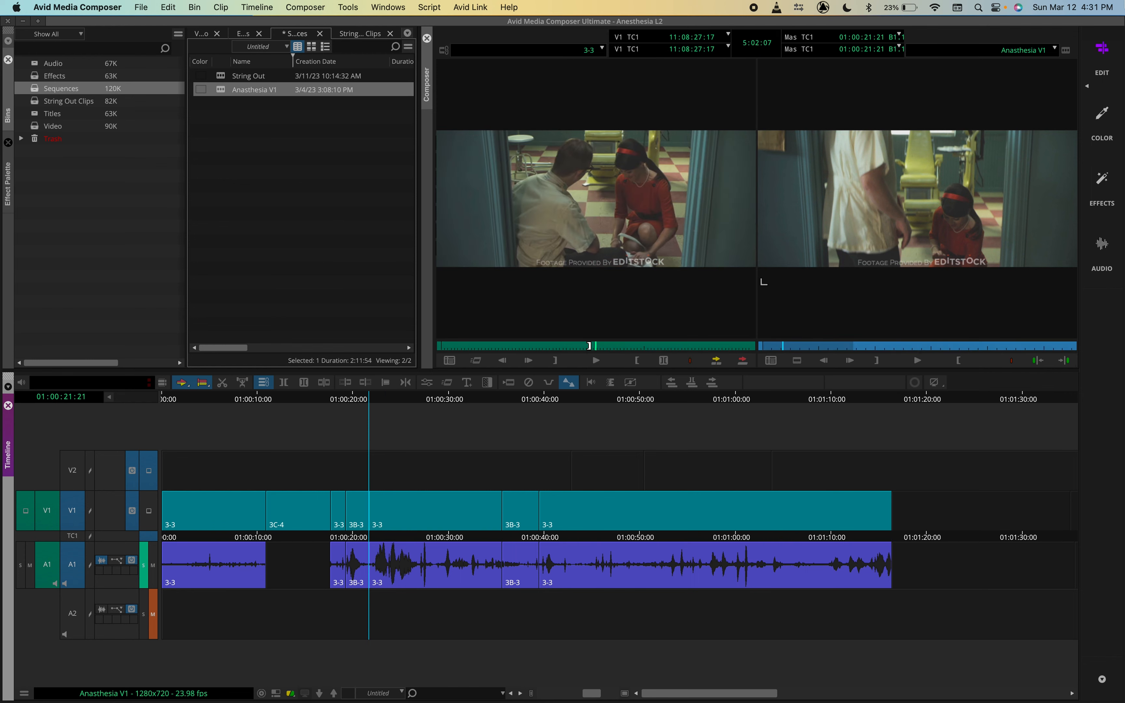
key(u)
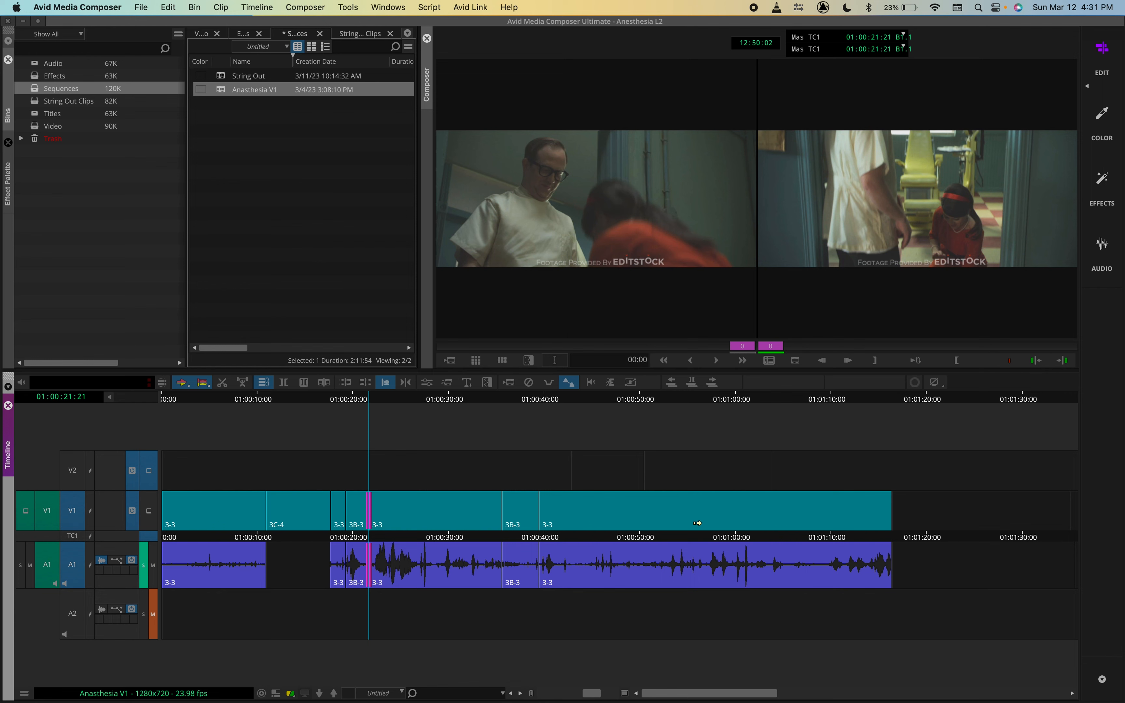
key(bracketright)
key(l)
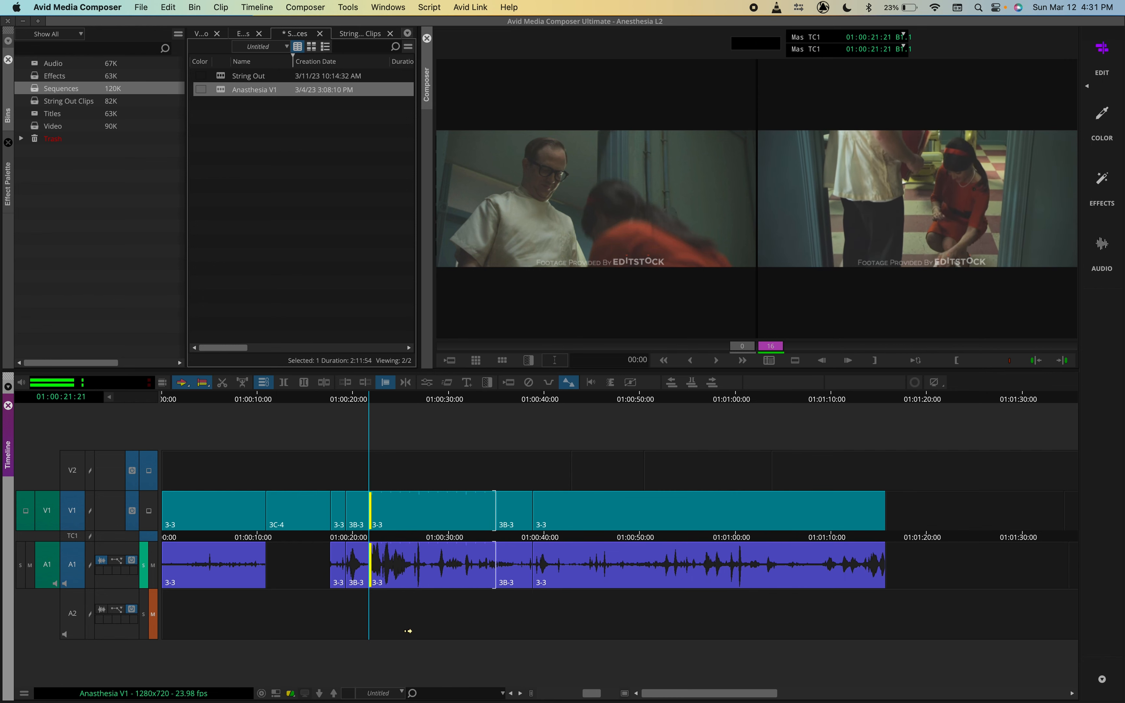
key(k)
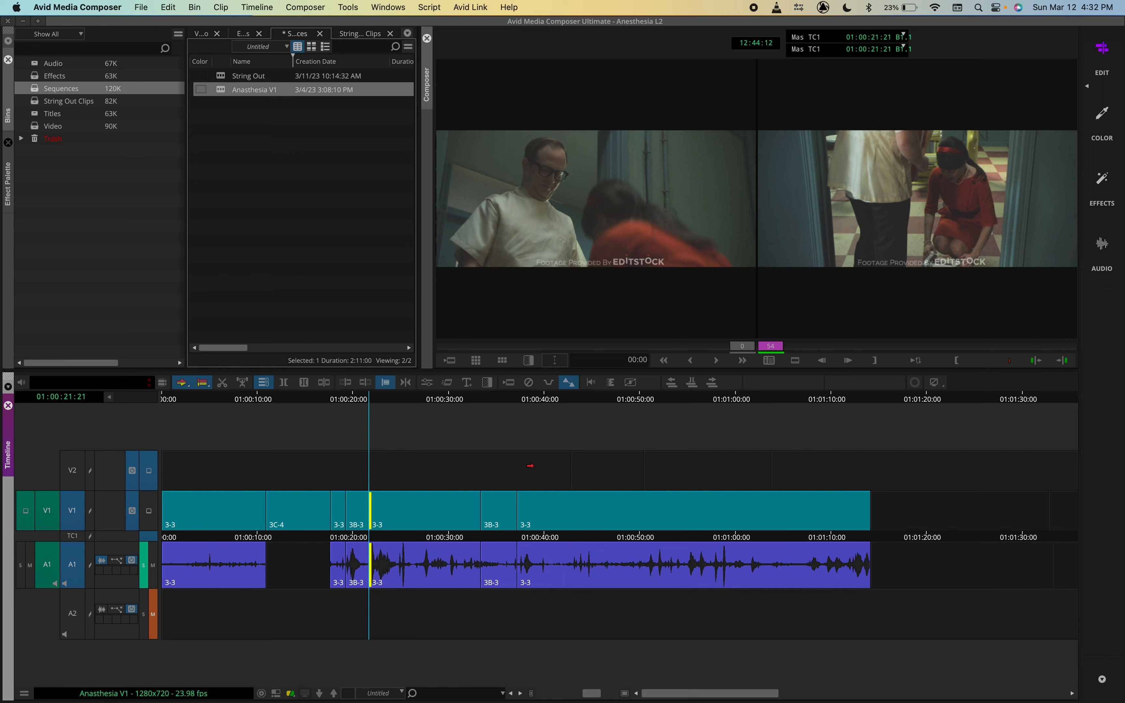
key(k+l)
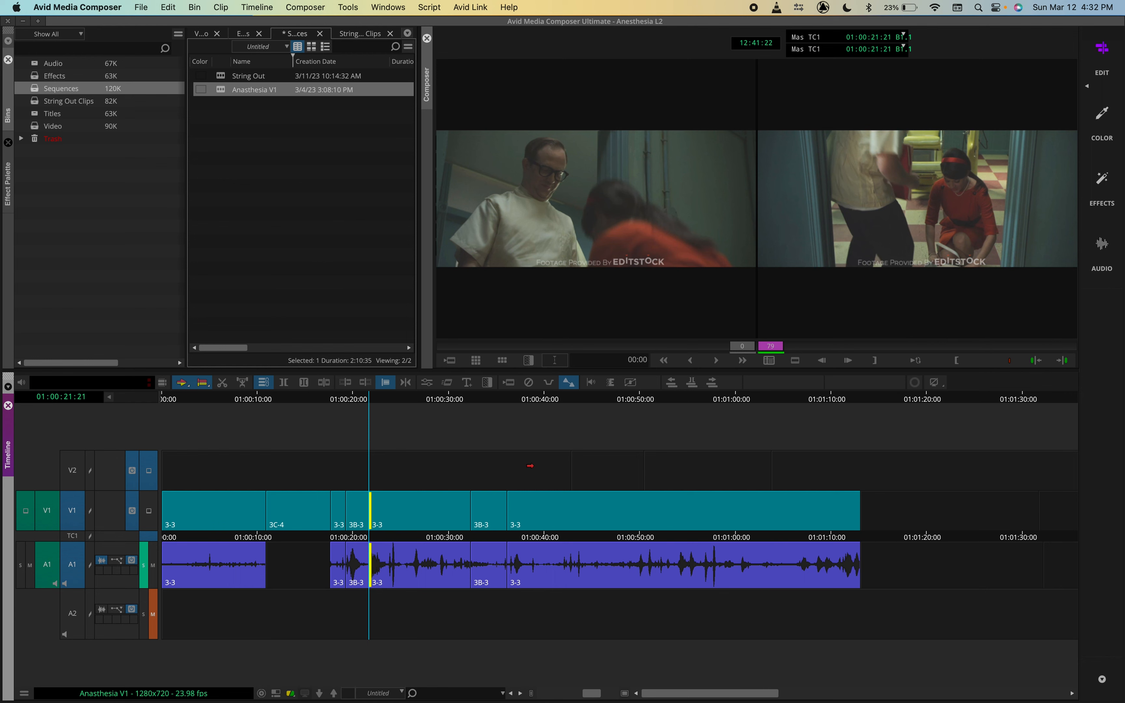
- Ripple trim the start of 3-3 backward in real time, then slowly, to -92 frames on V1 and A1
key(j)
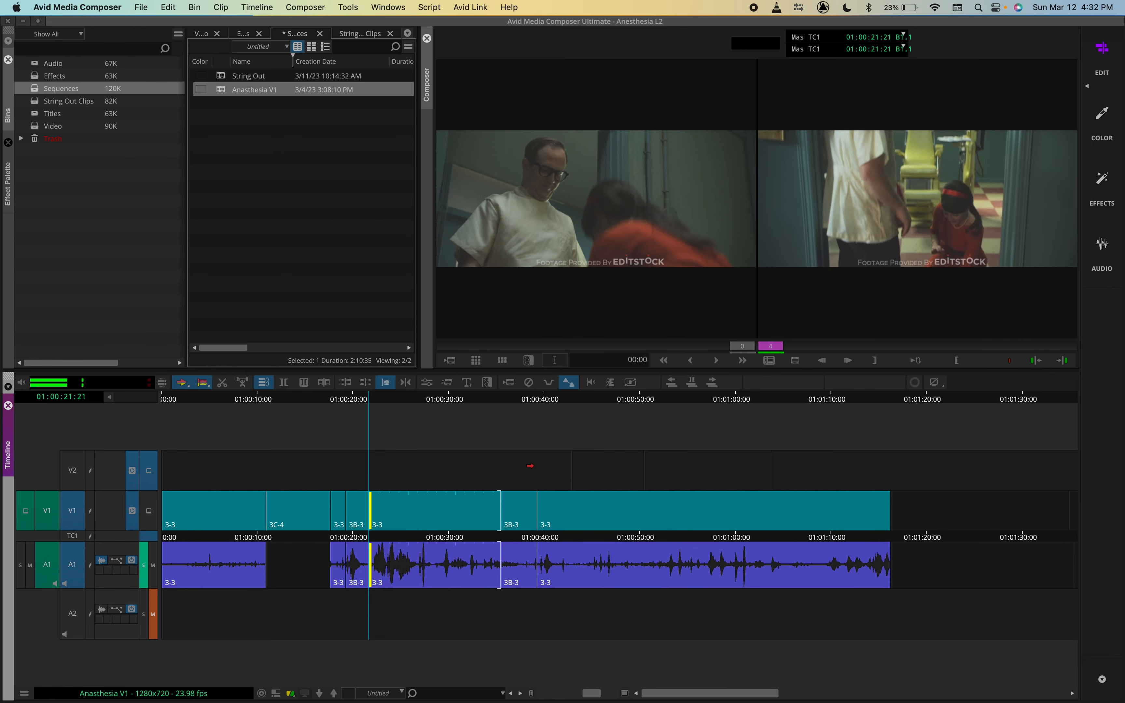
key(k)
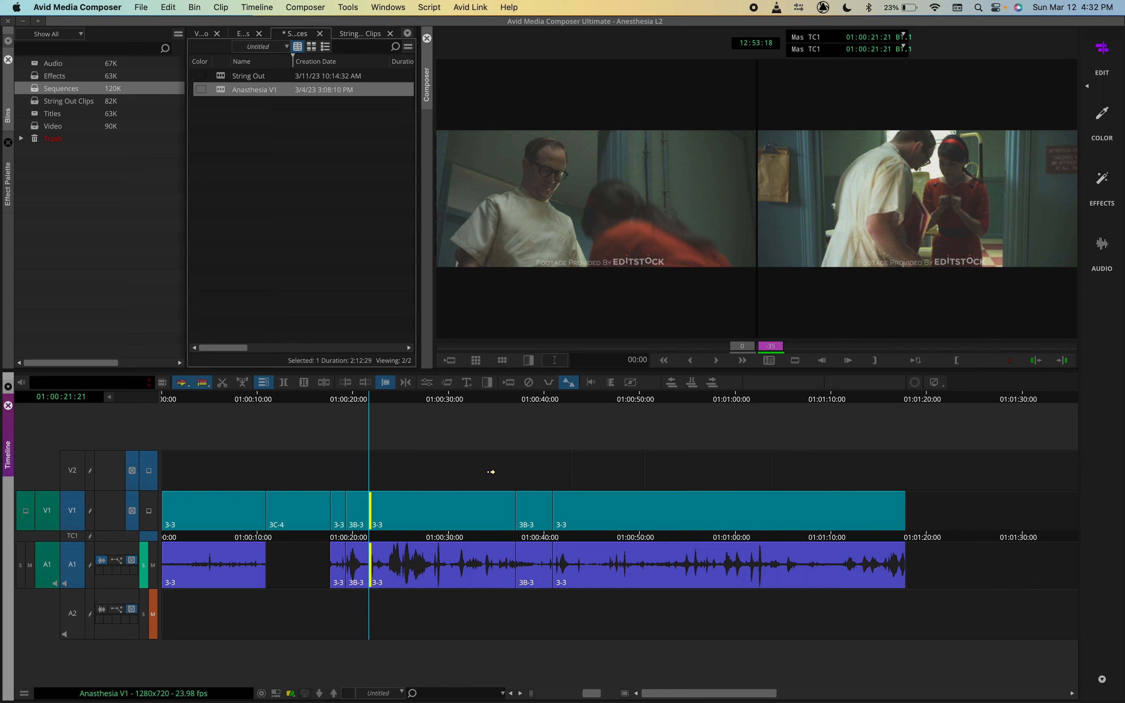
key(k+j)
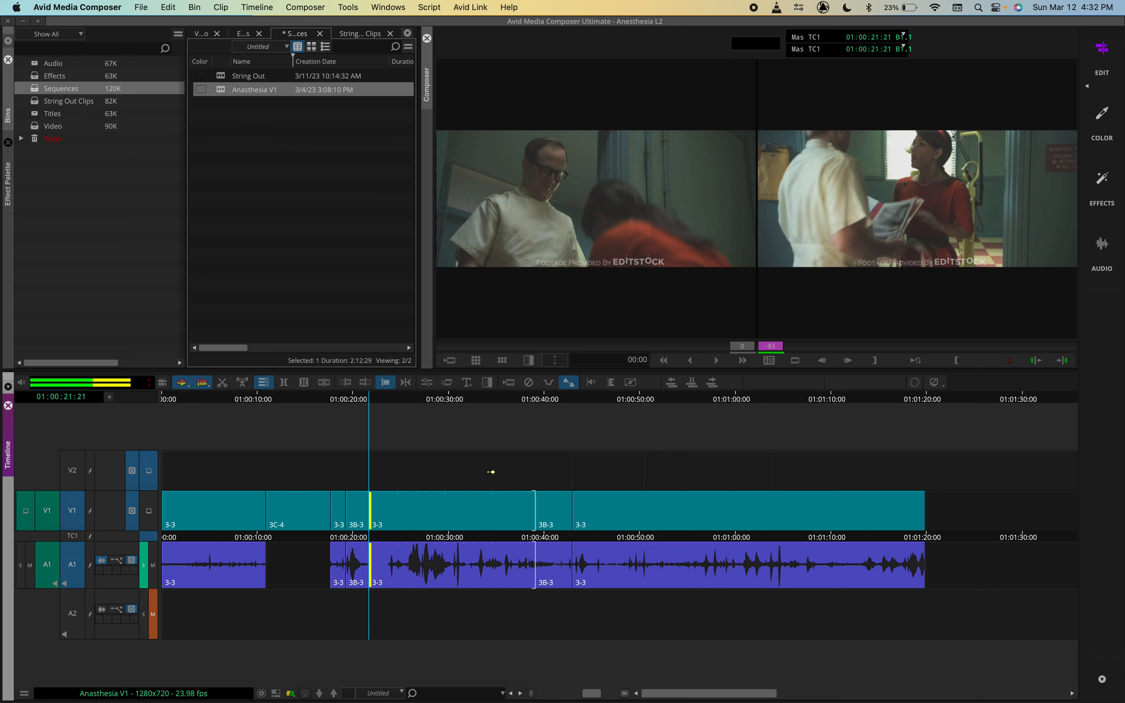
key(k)
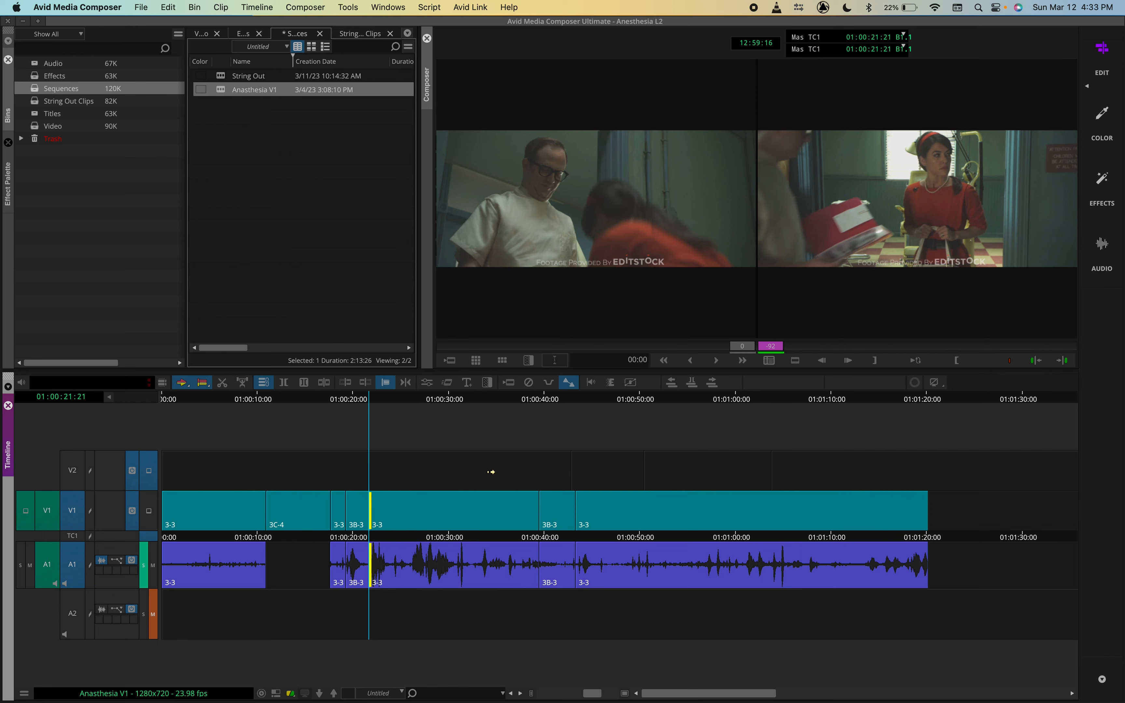
- Trim the start of 3-3 forward frame by frame from -92 to -77 frames and save the work
key(period)
key(period)
key(period)
key(period)
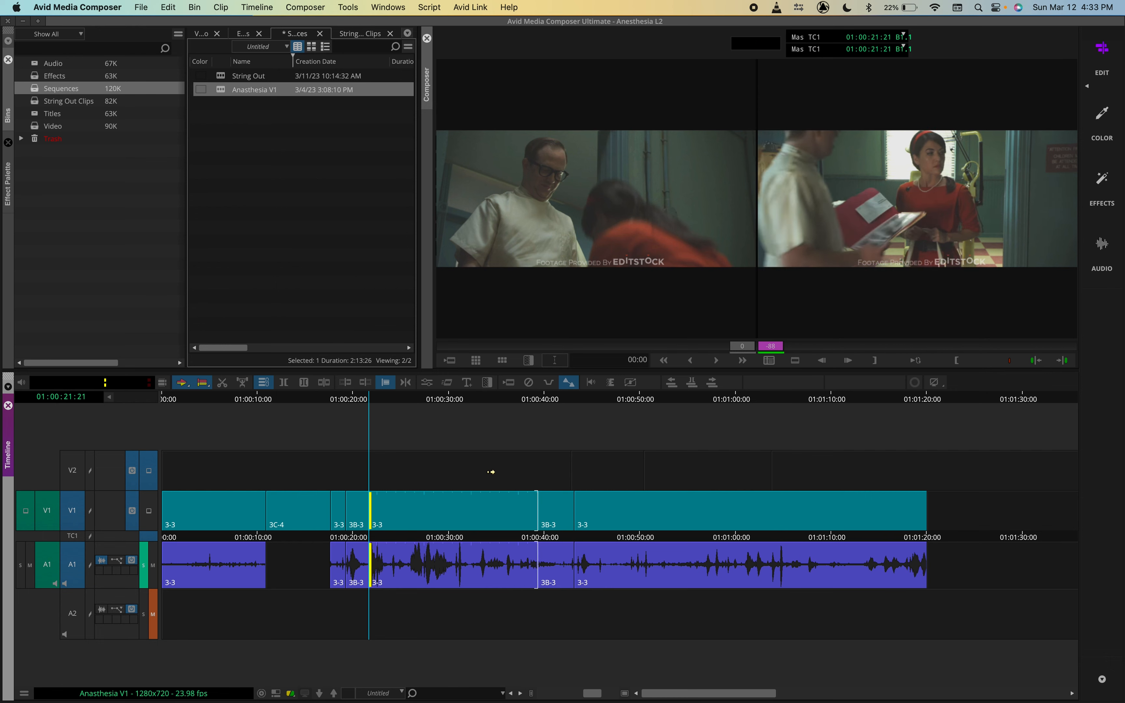
key(period)
key(period)
key(period)
key(period)
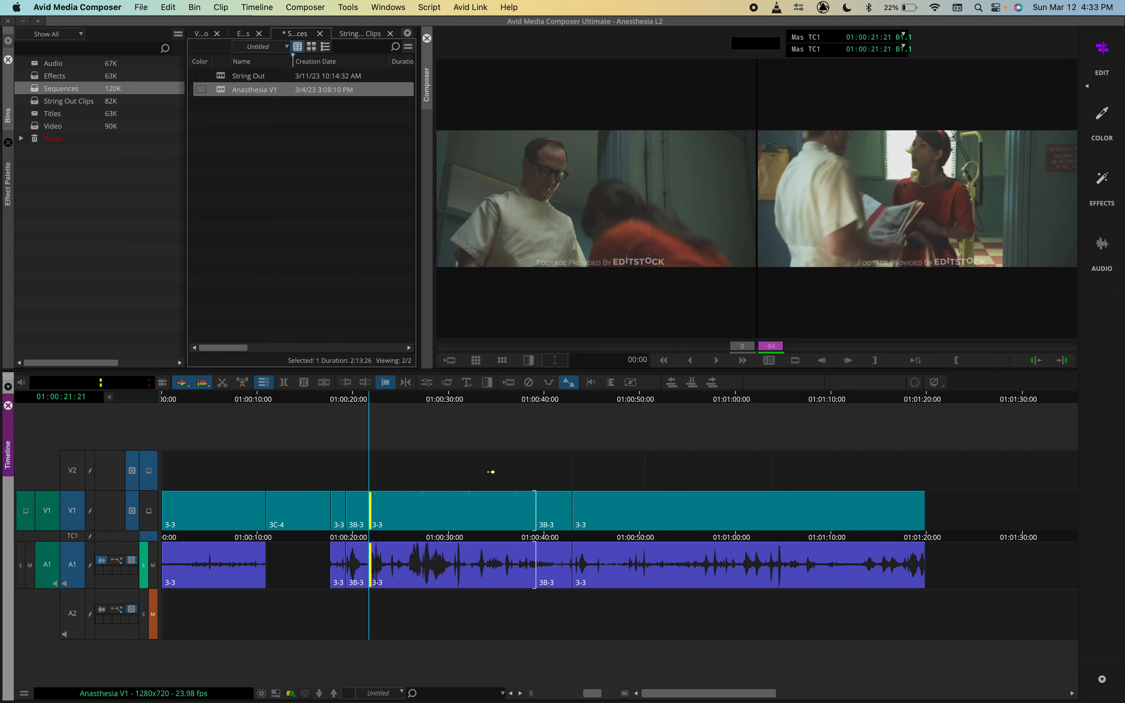
key(period)
key(period)
key(period)
key(period)
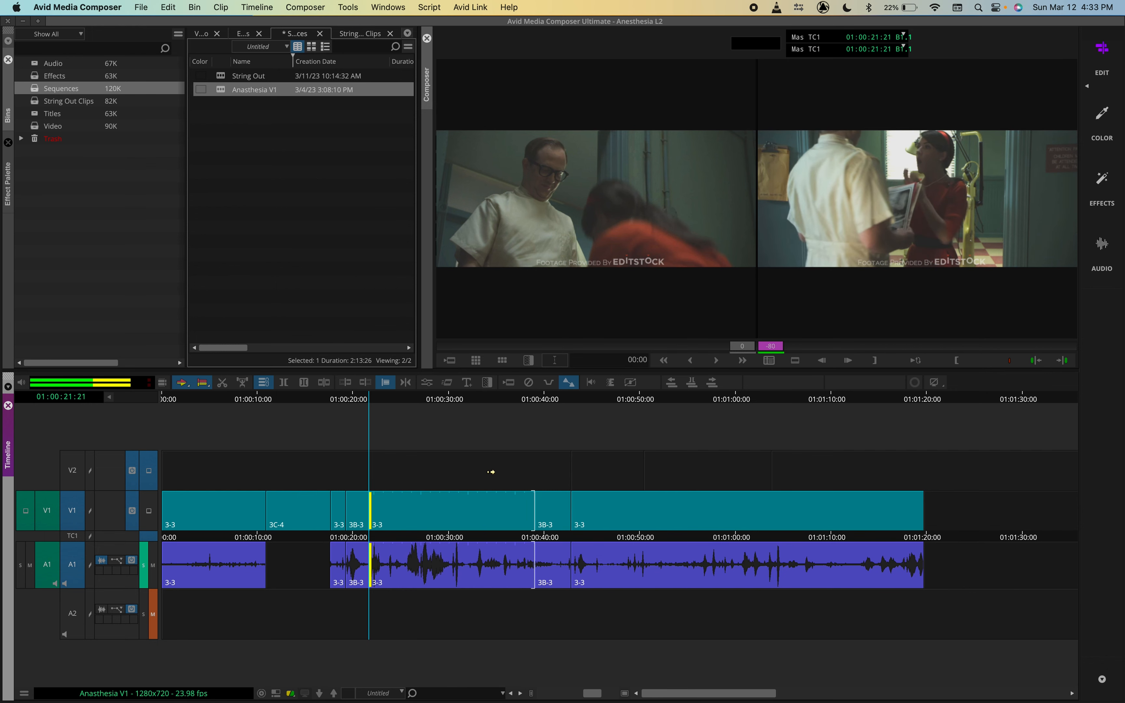
key(period)
key(period)
key(period)
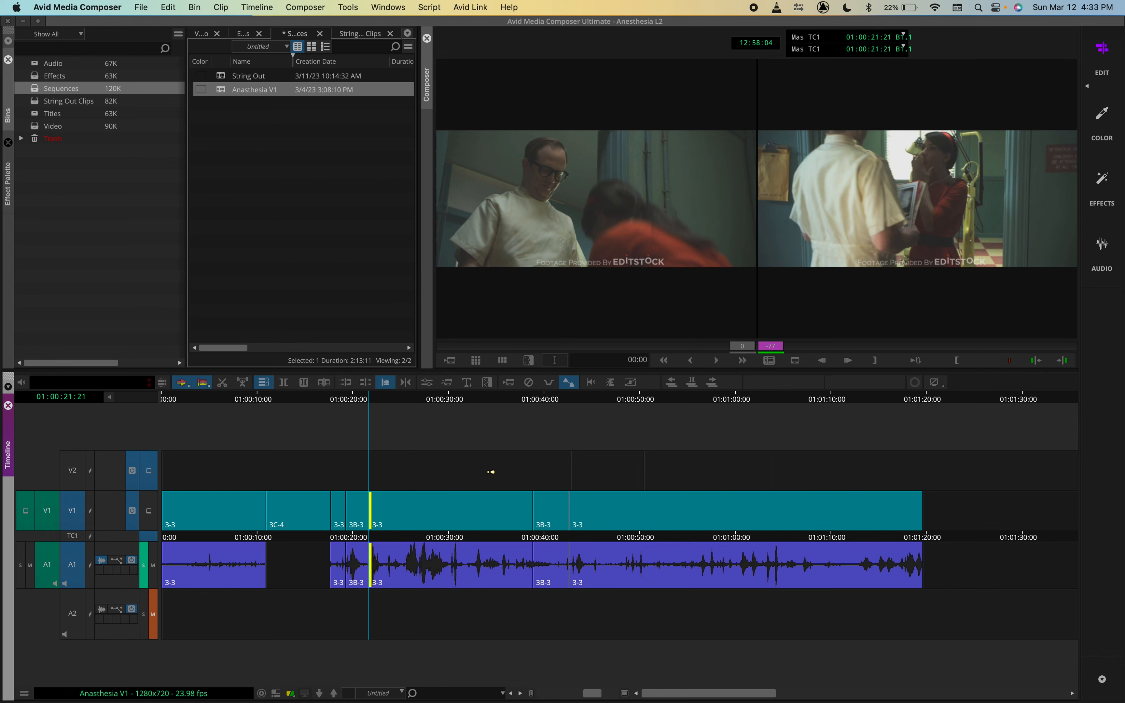
key(super+s)
- Ripple trim the start of 3-3 forward in real time to +55 frames, then backward on V1 and A1
key(l)
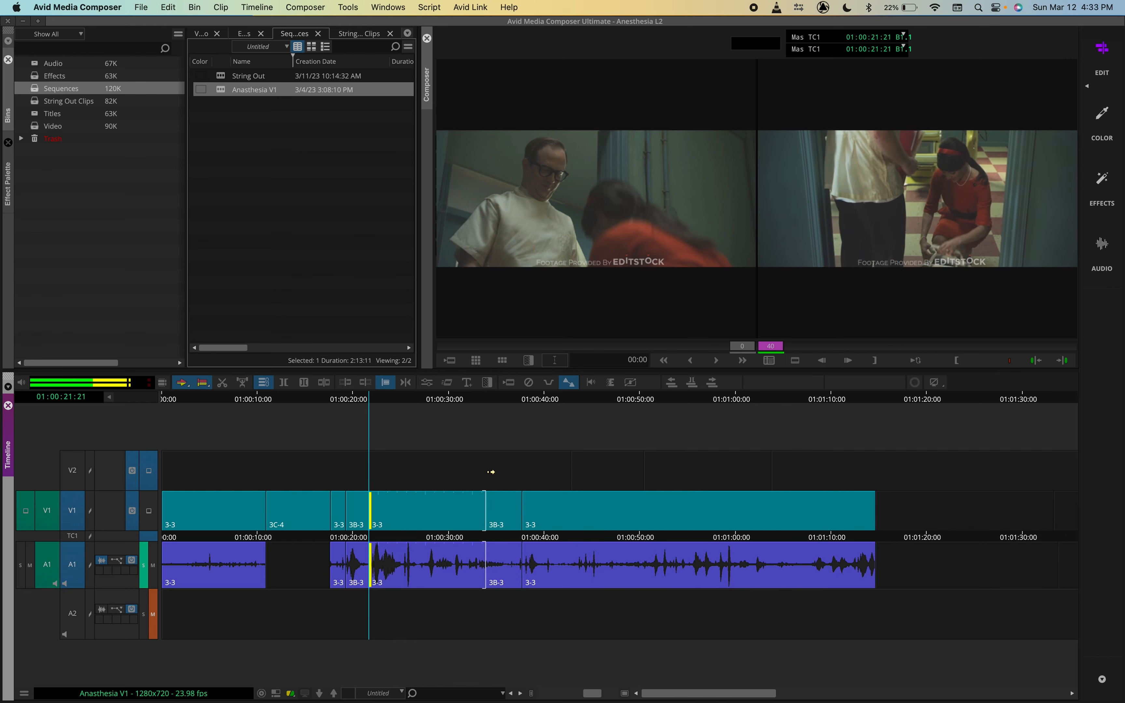
key(k)
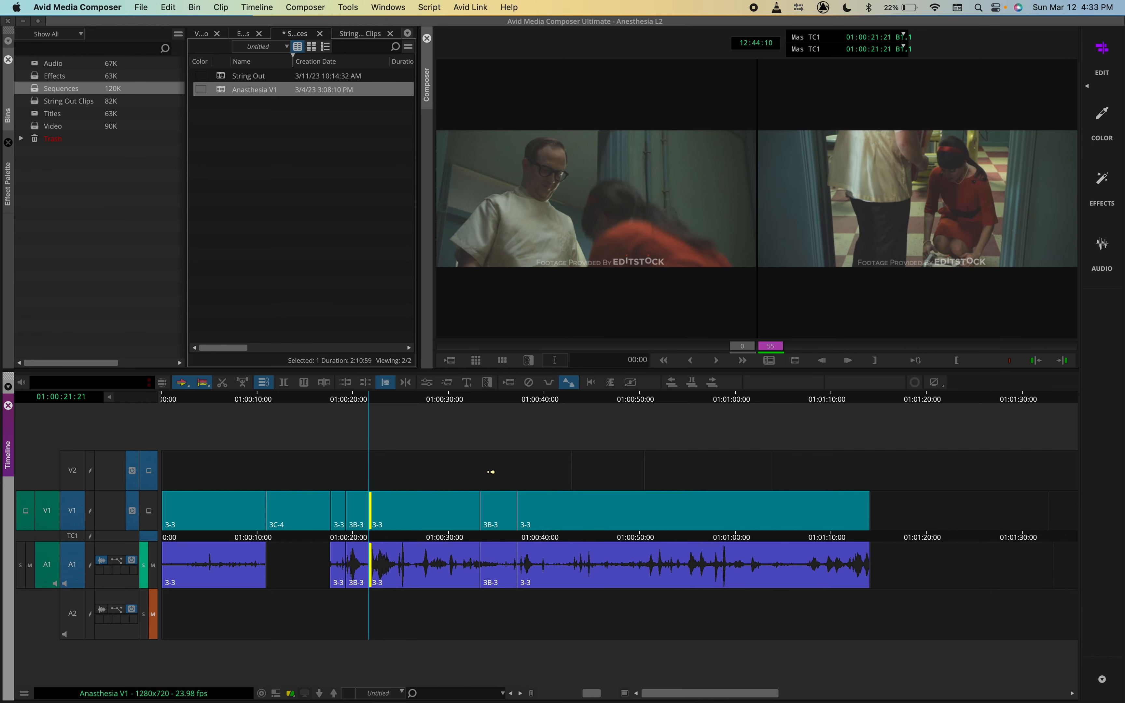
key(j)
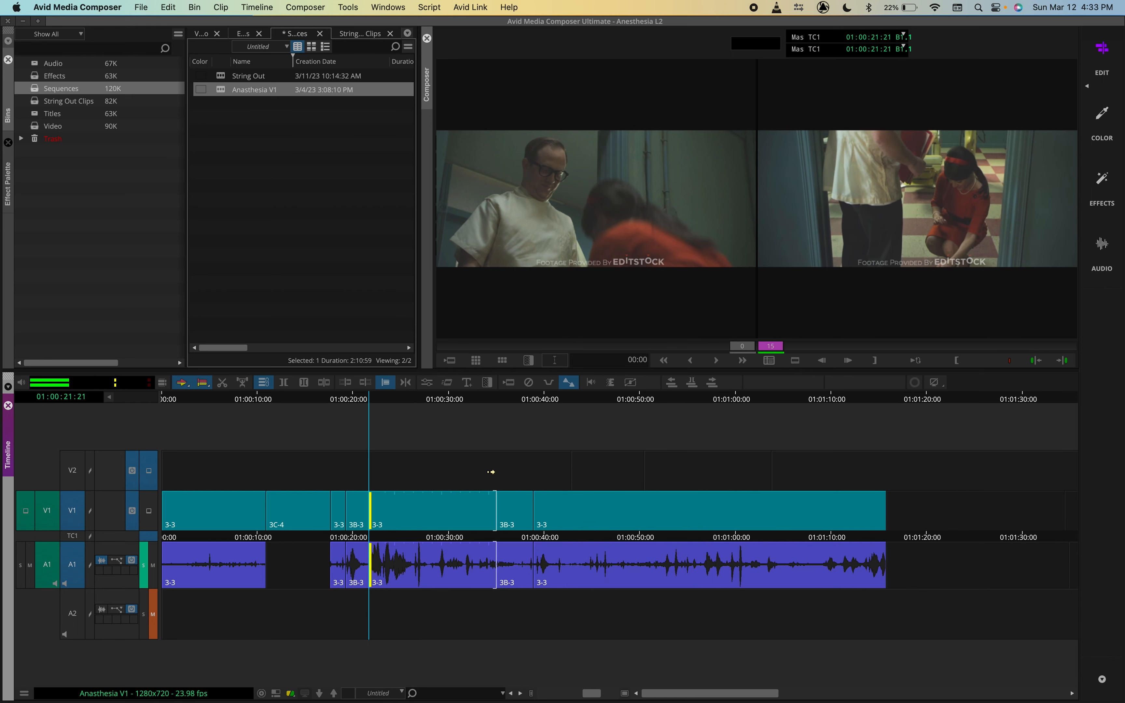
key(k)
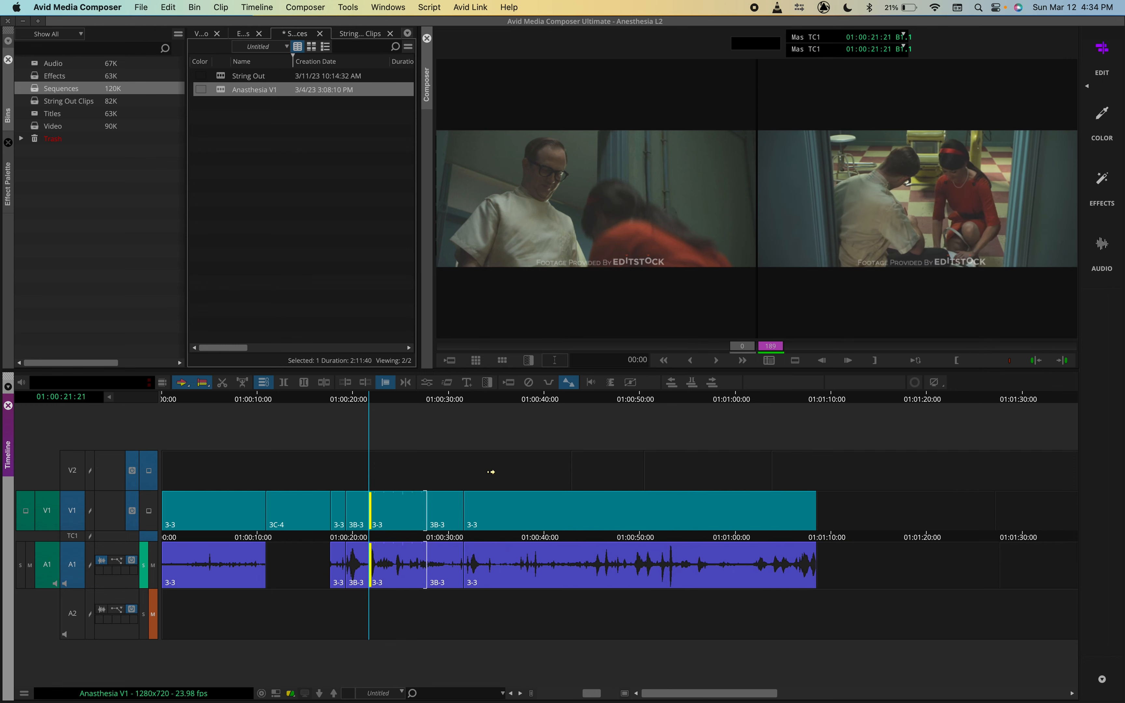
- Reverse the real-time ripple trim on the start of 3-3, then trim it forward at increased speed to +324 frames
key(j)
key(l)
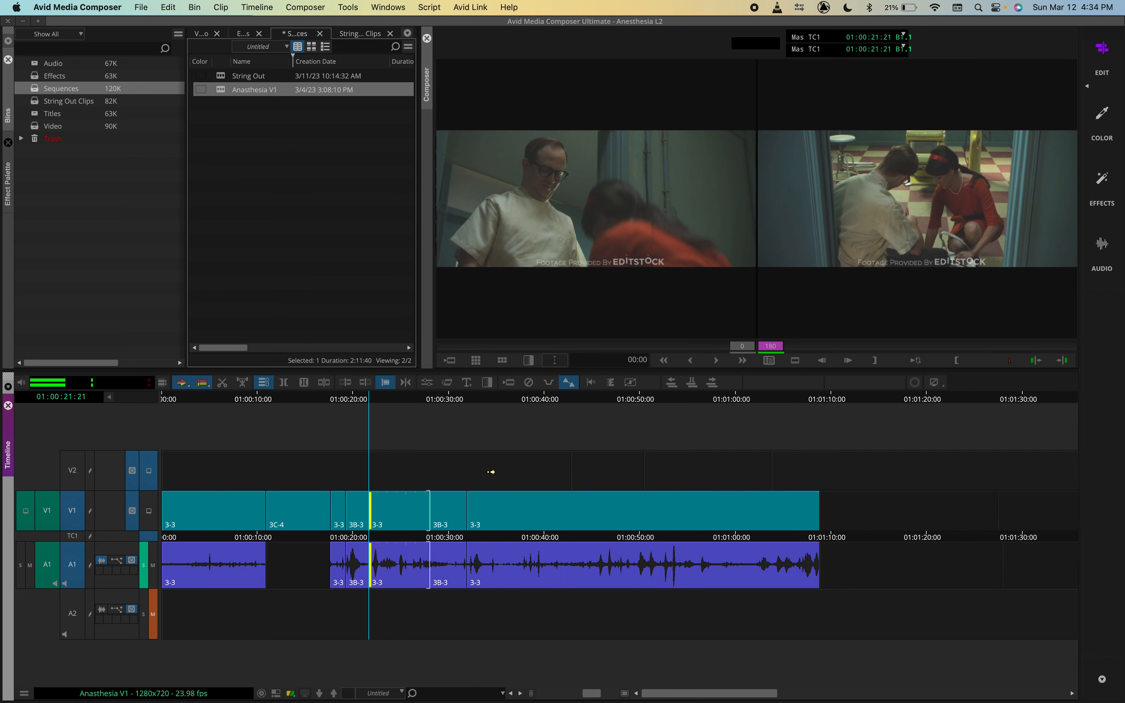
key(l)
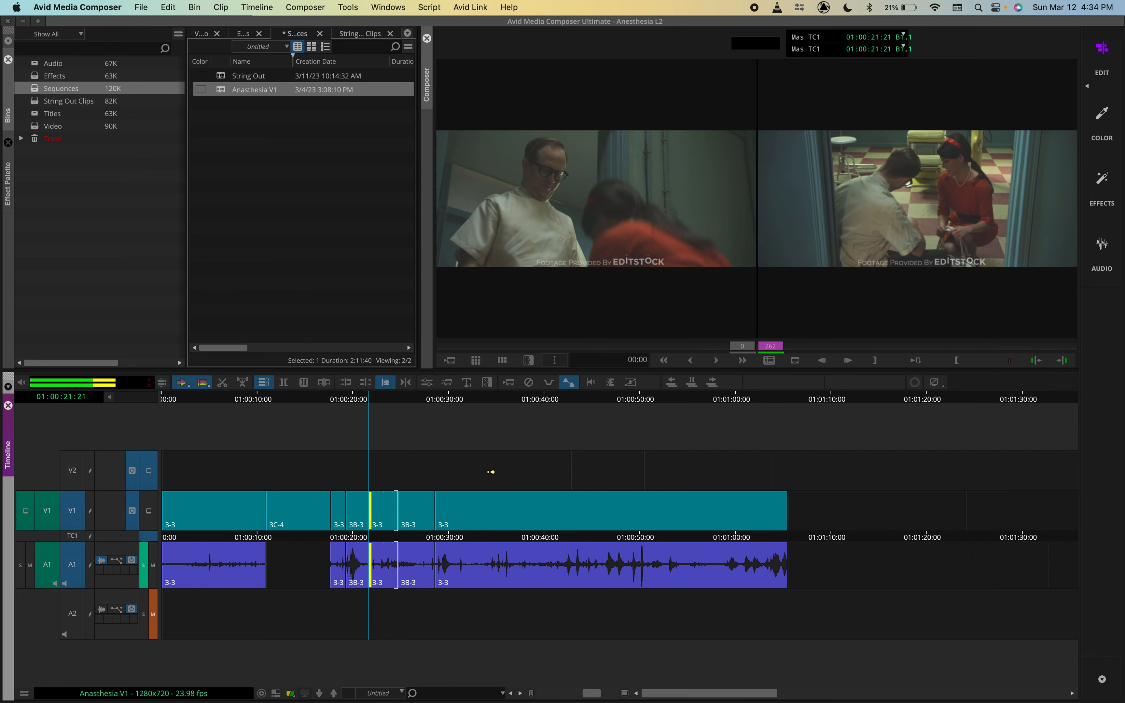
key(k)
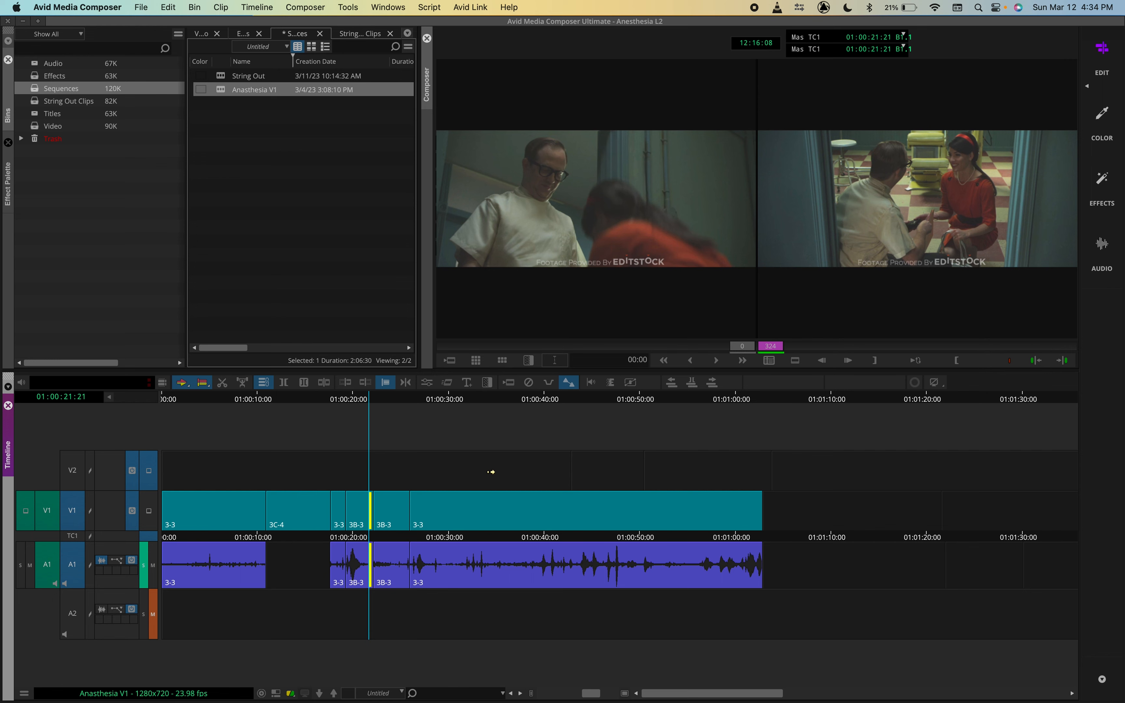
- Ripple trim the start of 3-3 backward to +50 frames, then forward again to +213 frames
key(j)
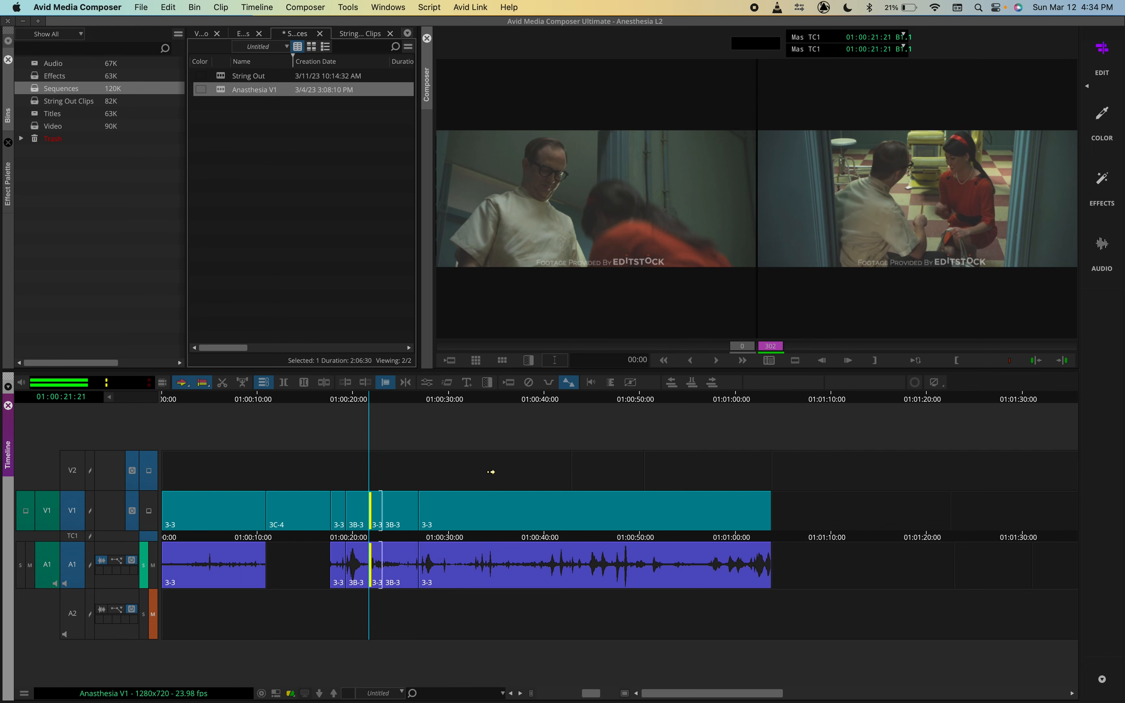
key(j)
key(j)
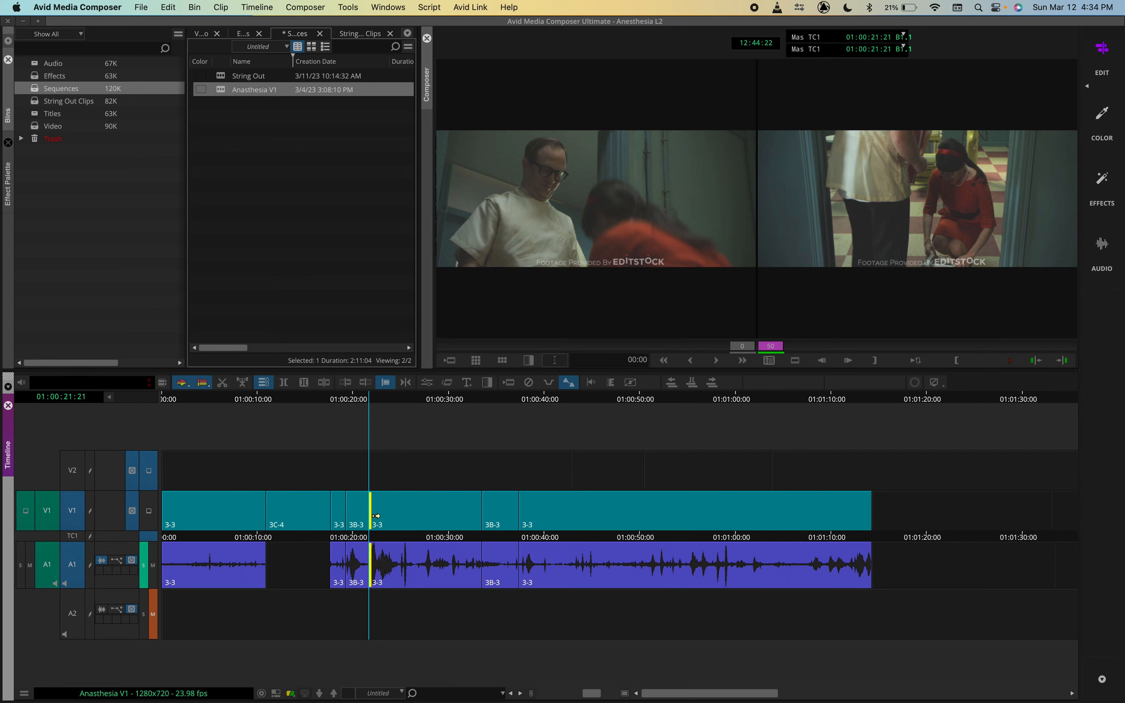
drag(372, 517, 373, 517)
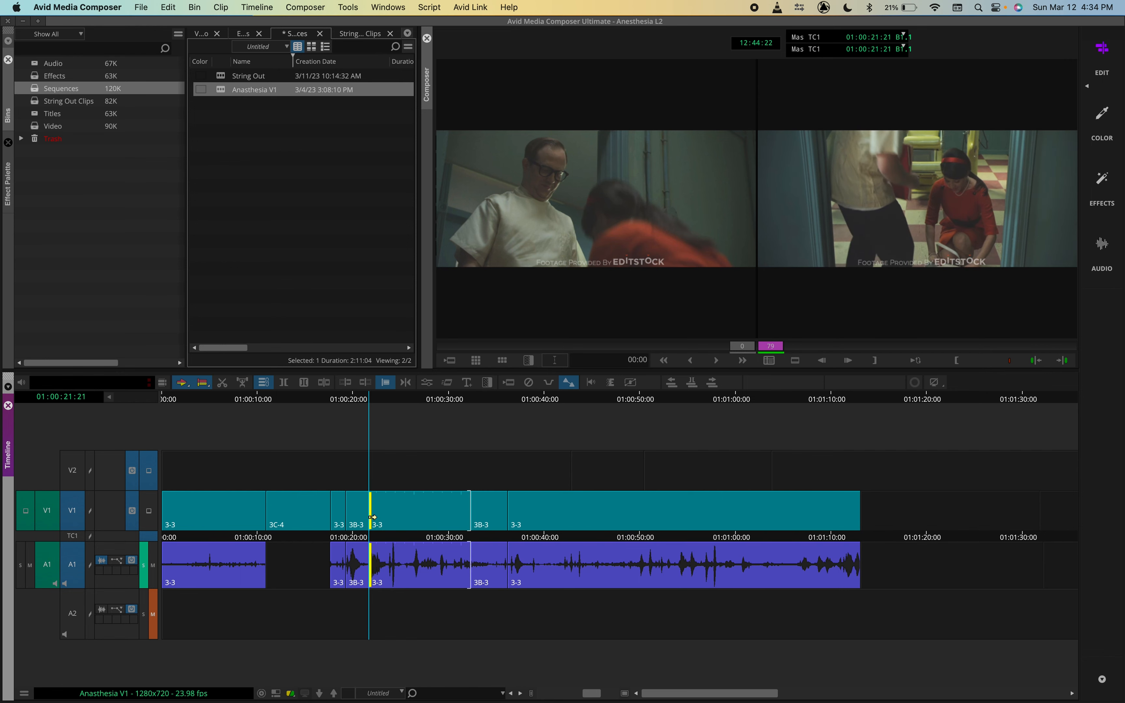
key(l)
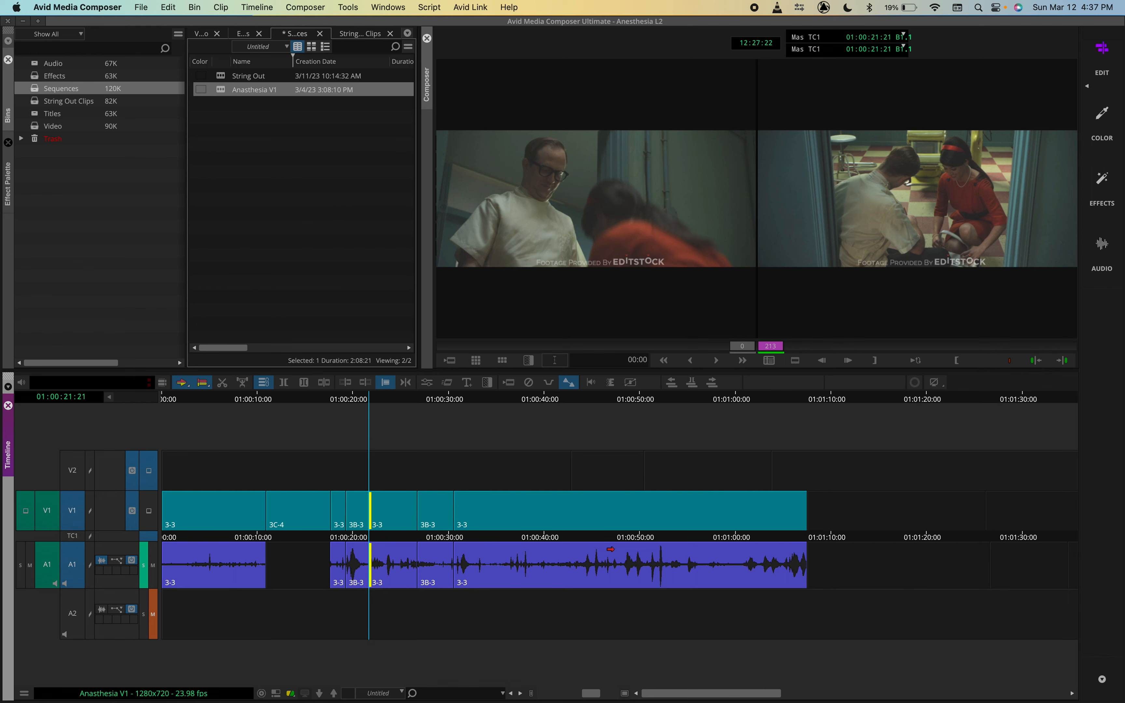
- Try to move the last 3-3 segment, video and audio, to the start of the sequence
drag(556, 555, 161, 560)
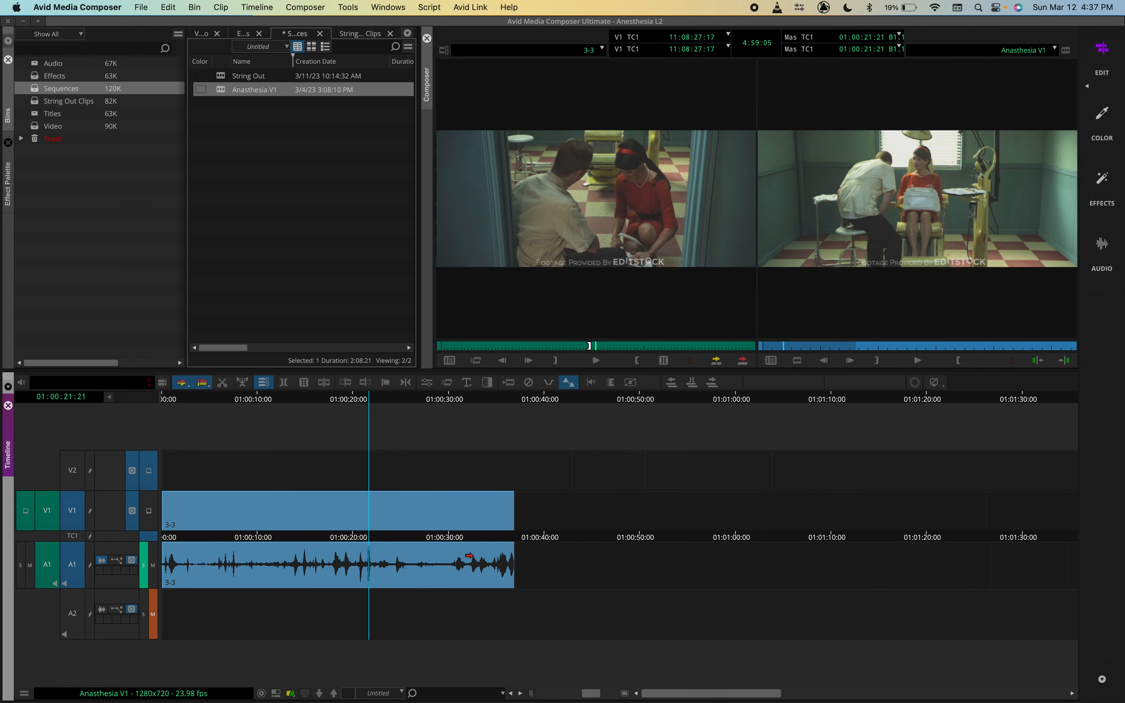
key(super+z)
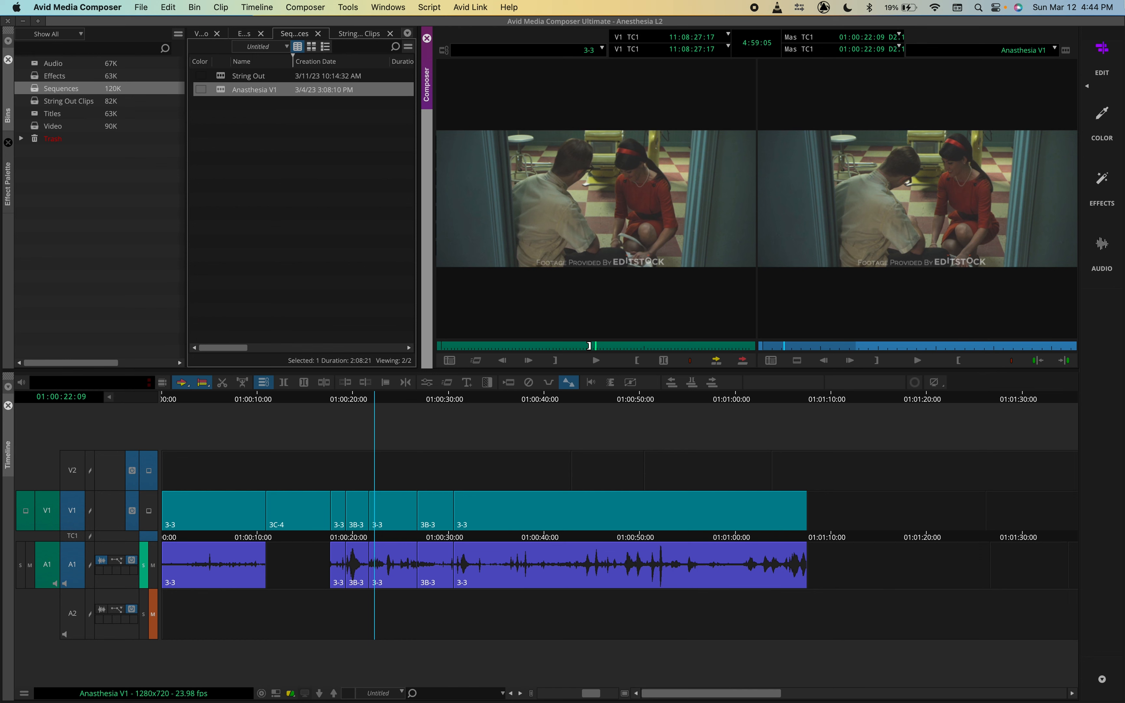
- In Trim mode at the 01:00:21:21 cut, try to overwrite trim the end of 3B-3 forward by 103 frames in real time
key(u)
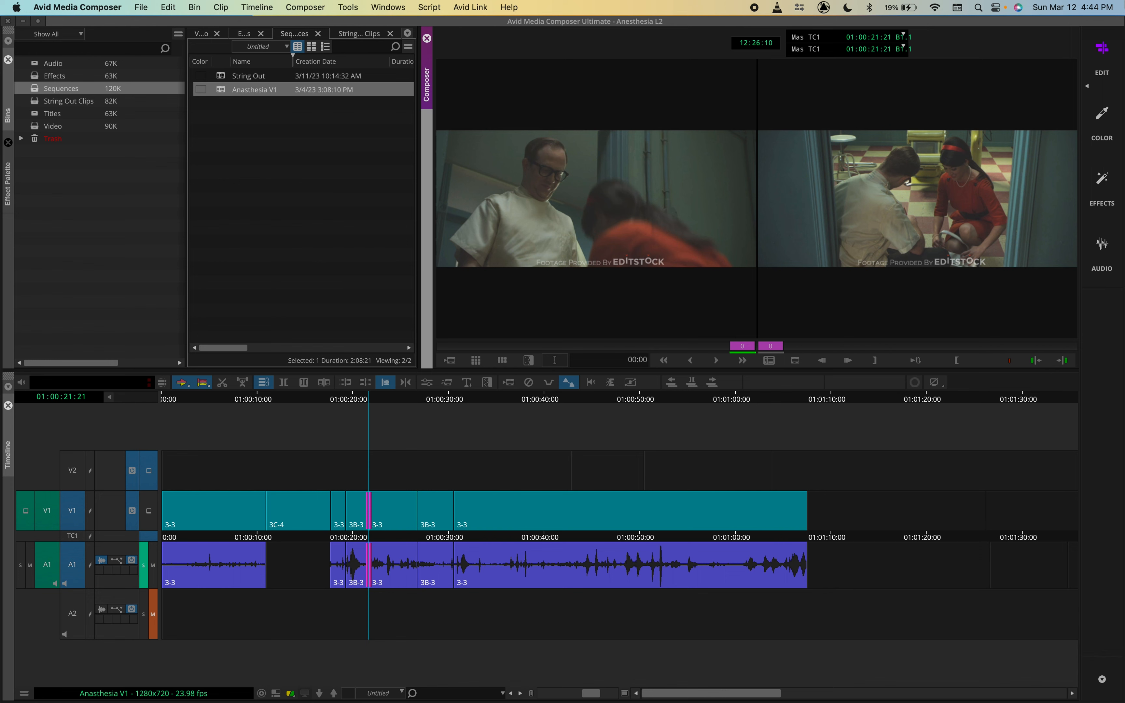
key(bracketright)
key(p)
key(space)
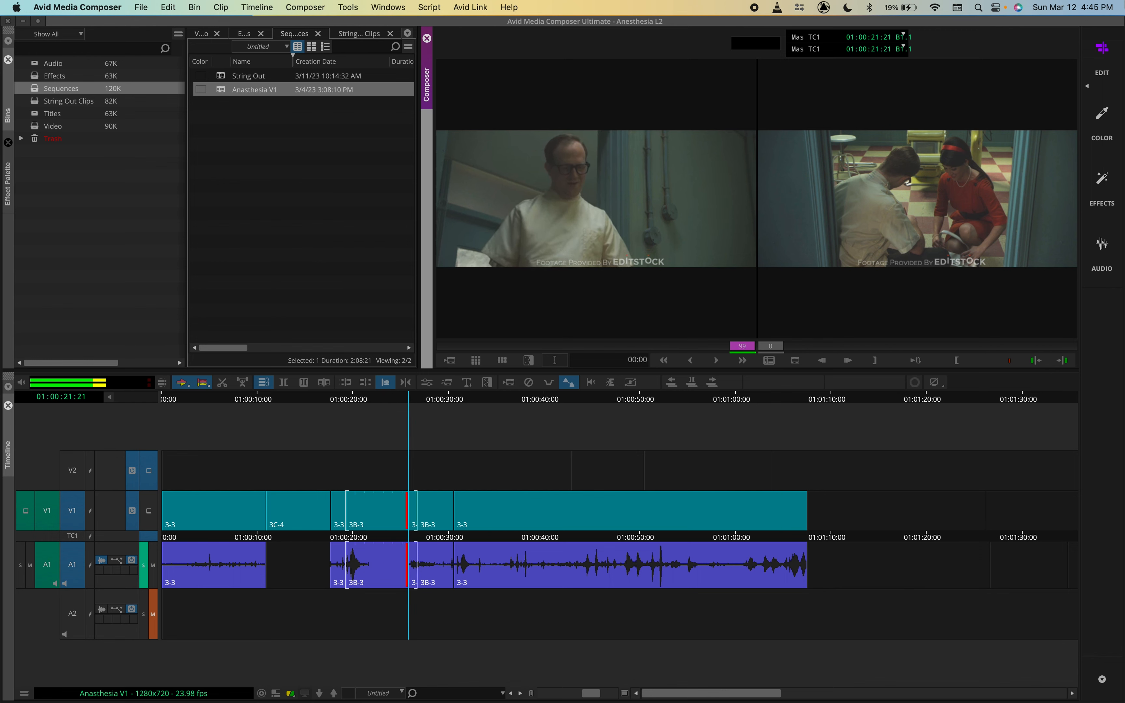
key(space)
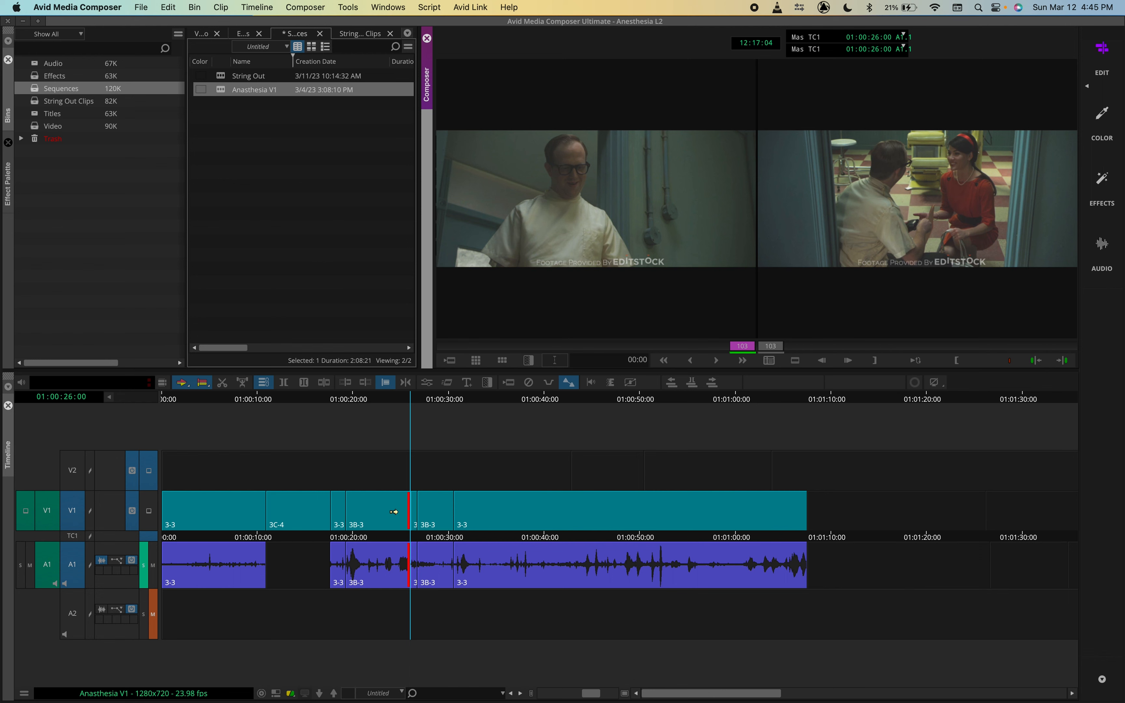
key(super+z)
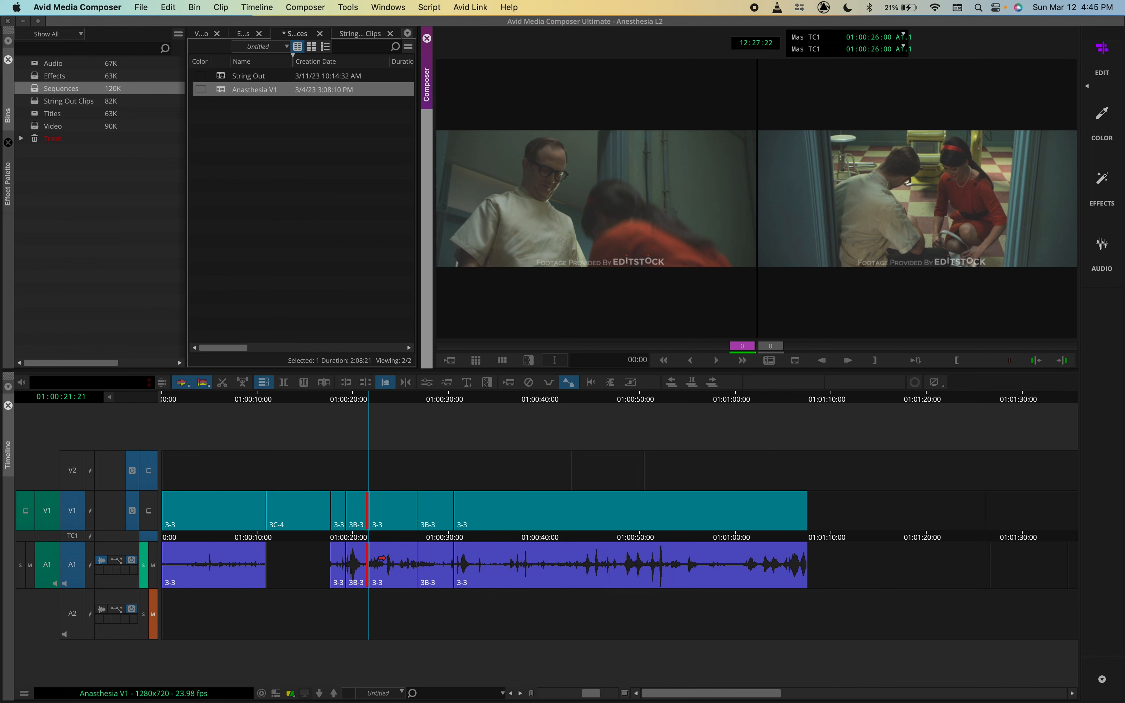
- Turn off linked selection and overwrite trim the A1 start of 3-3 at 01:00:17:19 backward to -89 frames, then forward to 01:00:19:06
click(262, 382)
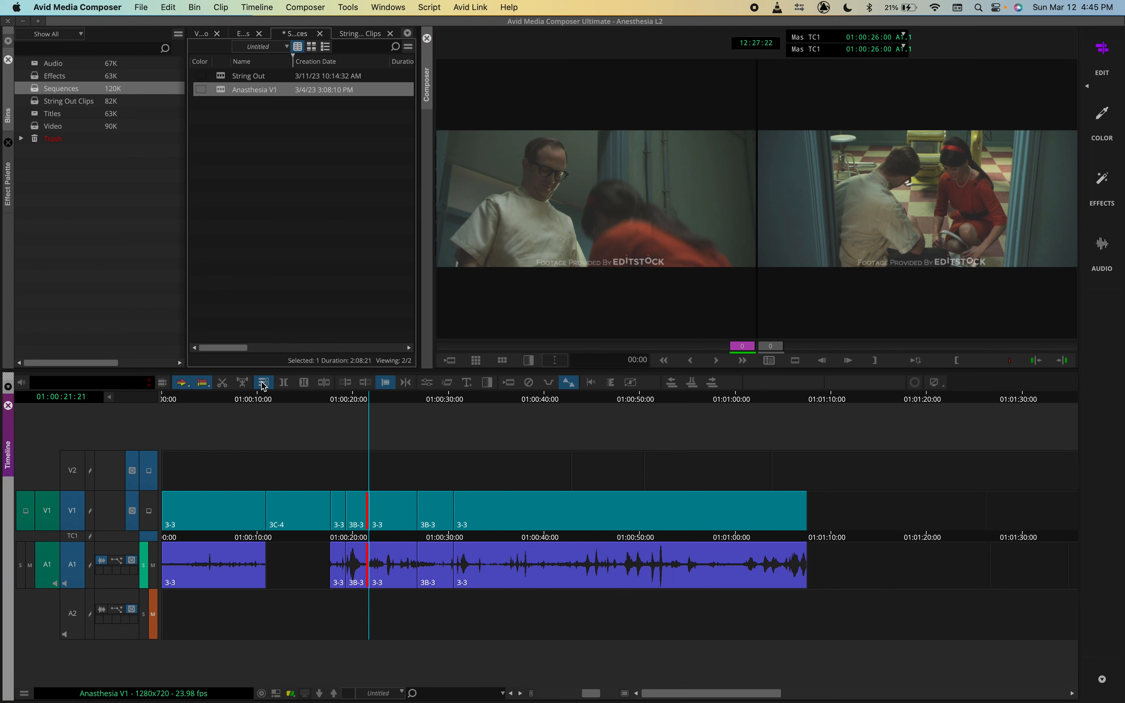
click(332, 561)
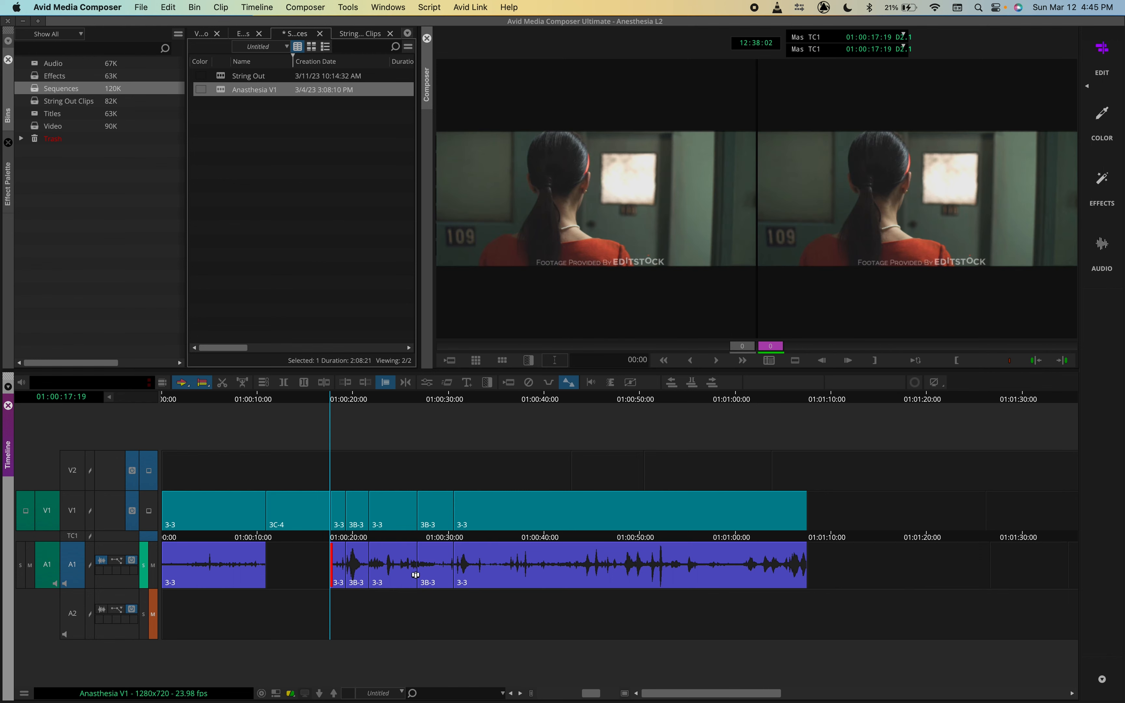
key(j)
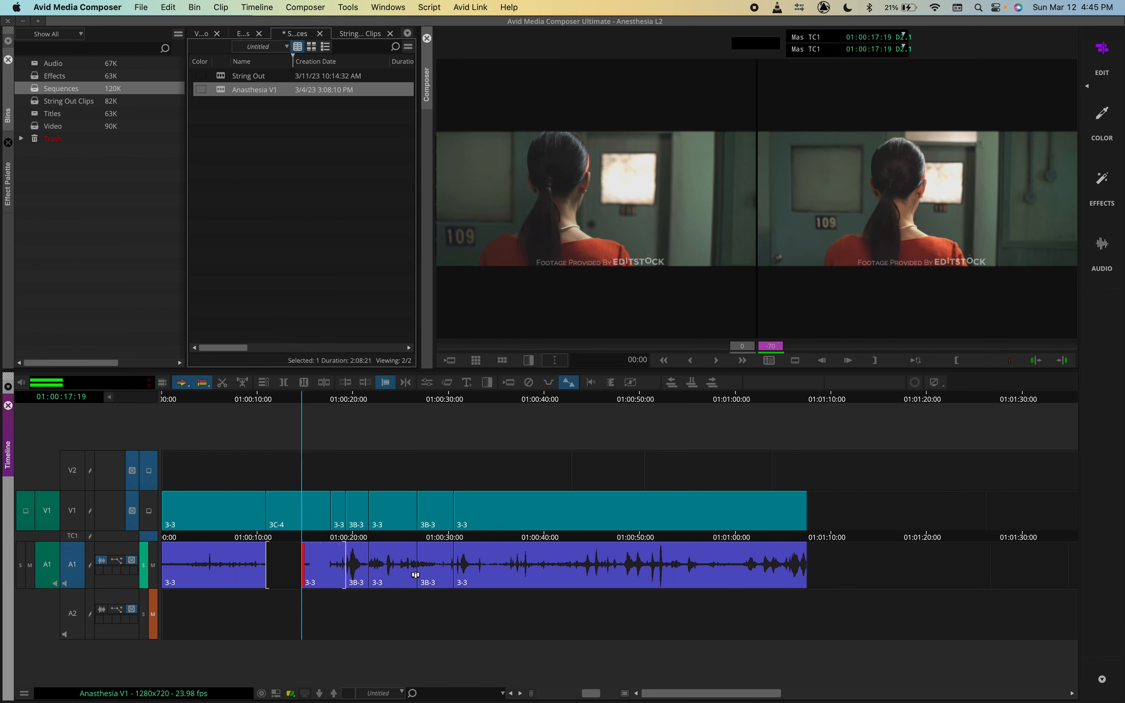
key(k)
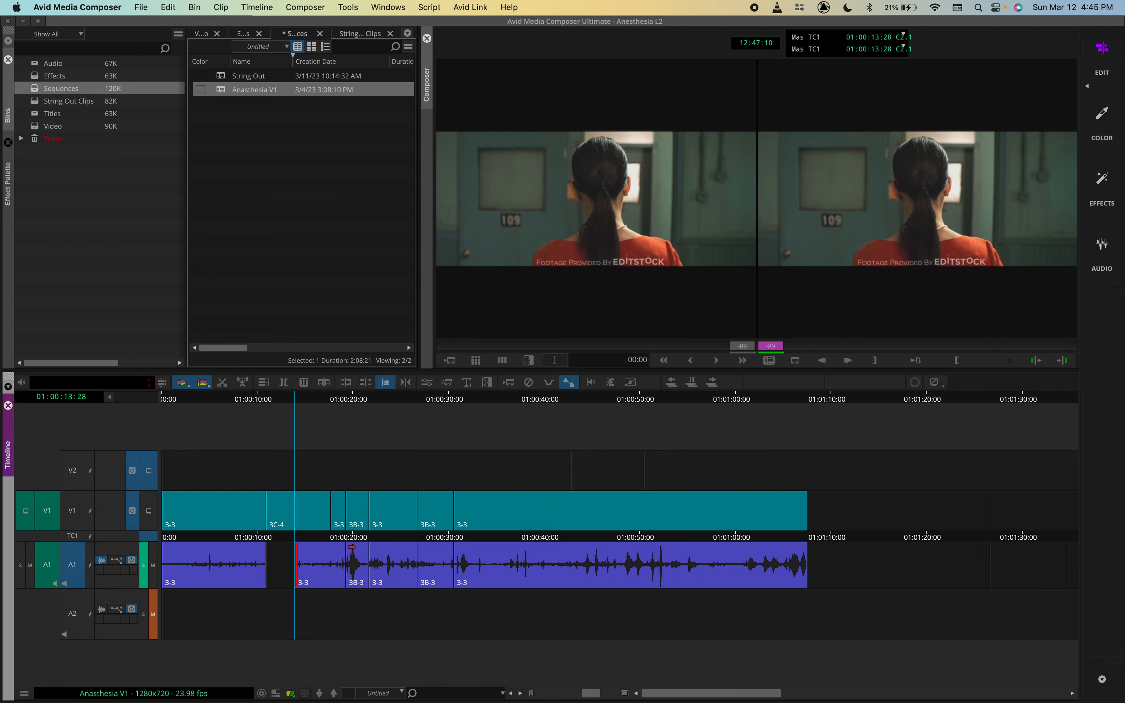
key(l)
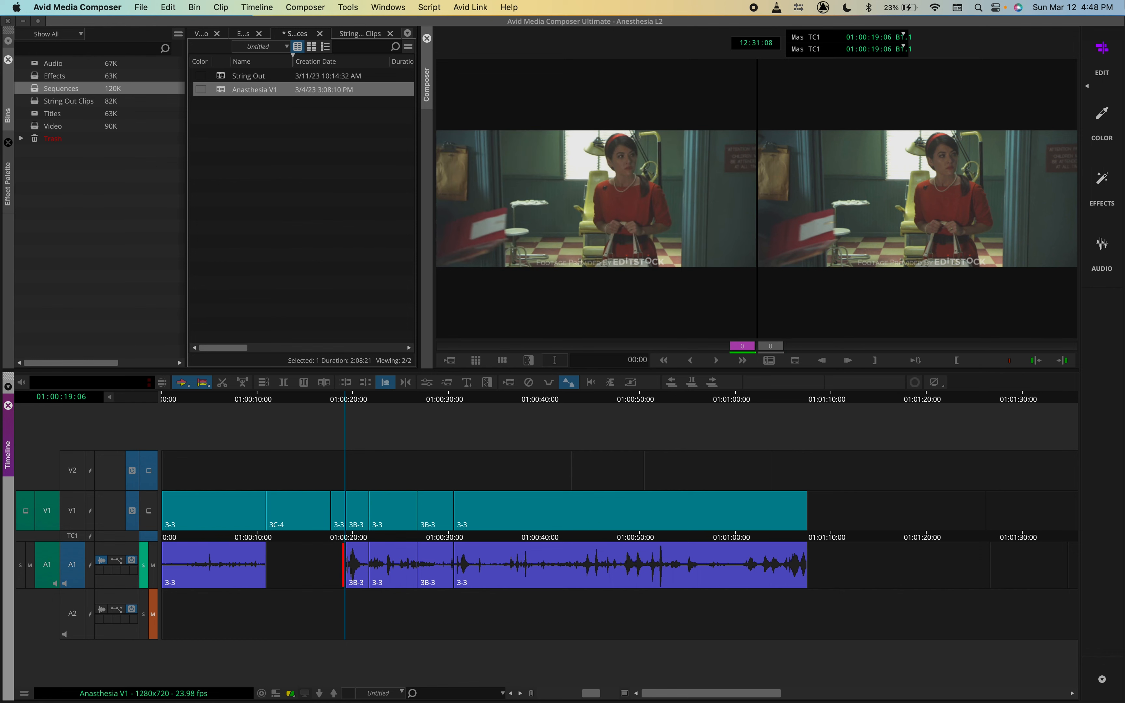
- Try to overwrite trim the end of 3-3 on A1 at 01:00:26:23 forward by 34 frames and loop the transition
click(411, 547)
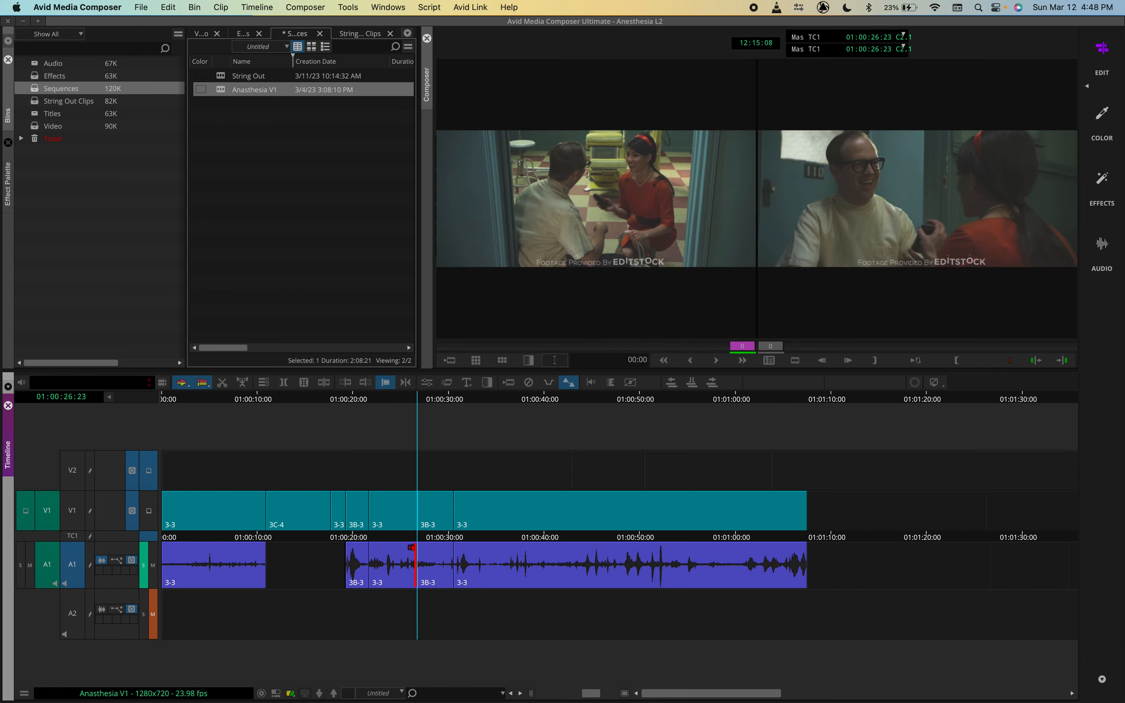
key(l)
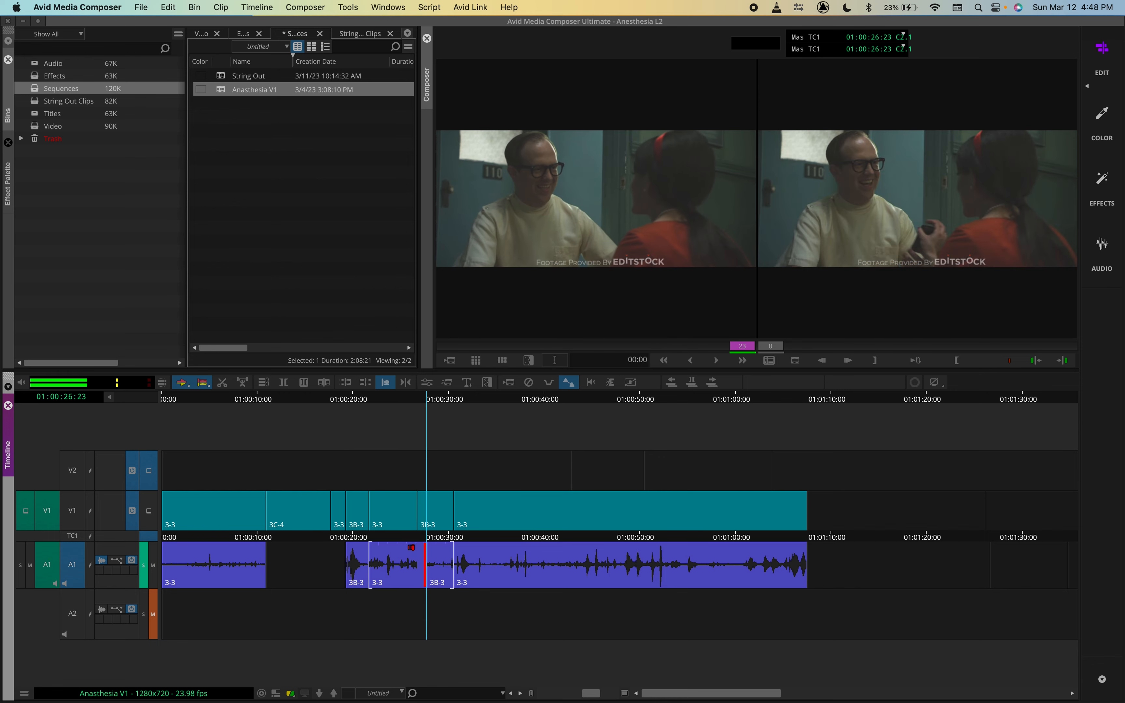
key(k)
key(space)
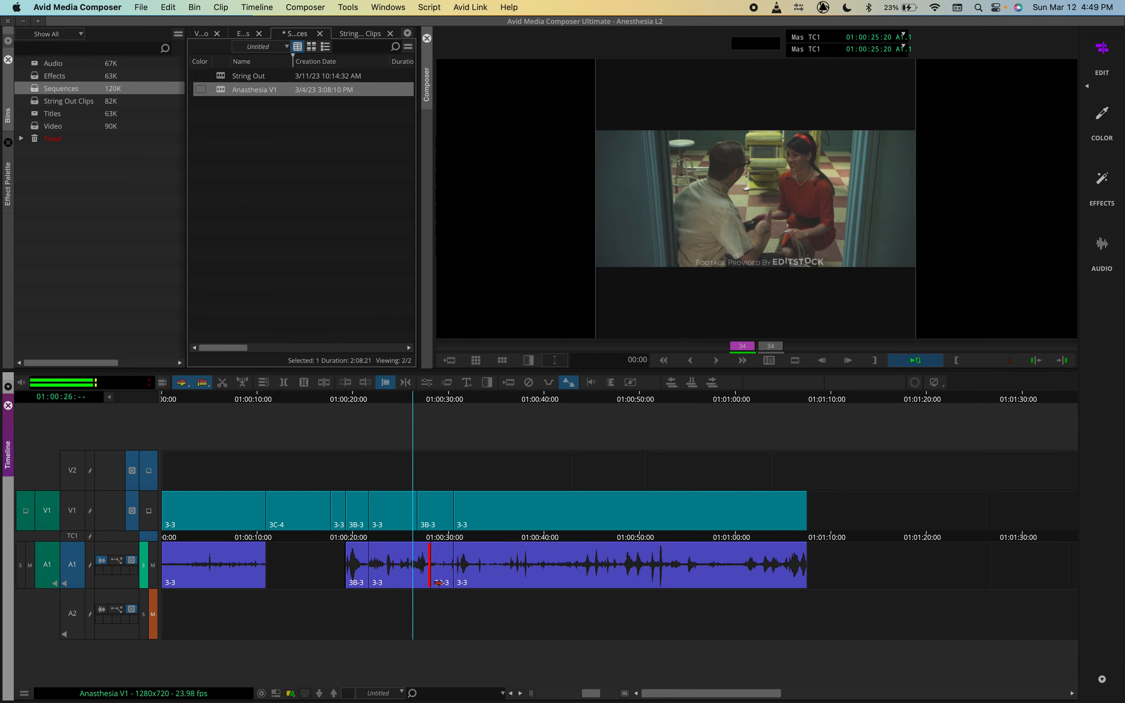
key(space)
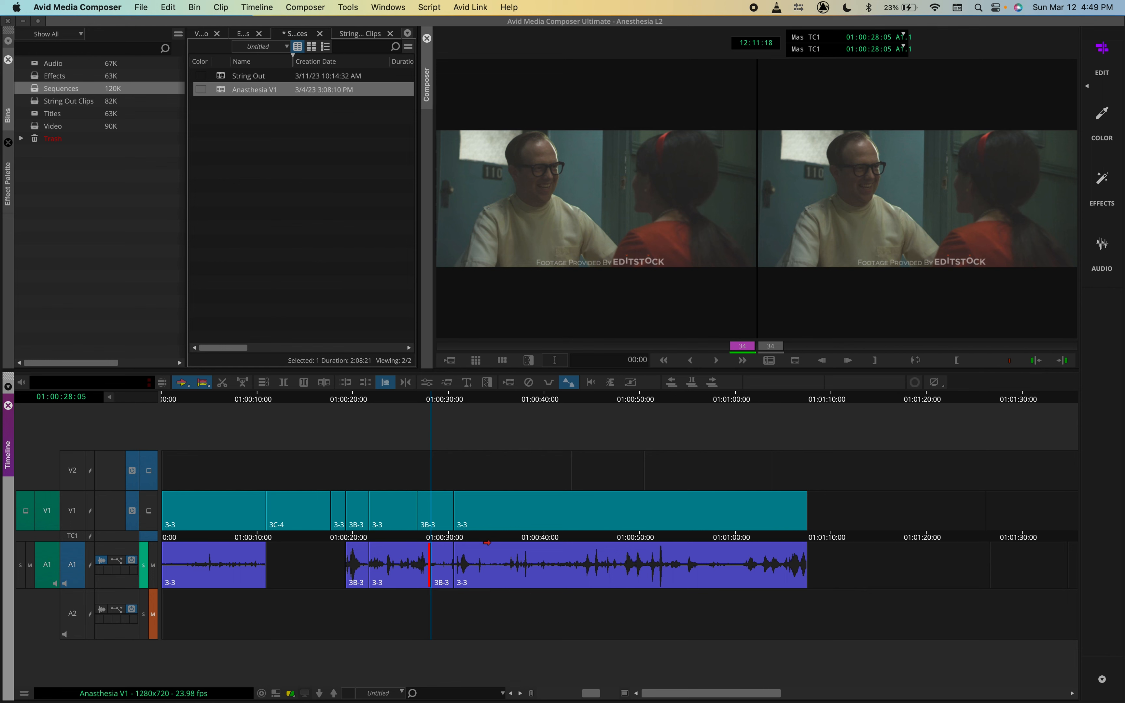
key(super+z)
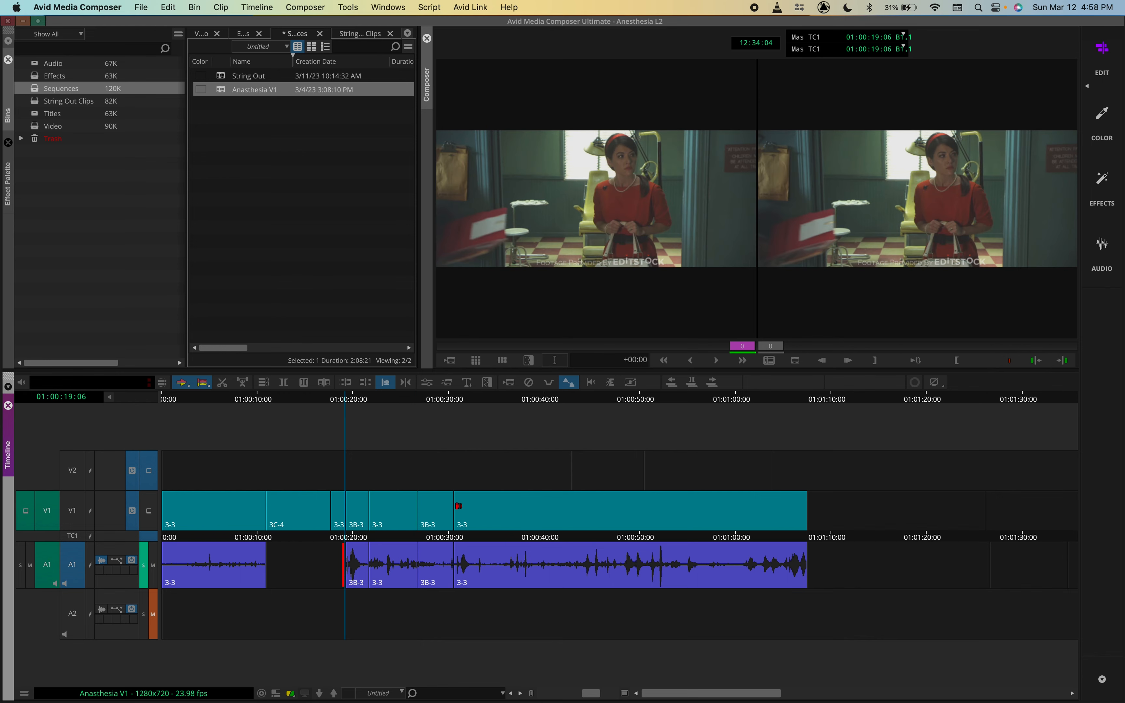
- Try to ripple trim only the V1 start of the last 3-3 clip forward by 86 frames
drag(457, 514, 492, 511)
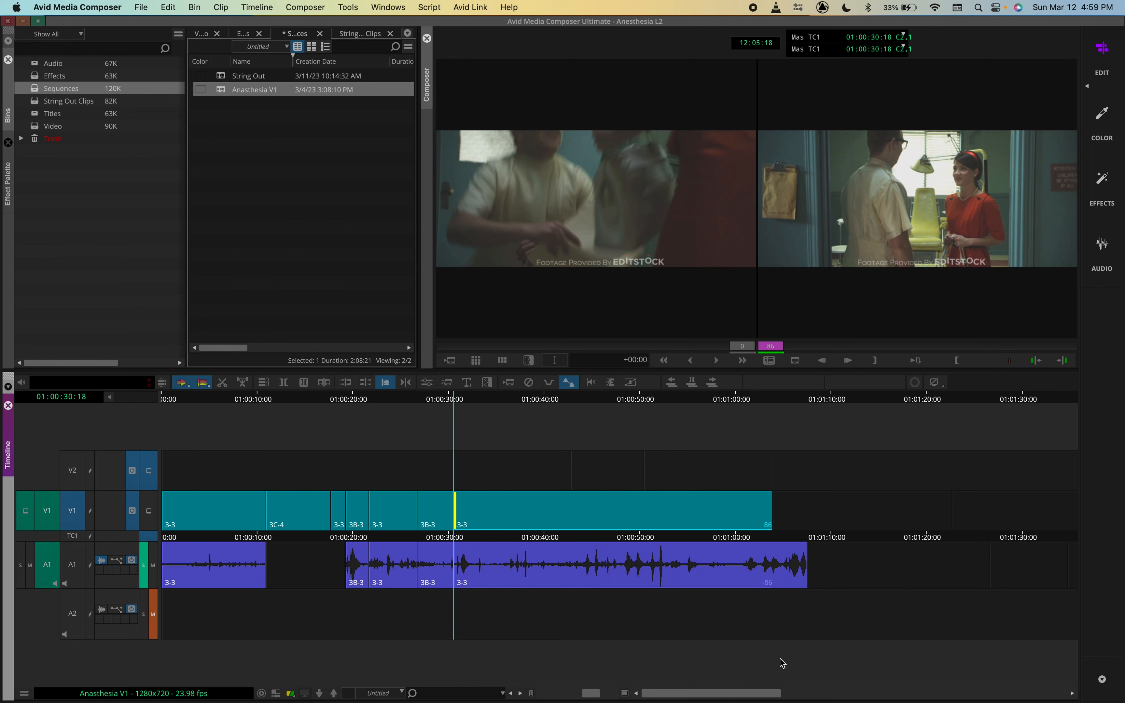
key(super+z)
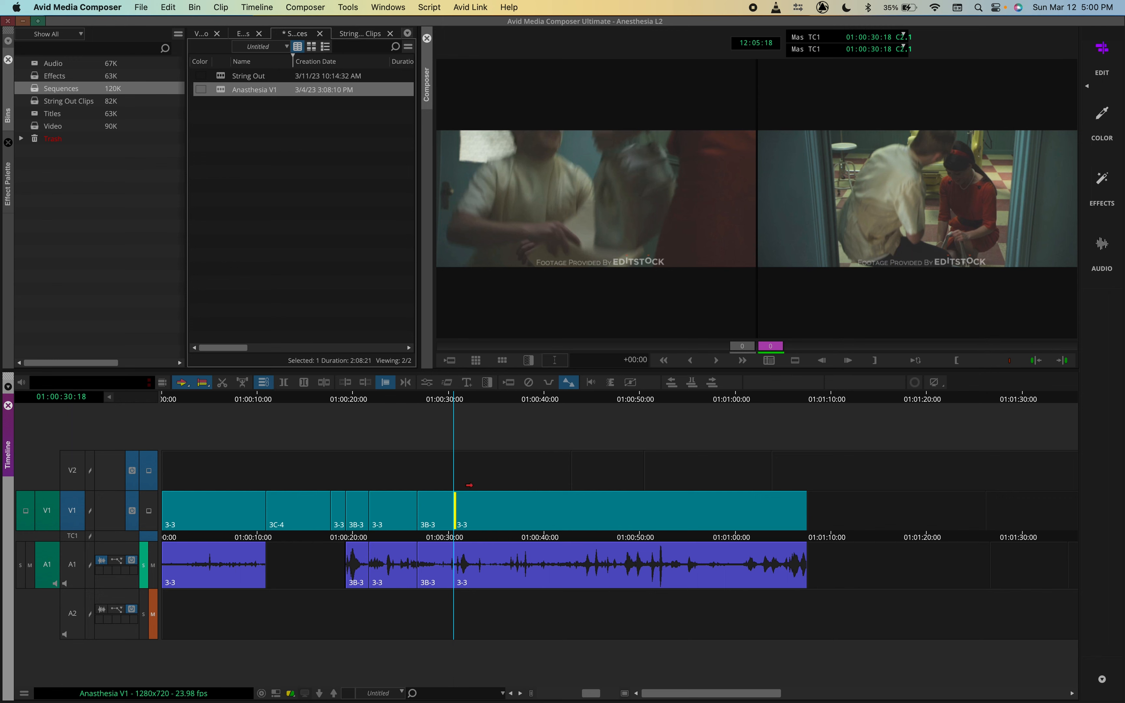
- Leave Trim mode, enable tracks V2, A1 and A2, and add an edit across the tracks at 01:00:30:18
drag(450, 398, 468, 395)
key(a)
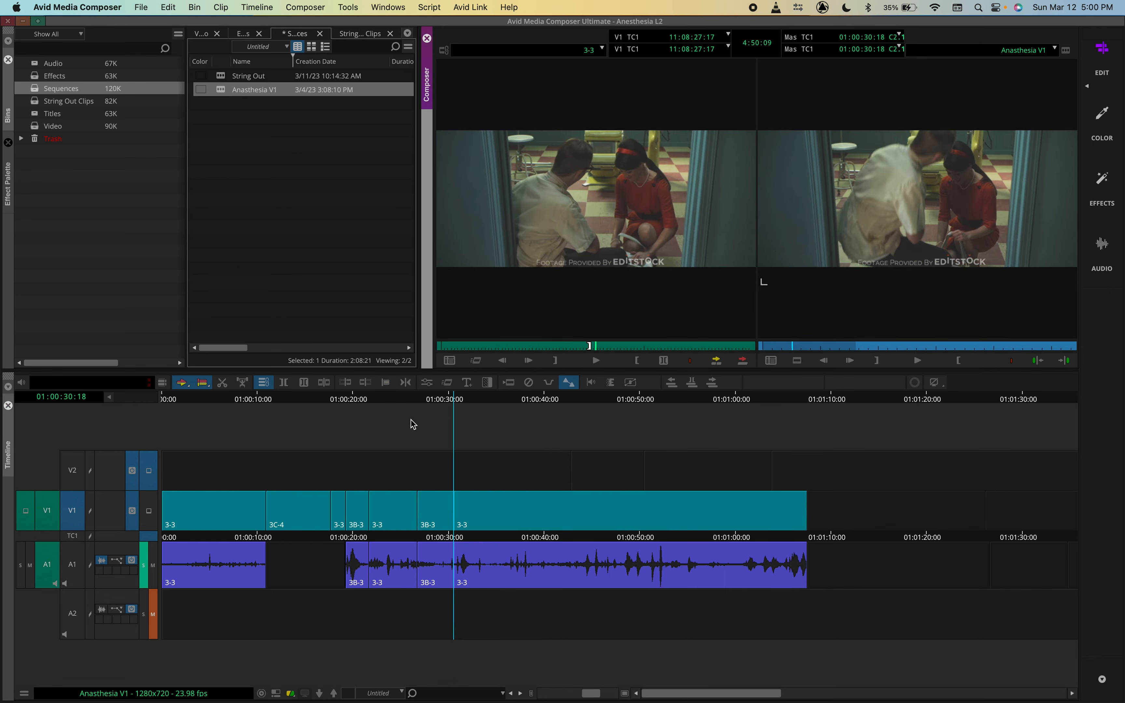
click(321, 386)
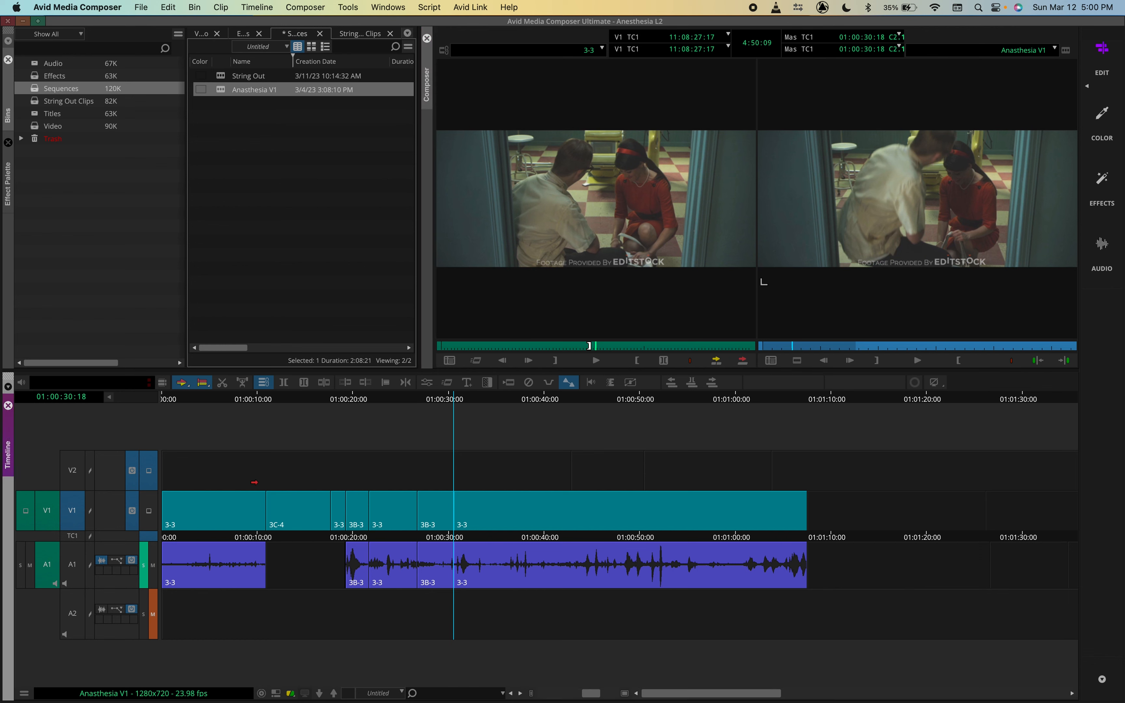
click(74, 470)
click(79, 553)
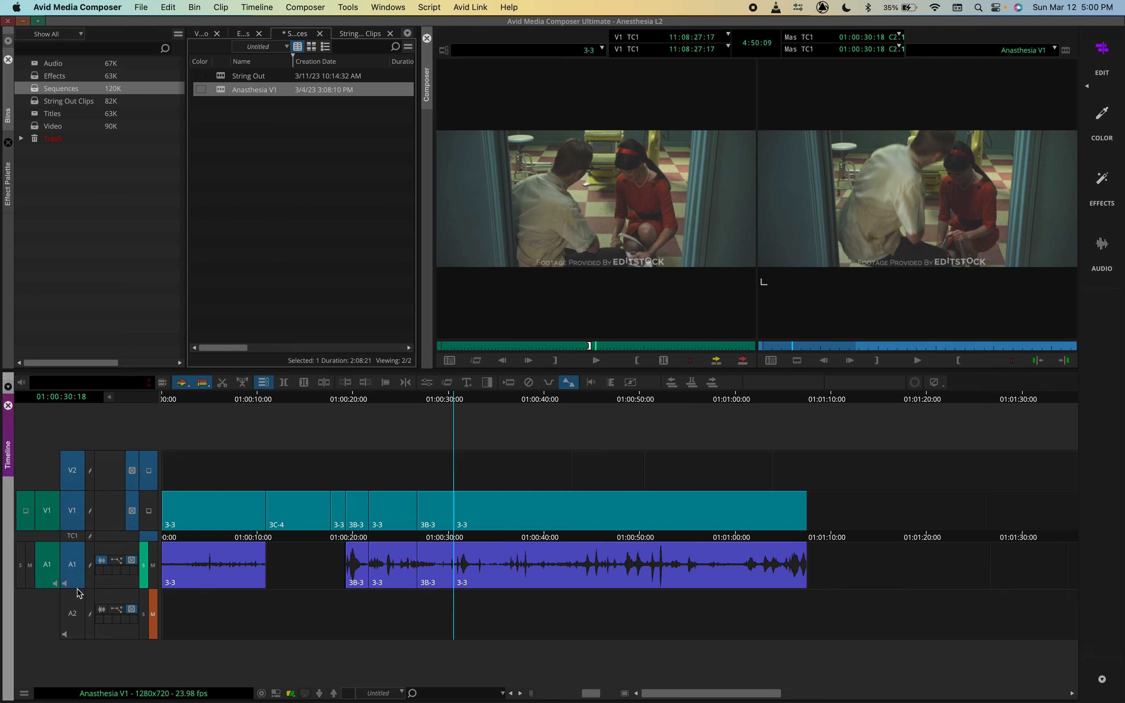
click(78, 593)
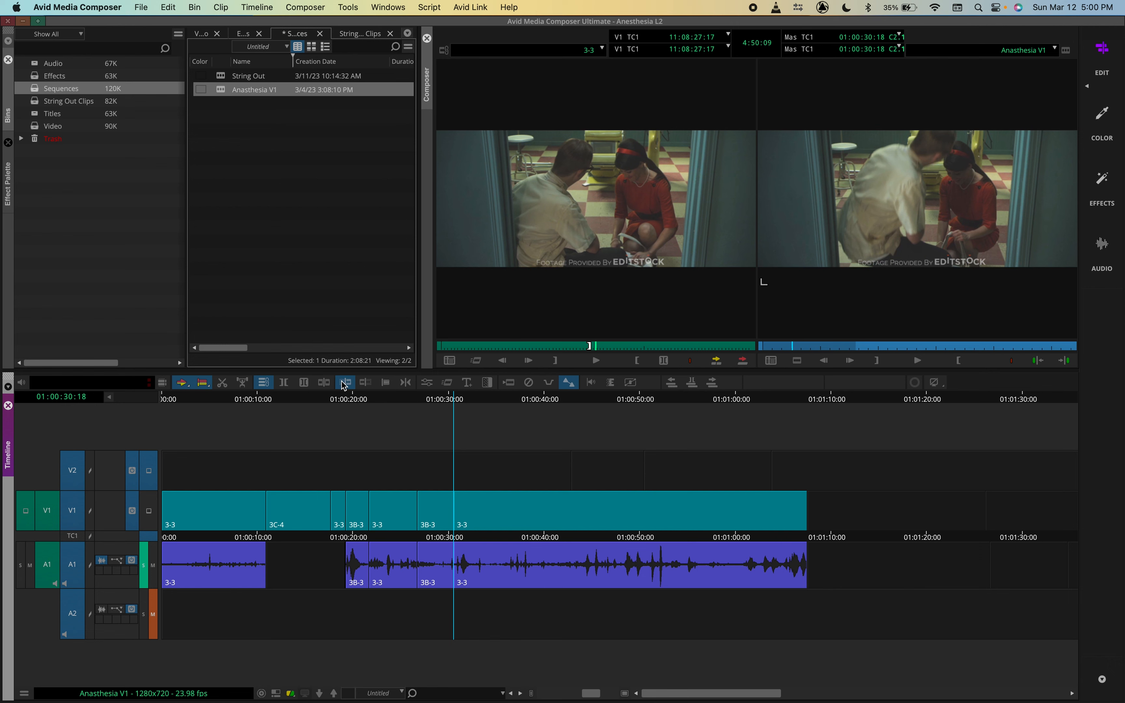
- Move the playhead to 01:00:35:05 and try to overwrite trim the V2 edit at 01:00:30:18 forward by 84 frames
click(451, 401)
drag(452, 400, 497, 401)
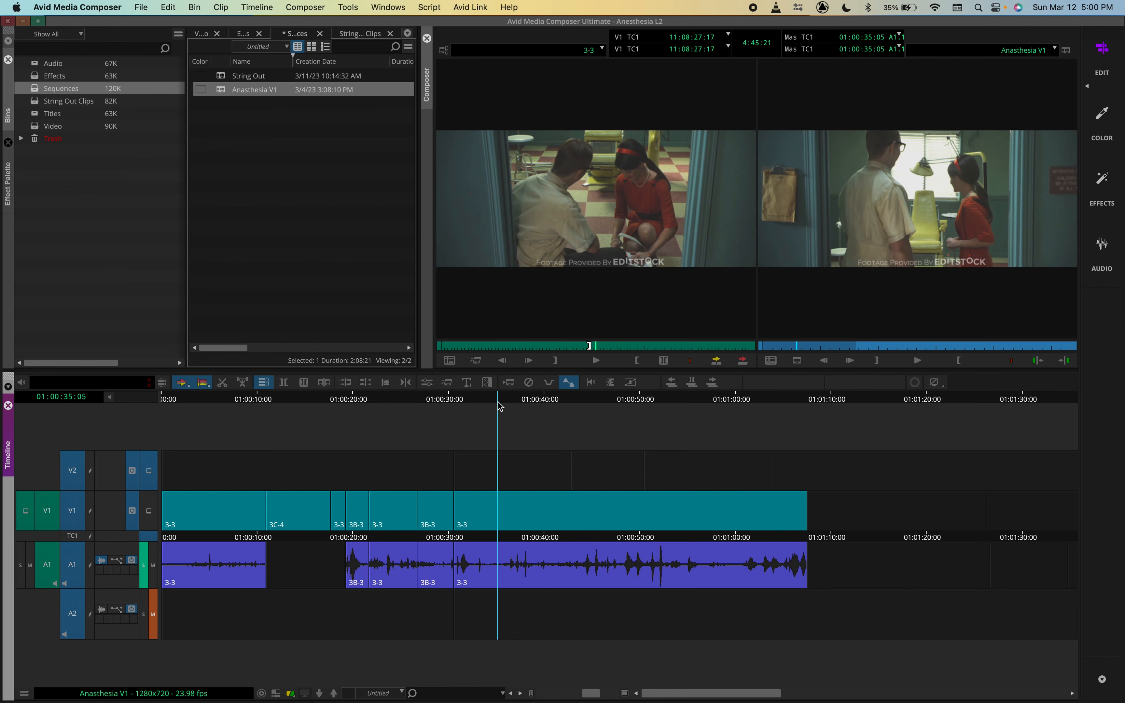
click(455, 501)
drag(455, 501, 492, 471)
key(super+z)
key(super+z)
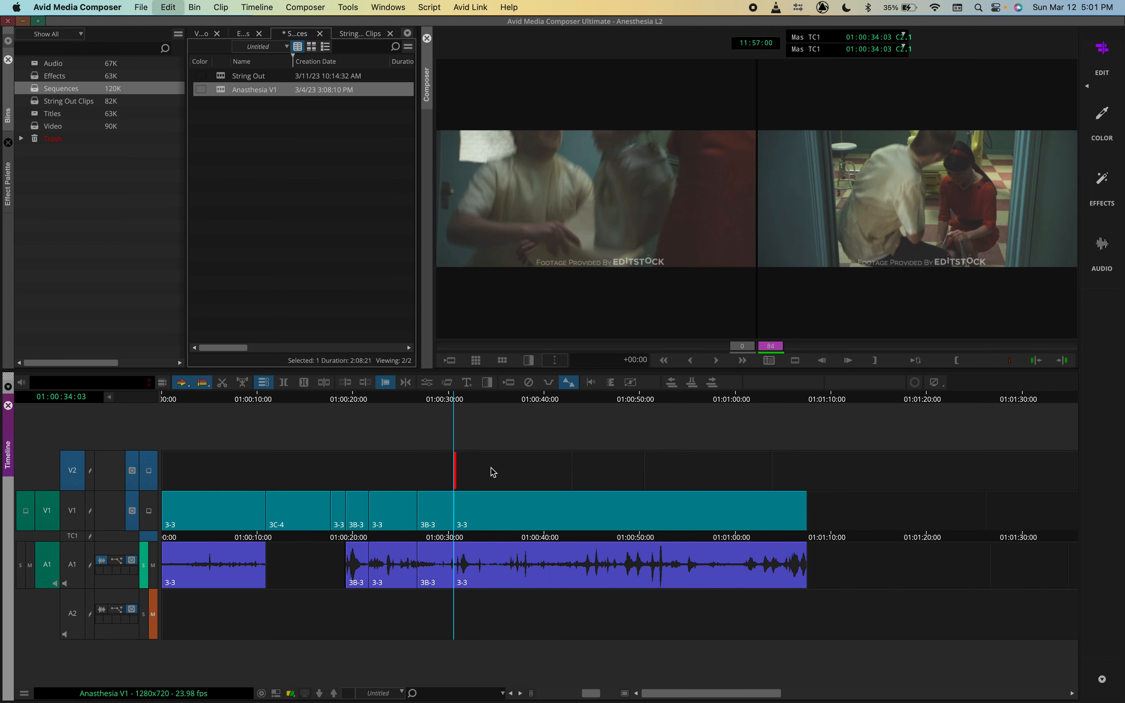
- Add V1, A1 and A2 to the V2 trim at 01:00:30:18 and try to overwrite trim all tracks forward to 01:00:32:29
click(76, 518)
click(79, 571)
click(69, 612)
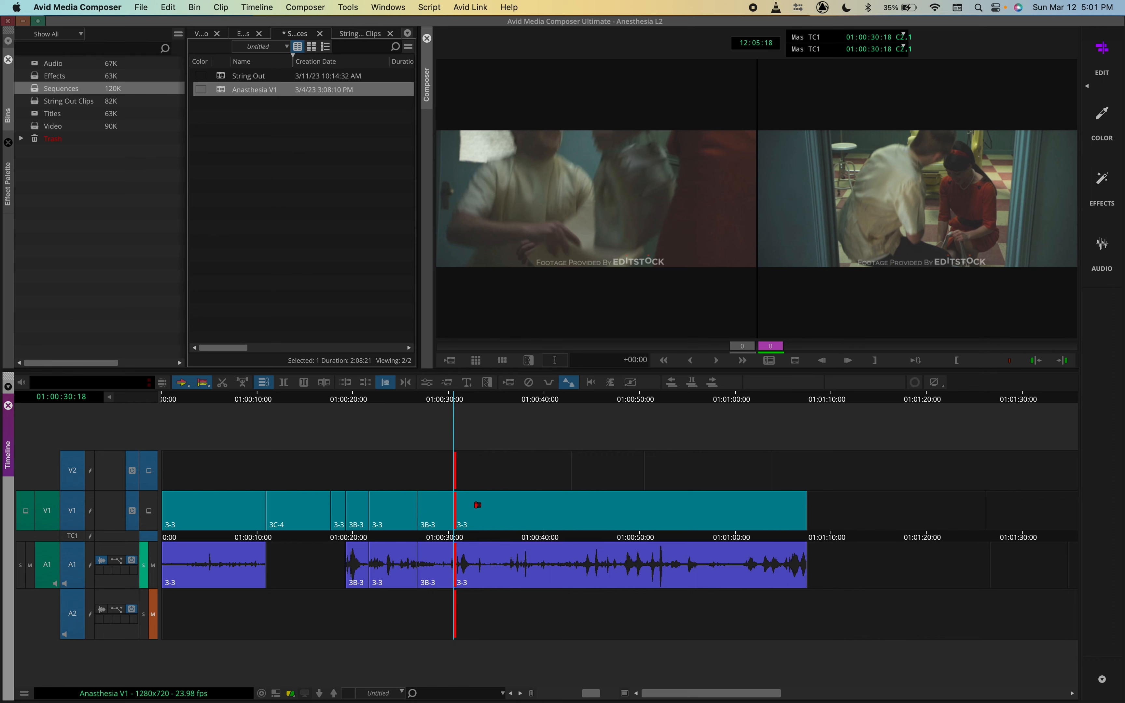
mouse_move(476, 502)
mouse_down()
mouse_move(523, 506)
mouse_move(475, 507)
mouse_up()
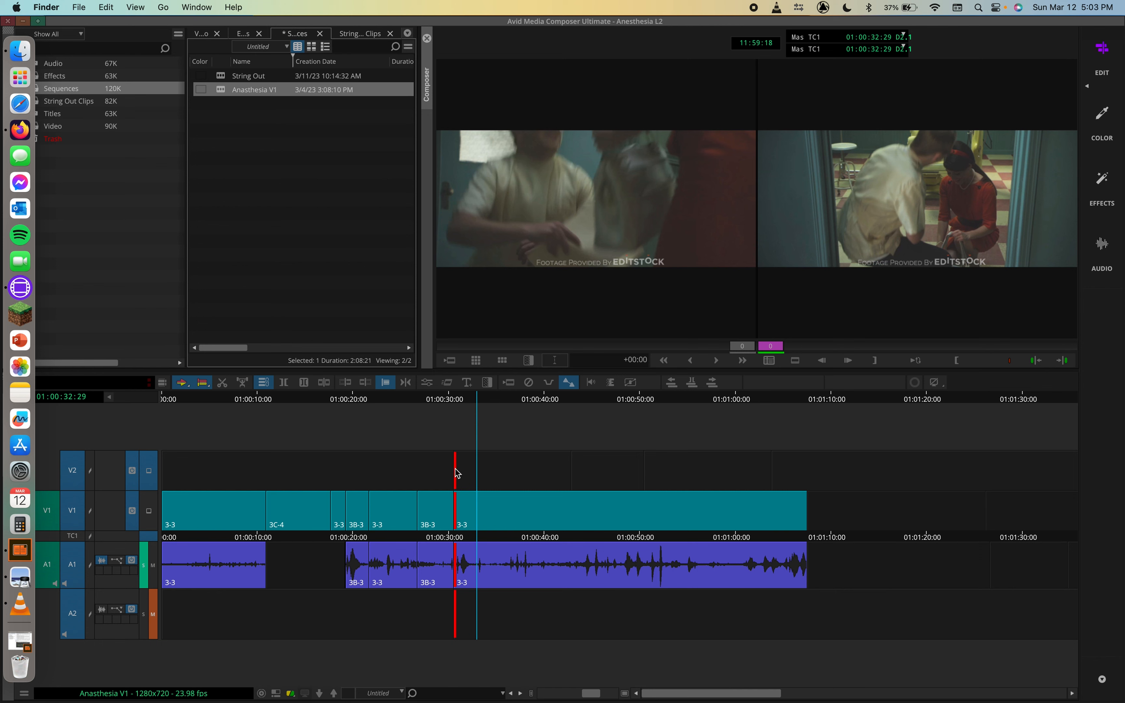
- Ripple trim the incoming side of the 01:00:30:18 edit on V2, V1, A1 and A2 backward by 4 frames
click(449, 426)
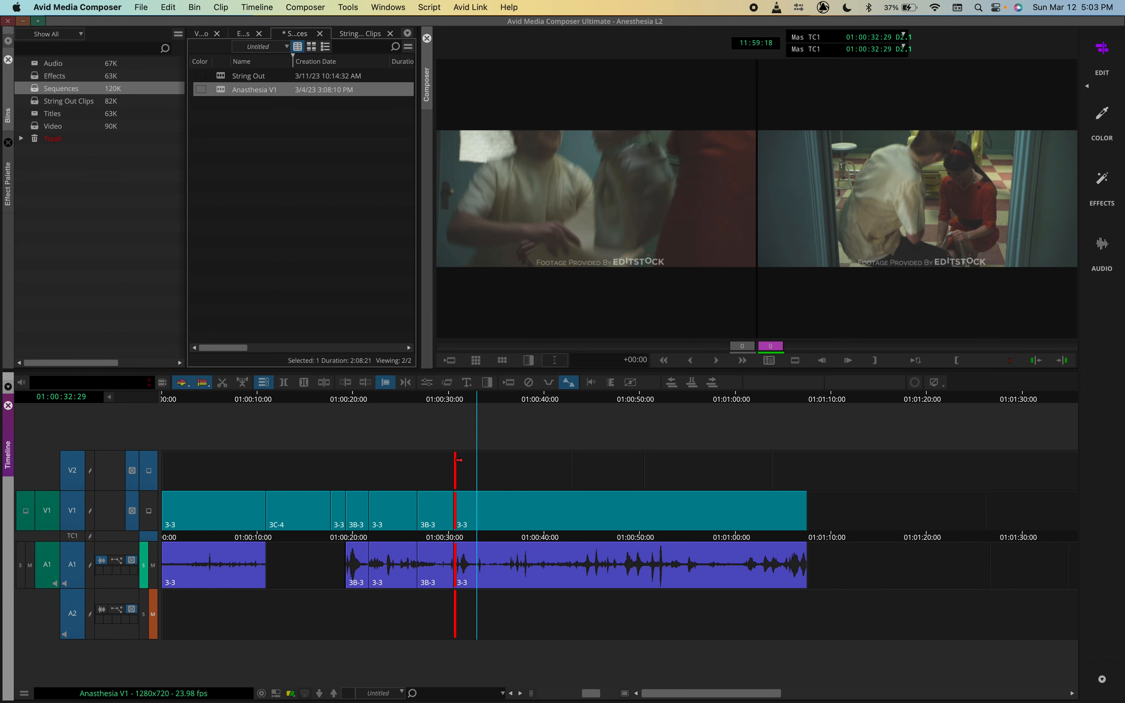
click(454, 480)
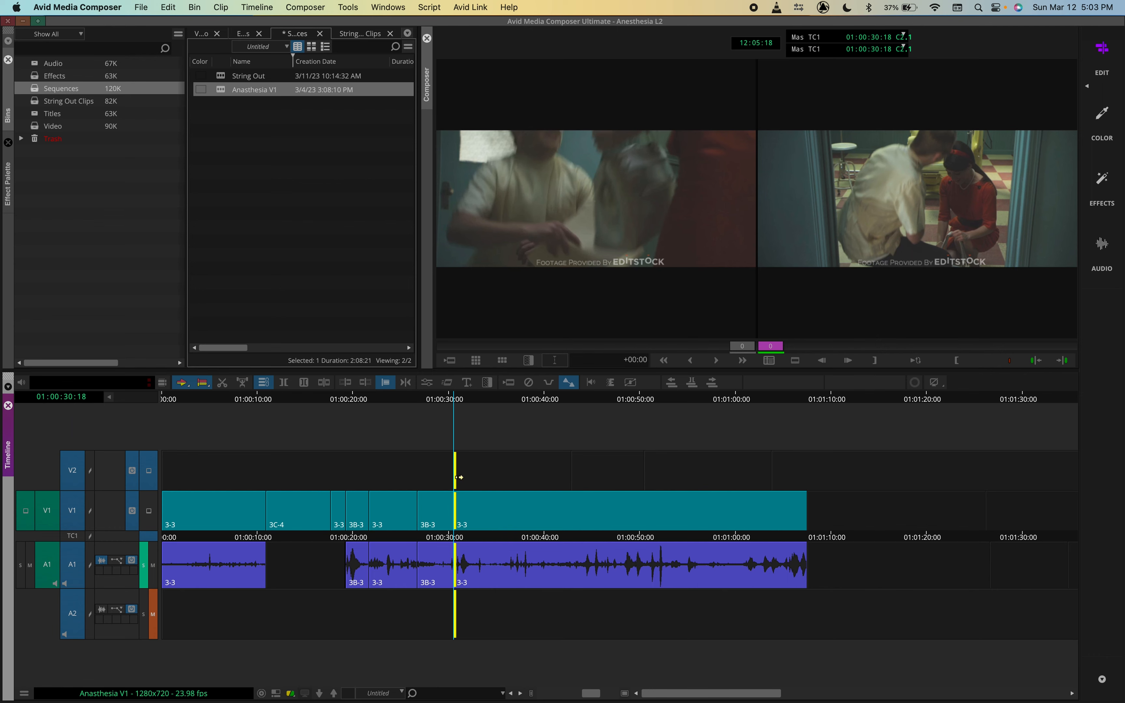
drag(457, 477, 418, 482)
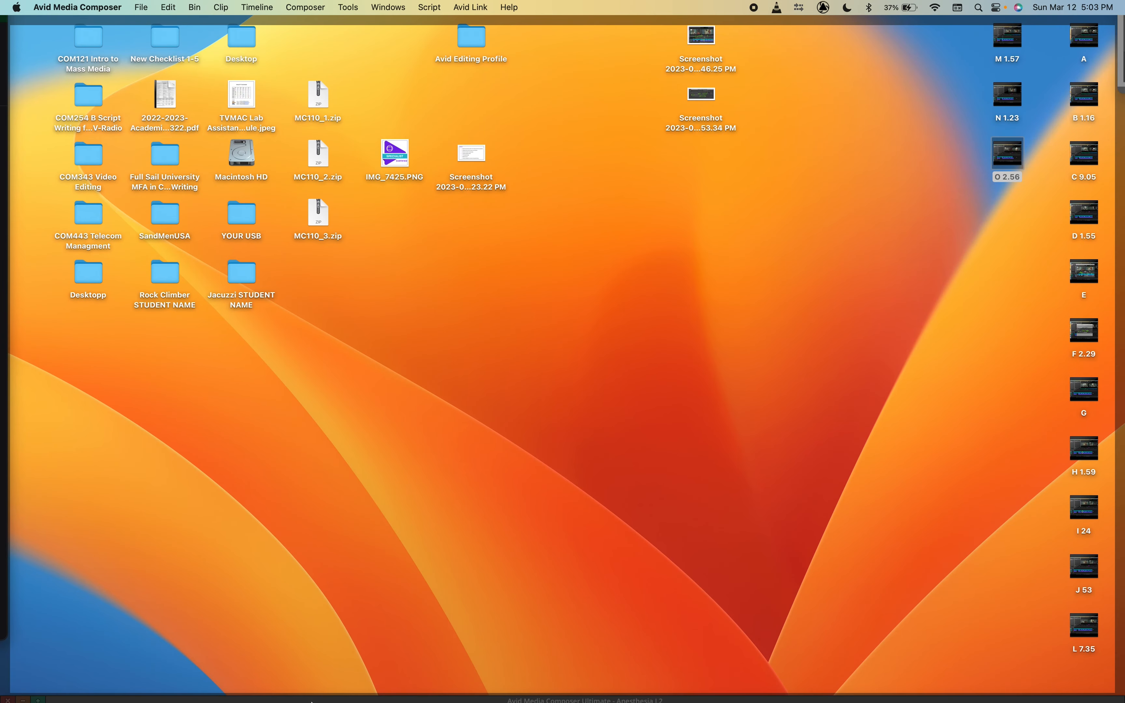
click(312, 700)
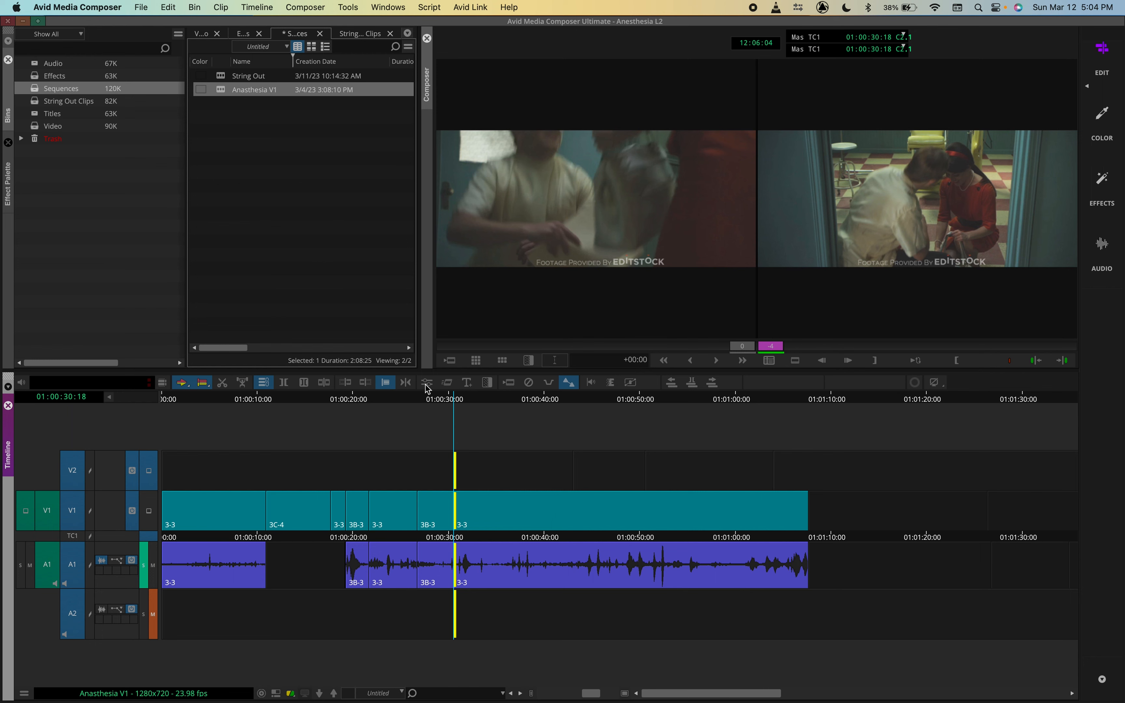
- Turn off link selection and set up a dual-roller trim on only the V1 edit at 01:00:30:18
drag(411, 402, 249, 401)
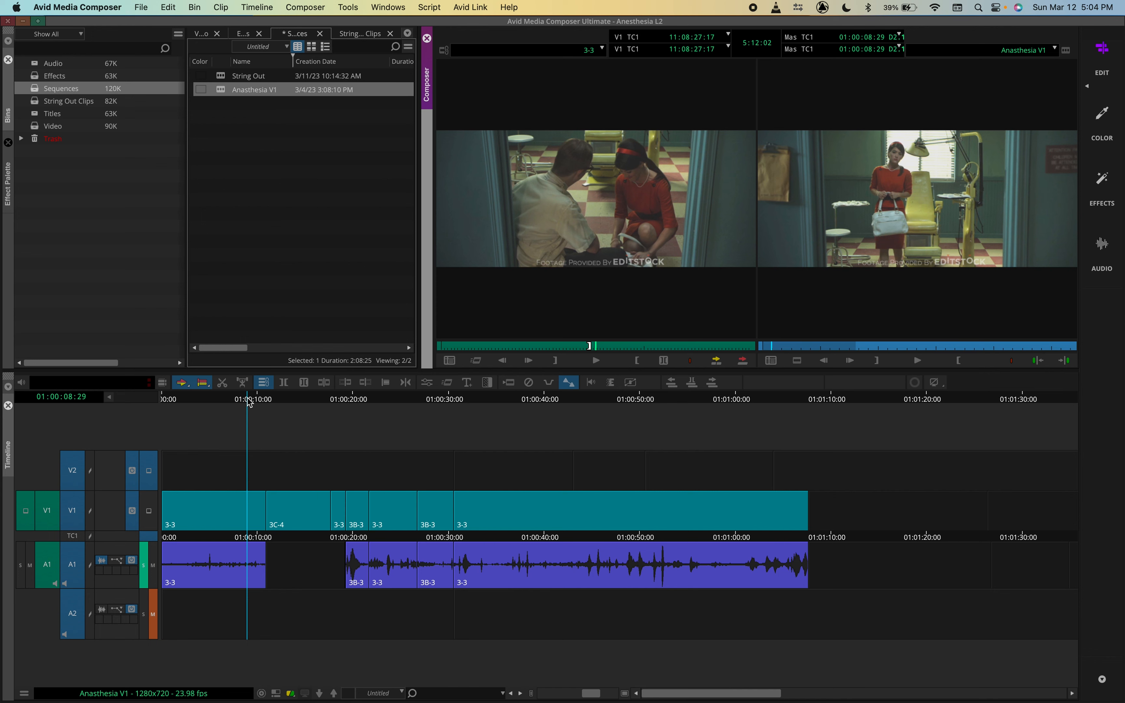
click(455, 505)
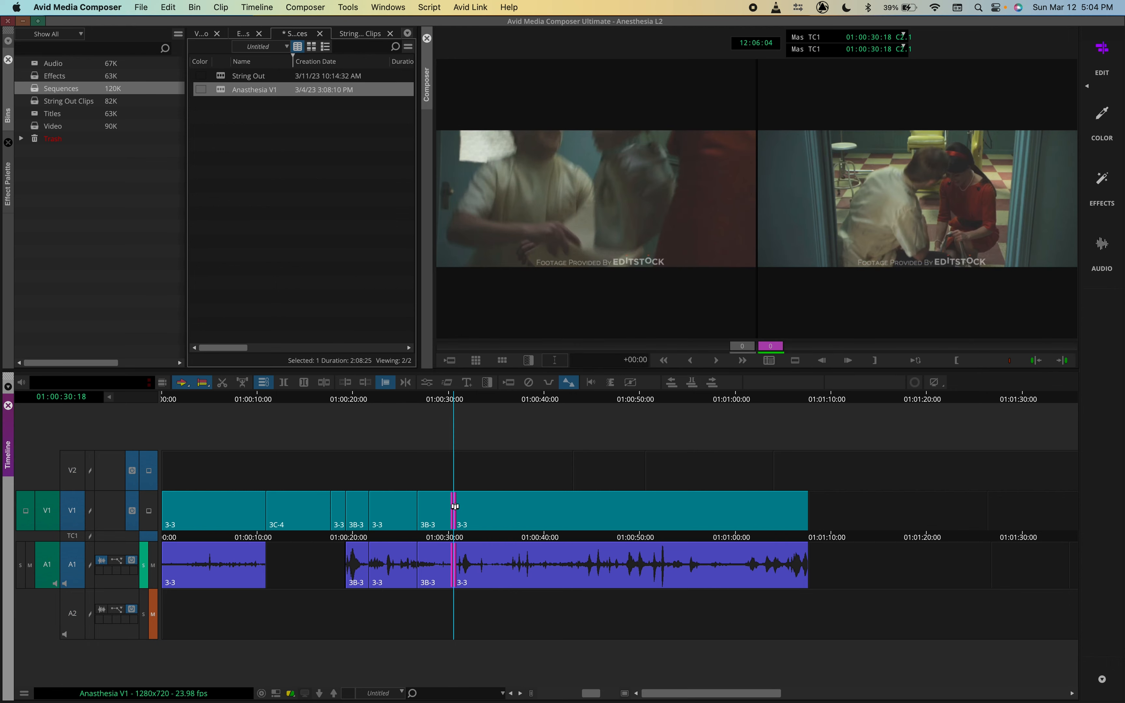
drag(454, 506, 455, 506)
click(357, 506)
click(454, 506)
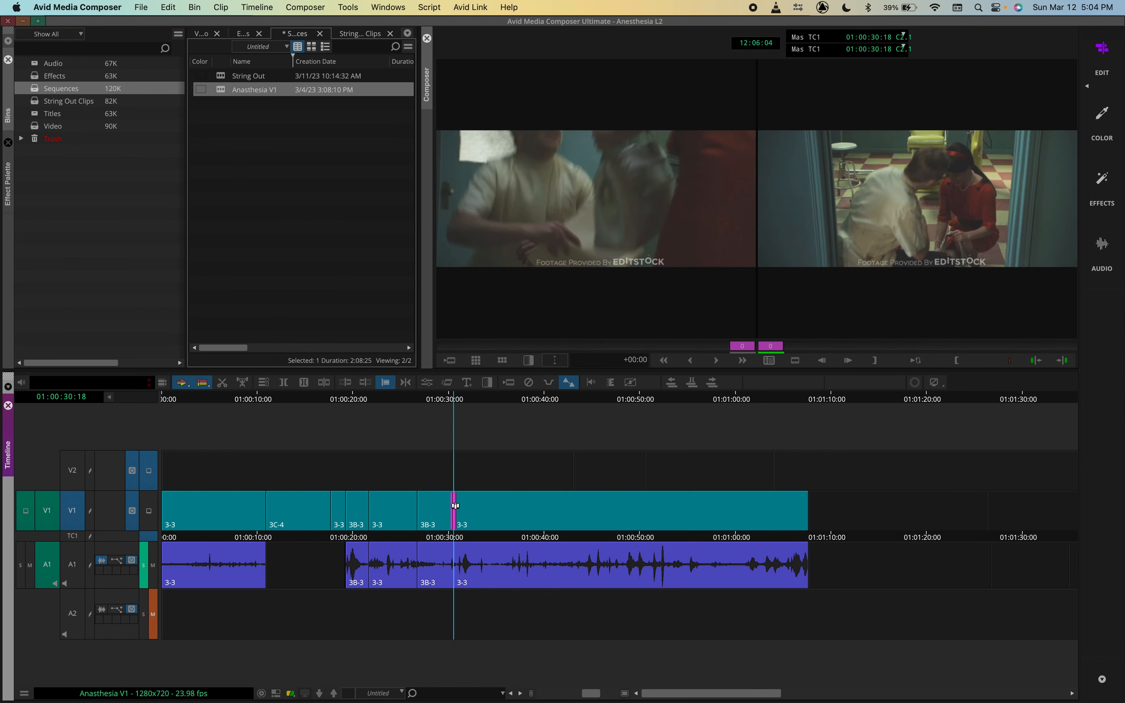
- Try to roll only the V1 edit at 01:00:30:18 forward by 37 frames and undo the trim
drag(455, 505, 468, 508)
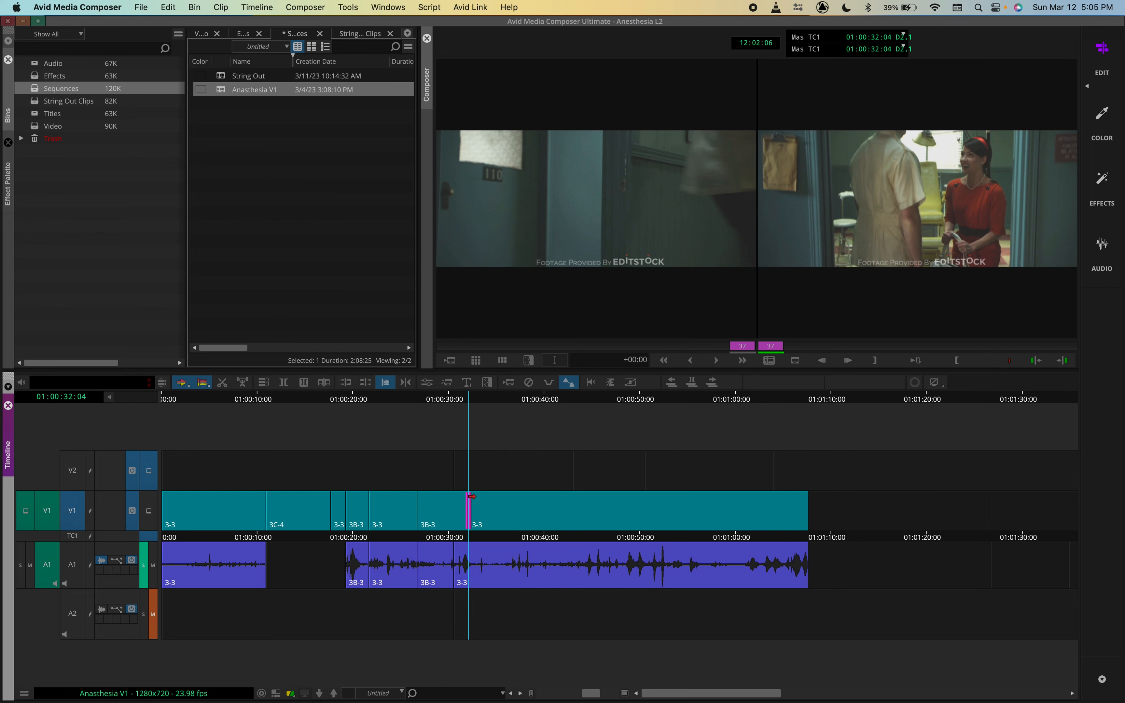
key(super+z)
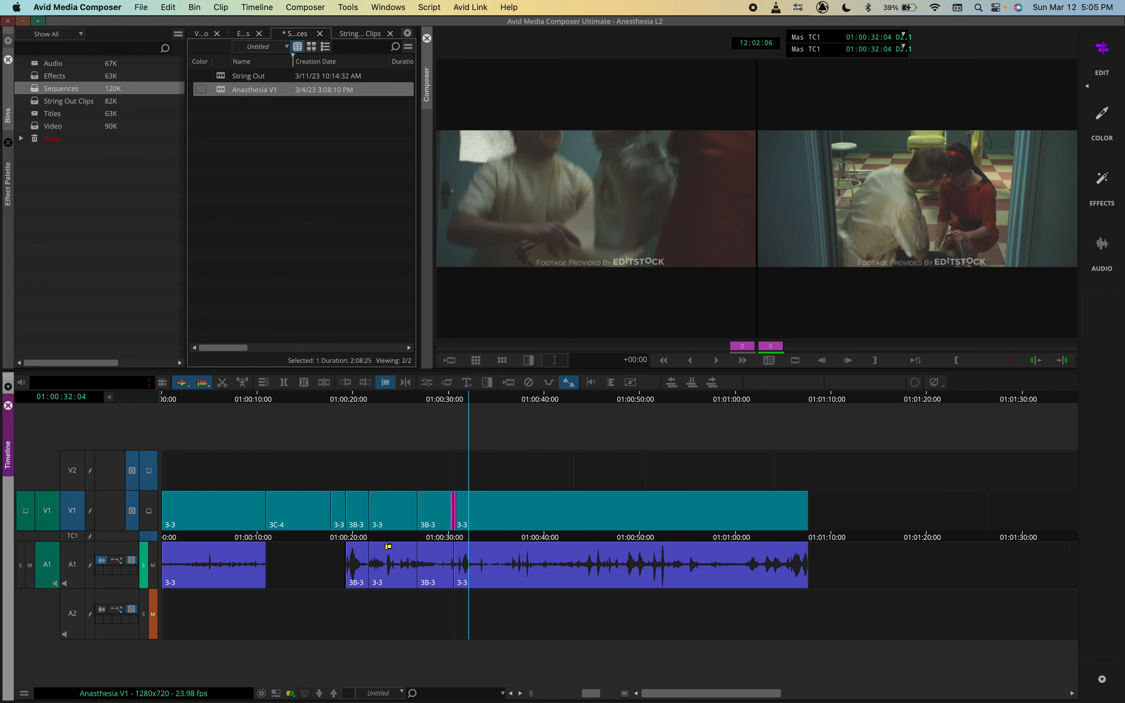
key(Left)
- Try to roll only the V1 edit between 3B-3 and 3-3 at 01:00:21:21 forward by 31 frames and undo it
mouse_move(382, 397)
mouse_down()
mouse_move(417, 387)
mouse_move(495, 406)
mouse_move(393, 418)
mouse_up()
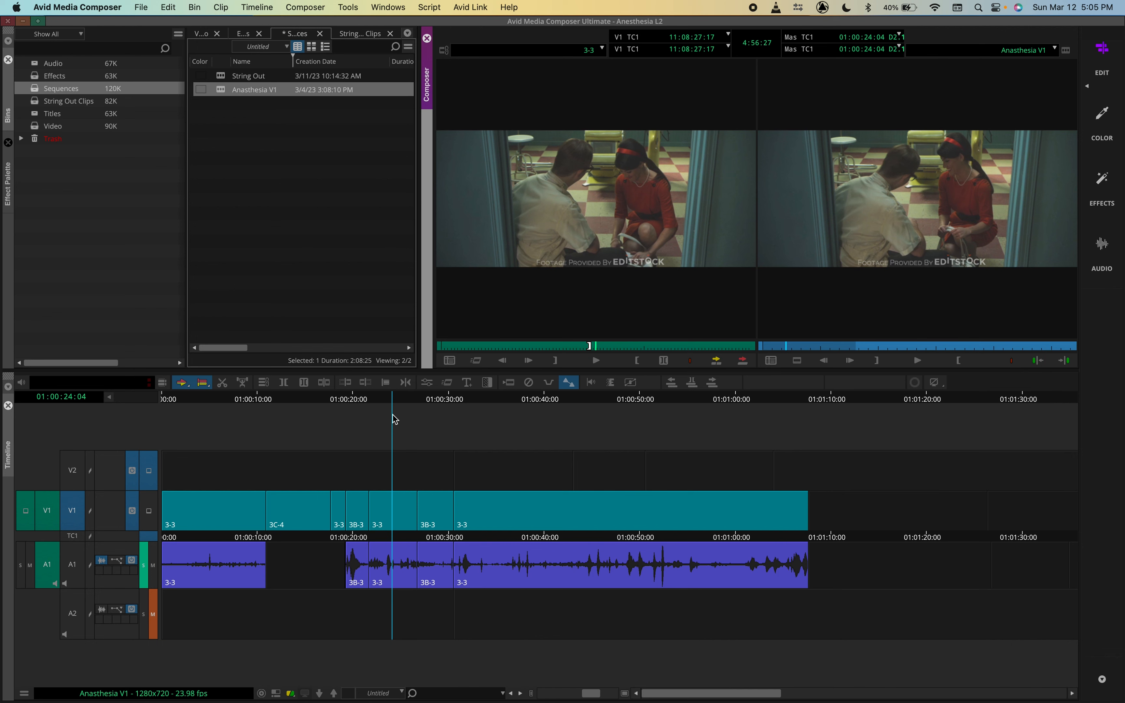
click(368, 508)
mouse_move(369, 507)
mouse_down()
mouse_move(390, 506)
mouse_move(367, 506)
mouse_move(377, 515)
mouse_up()
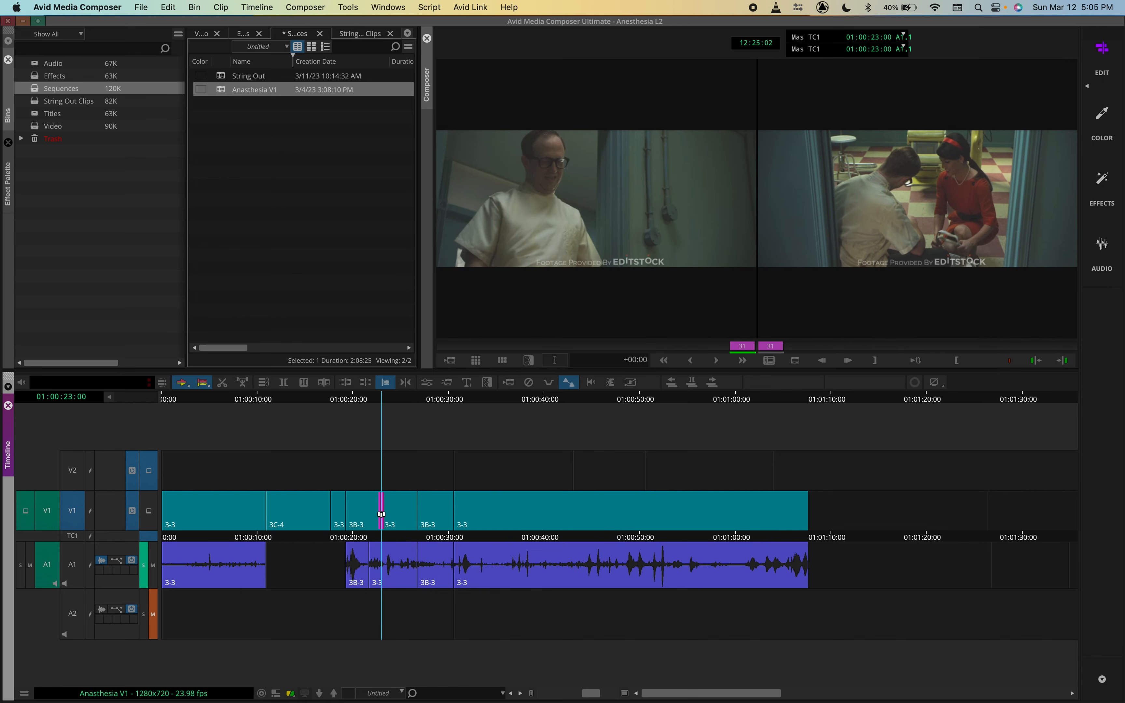
key(super+z)
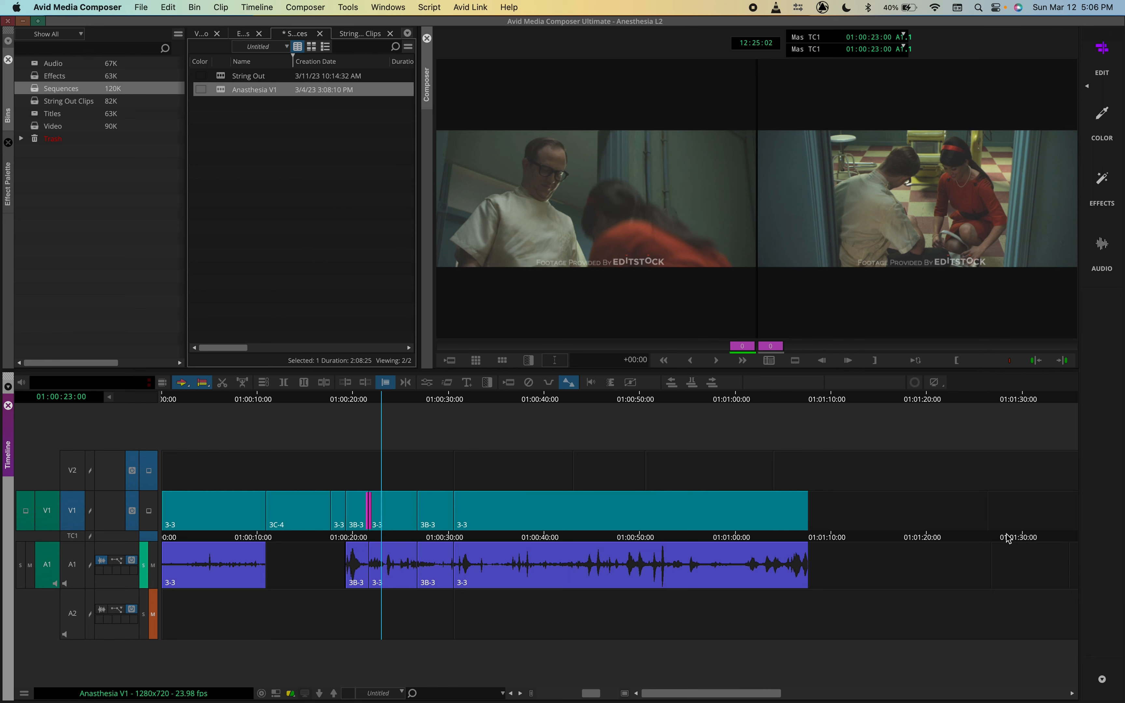
- Toggle link selection and compare linked with unlinked trim selections on V1 and A1 edits between 01:00:10:28 and 01:00:30:18
click(262, 383)
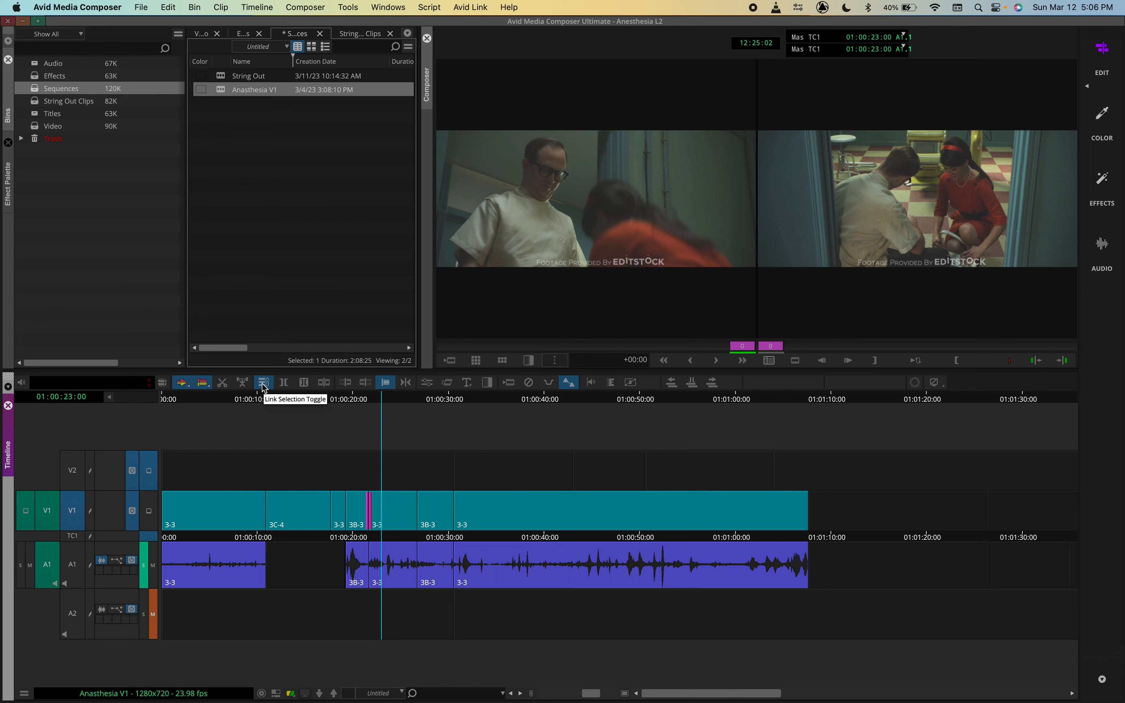
click(264, 386)
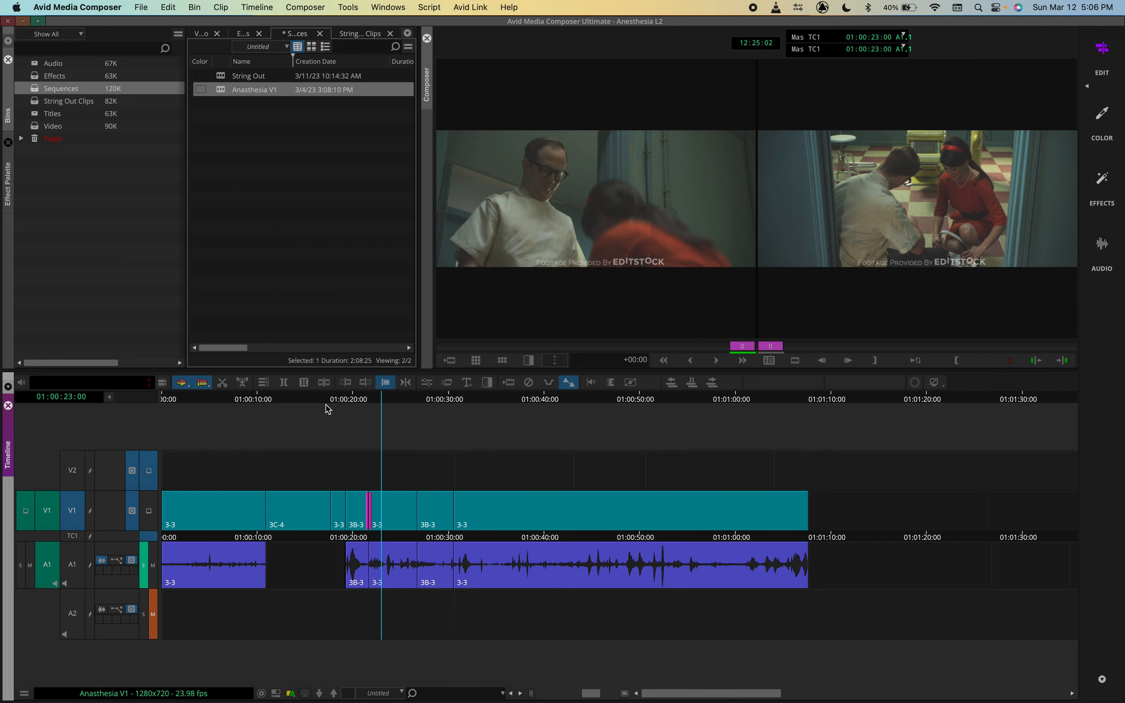
click(418, 503)
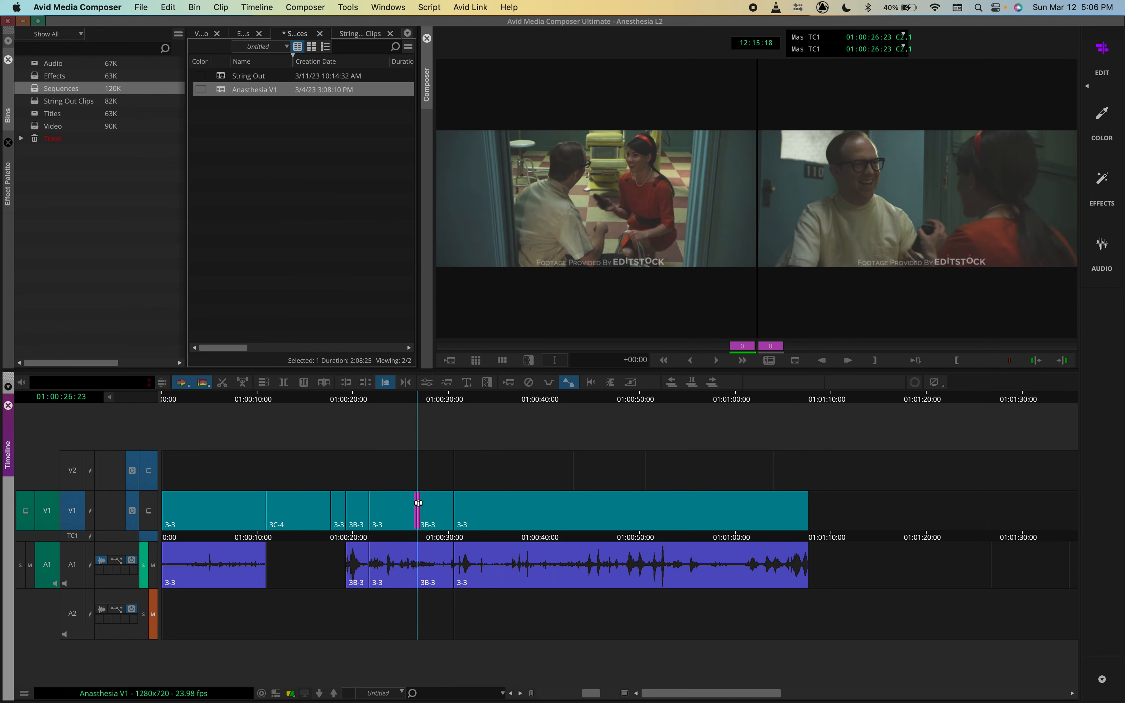
click(417, 567)
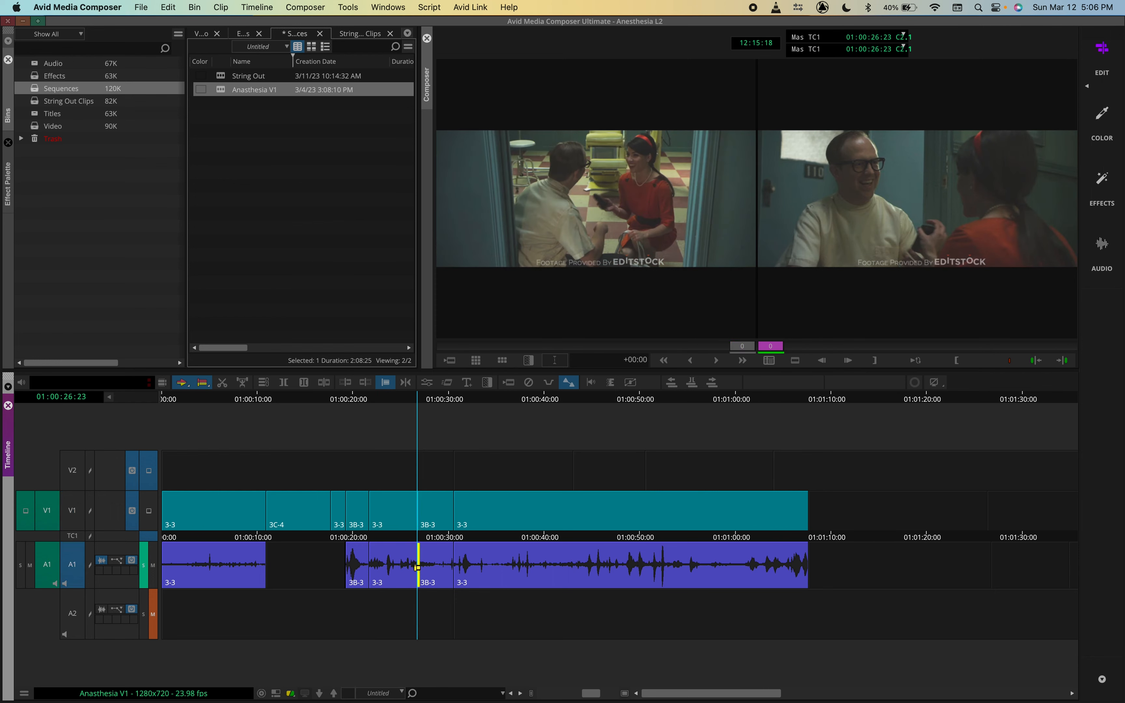
click(265, 513)
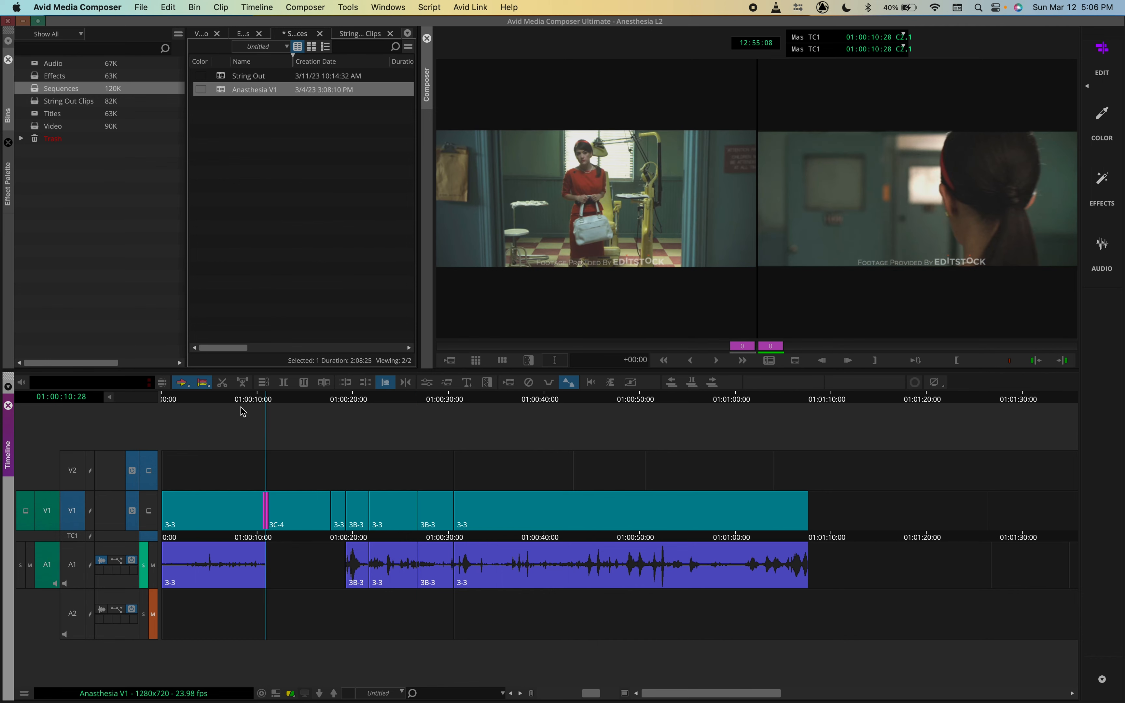
click(368, 510)
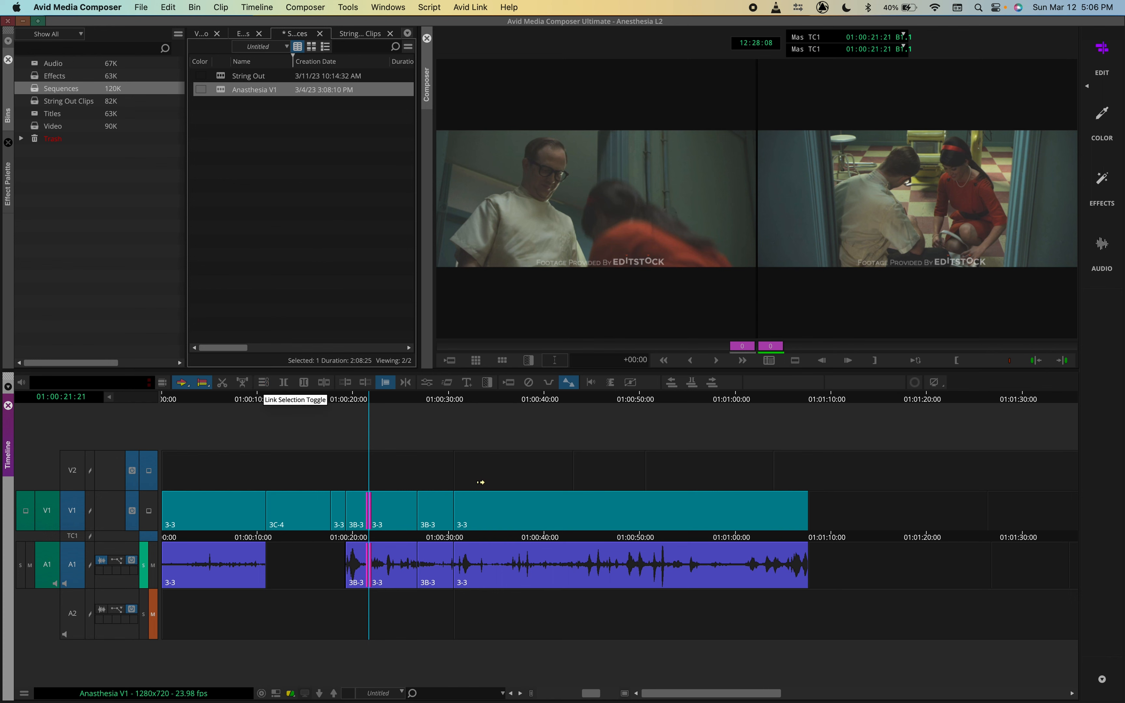
click(453, 506)
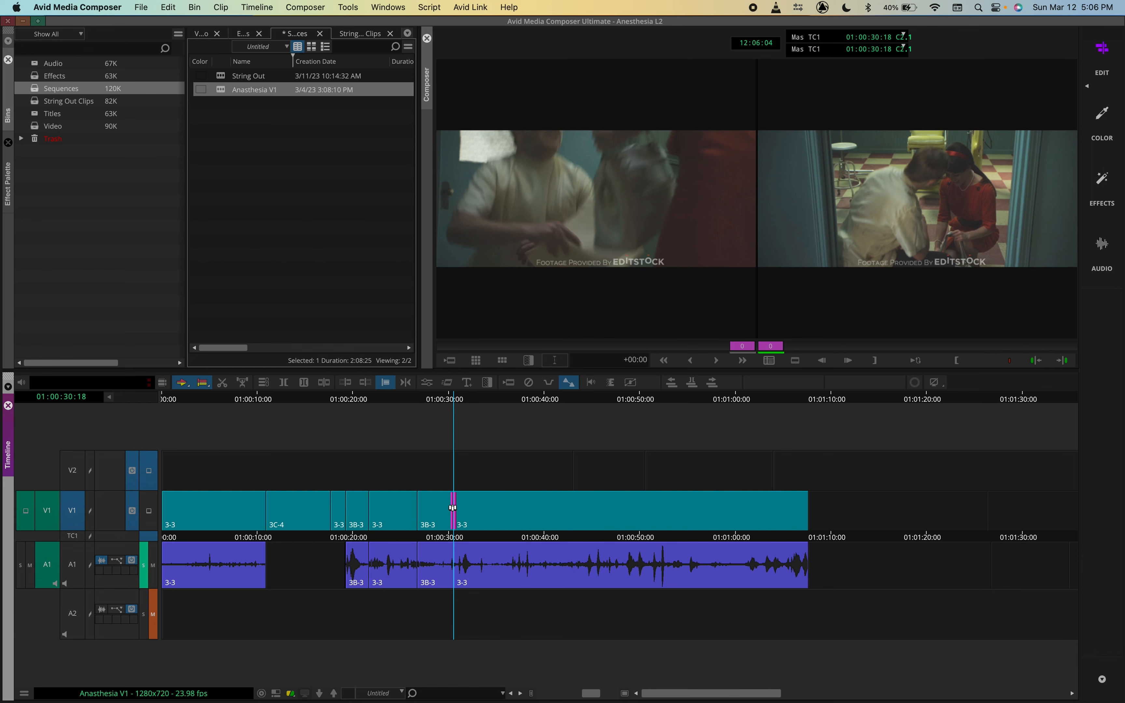
- Save the work and roll only the A1 edit at 01:00:30:18 forward by 53 frames in real time
click(453, 570)
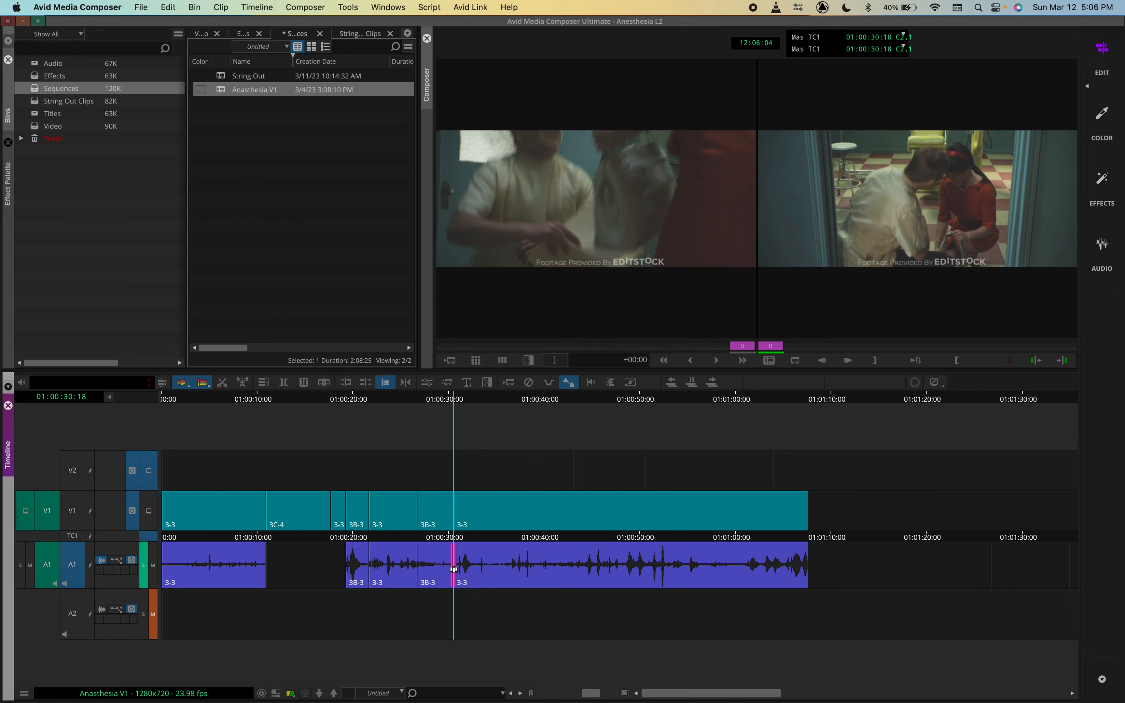
key(super+s)
key(l)
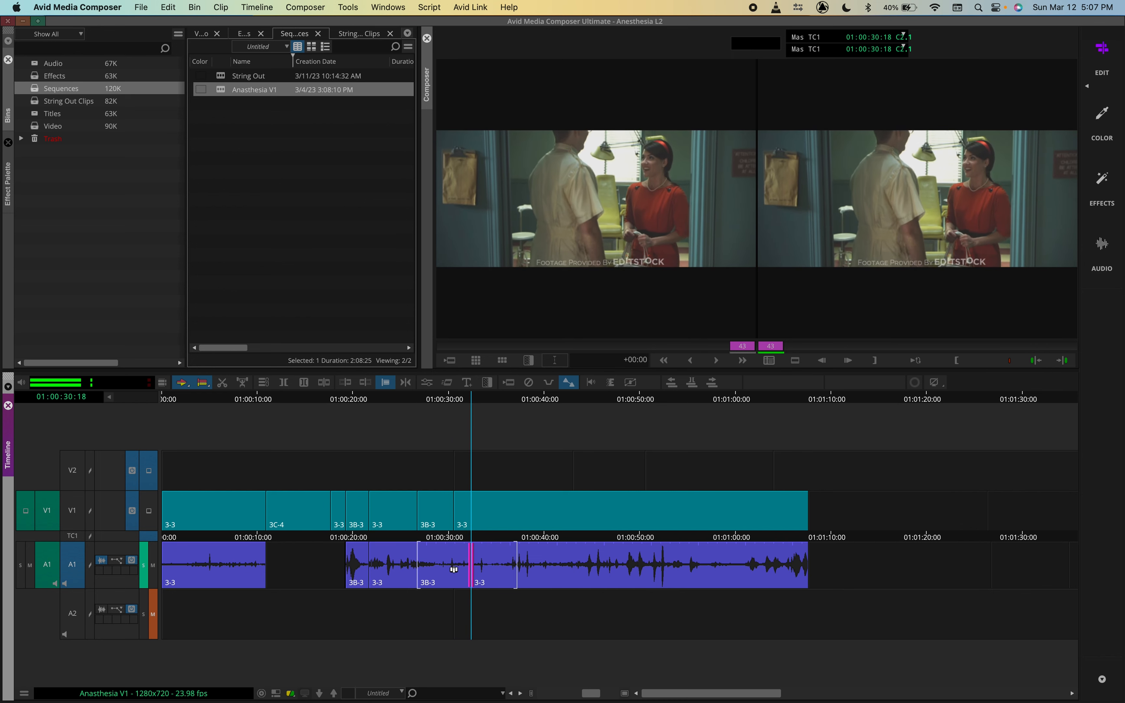
key(k)
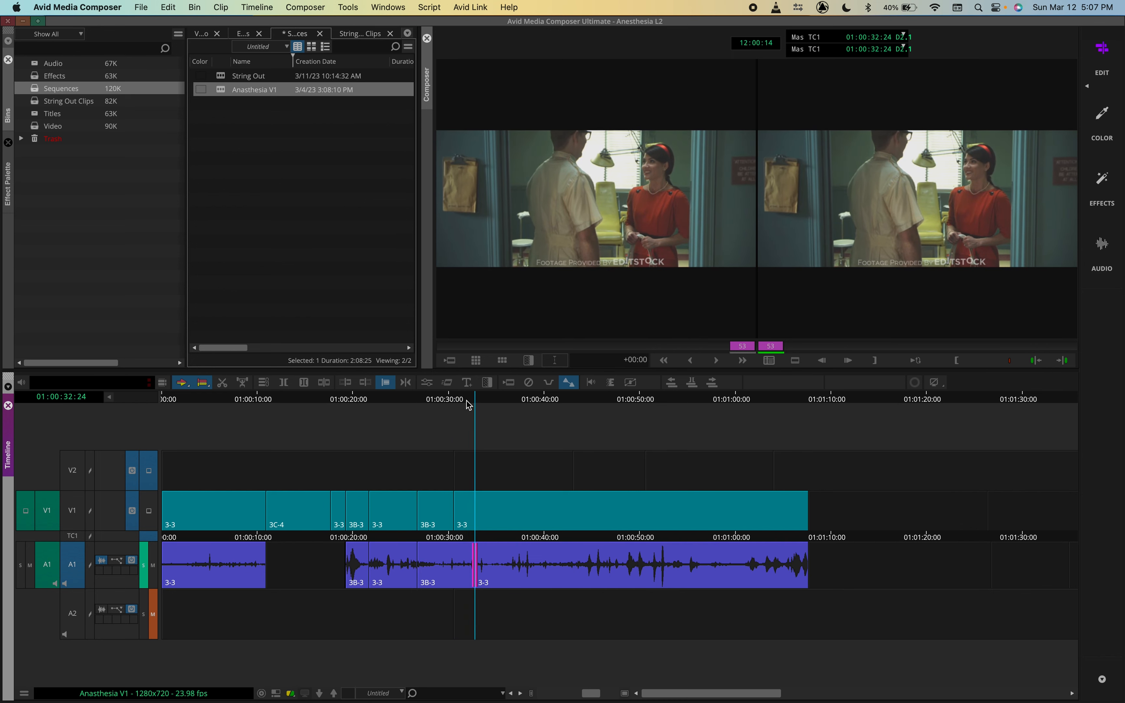
- Leave Trim mode and play the sequence from 01:00:28:00 to review the split edit between V1 and A1
drag(468, 404, 431, 403)
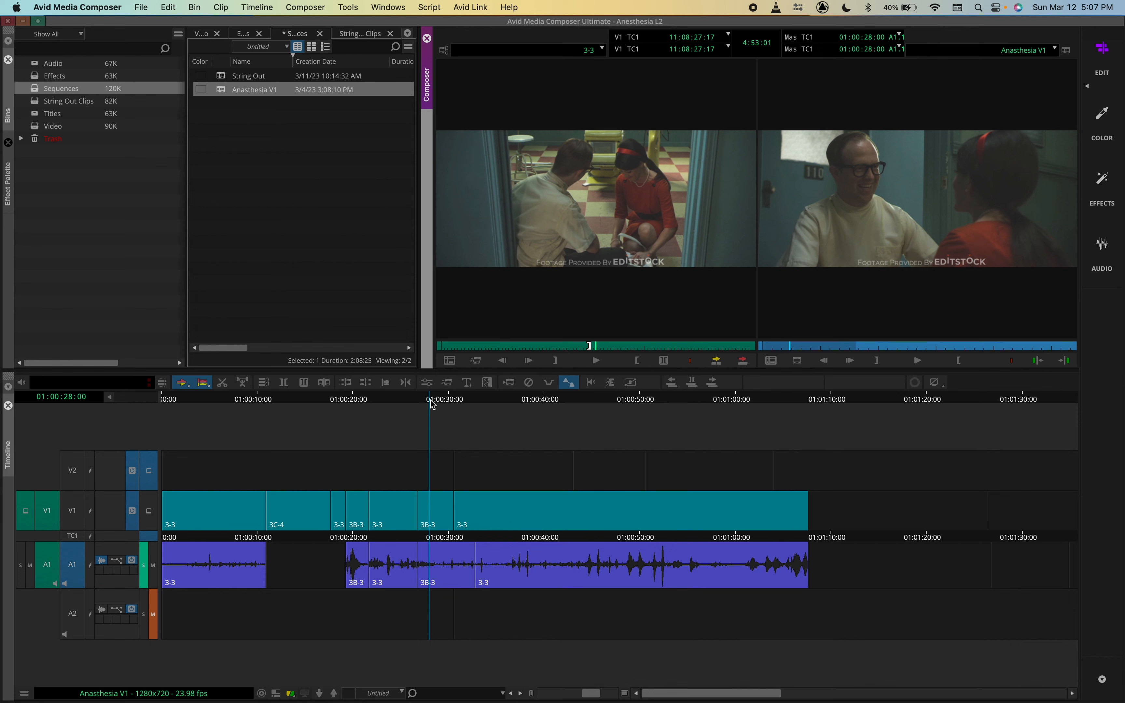
click(917, 360)
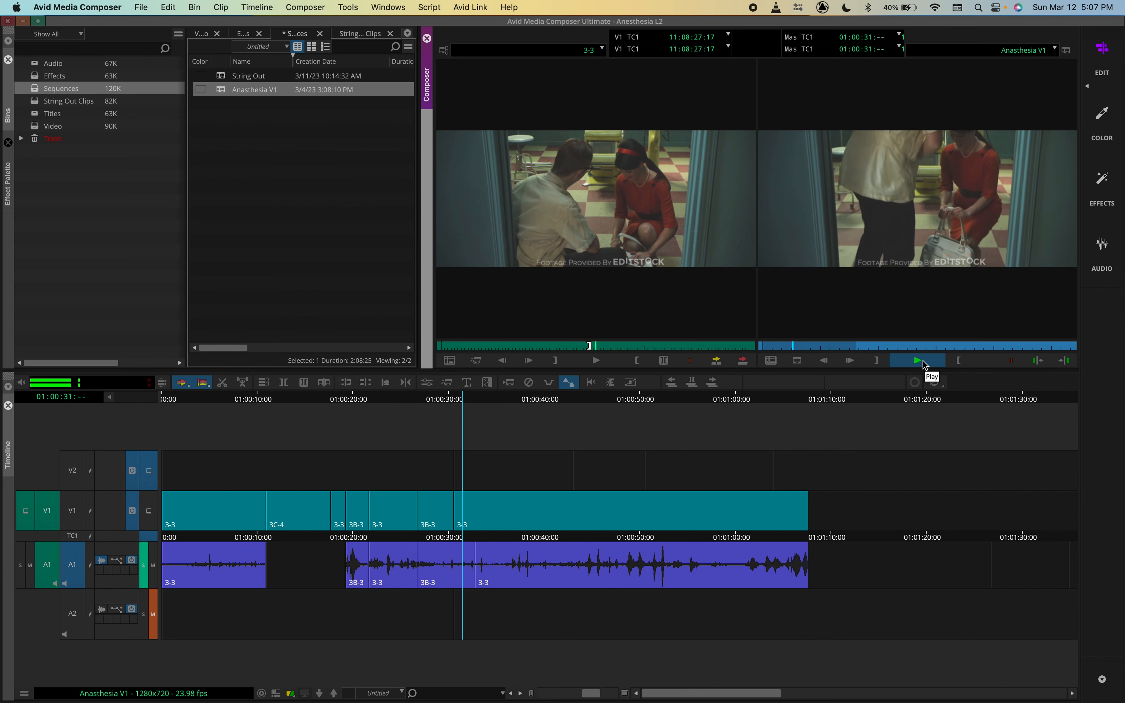
click(922, 361)
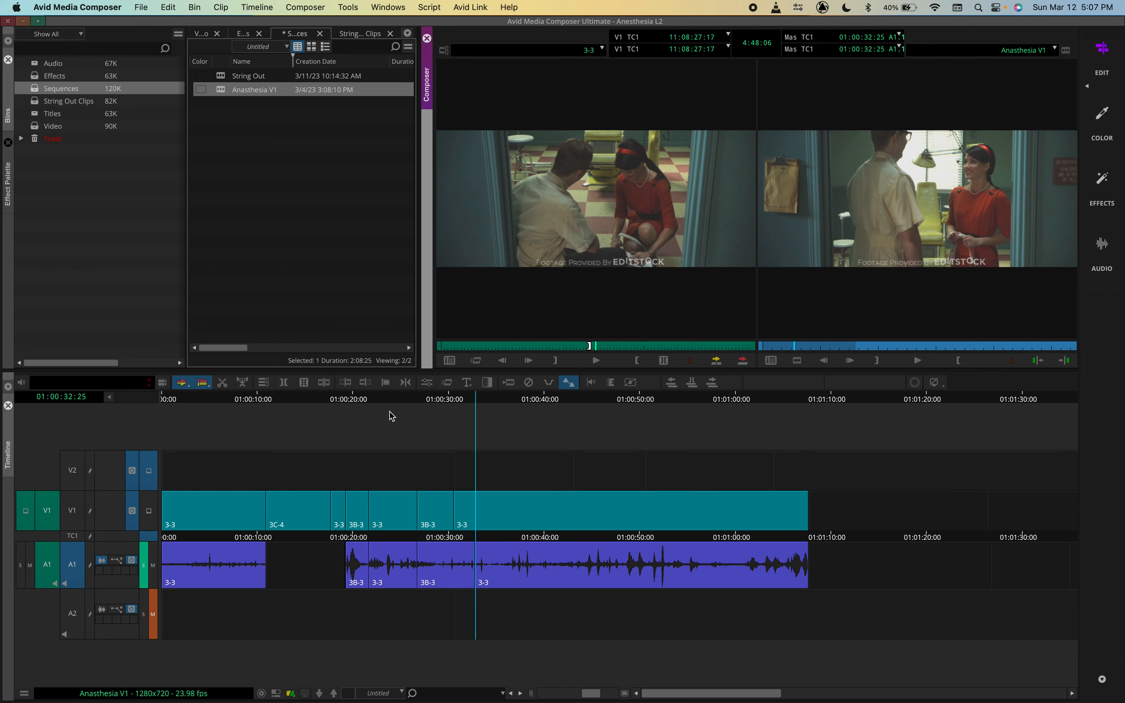
drag(389, 411, 371, 404)
key(Left)
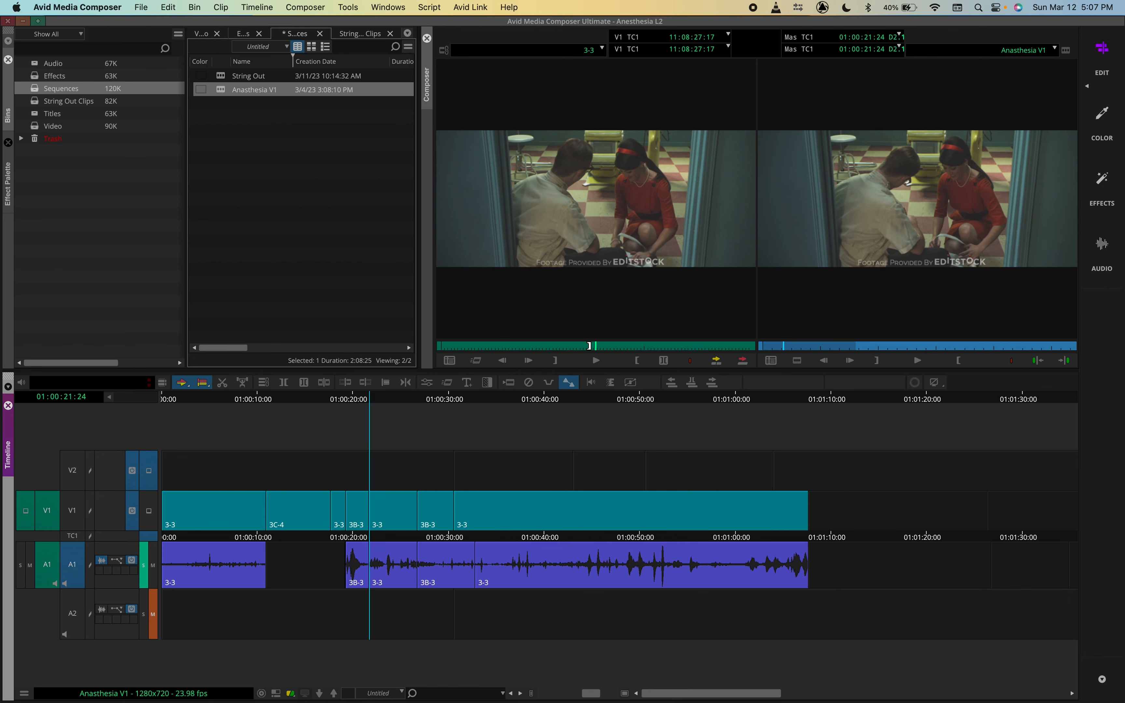
drag(369, 404, 361, 150)
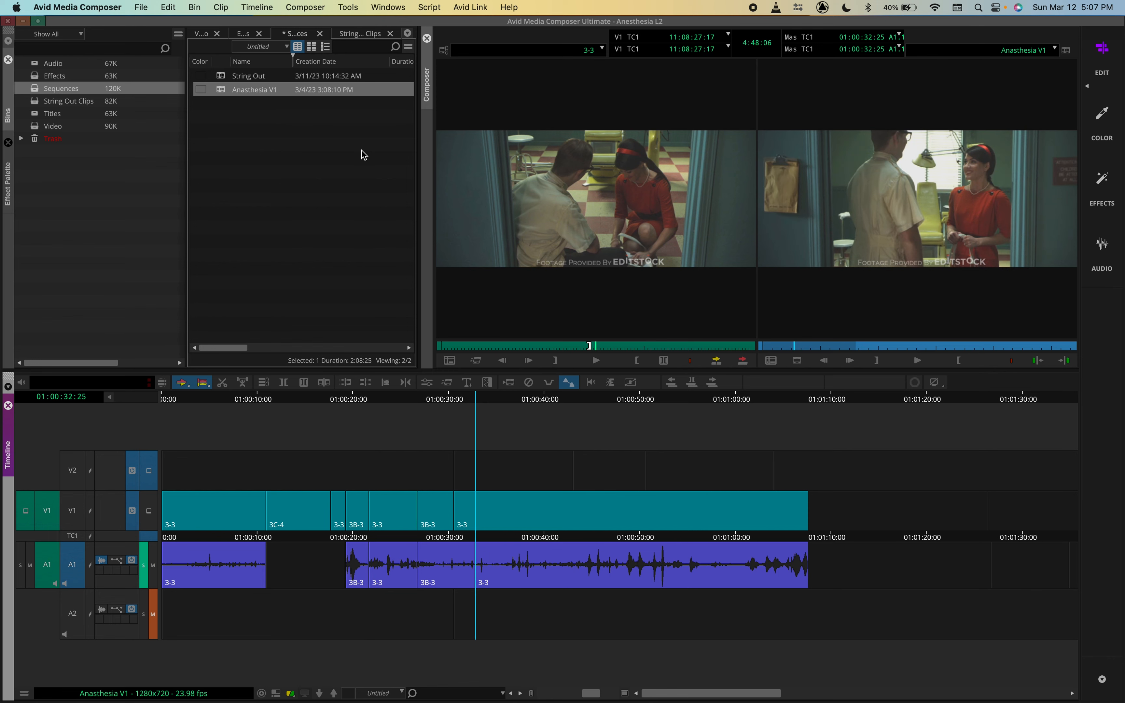
key(space)
key(space)
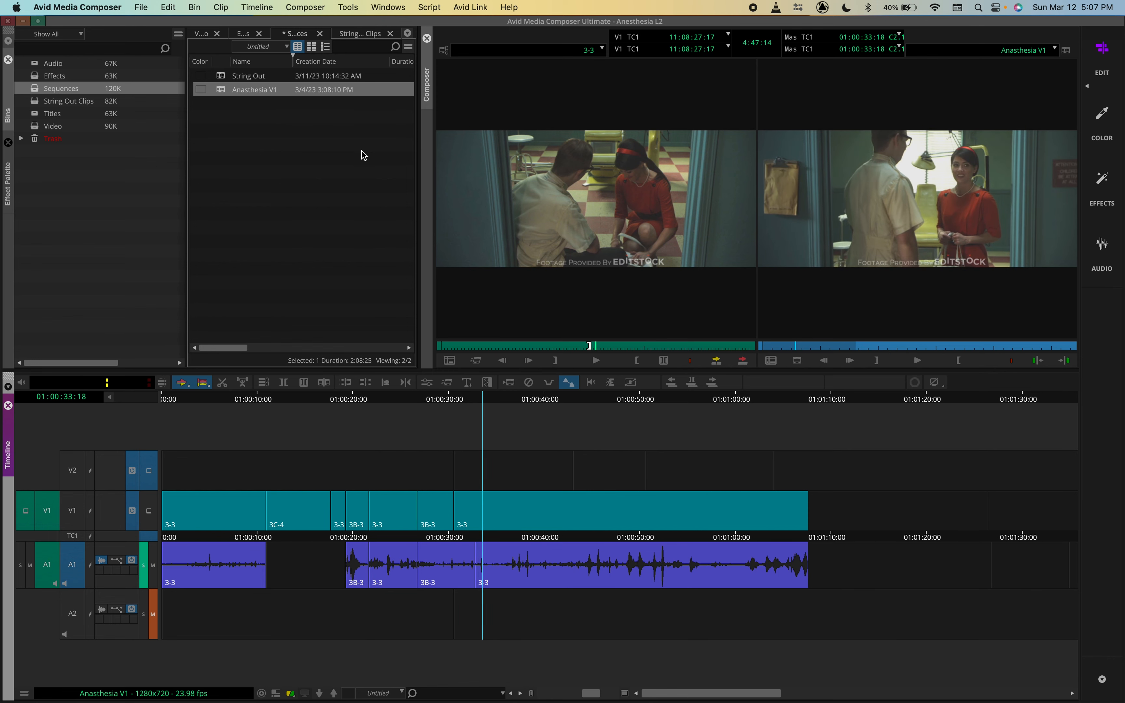
- Roll only the A1 edit between 3B-3 and the last 3-3 clip backward by 90 frames to 01:00:29:01
drag(384, 396, 399, 394)
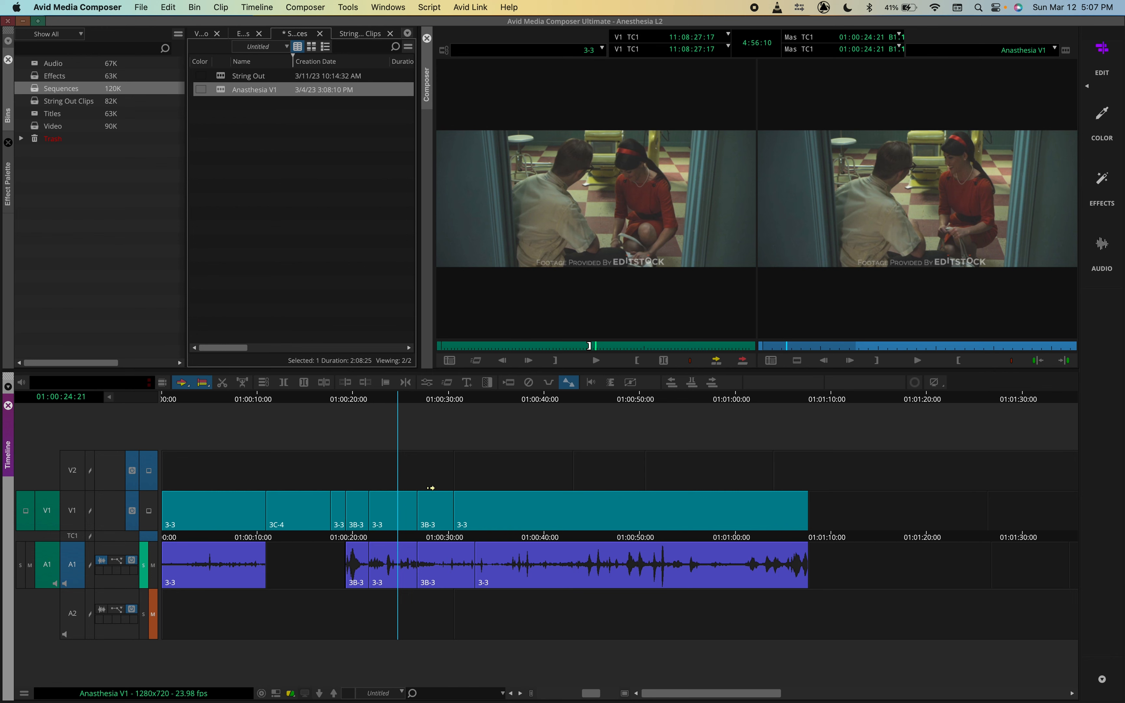
click(474, 570)
drag(463, 563, 427, 563)
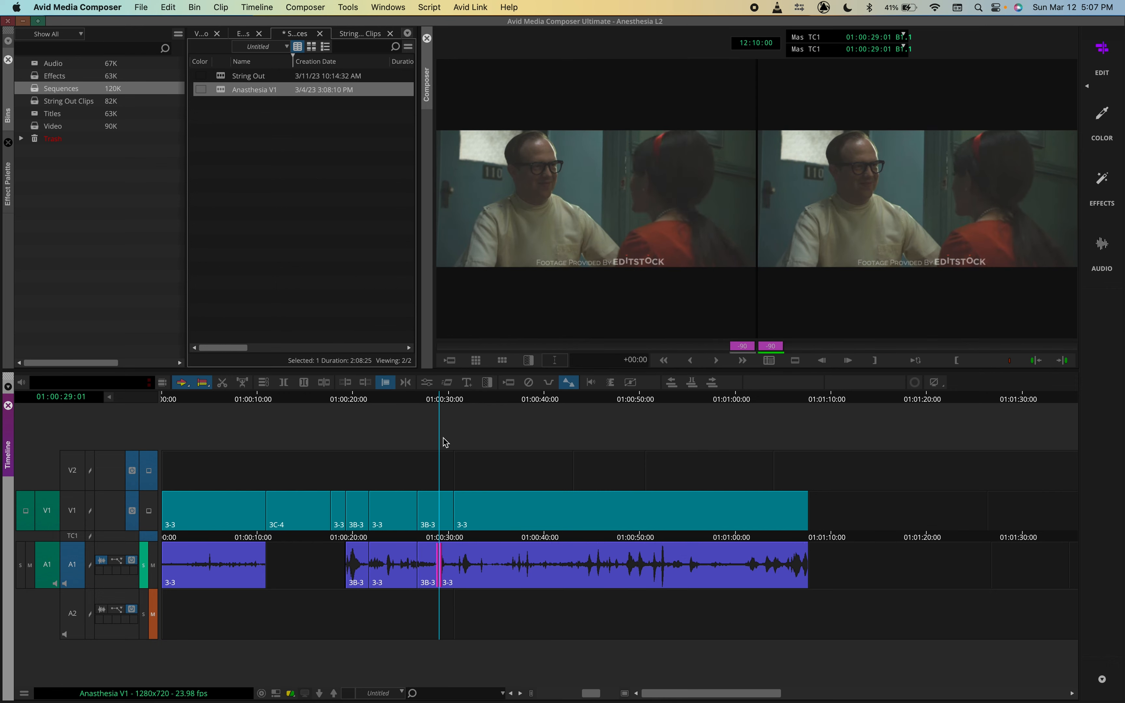
- Move the playhead to 01:00:37:11 and roll the A1 edit before the last 3-3 clip forward by 126 frames to 01:00:34:15
click(500, 400)
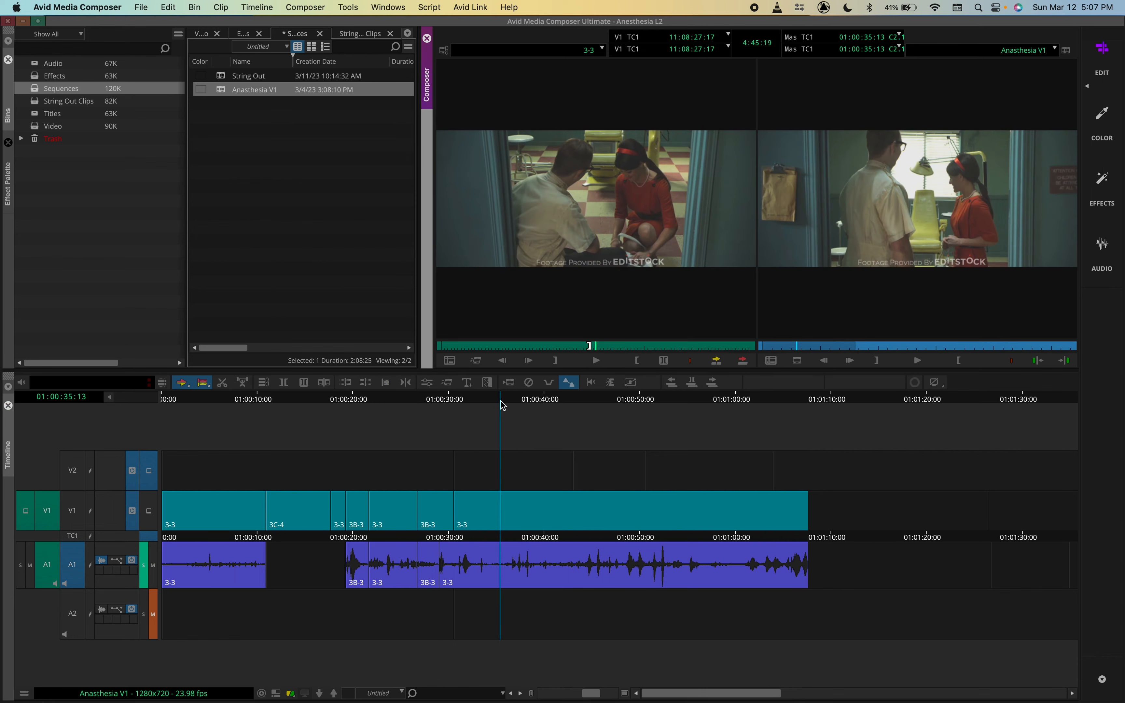
click(519, 405)
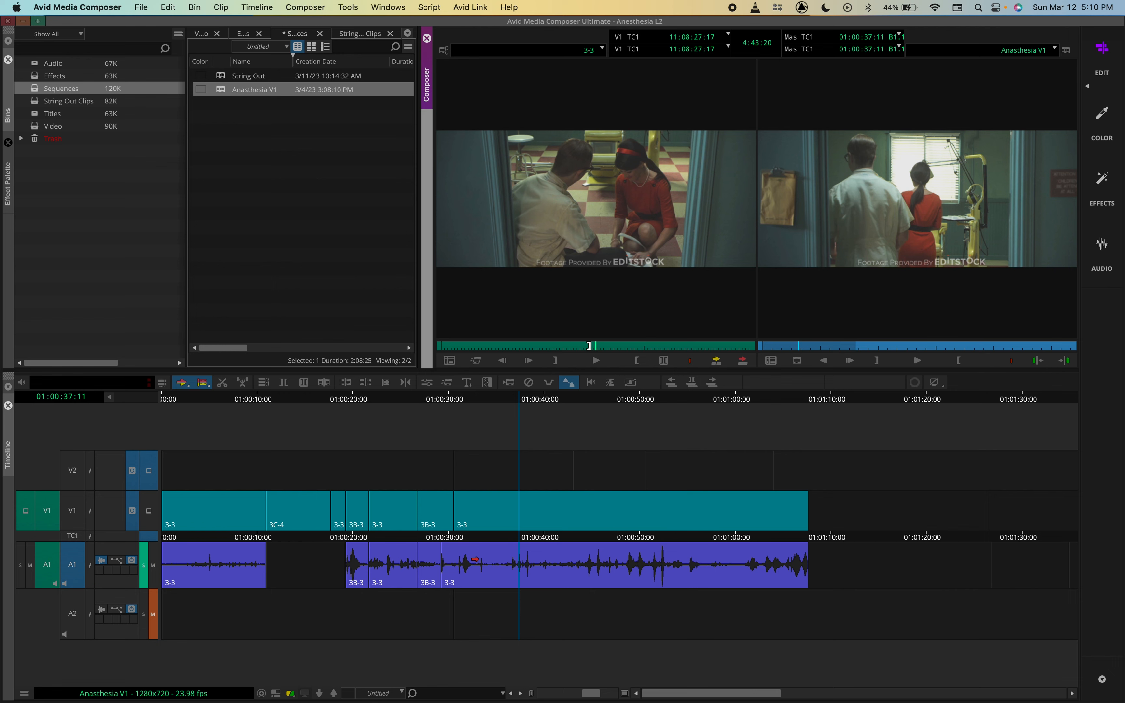
drag(442, 562, 498, 563)
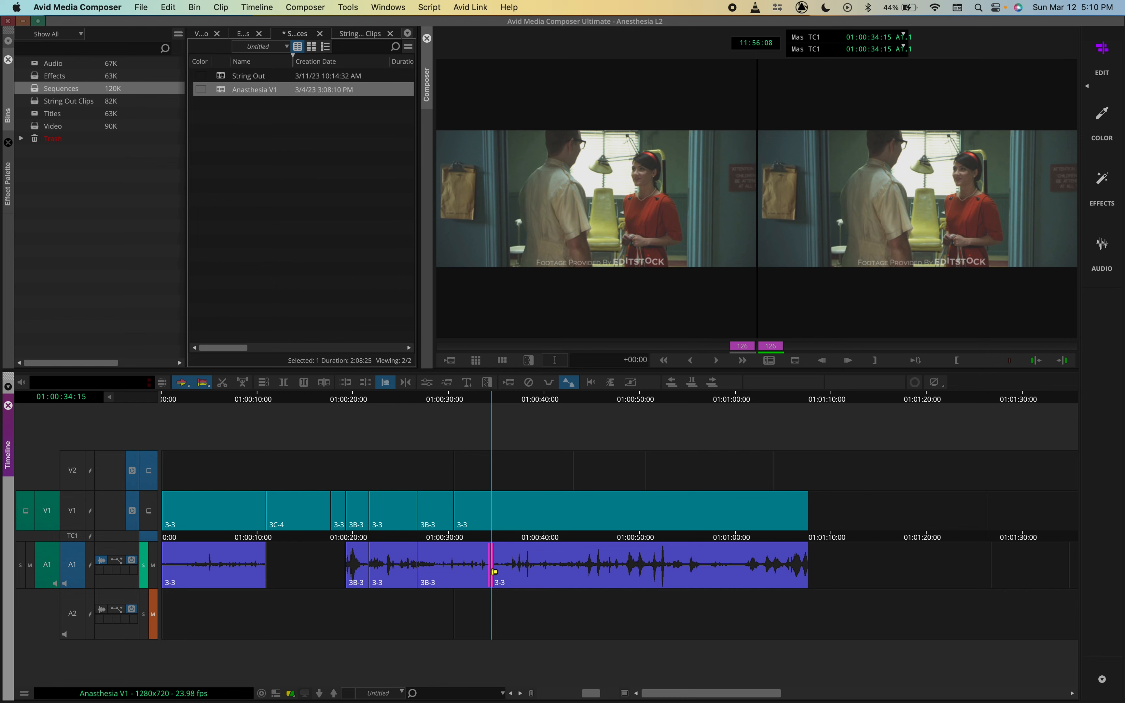
- Roll the A1 edit before the last 3-3 clip backward to 01:00:28:25, leave Trim mode, and park the playhead at 01:00:41:13
drag(491, 564, 437, 564)
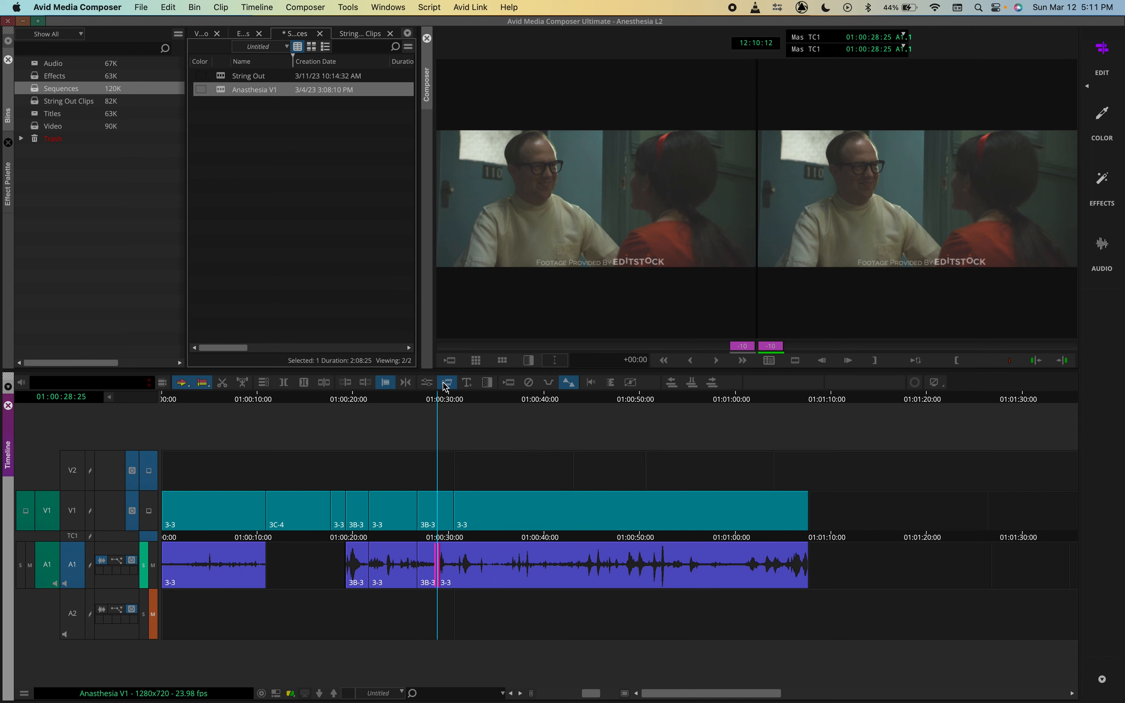
drag(436, 393, 523, 406)
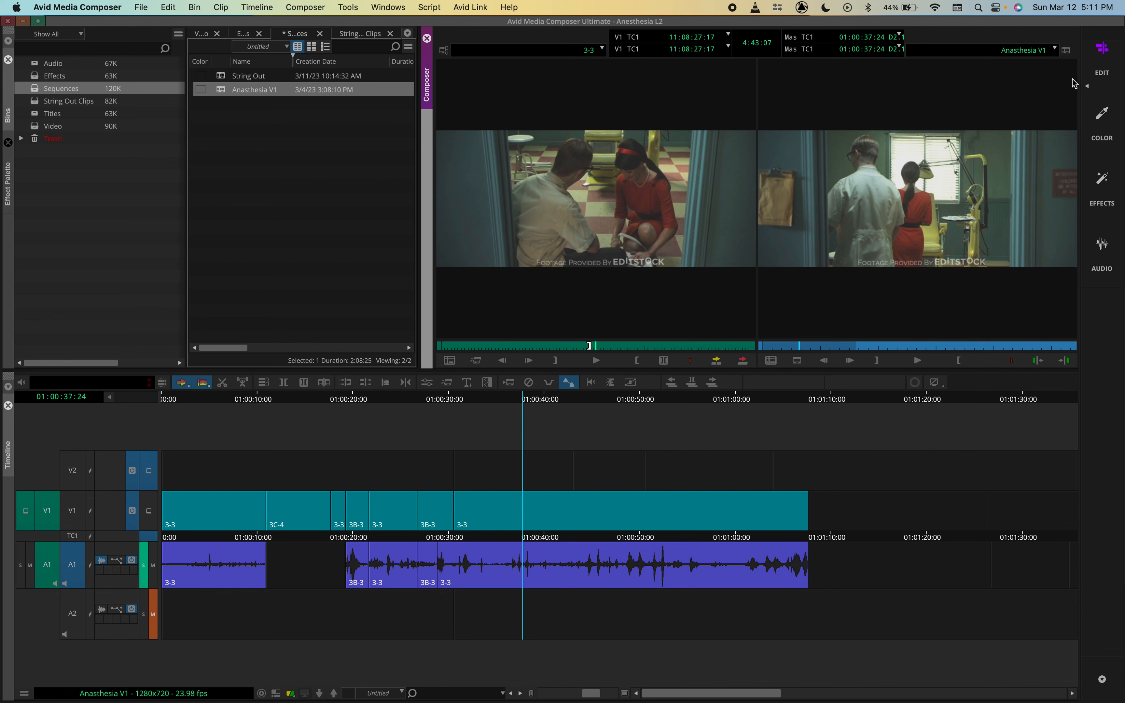
drag(495, 400, 555, 393)
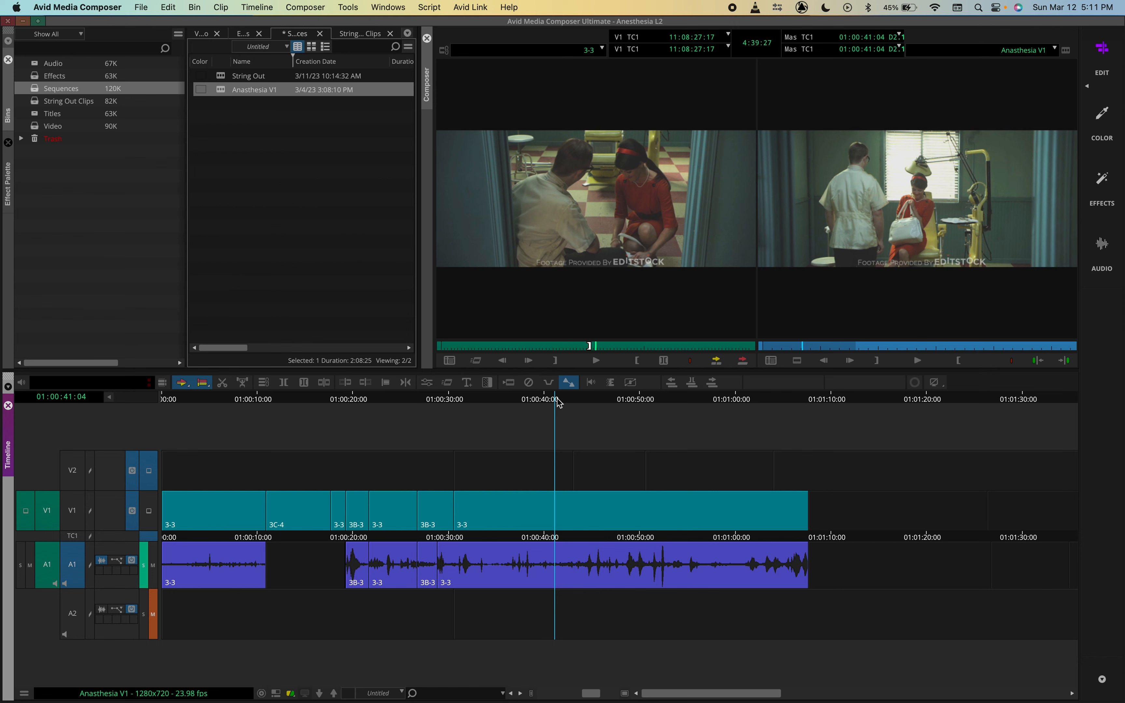
mouse_move(555, 398)
mouse_down()
mouse_move(608, 399)
mouse_move(557, 397)
mouse_up()
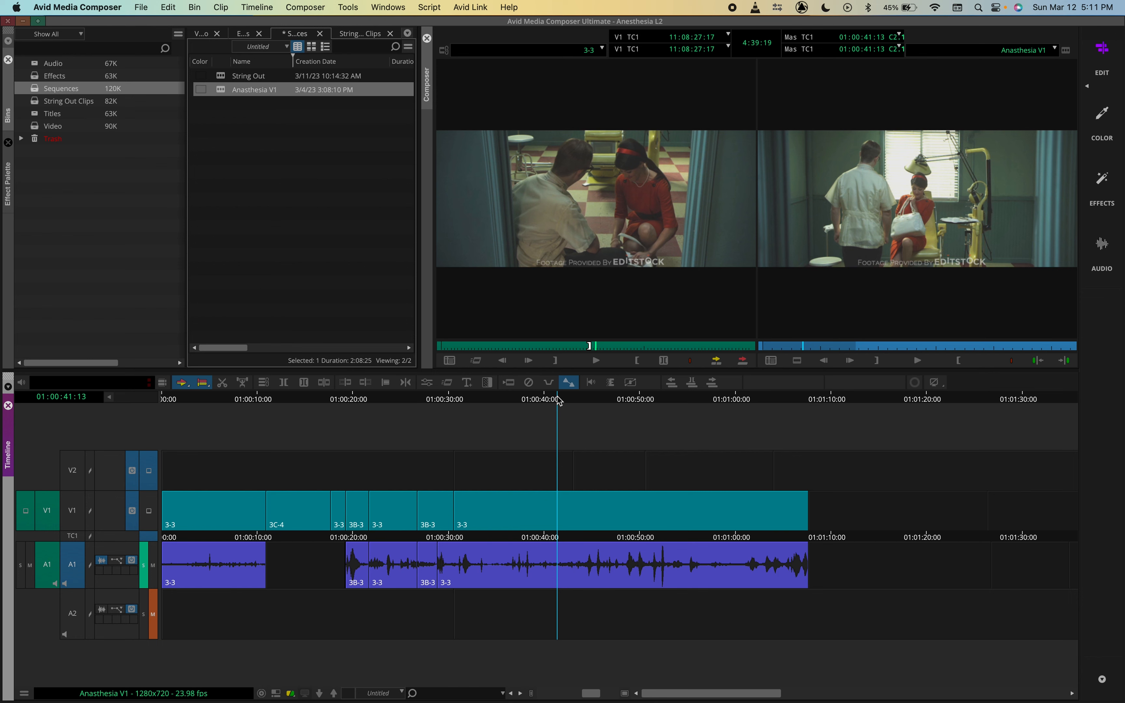
- Try rolling only the V1 edit before the last 3-3 clip back to 01:00:30:01 and forward to 01:00:33:18, and undo the rolls
click(451, 505)
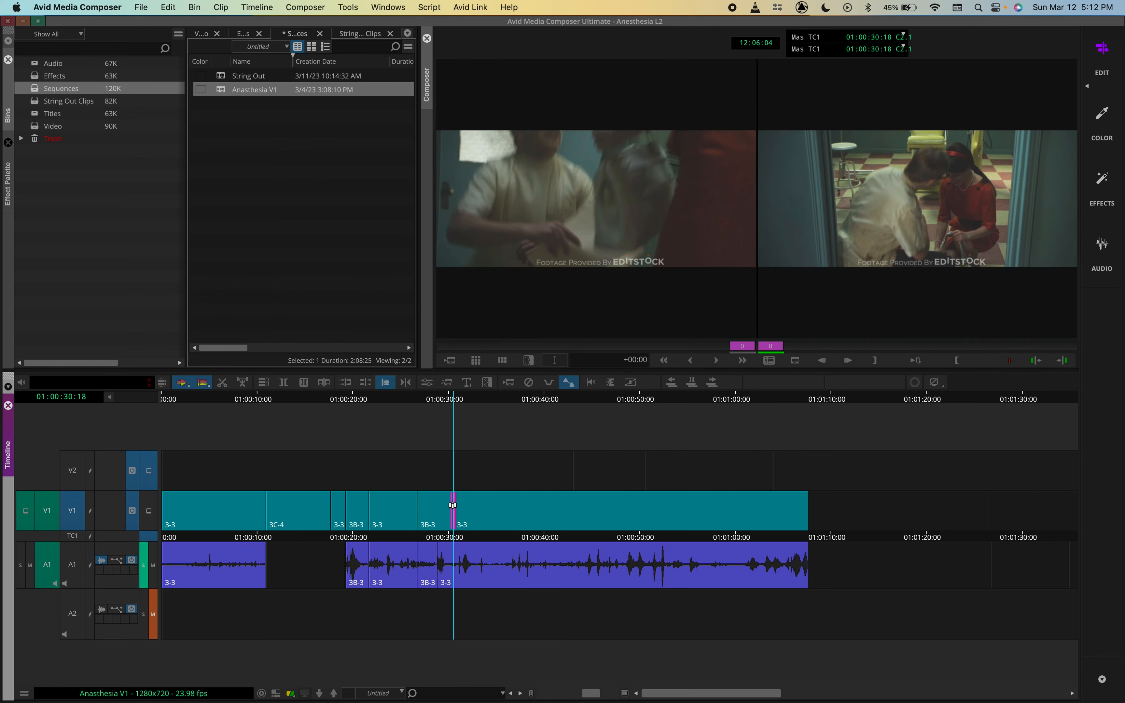
drag(453, 505, 447, 506)
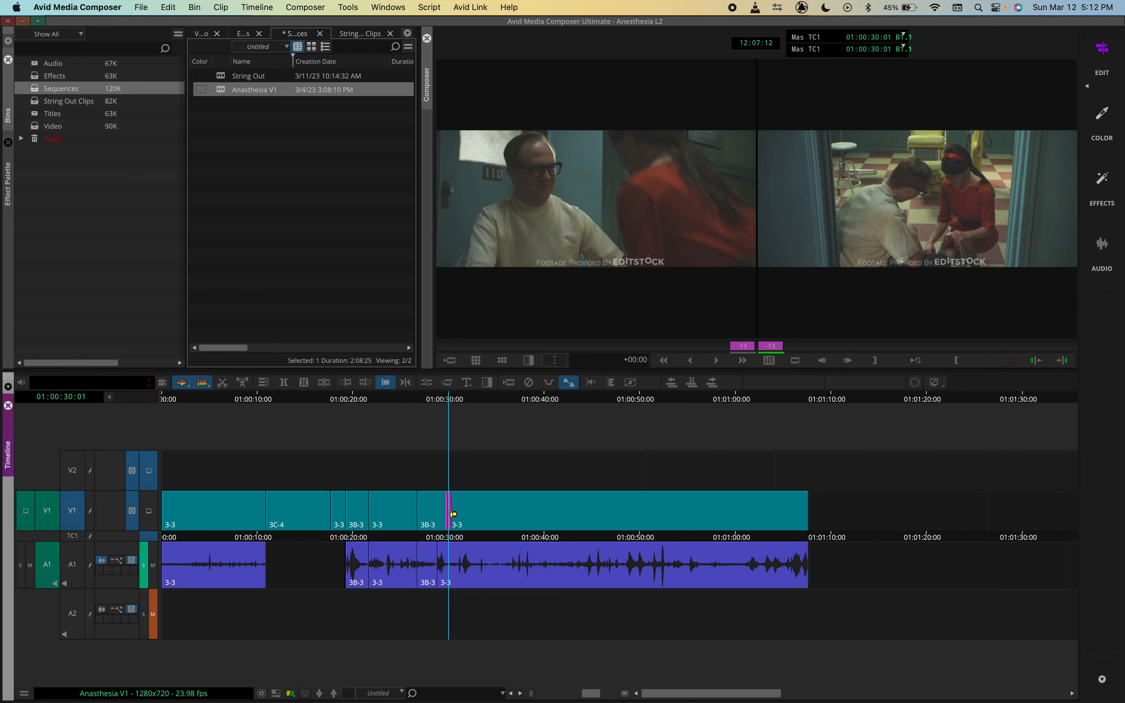
drag(453, 514, 481, 509)
key(super+z)
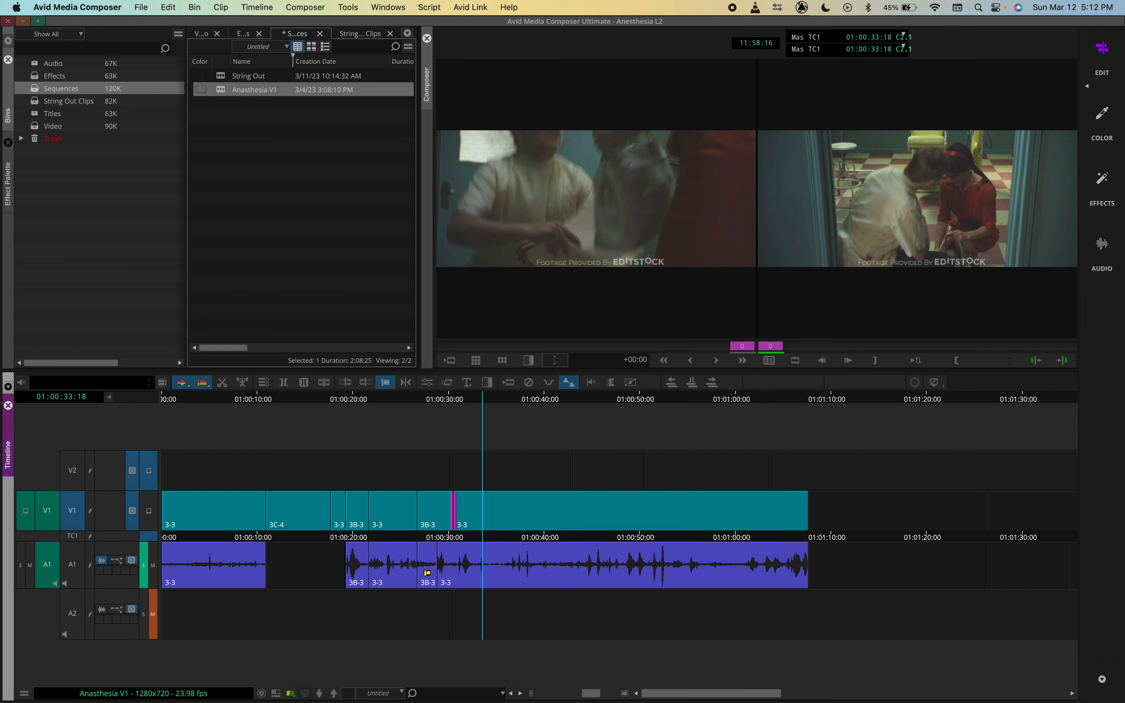
- Roll the A1 edit before the last 3-3 clip forward by 42 frames to 01:00:30:18, leave Trim mode, and save the work
click(438, 568)
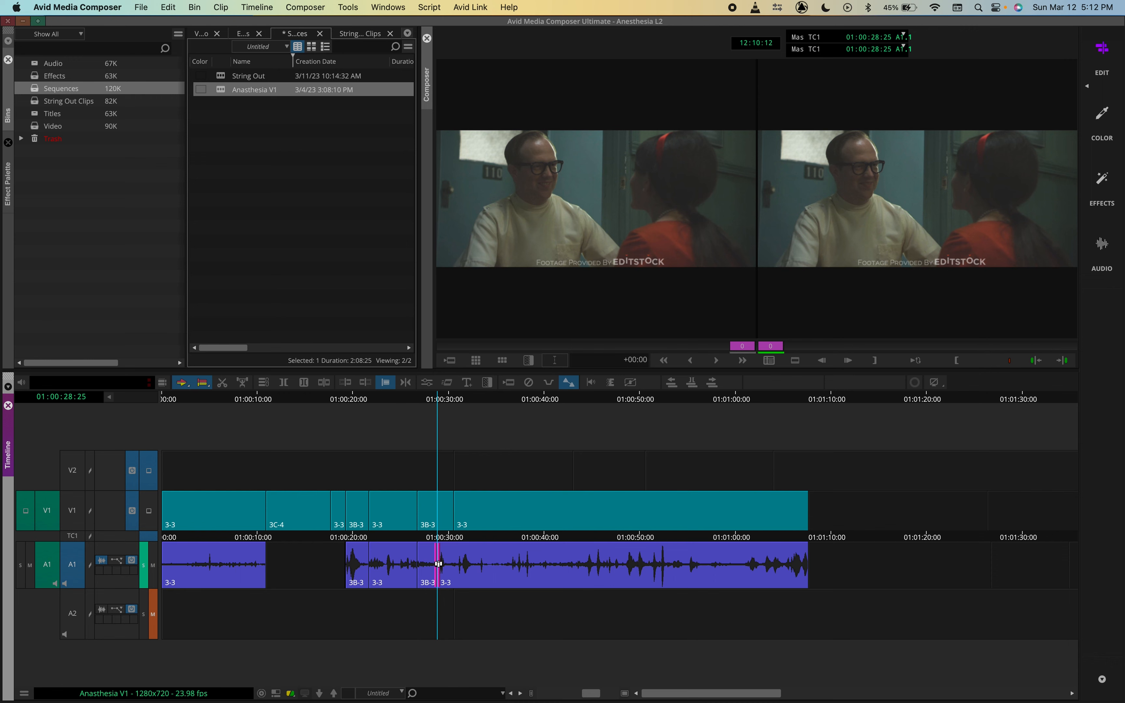
drag(438, 563, 454, 564)
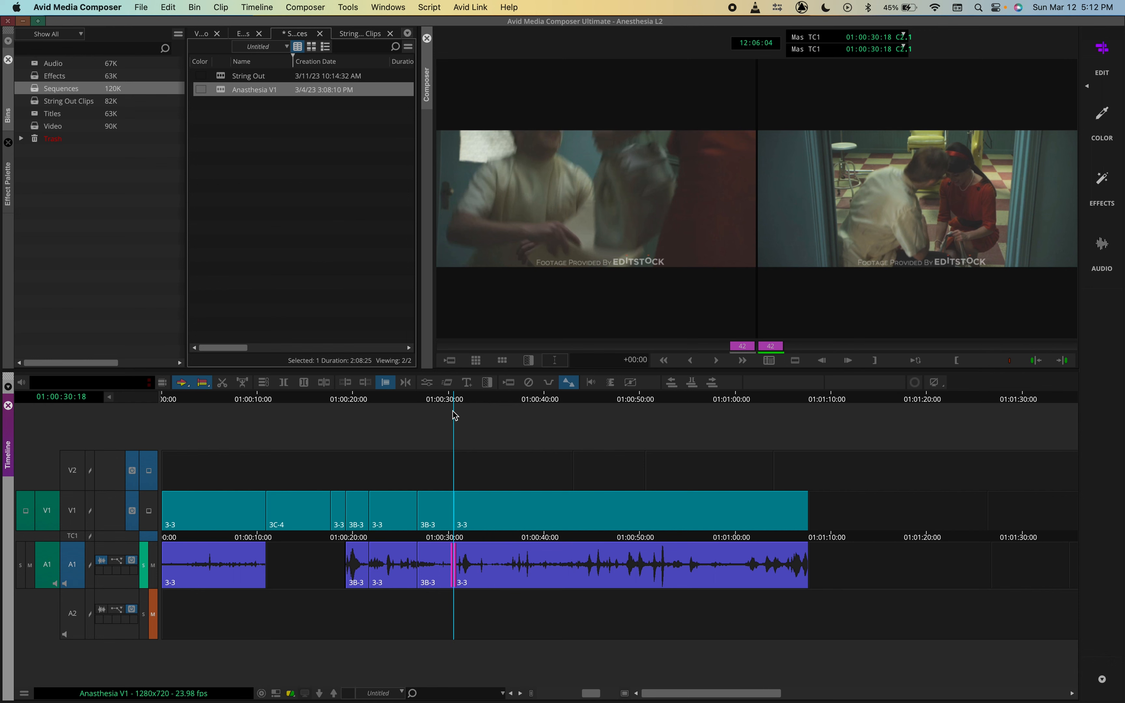
click(447, 399)
drag(448, 400, 483, 400)
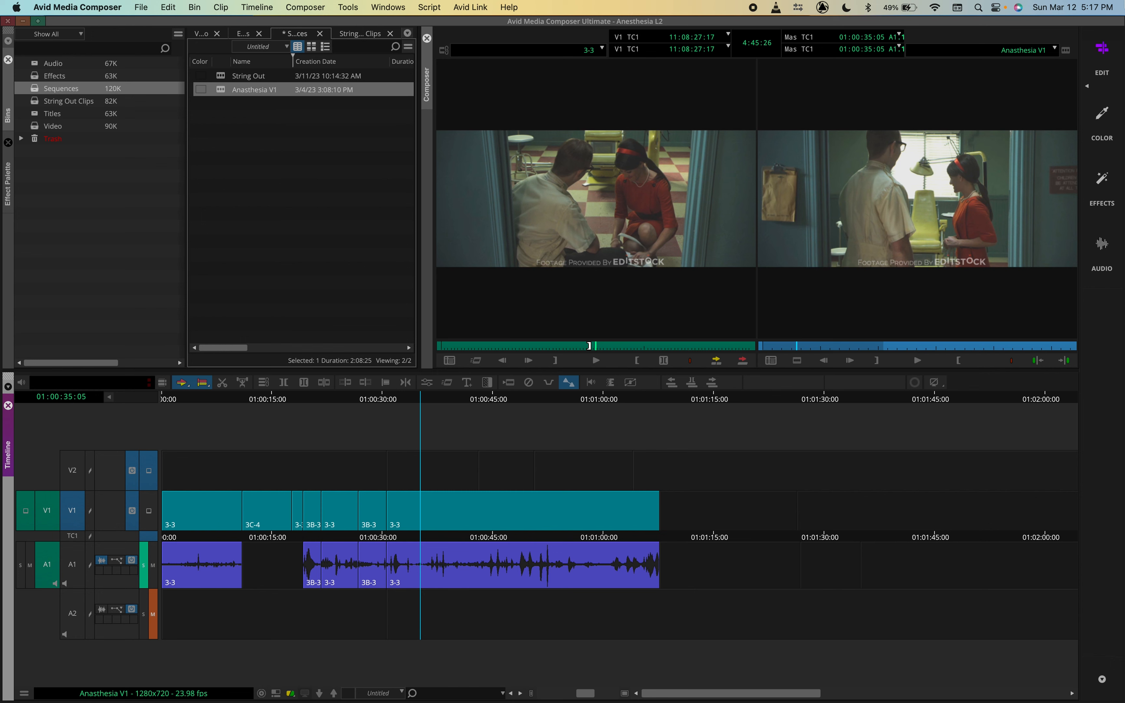
key(super+s)
- Extend the V1 edit before the last 3-3 clip to an IN mark at 01:00:34:28, and undo the extension
drag(416, 405, 390, 396)
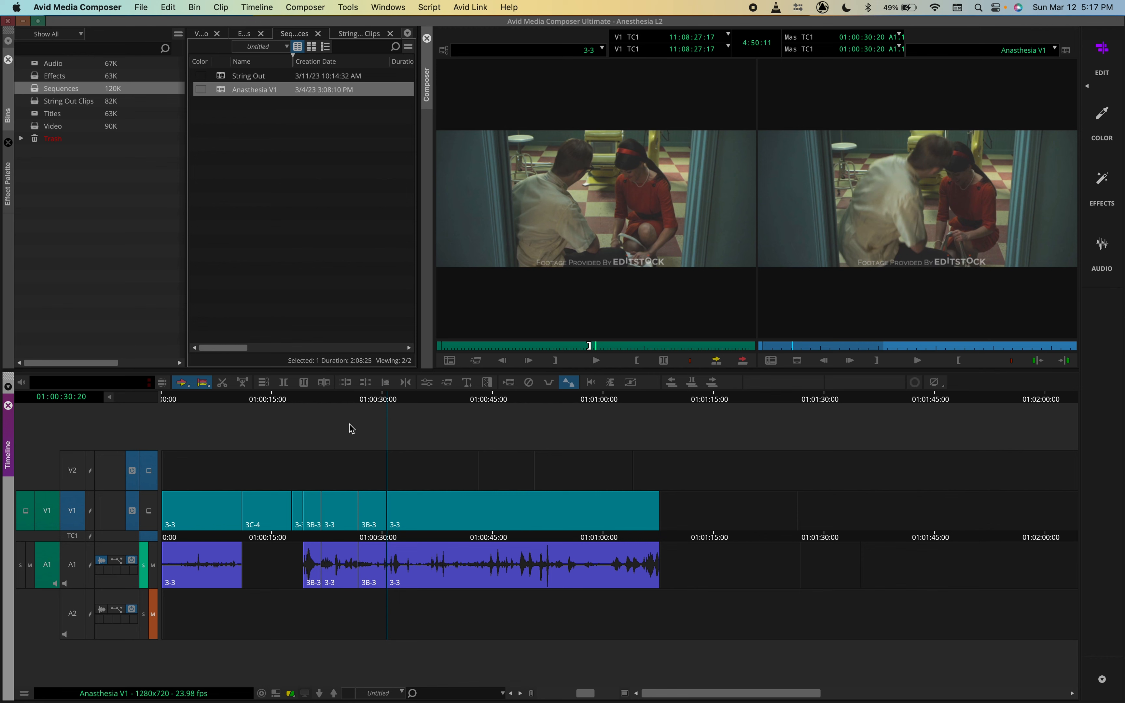
mouse_move(385, 408)
mouse_down()
mouse_move(441, 403)
mouse_move(399, 403)
mouse_up()
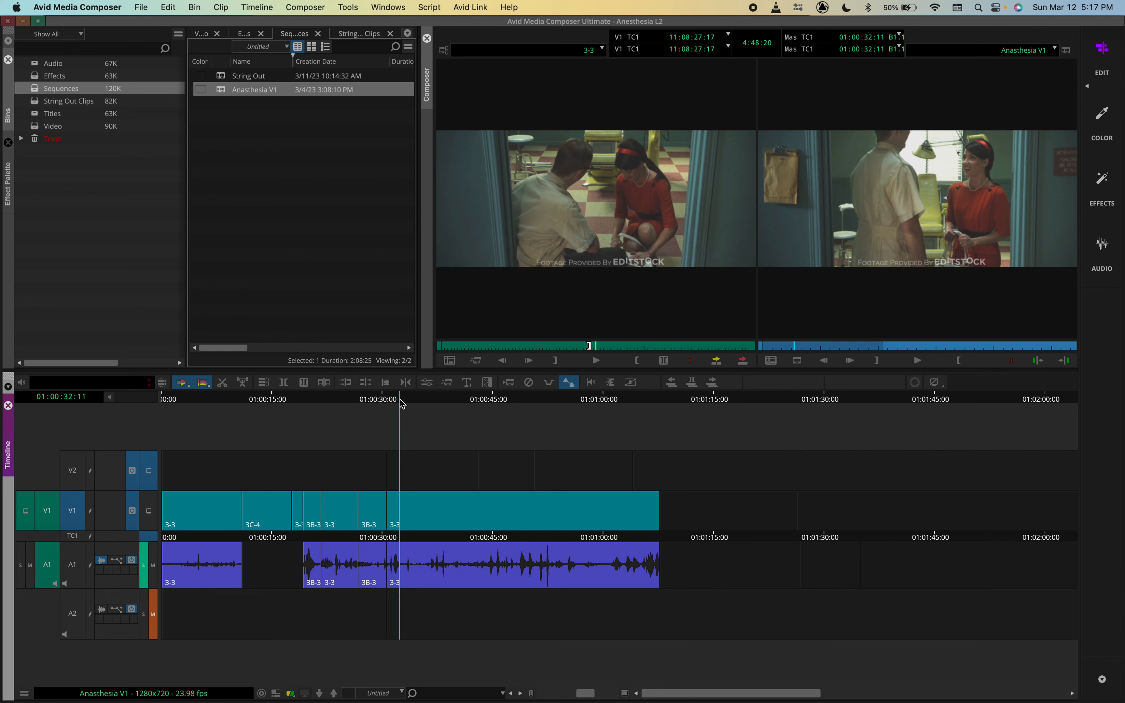
click(393, 404)
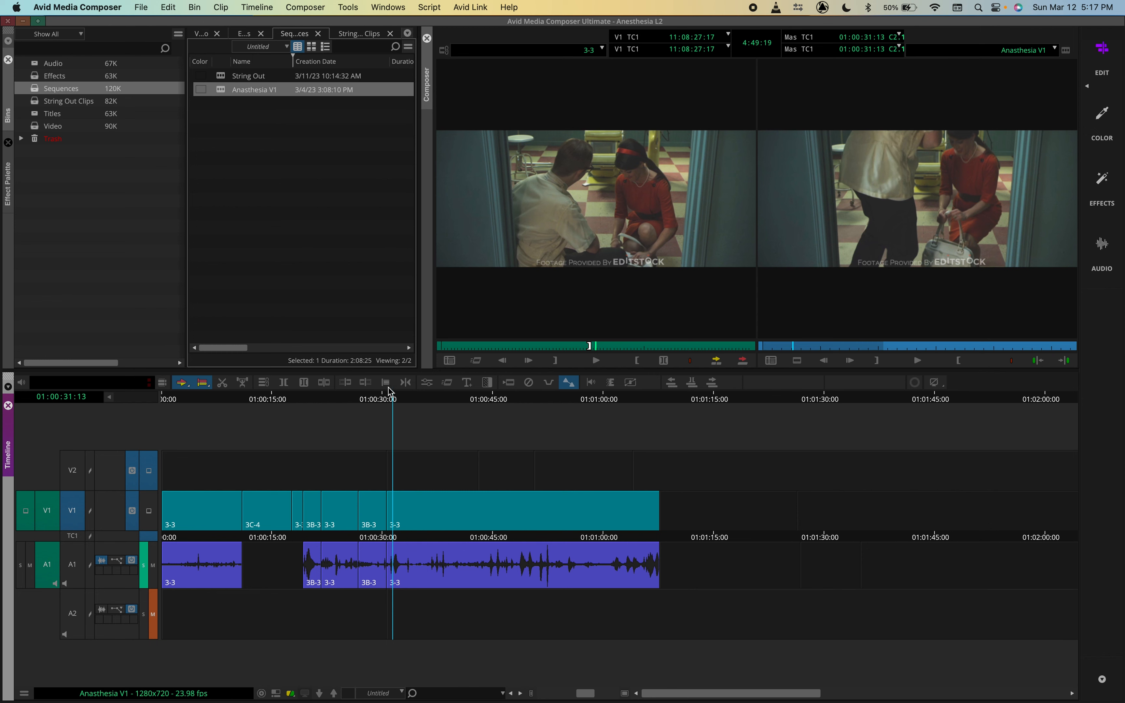
click(381, 397)
drag(379, 397, 419, 405)
key(i)
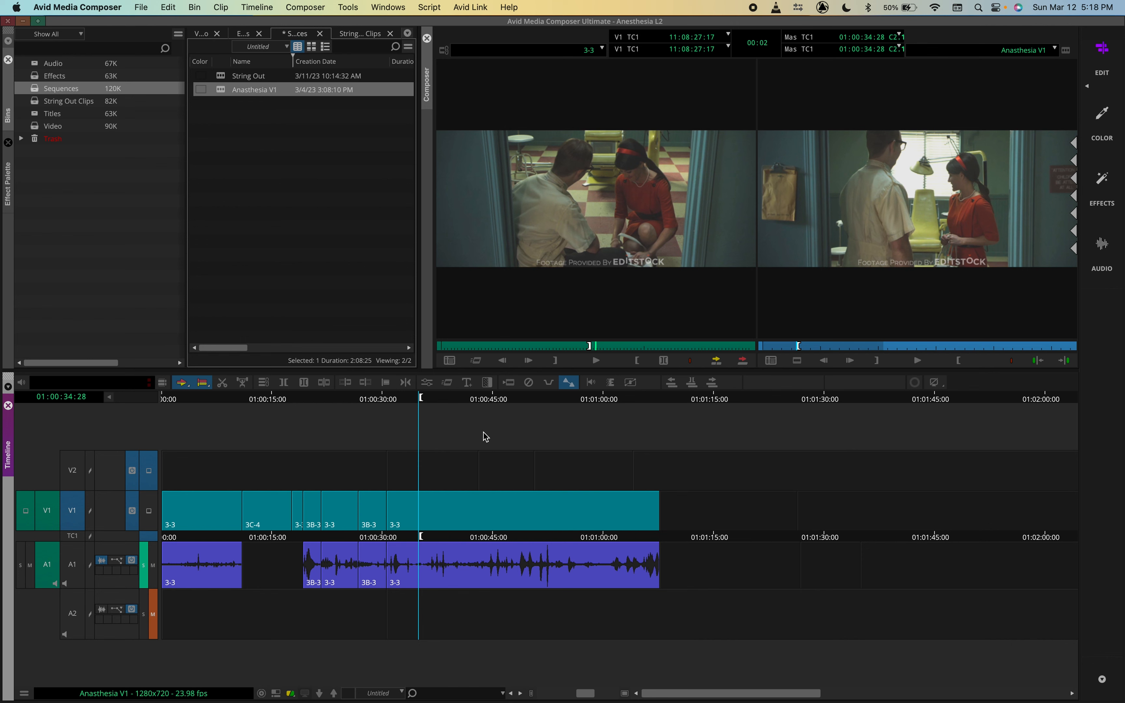
click(405, 382)
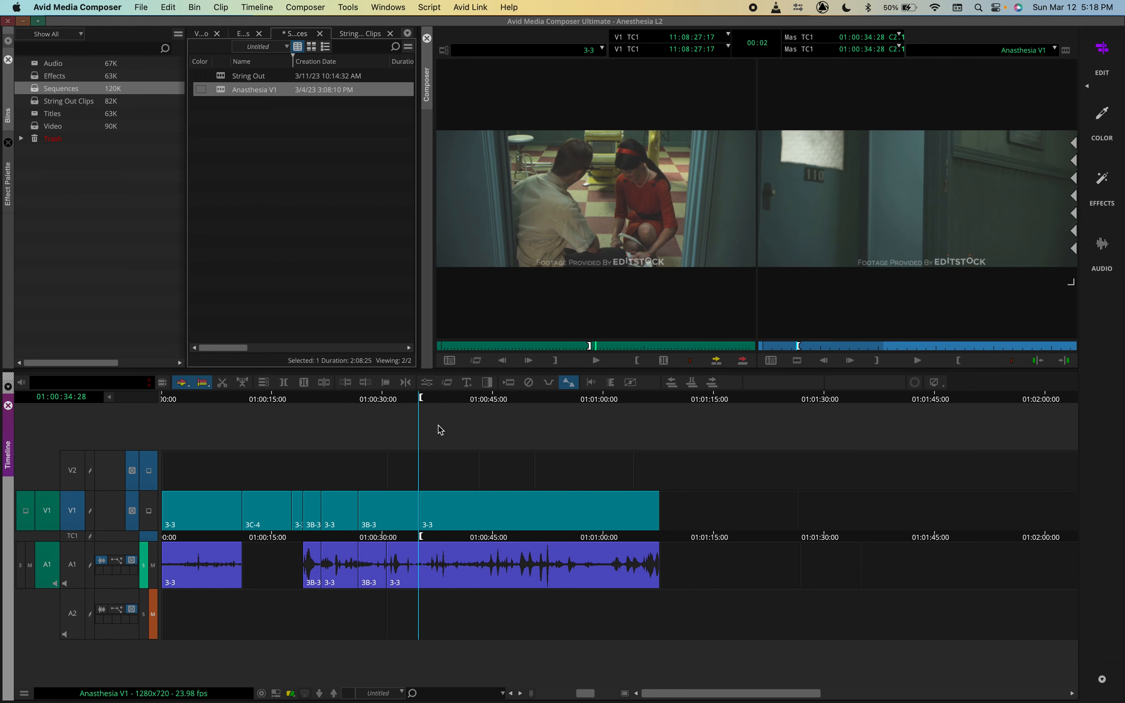
drag(420, 400, 456, 401)
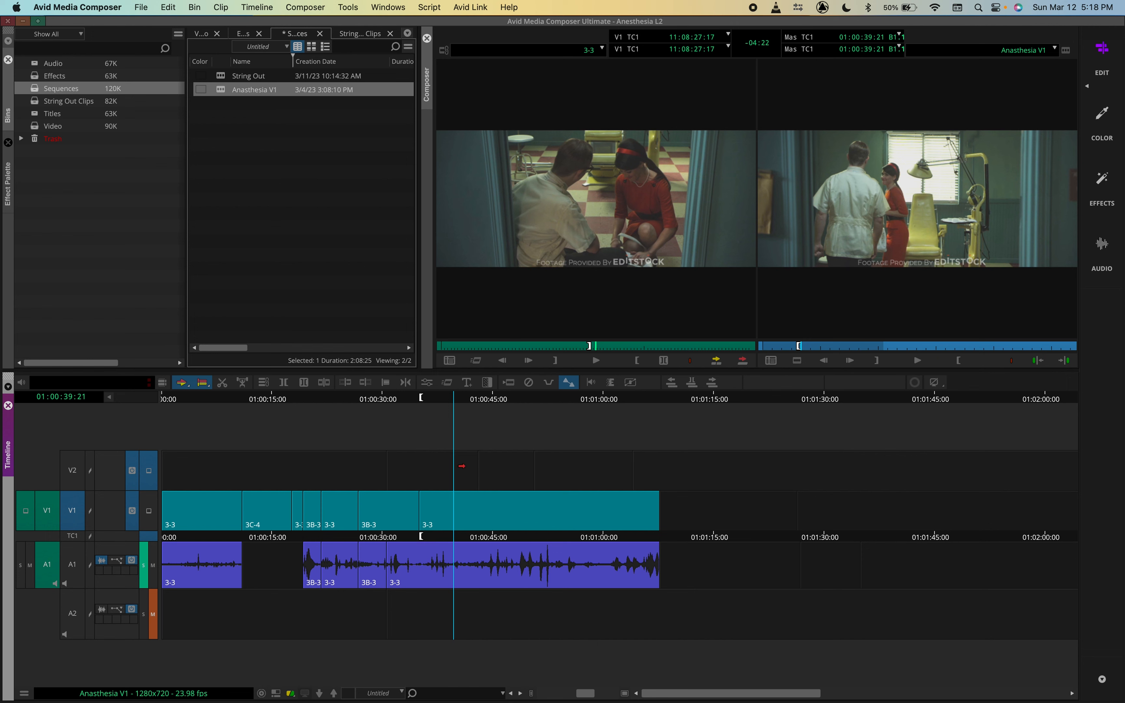
key(super+z)
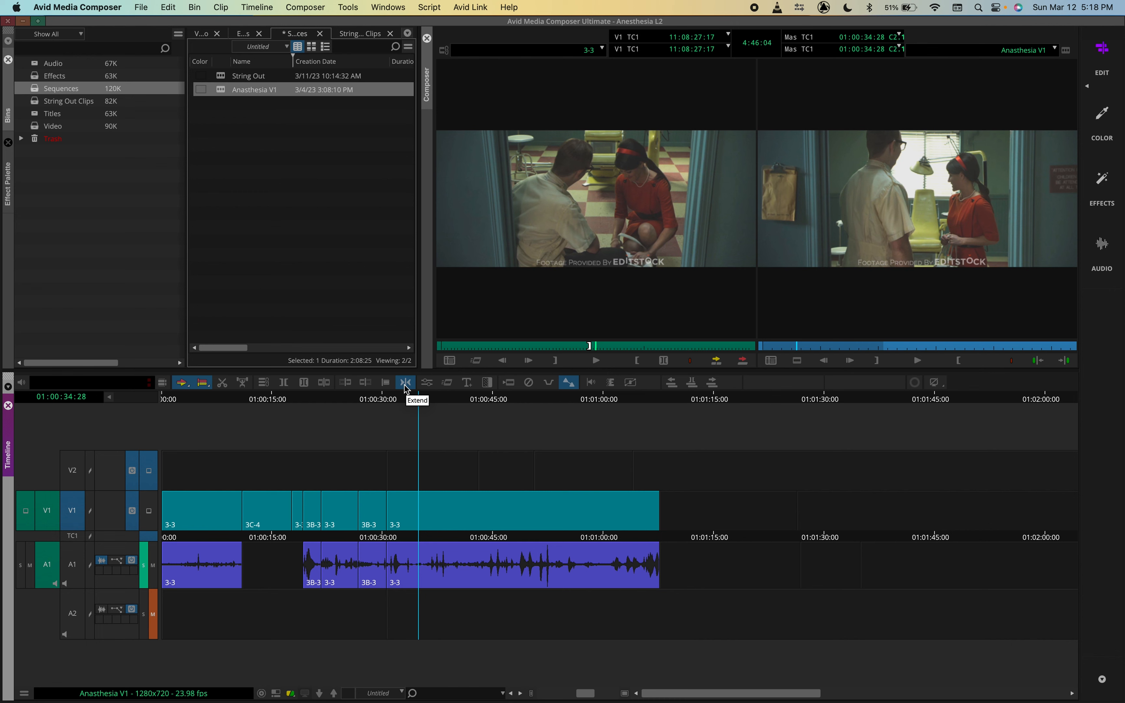
- Look up the Extend command among the Trim commands in the Command Palette, and close the palette
key(super+3)
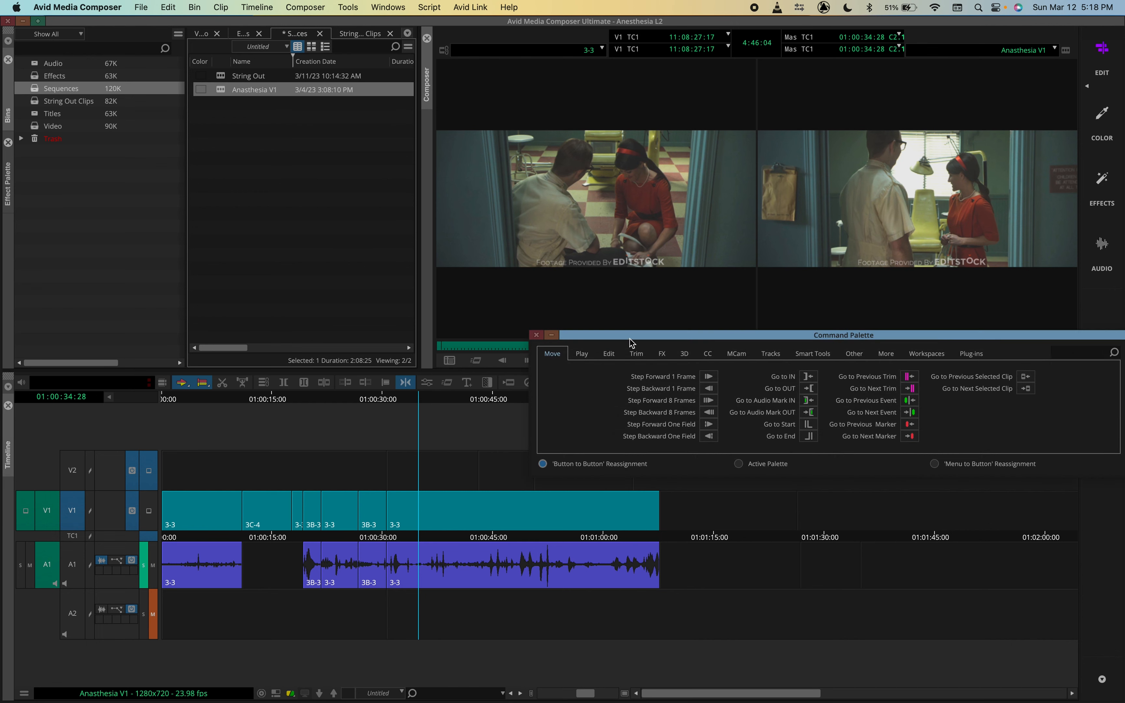
click(611, 351)
drag(653, 335, 525, 325)
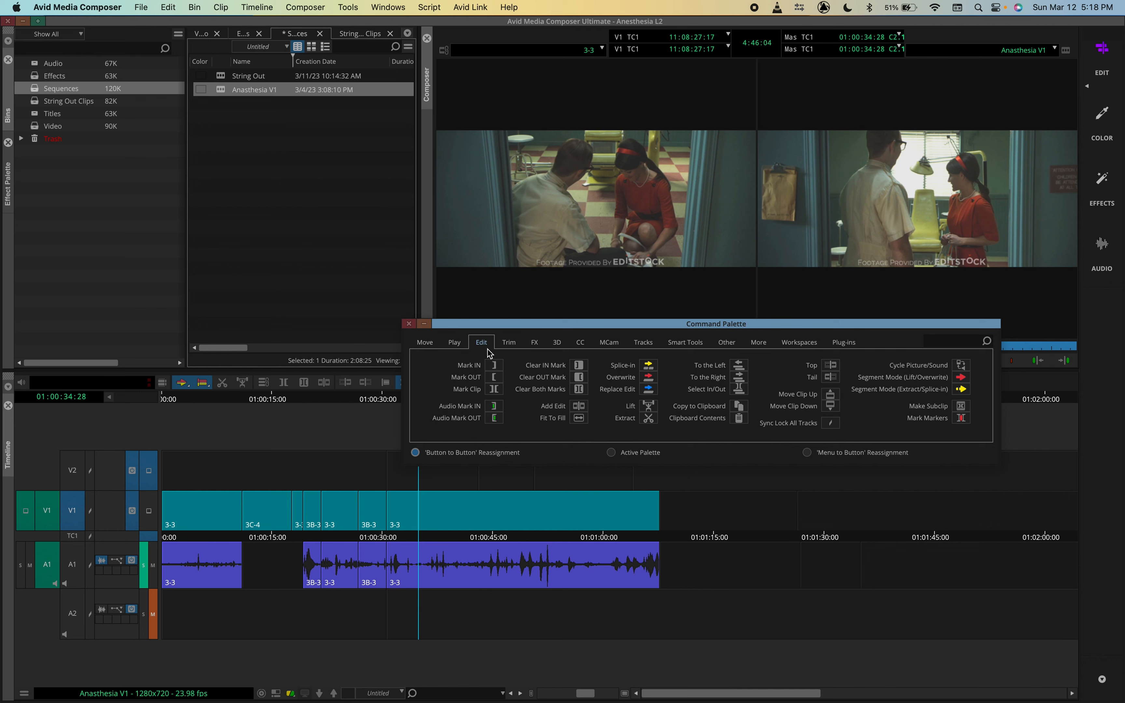
click(513, 342)
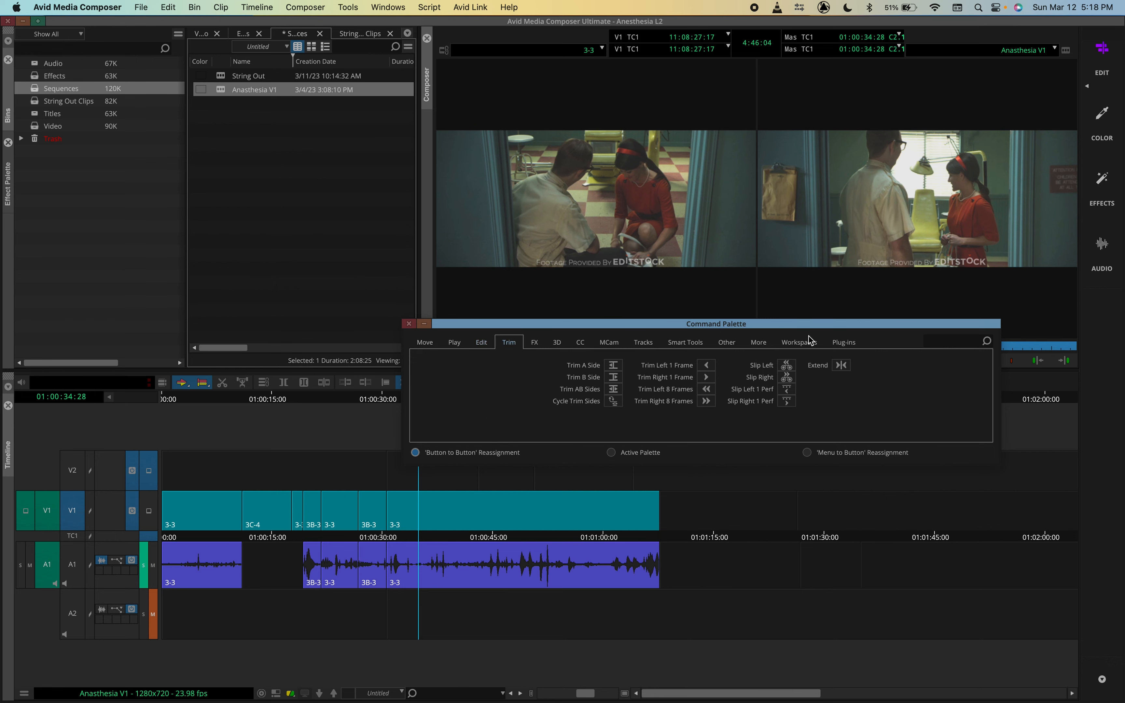
drag(800, 326, 863, 206)
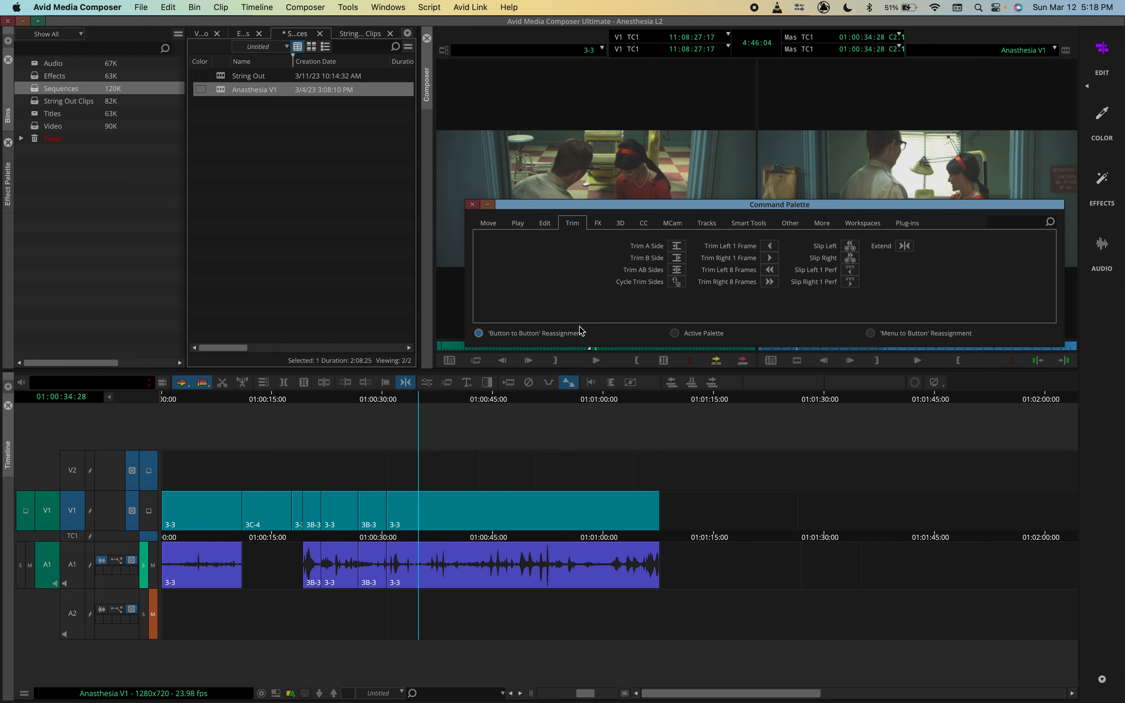
click(475, 205)
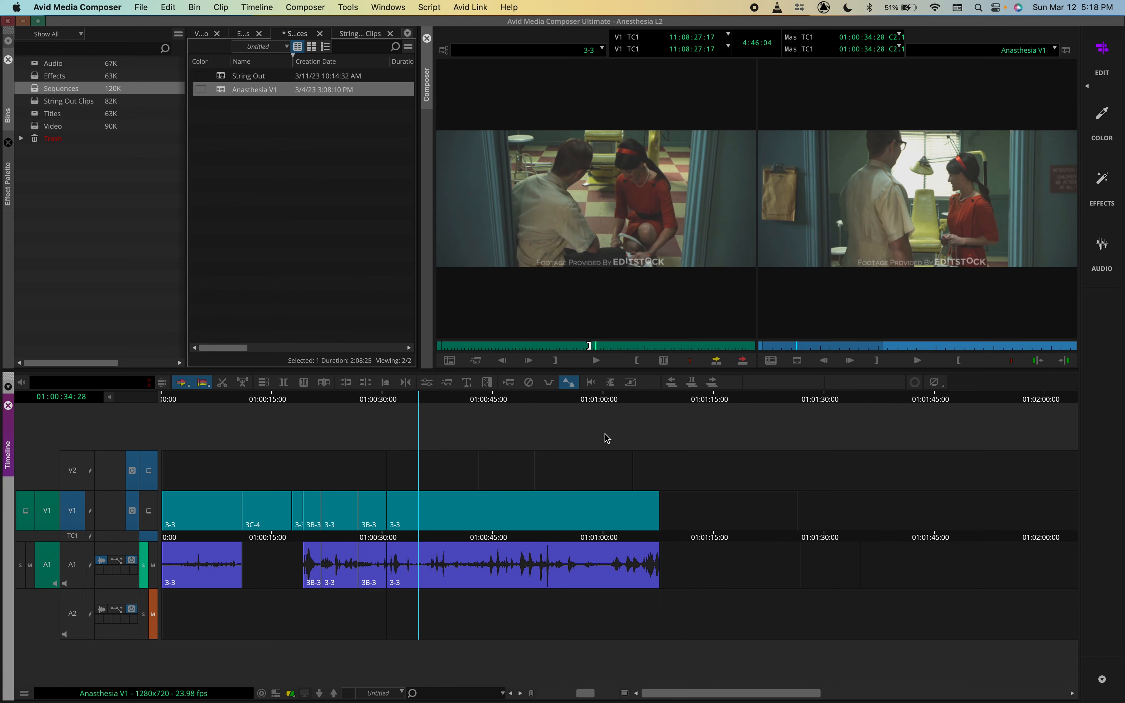
- Mark an OUT point at 01:00:36:09, extend the end of the last V1 3-3 clip to it, and undo the extension
key(o)
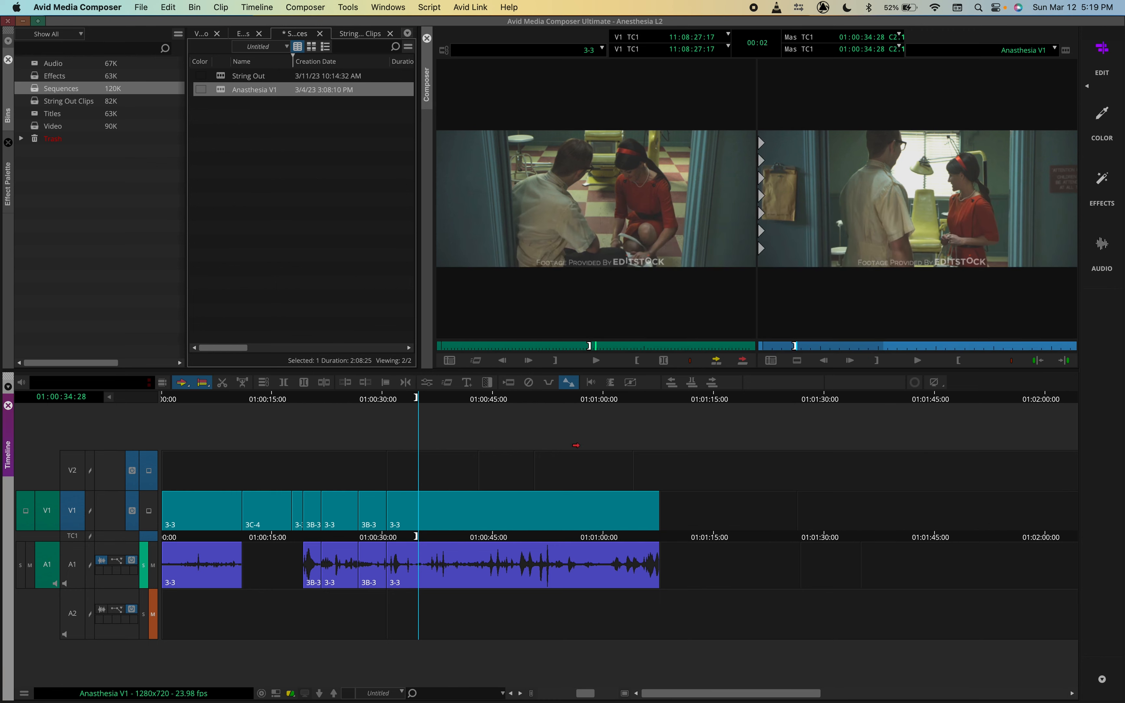
mouse_move(421, 401)
mouse_down()
mouse_move(458, 399)
mouse_move(336, 412)
mouse_move(418, 406)
mouse_move(460, 422)
mouse_move(390, 423)
mouse_move(423, 420)
mouse_move(428, 409)
mouse_move(413, 404)
mouse_move(315, 403)
mouse_move(430, 408)
mouse_up()
key(o)
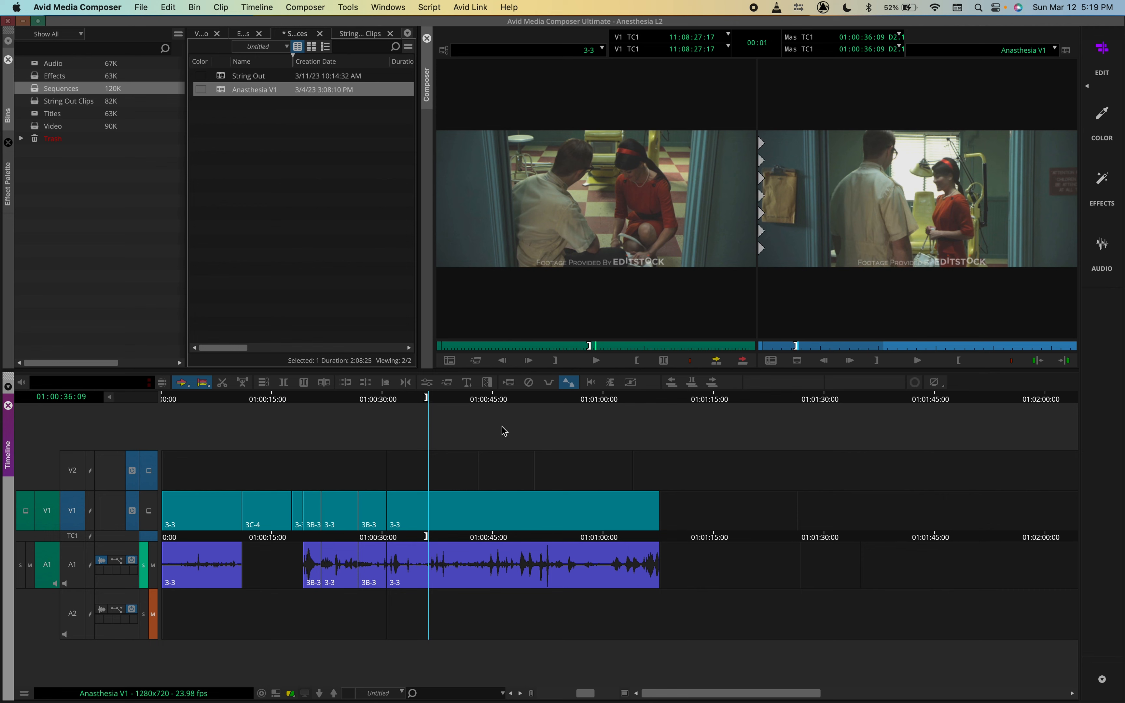
click(404, 387)
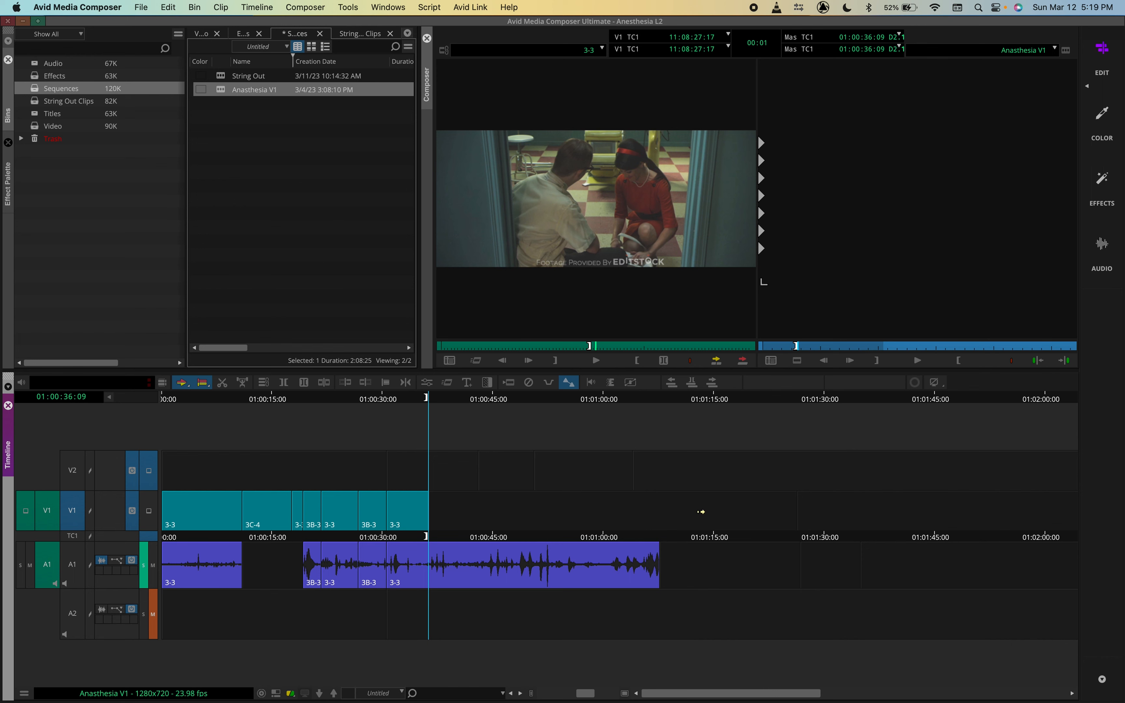
key(super+z)
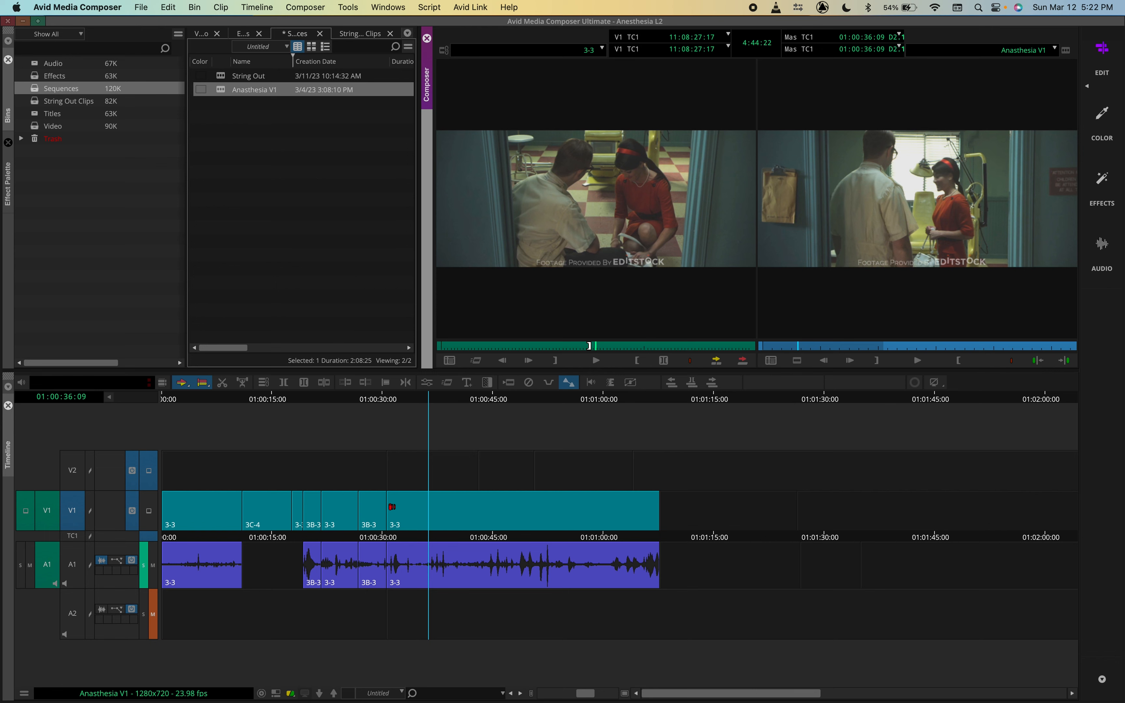
- Roll only the V1 edit before the last 3-3 clip forward by 115 frames to 01:00:35:11, and leave Trim mode
drag(386, 508, 419, 509)
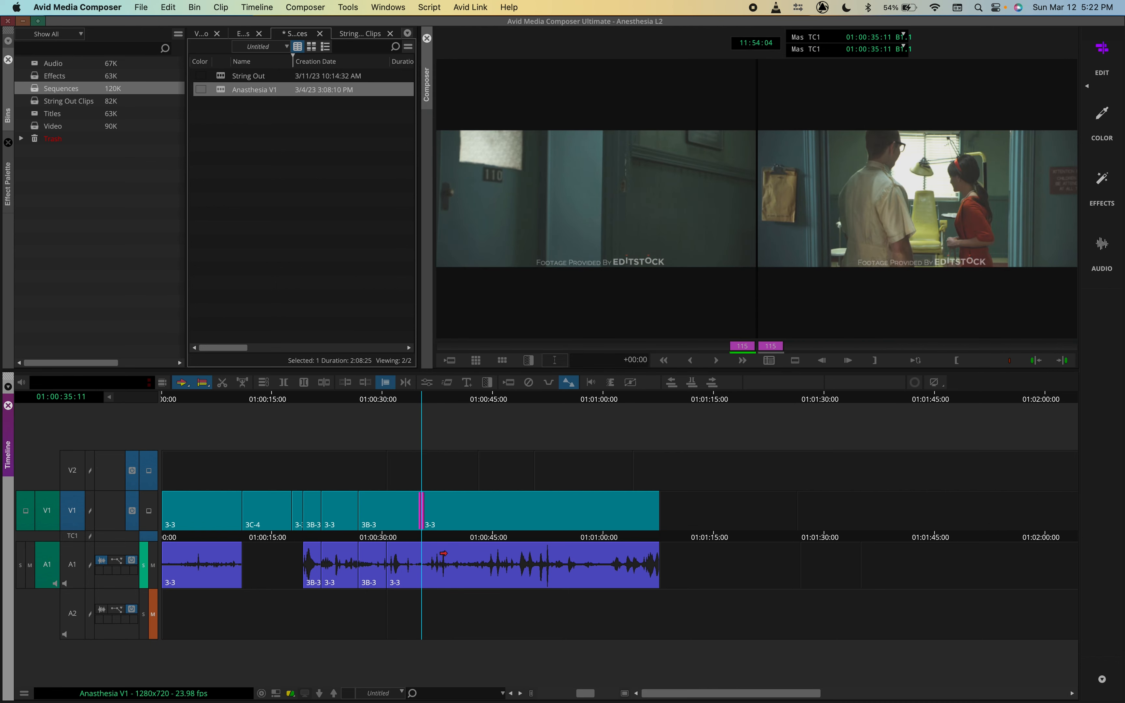
click(566, 523)
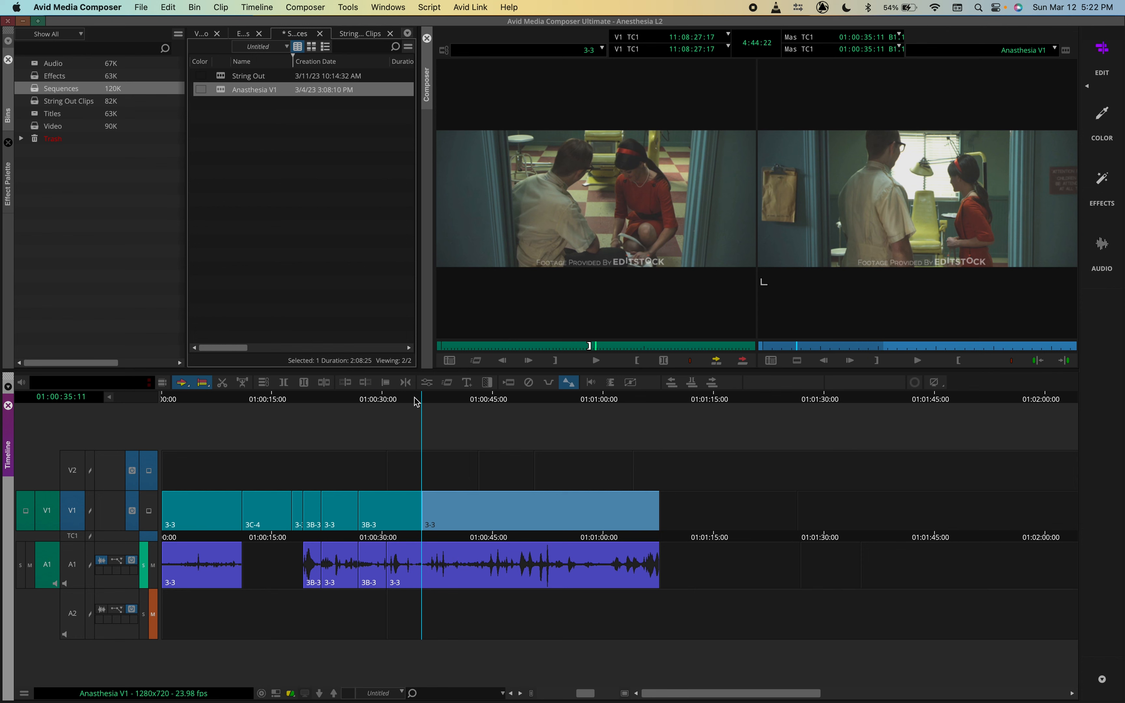
drag(416, 400, 402, 402)
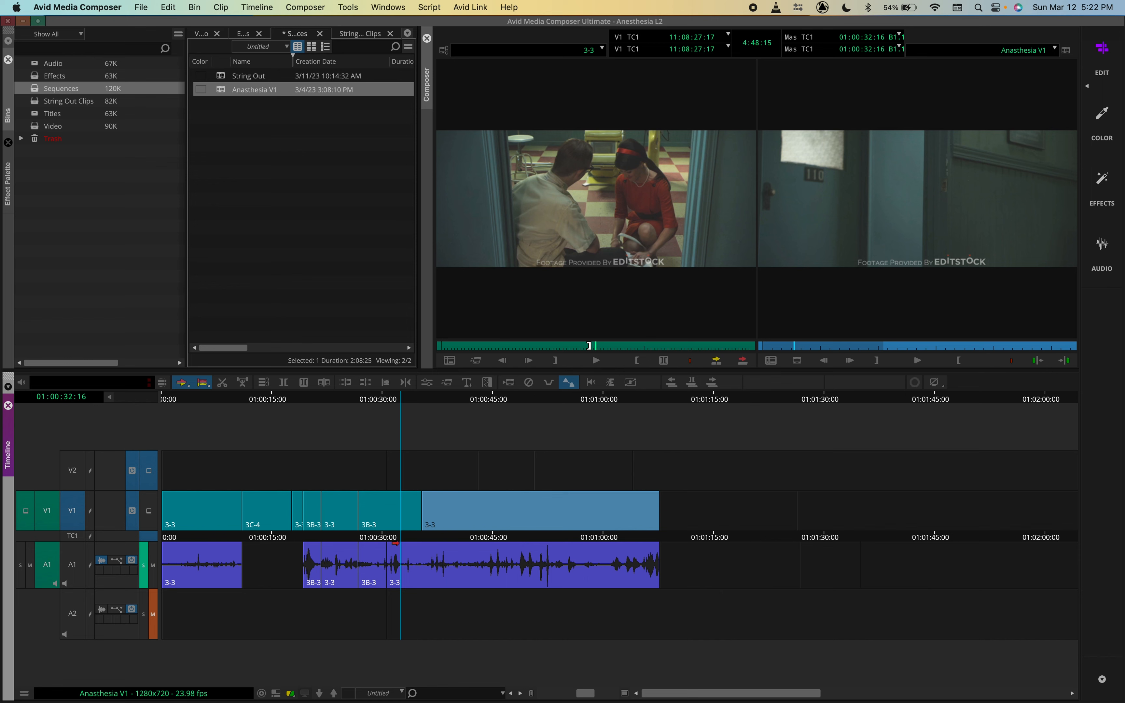
click(442, 503)
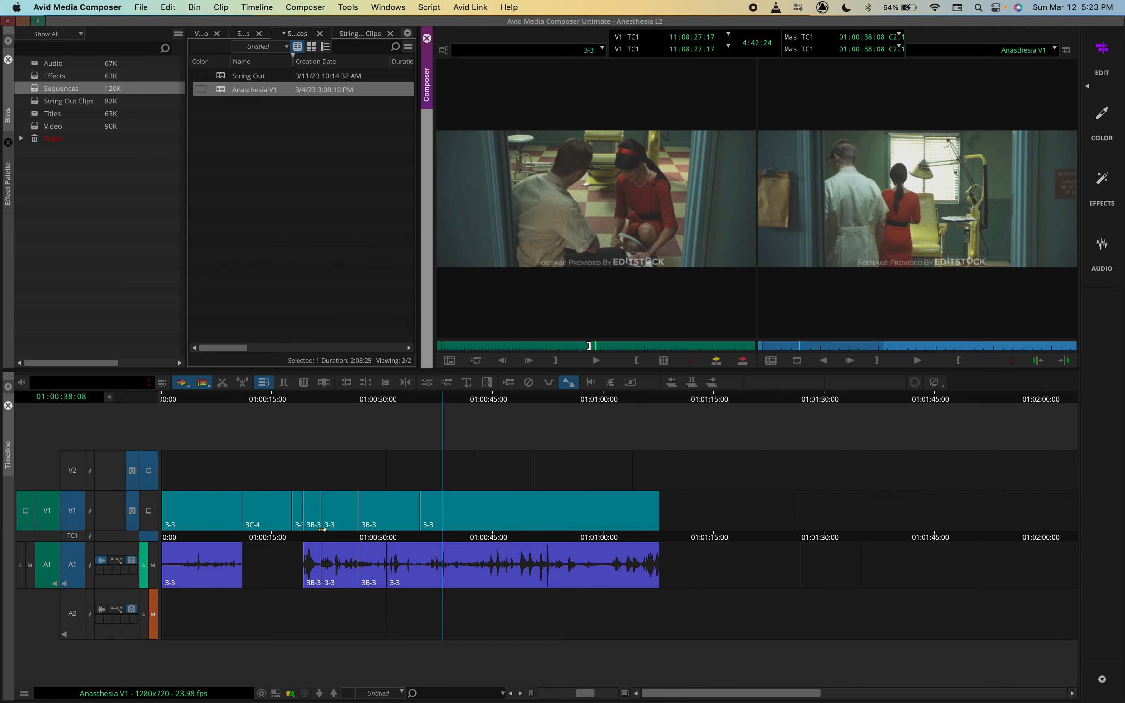
- Enter Trim mode at the V1 edit at 01:00:35:01 and add the offset A1 edit before the last 3-3 clip to the trim selection
mouse_move(442, 395)
mouse_down()
mouse_move(424, 396)
mouse_move(438, 394)
mouse_up()
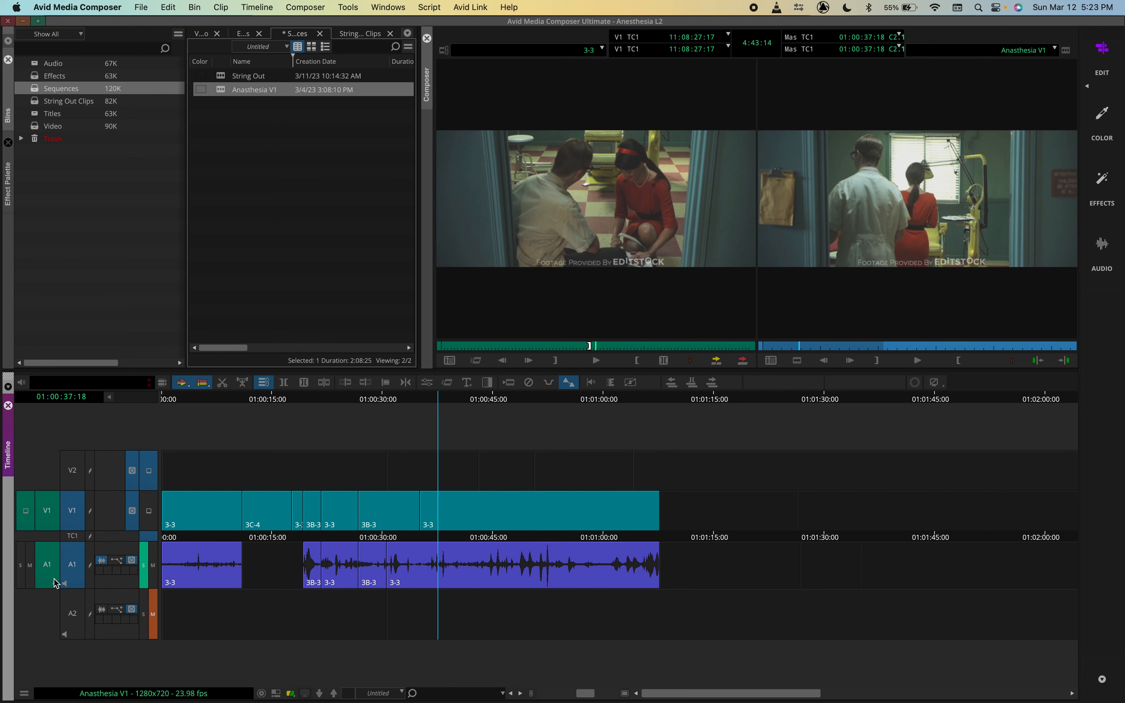
click(68, 577)
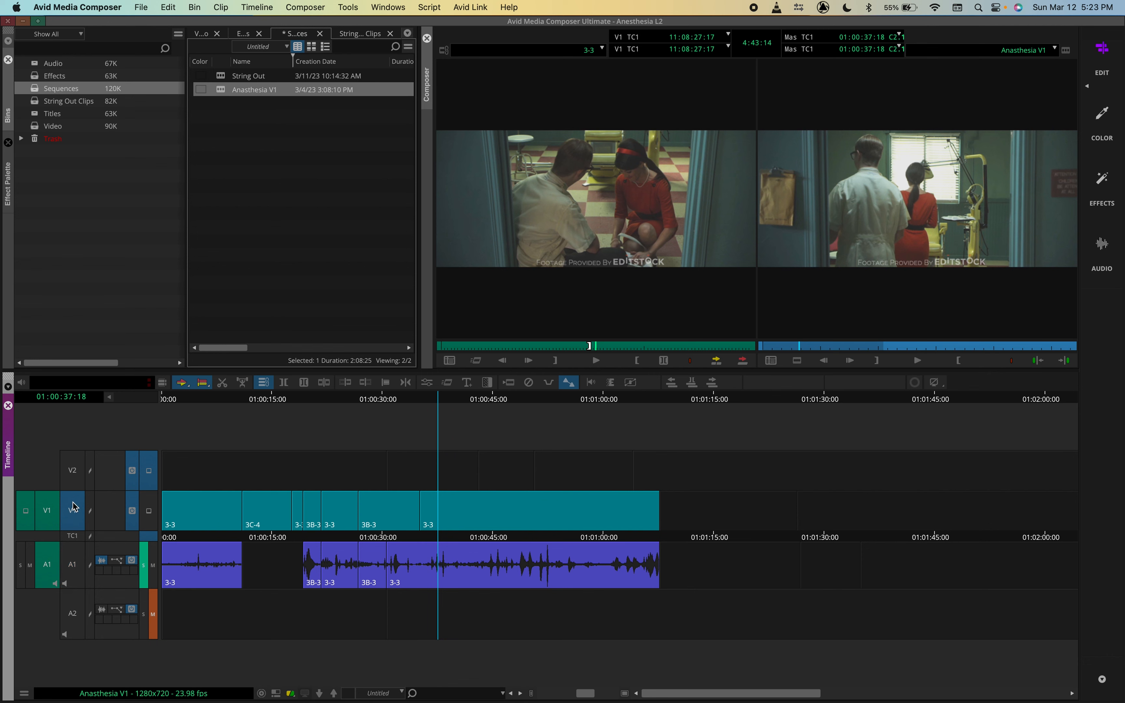
click(74, 574)
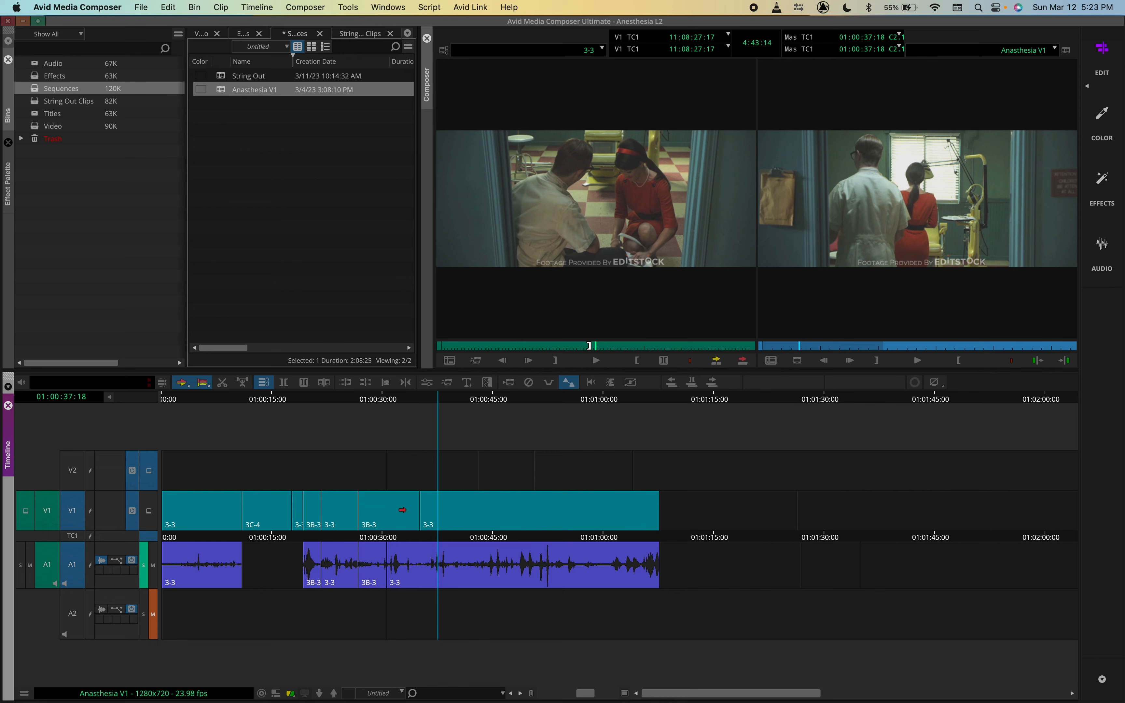
key(u)
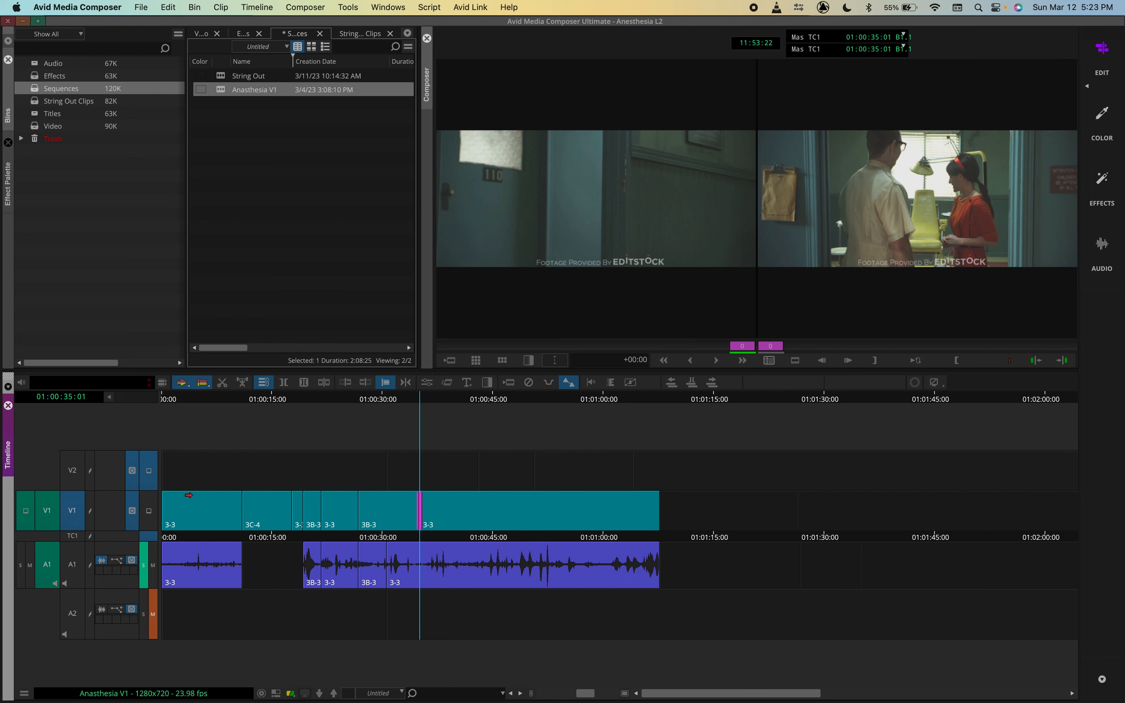
click(74, 578)
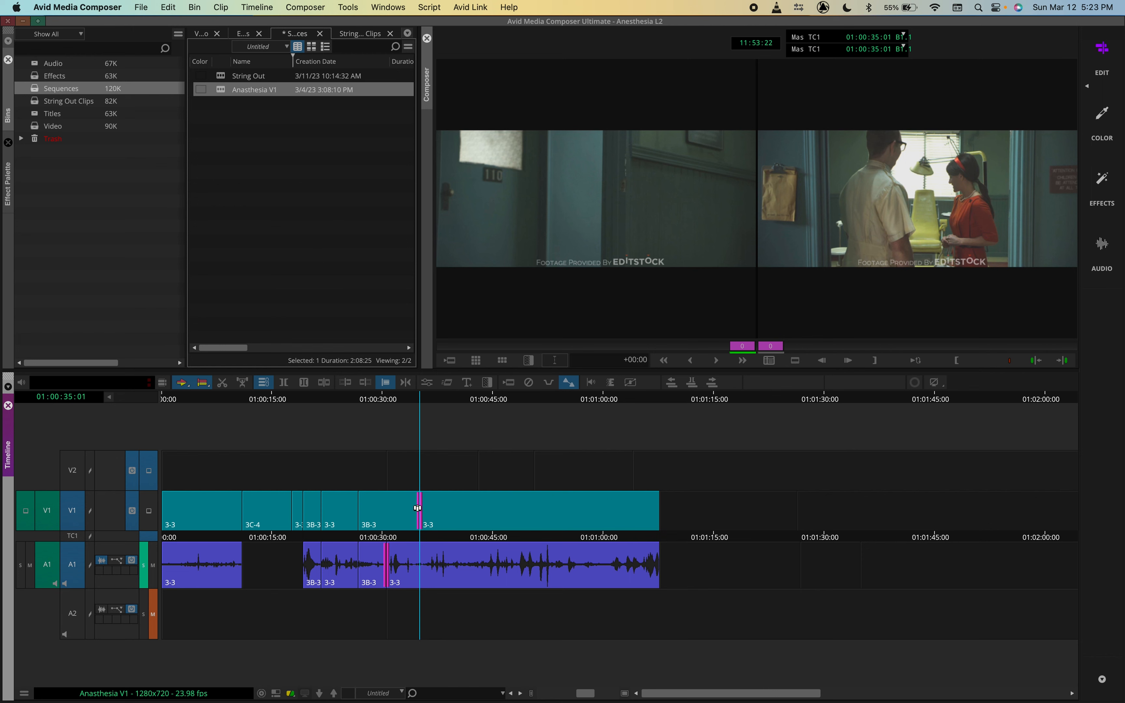
- Roll the V1 and A1 edits before the last 3-3 clip back together, taking the V1 edit to 01:00:33:15
key(period)
drag(417, 508, 417, 508)
key(j)
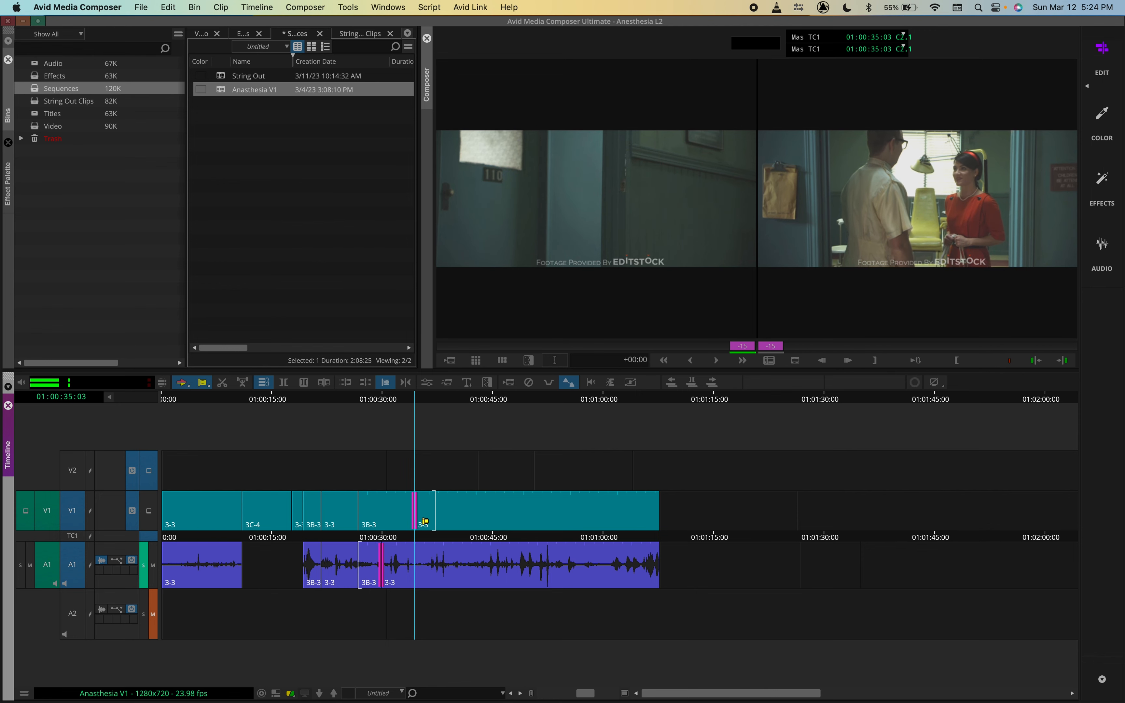
key(k)
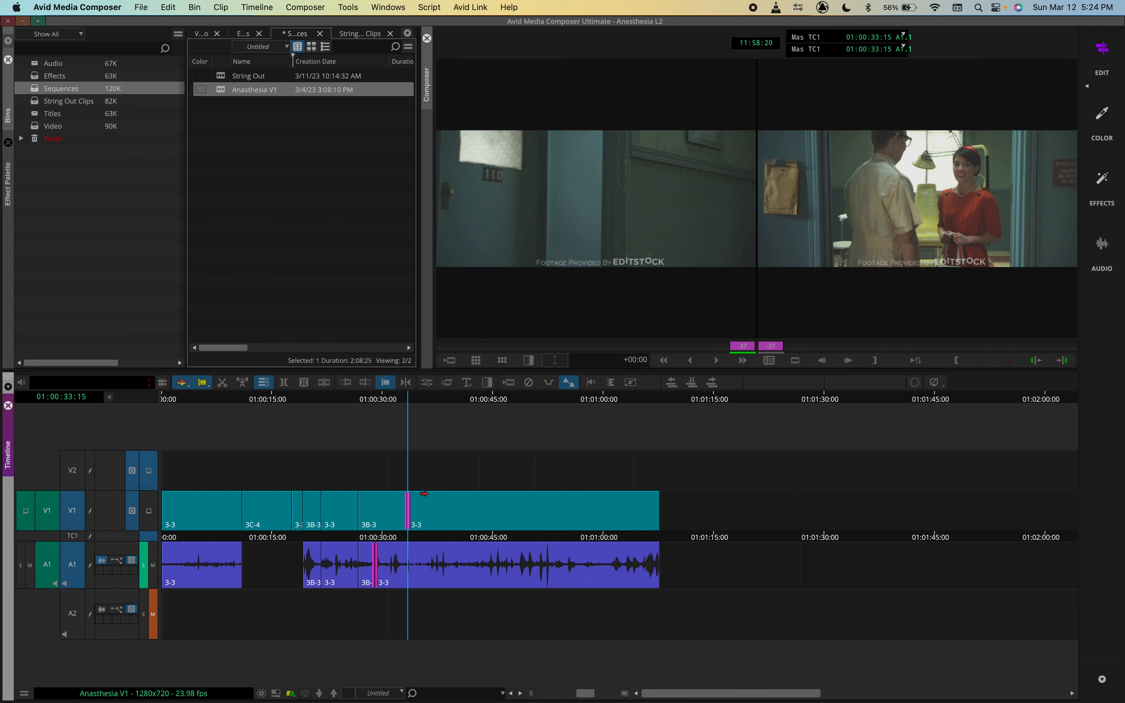
- Leave Trim mode, turn off Link Selection and clear the selection of the last 3B-3 clip
click(379, 511)
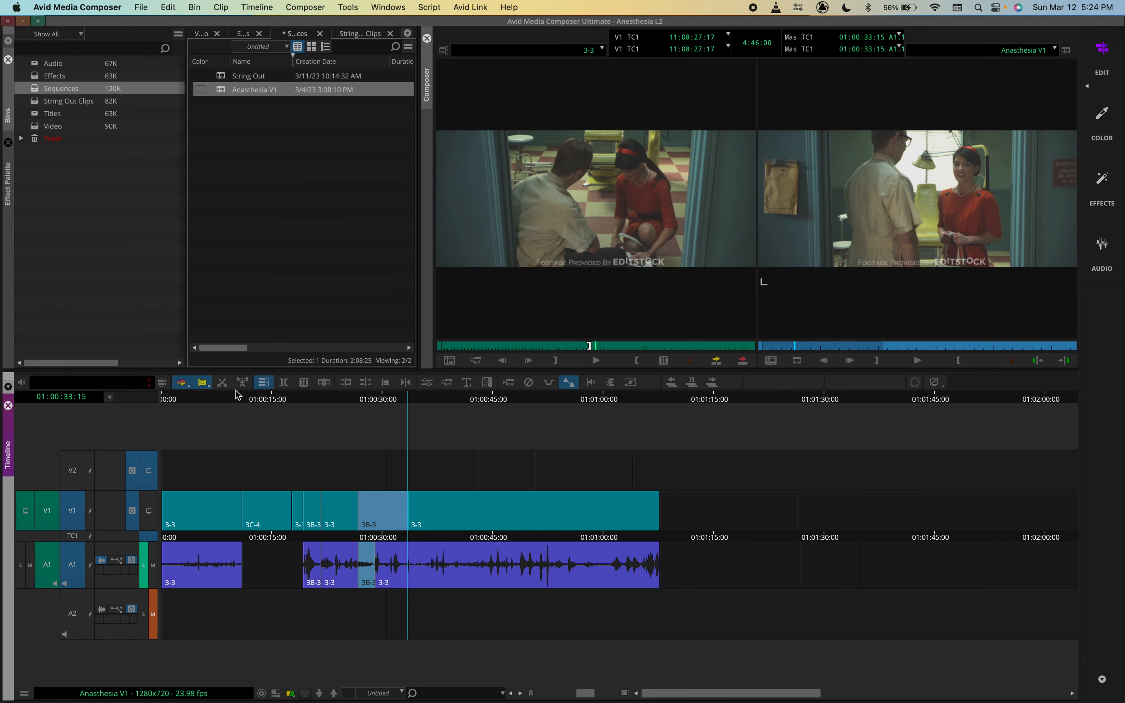
click(261, 381)
click(322, 424)
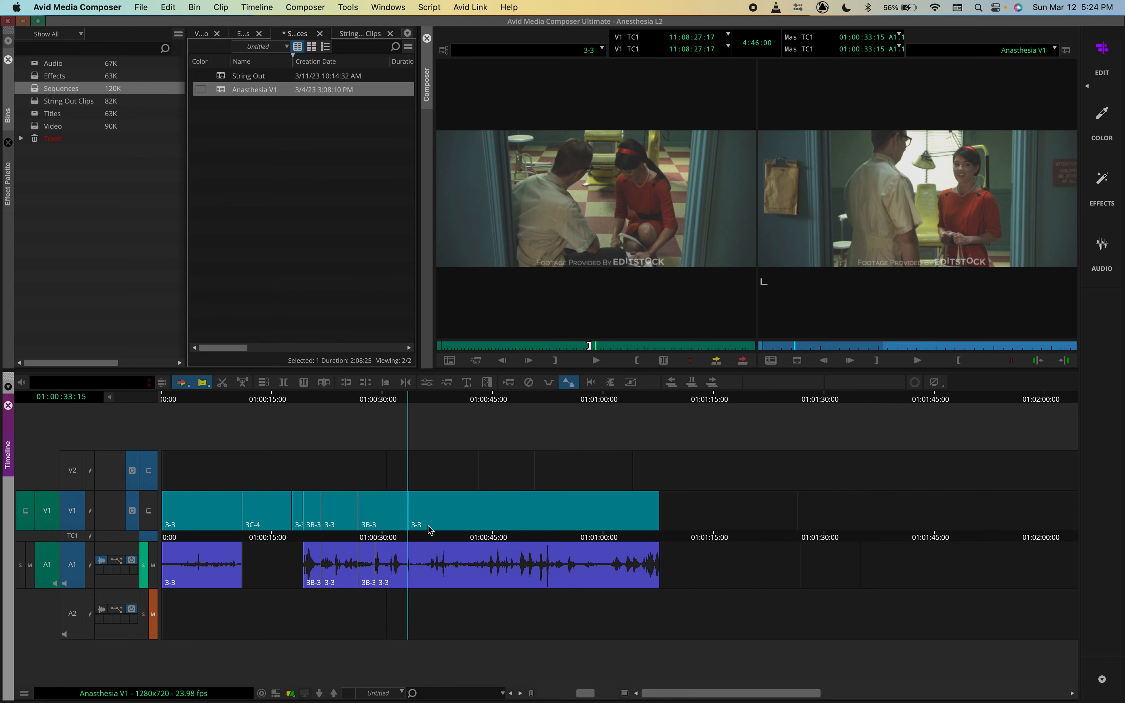
- Roll only the V1 edit before the last 3-3 clip forward to 01:00:37:06, and undo it and the earlier two-track roll
click(409, 510)
drag(444, 511, 570, 510)
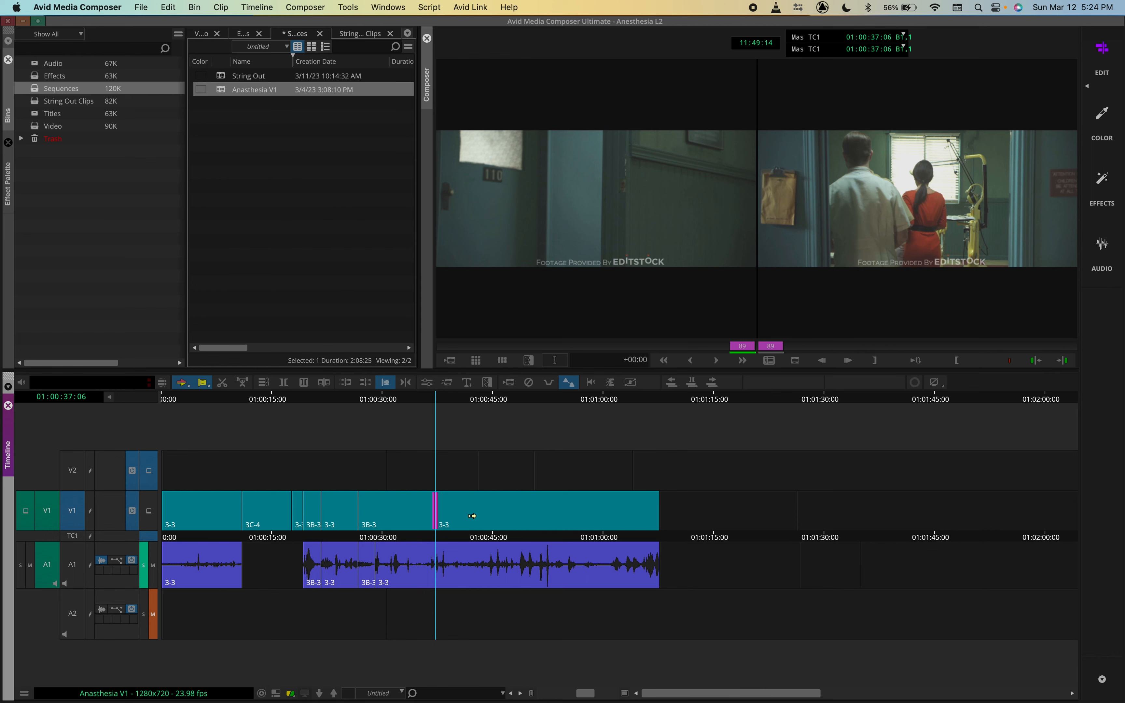
key(super+z)
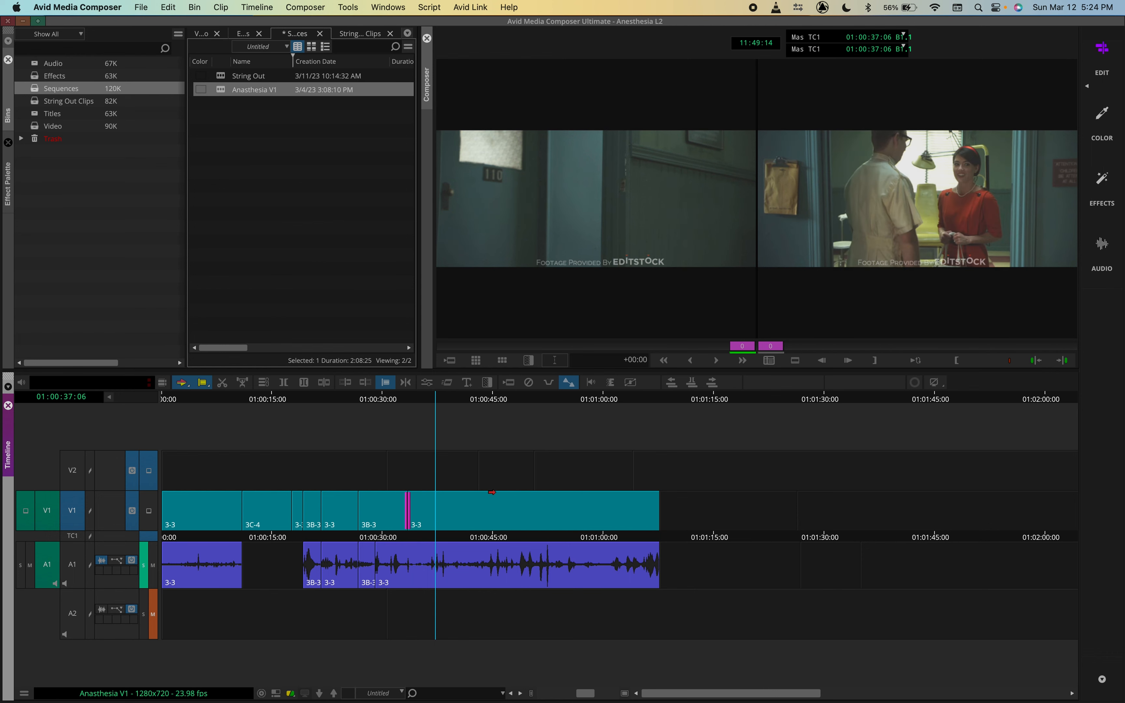
key(super+z)
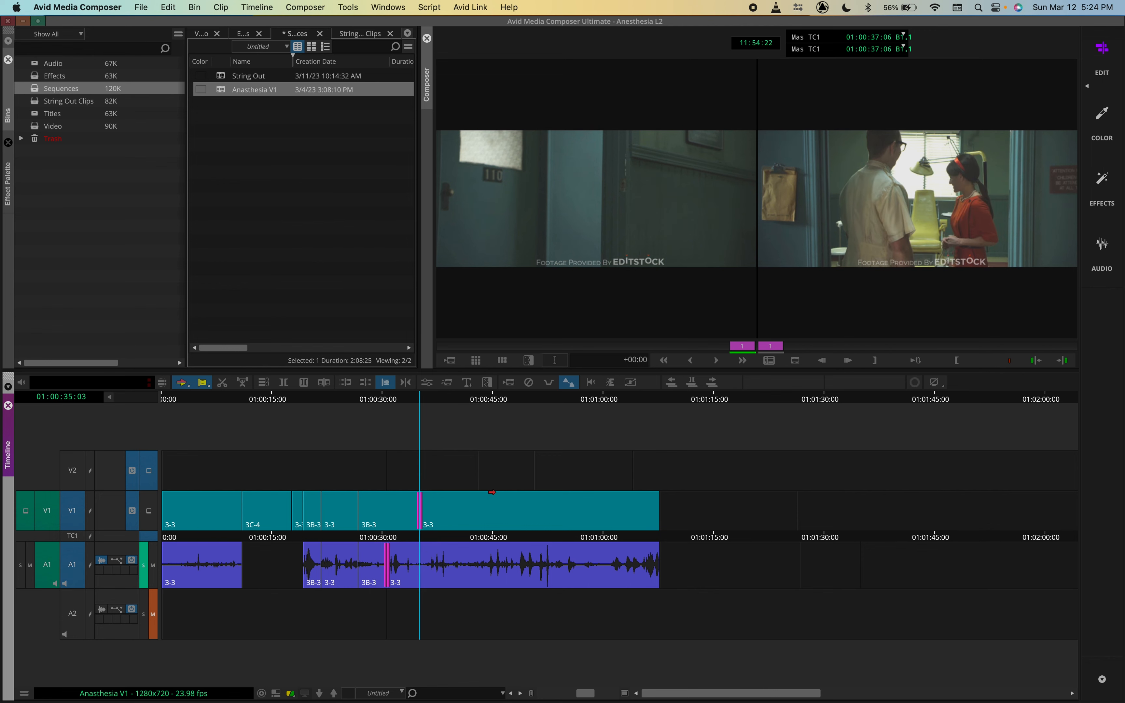
- Try rolling the V1 edits before the last 3B-3 clip and before the last 3-3 clip forward, undoing each trim
click(358, 501)
drag(357, 504, 453, 507)
key(super+z)
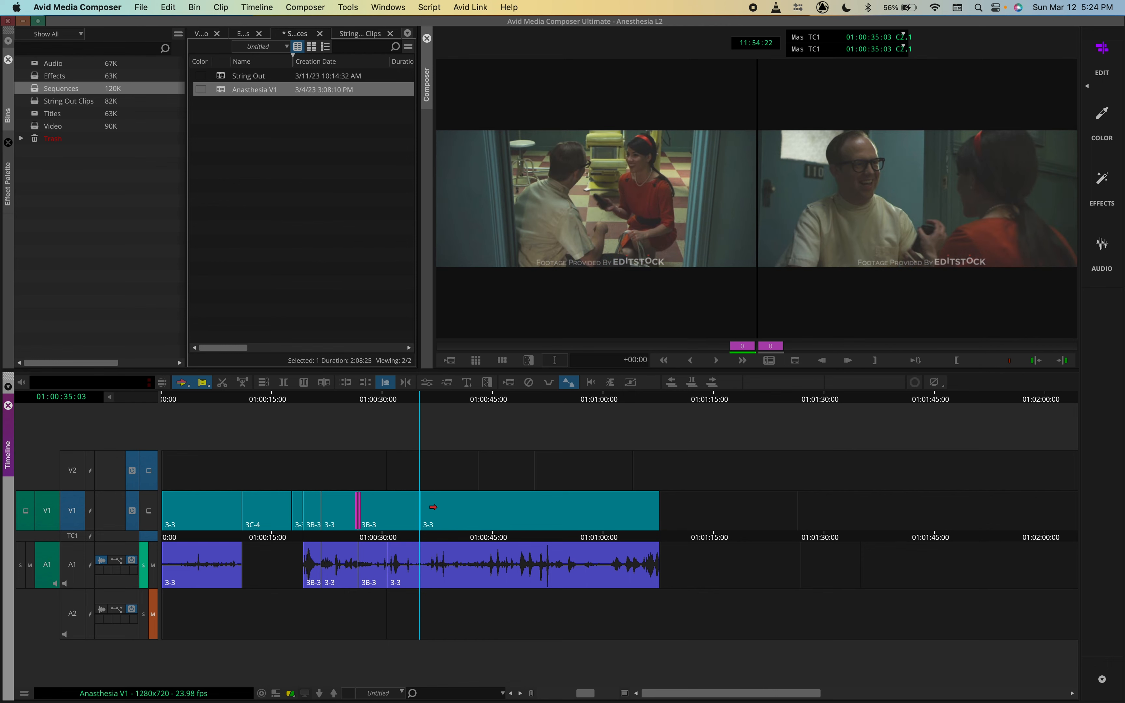
drag(420, 510, 475, 514)
key(super+z)
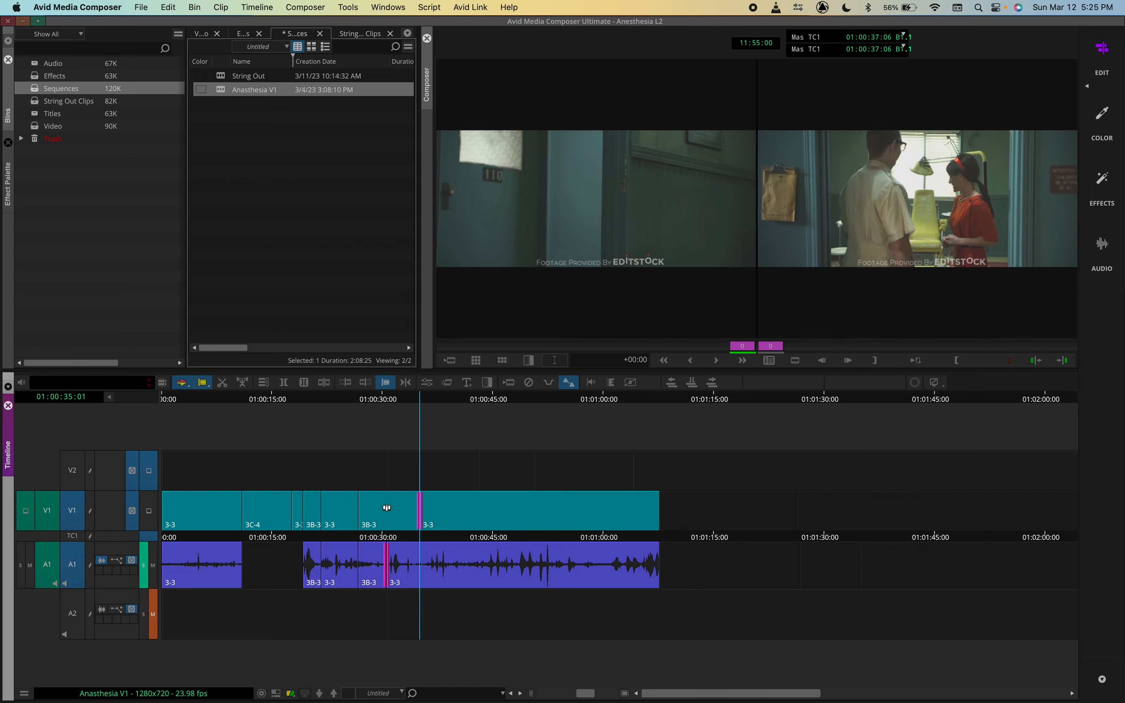
- Try rolling the V1 edit between the first 3-3 clip and 3C-4 backward, undo it and leave Trim mode
click(245, 505)
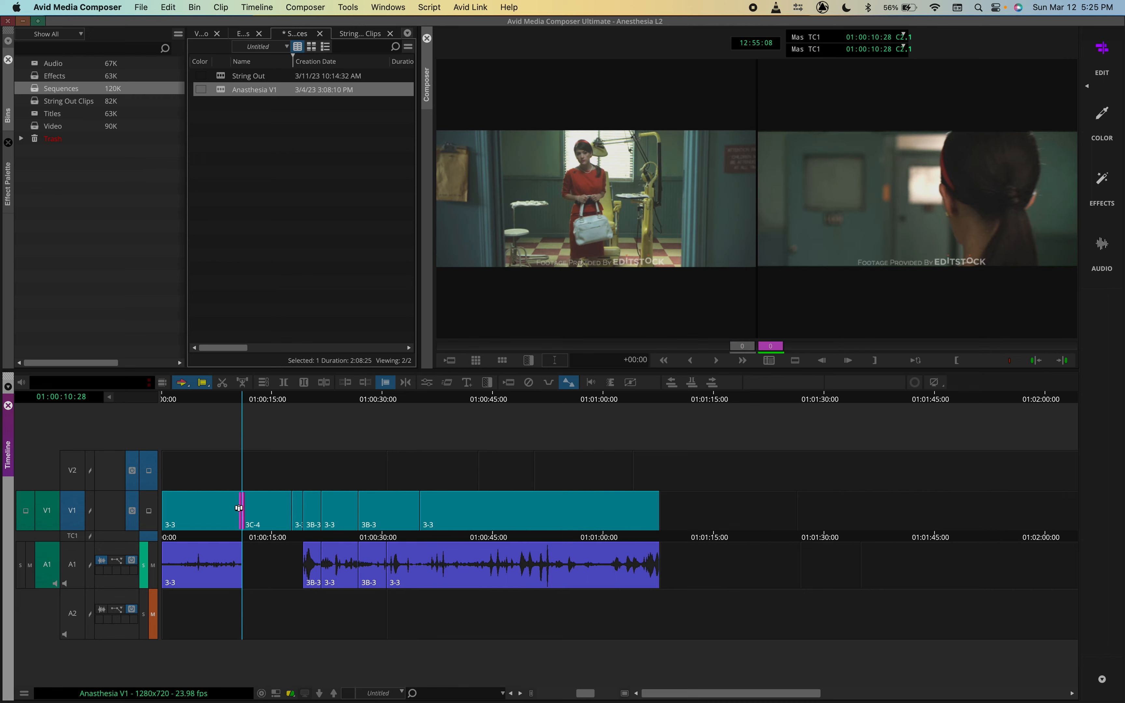
drag(245, 505, 73, 505)
key(super+z)
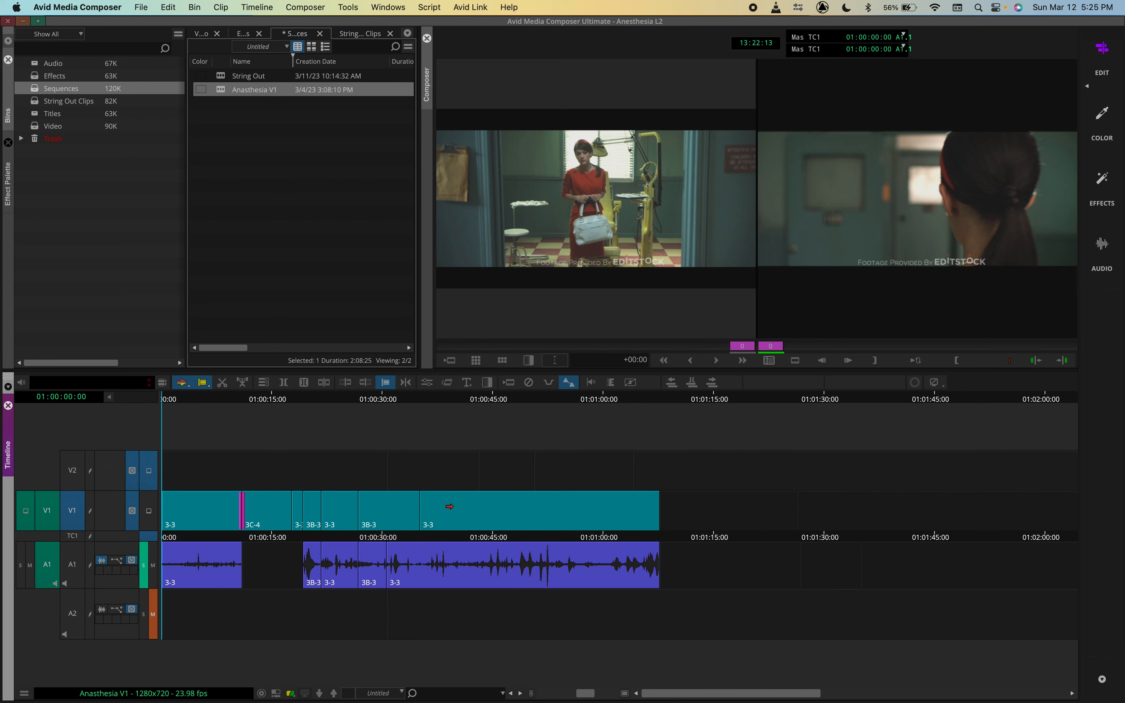
click(478, 398)
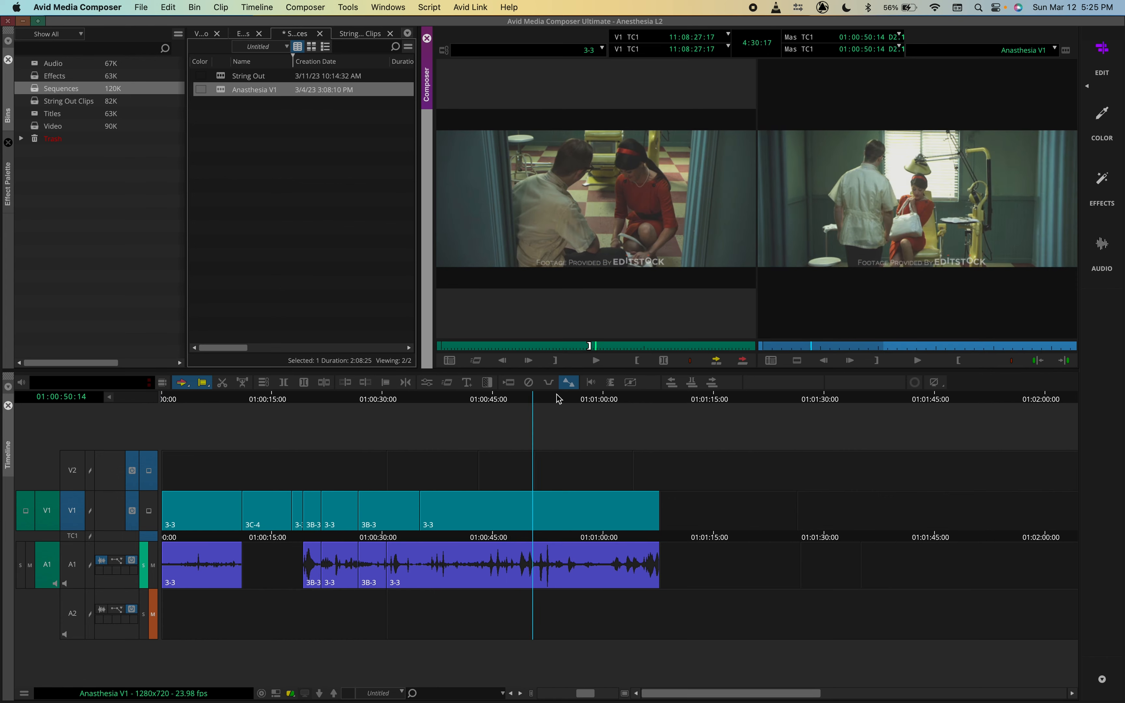
click(410, 428)
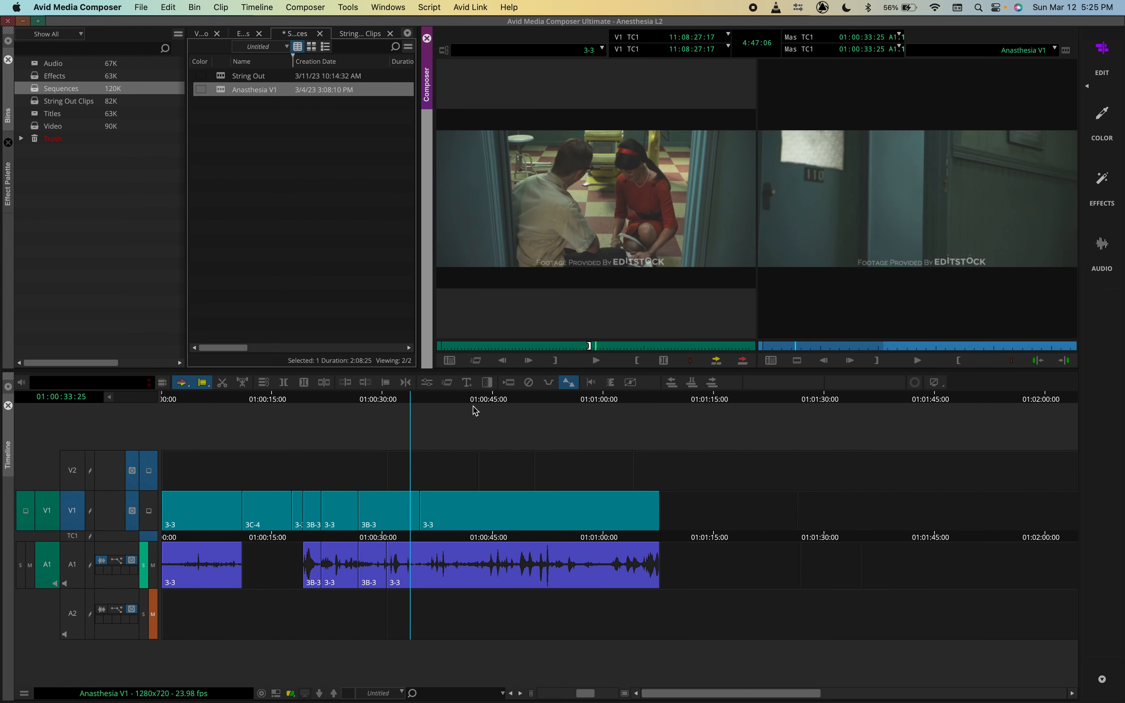
- Roll the V1 and A1 edits before the last 3-3 clip forward together by 52 frames, taking the V1 edit to 01:00:37:06
click(423, 504)
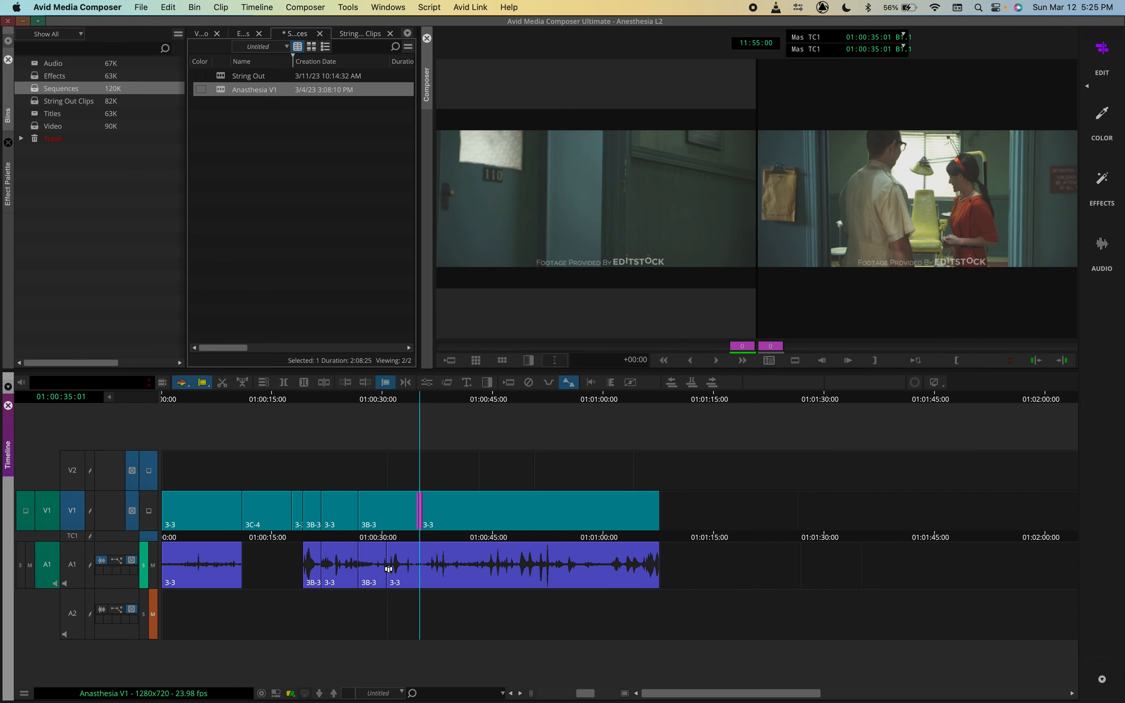
click(74, 564)
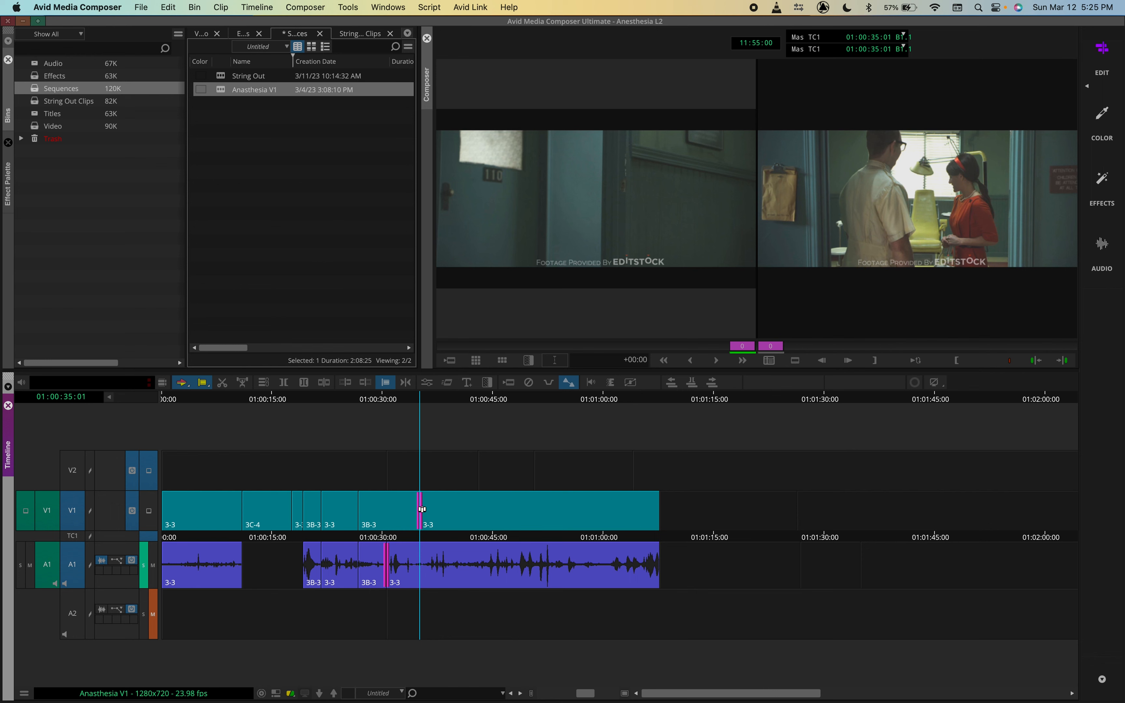
drag(421, 509, 494, 507)
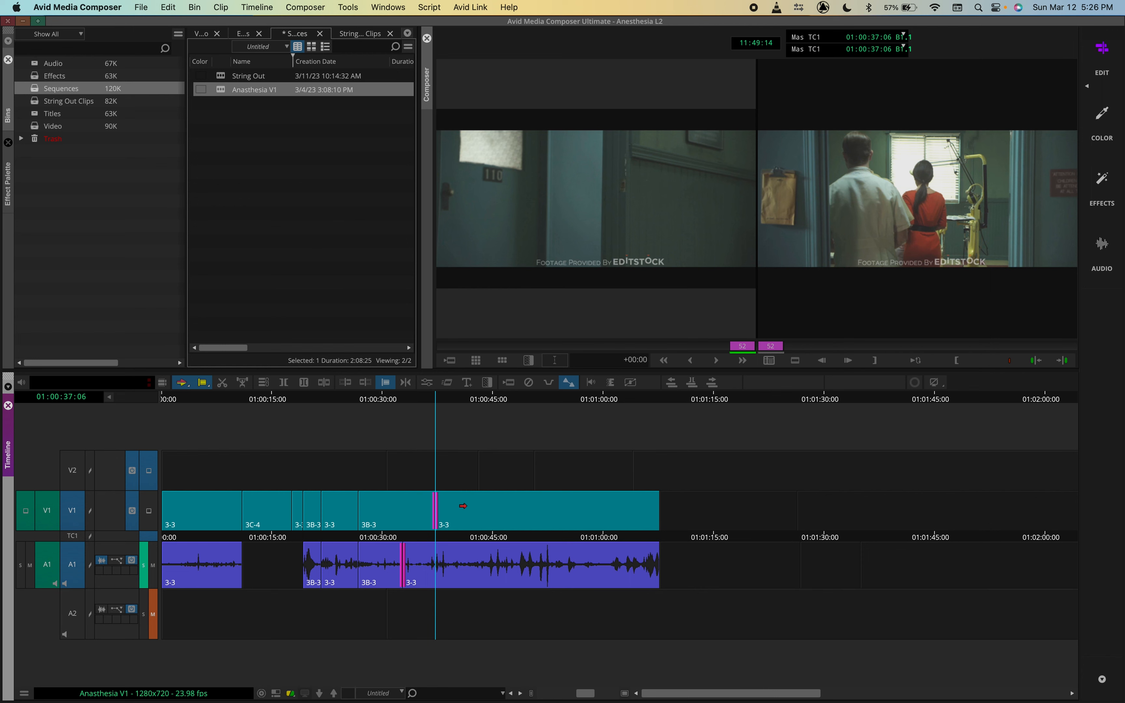
- Set both edits before the last 3-3 clip to an incoming-side ripple trim, and play the trim loop to review it
click(407, 571)
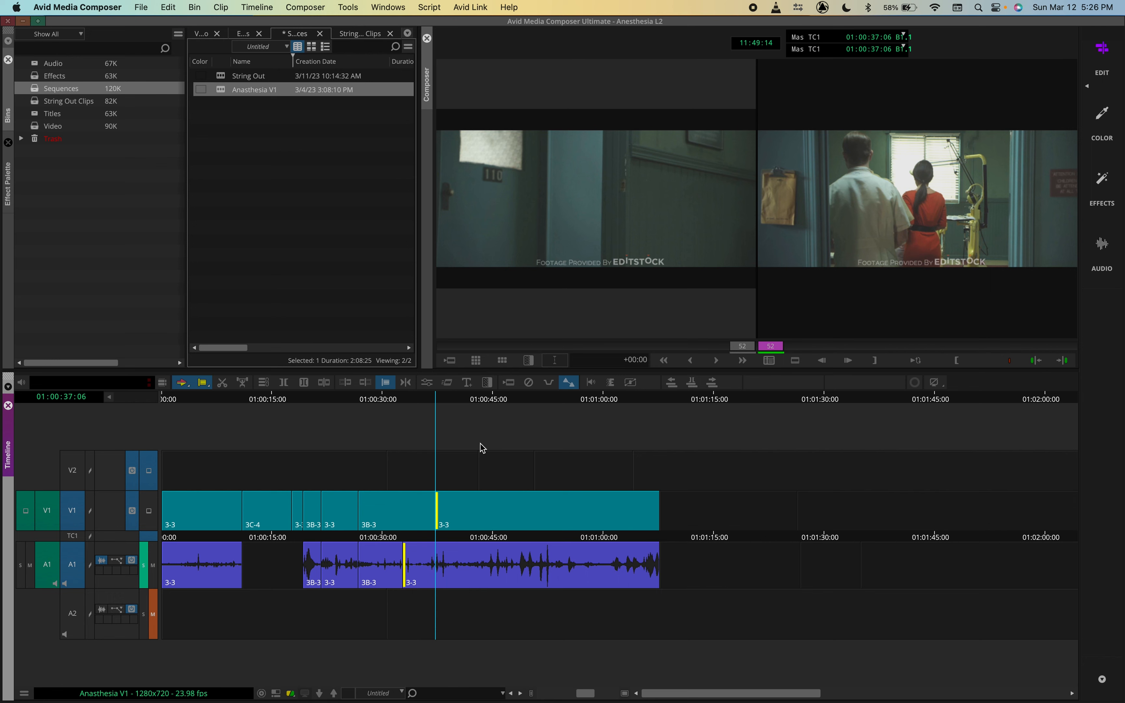
key(space)
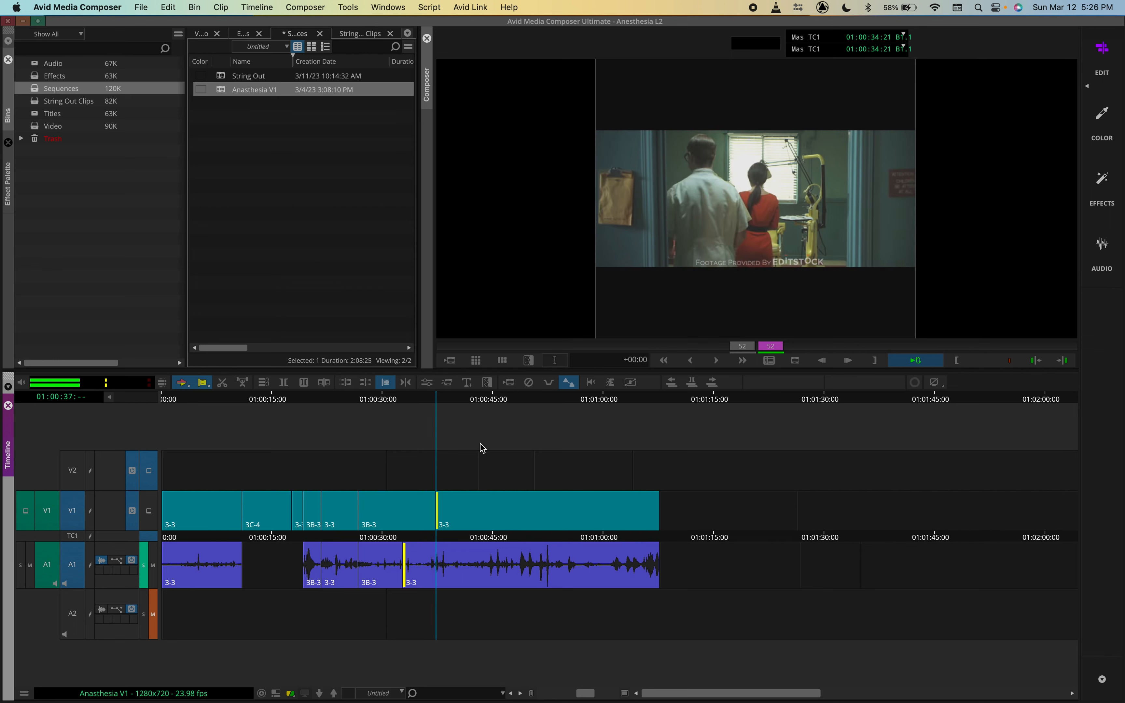
key(space)
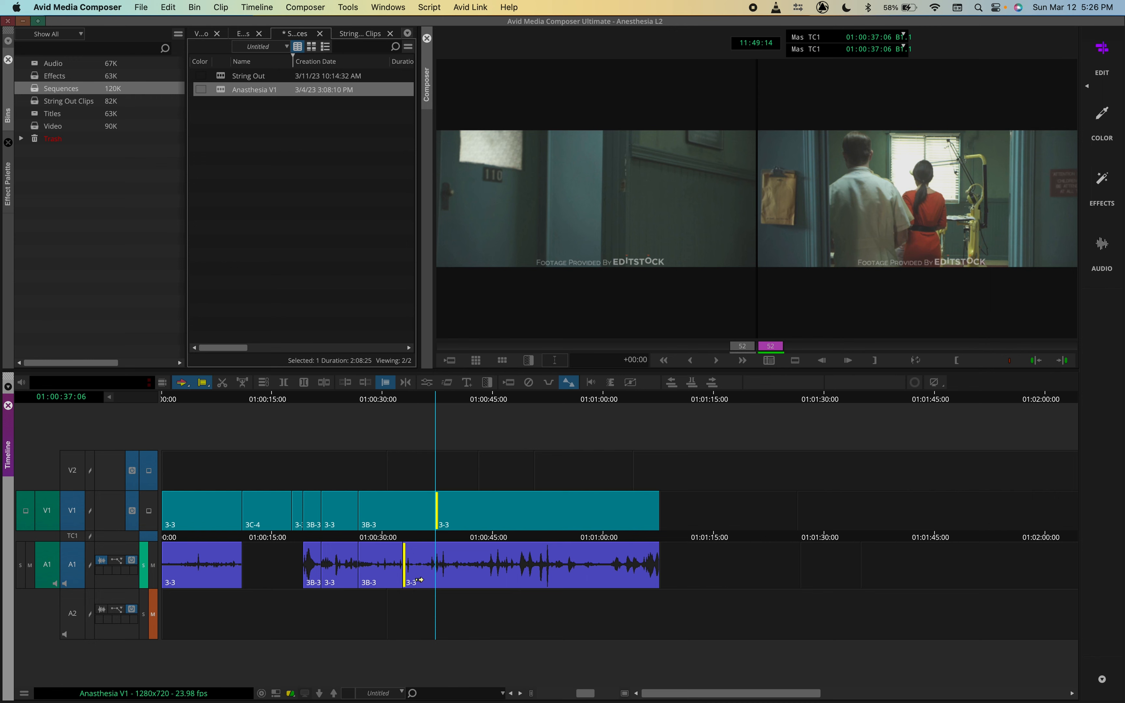
- Roll only the V1 edit before the last 3-3 clip back 107 frames to 01:00:32:23, leave Trim mode and save
click(409, 581)
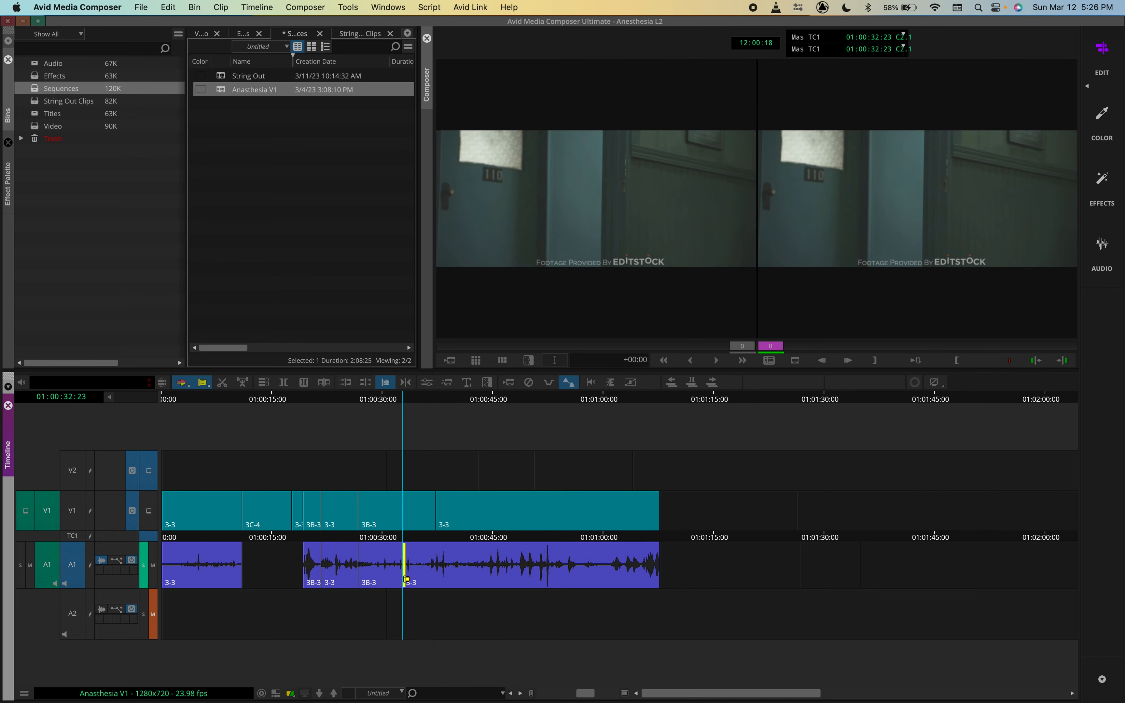
click(74, 511)
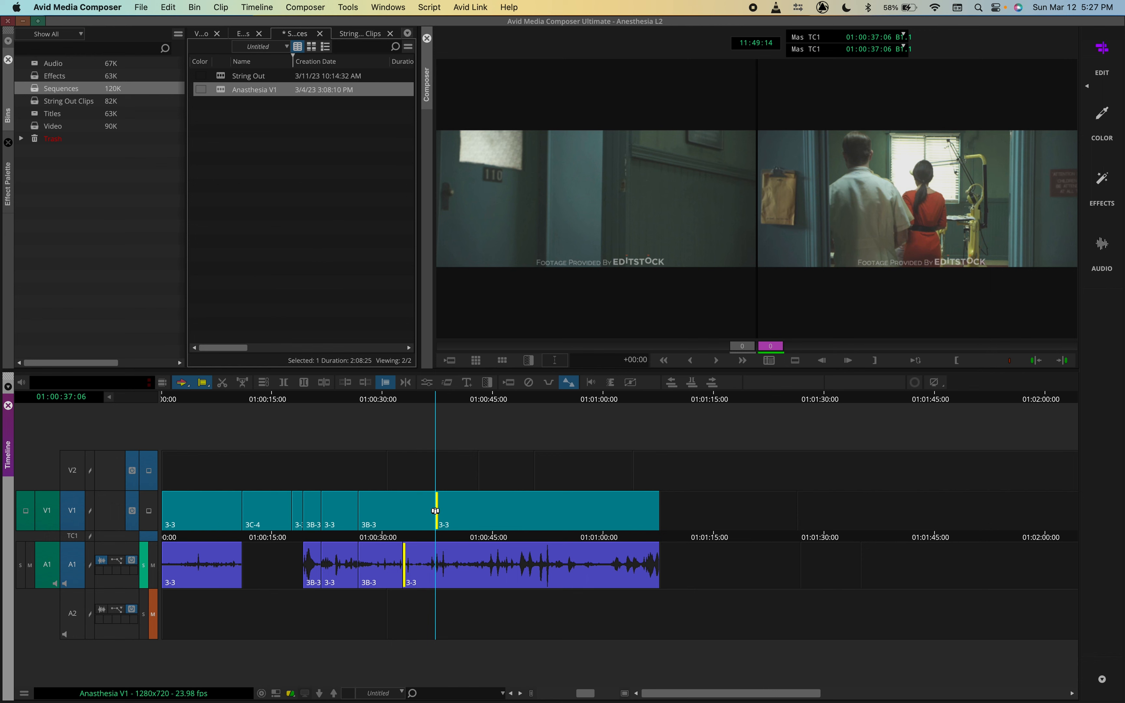
click(435, 511)
click(73, 570)
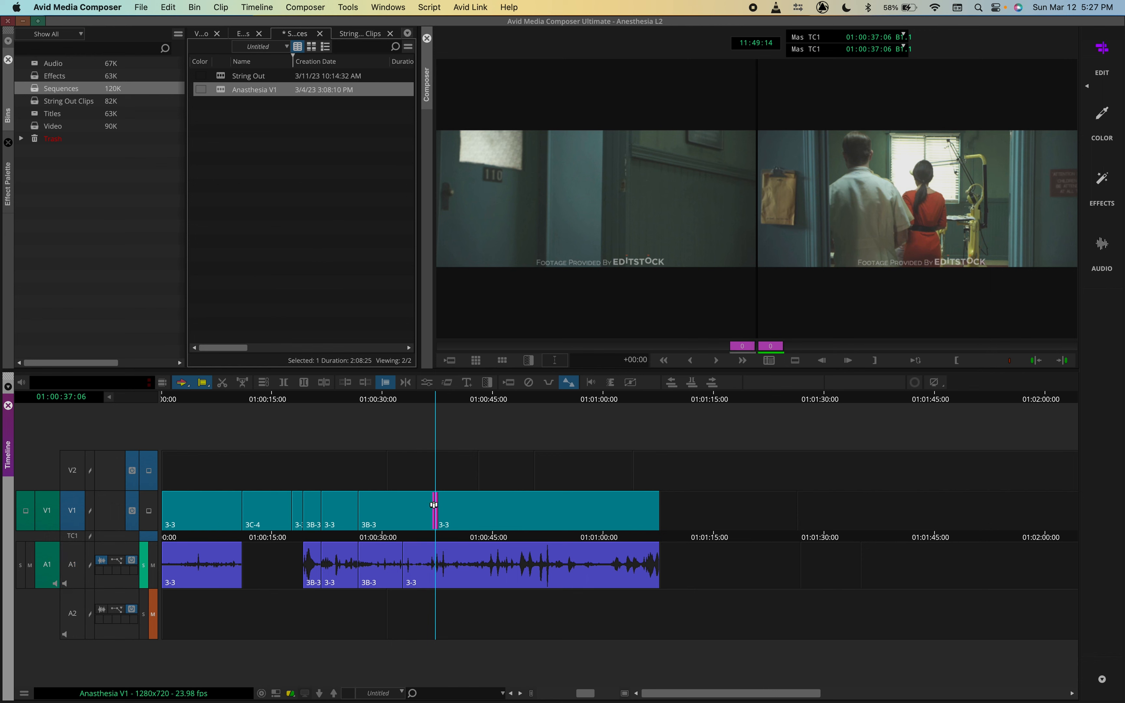
drag(433, 504, 403, 509)
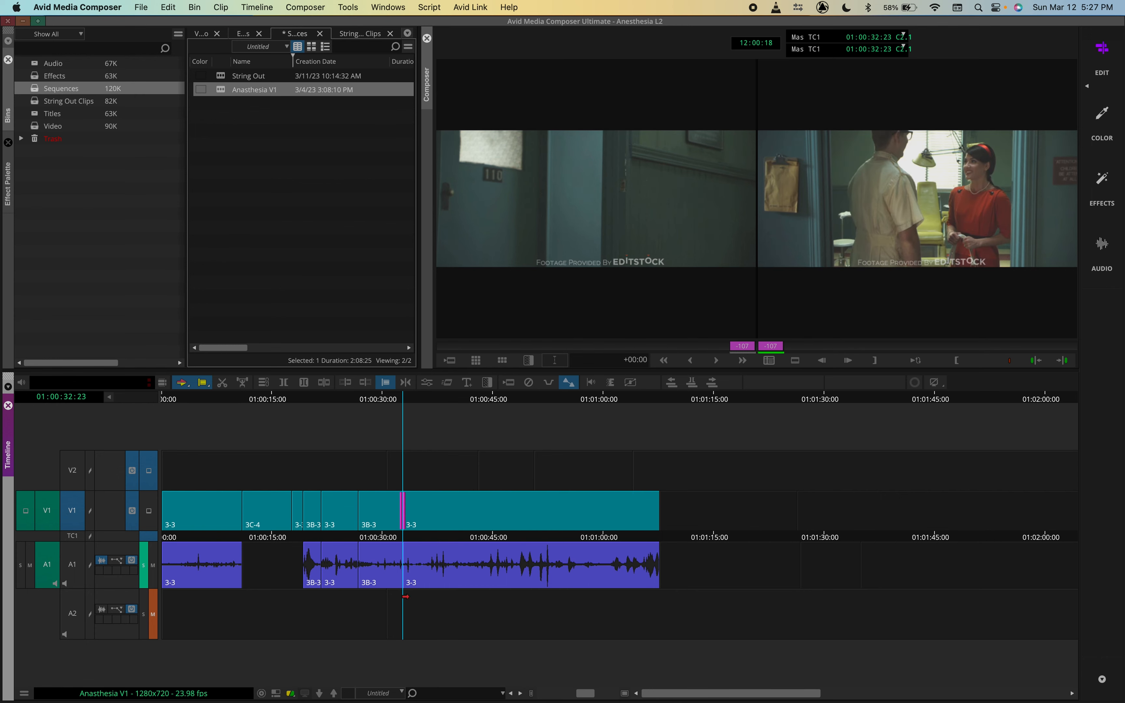
mouse_move(399, 409)
mouse_down()
mouse_move(432, 411)
mouse_move(391, 412)
mouse_move(415, 412)
mouse_up()
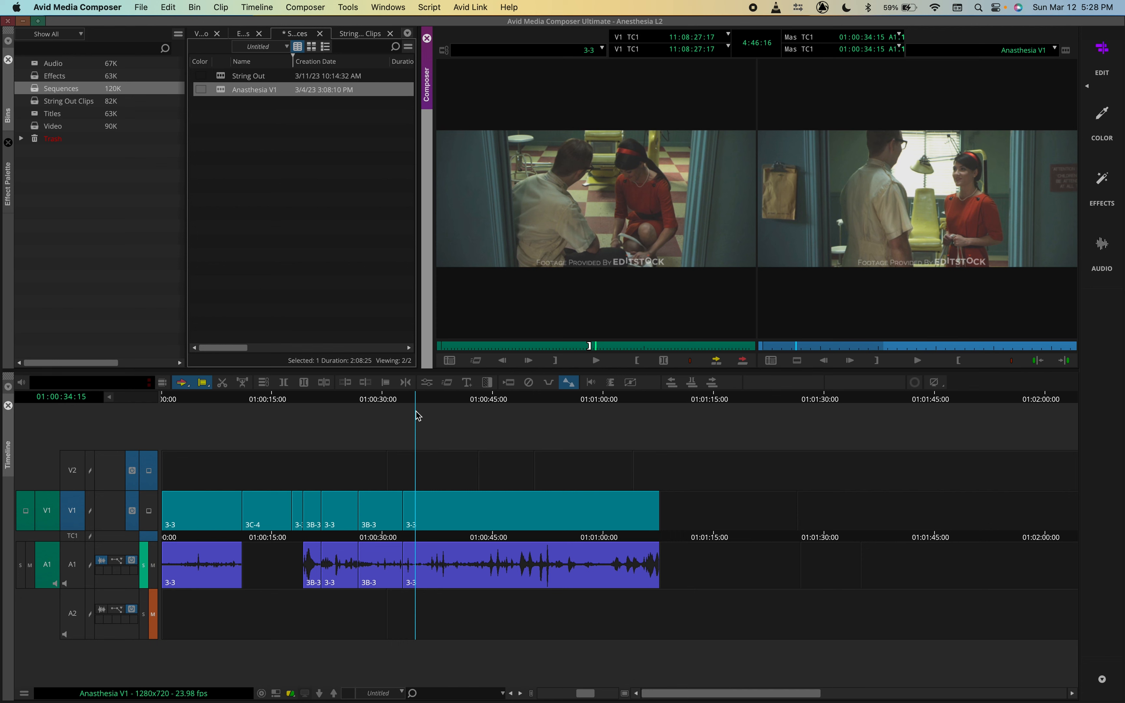
key(super+s)
- Park at 01:00:28:09 and check the Select Filler with Segment Tools option for the timeline, leaving it as set
drag(417, 399, 370, 394)
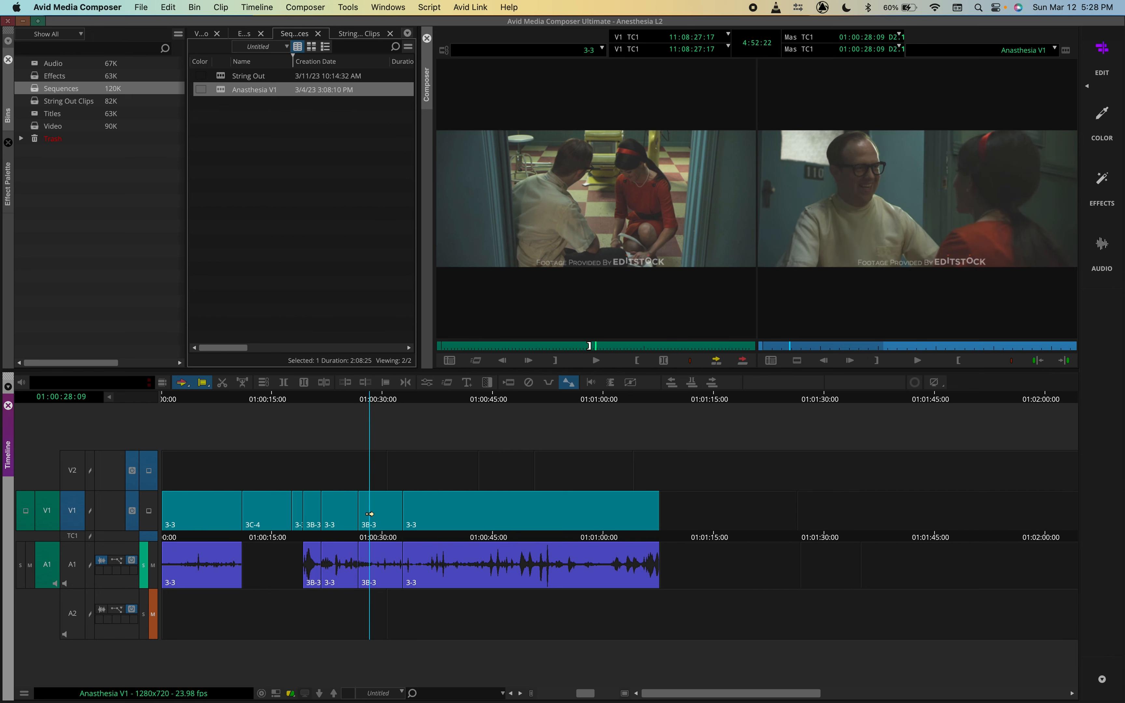
right_click(380, 511)
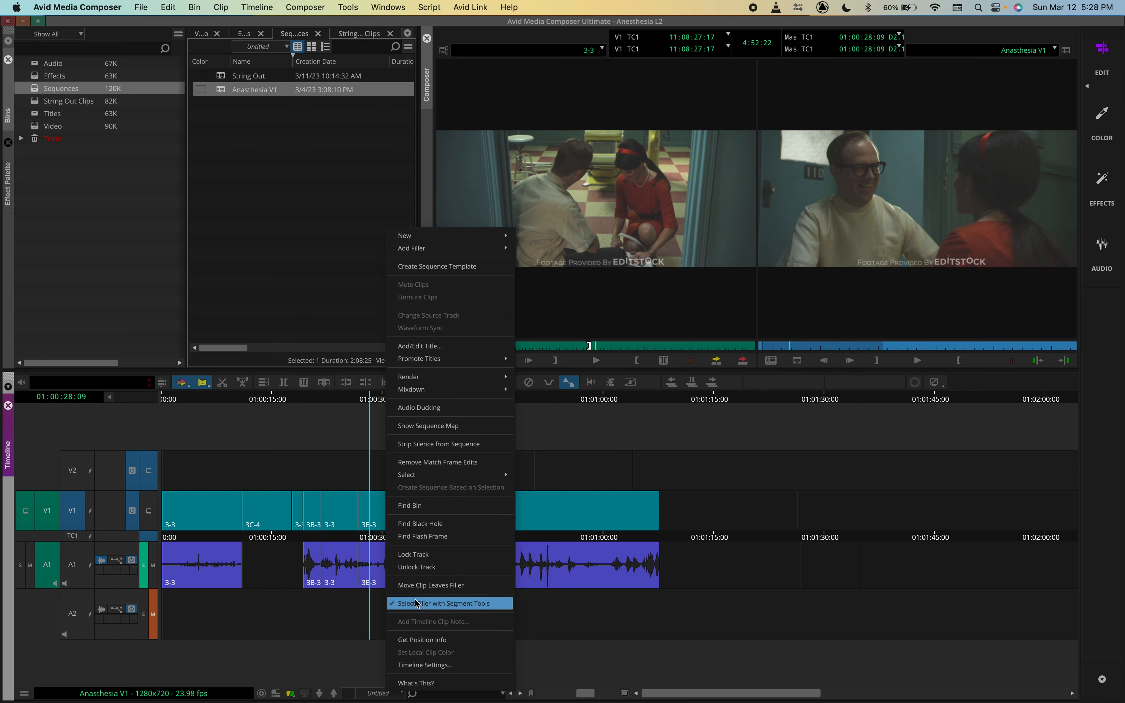
click(646, 262)
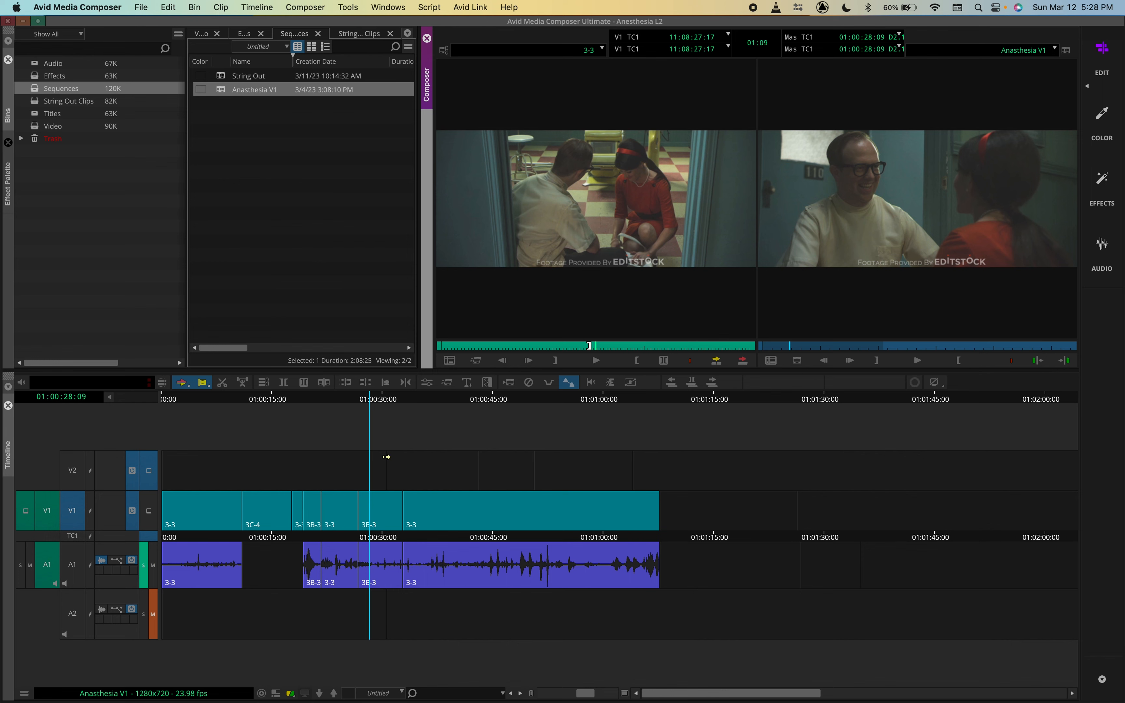
- Load clip 3B-3 from the Video bin and mark its IN at 01:03:47:16 and OUT at 01:03:52:22
double_click(35, 125)
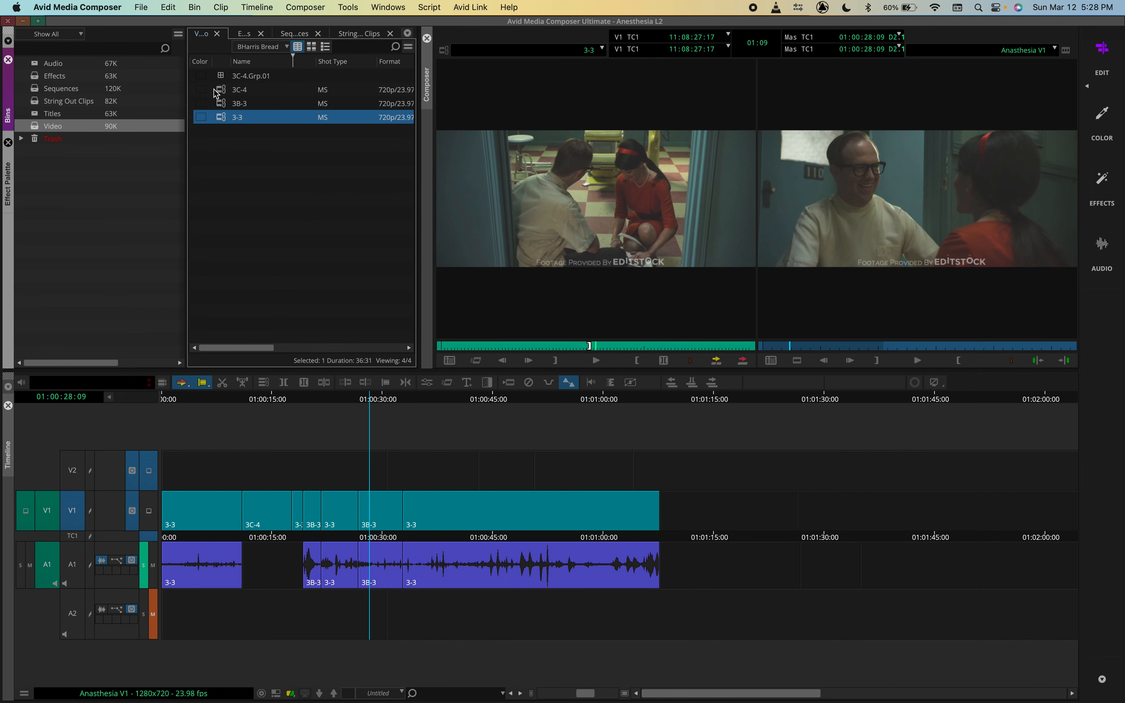
double_click(217, 103)
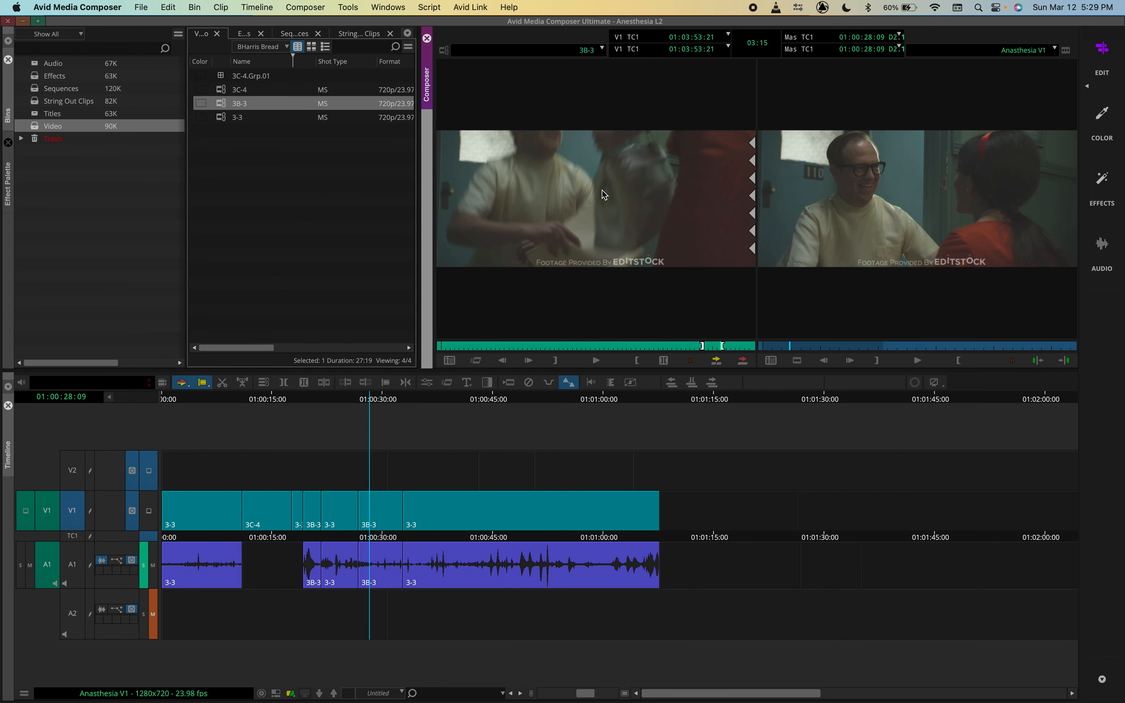
drag(546, 339, 692, 339)
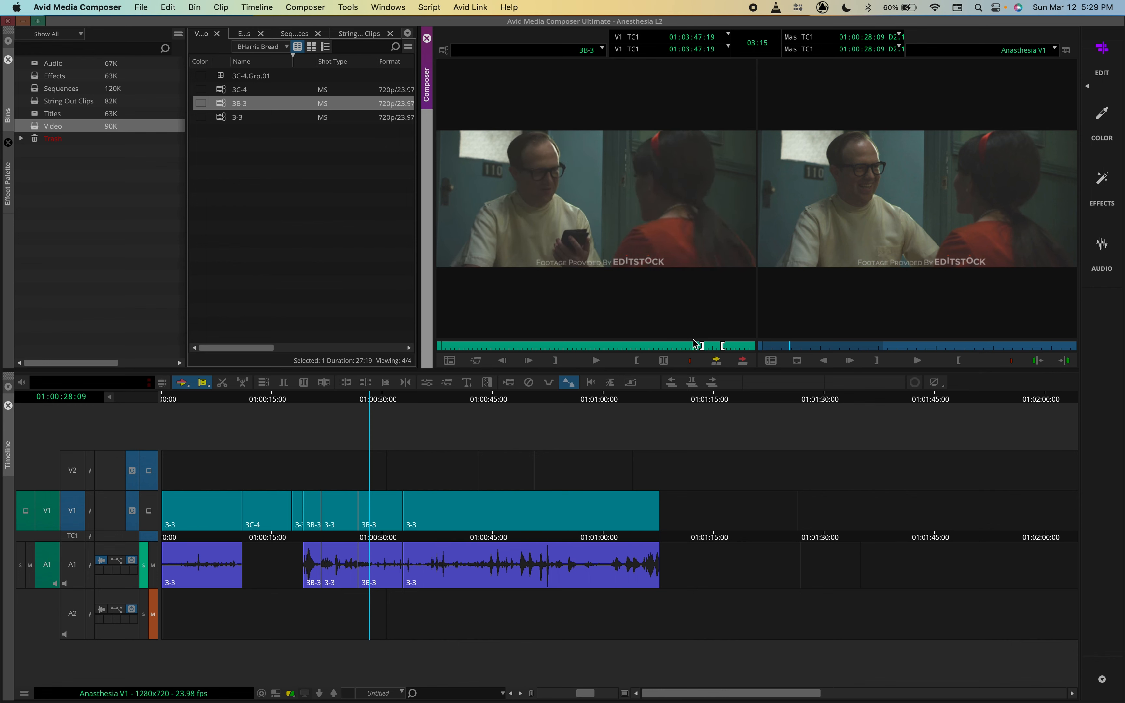
key(i)
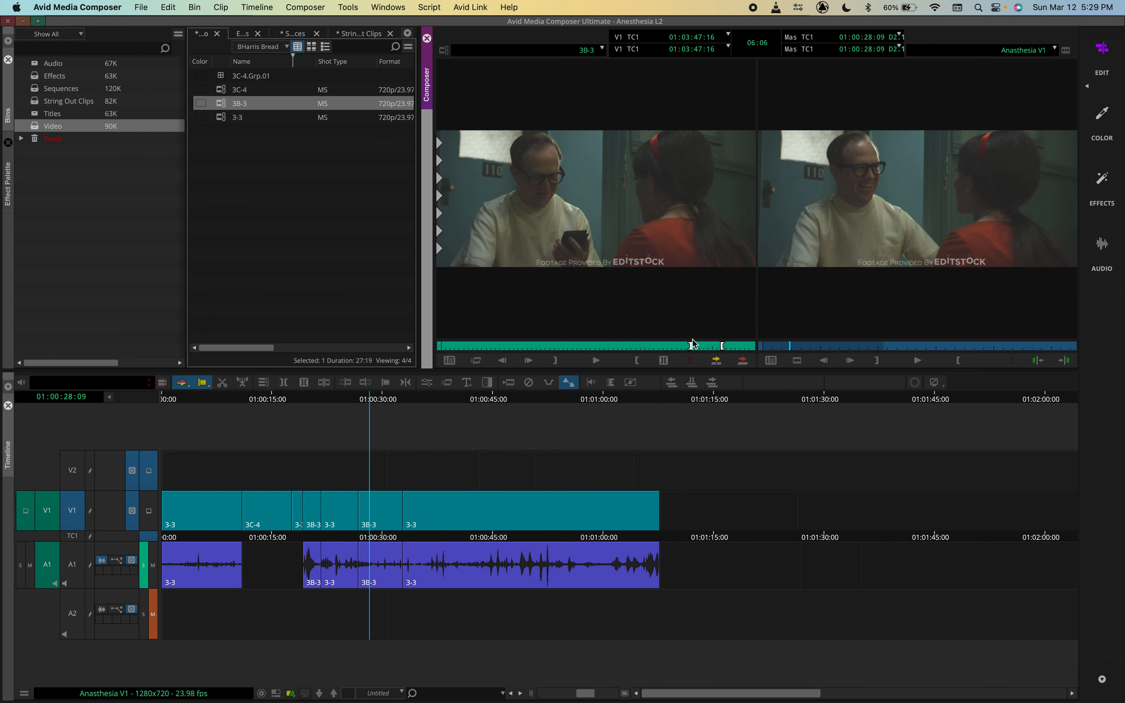
drag(692, 345, 718, 346)
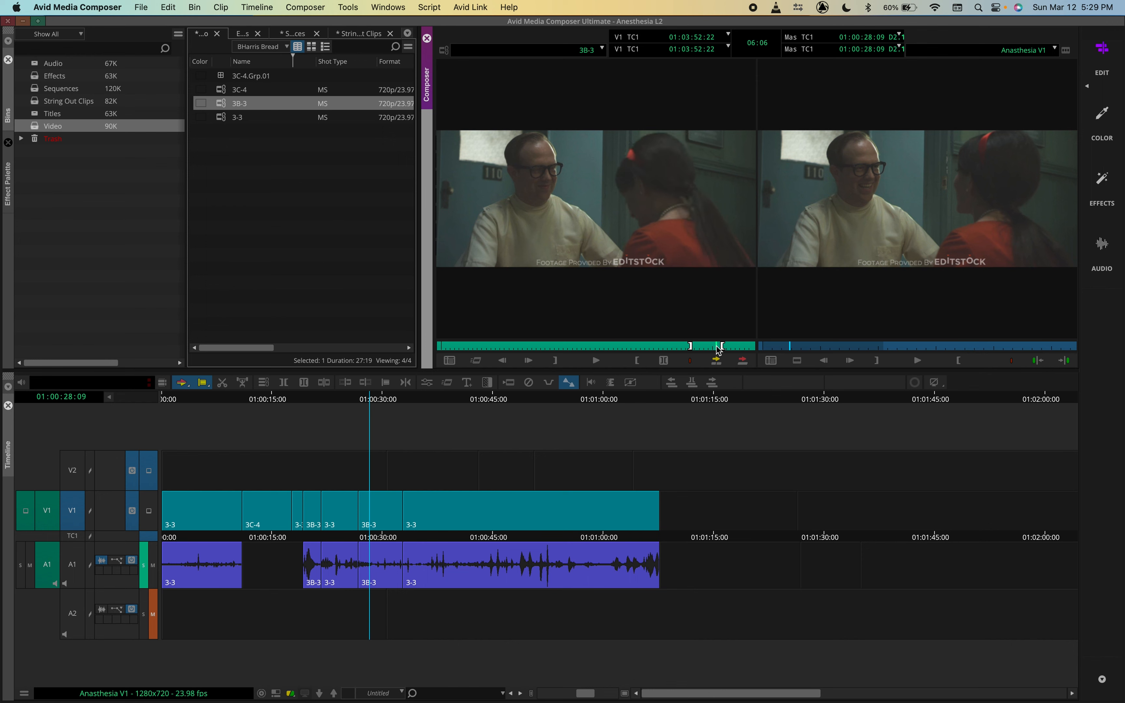
key(o)
- Patch source V1 to record track V2 and source A1 to A2, and park the sequence at 01:00:20:21
click(72, 470)
drag(69, 471, 70, 471)
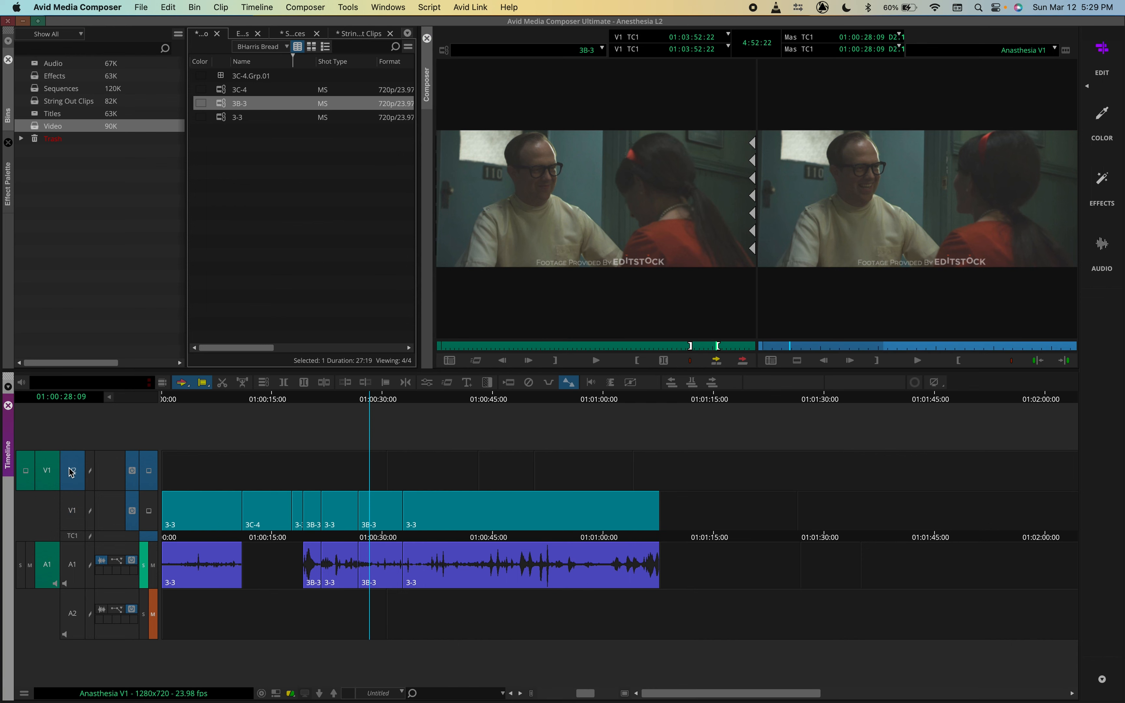
drag(42, 564, 74, 614)
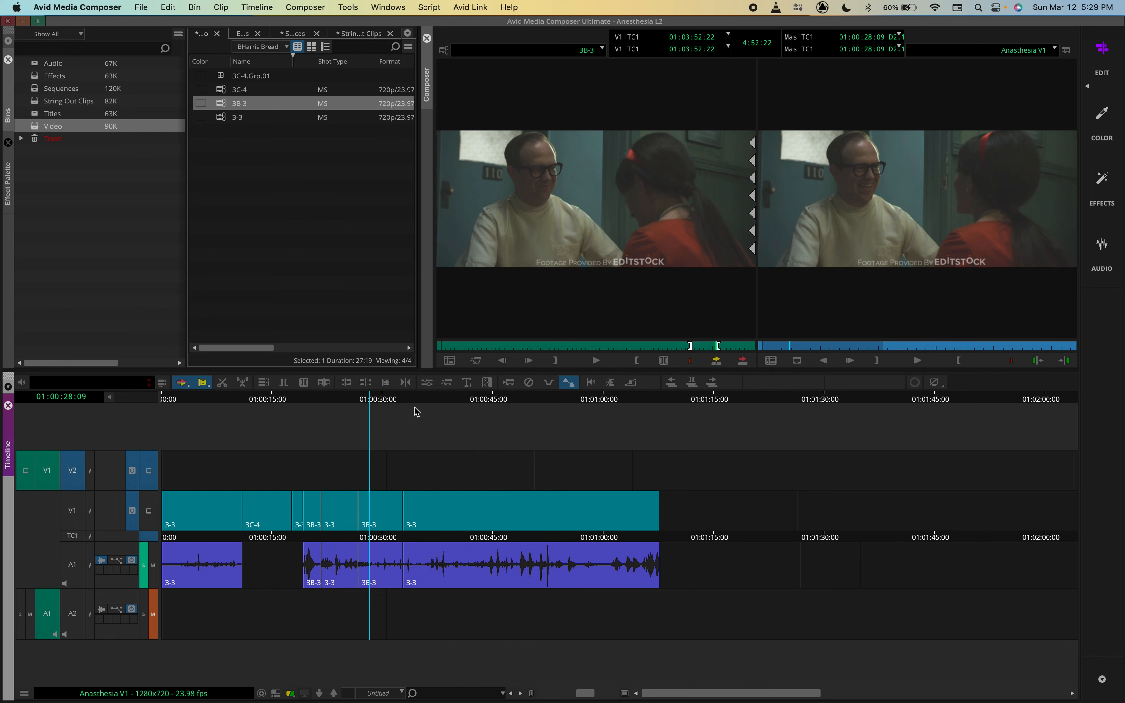
drag(386, 399, 314, 404)
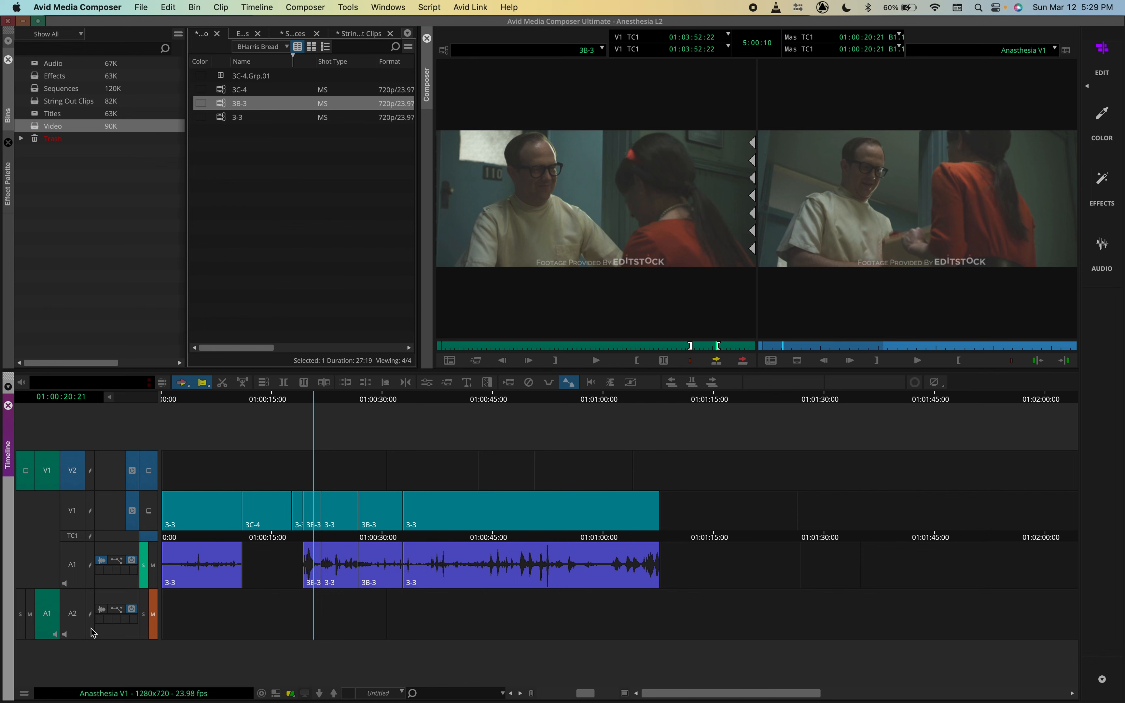
- Overwrite the marked part of 3B-3 onto V2 at 01:00:20:21 and park the sequence at 01:00:25:01 over the new clip
key(b)
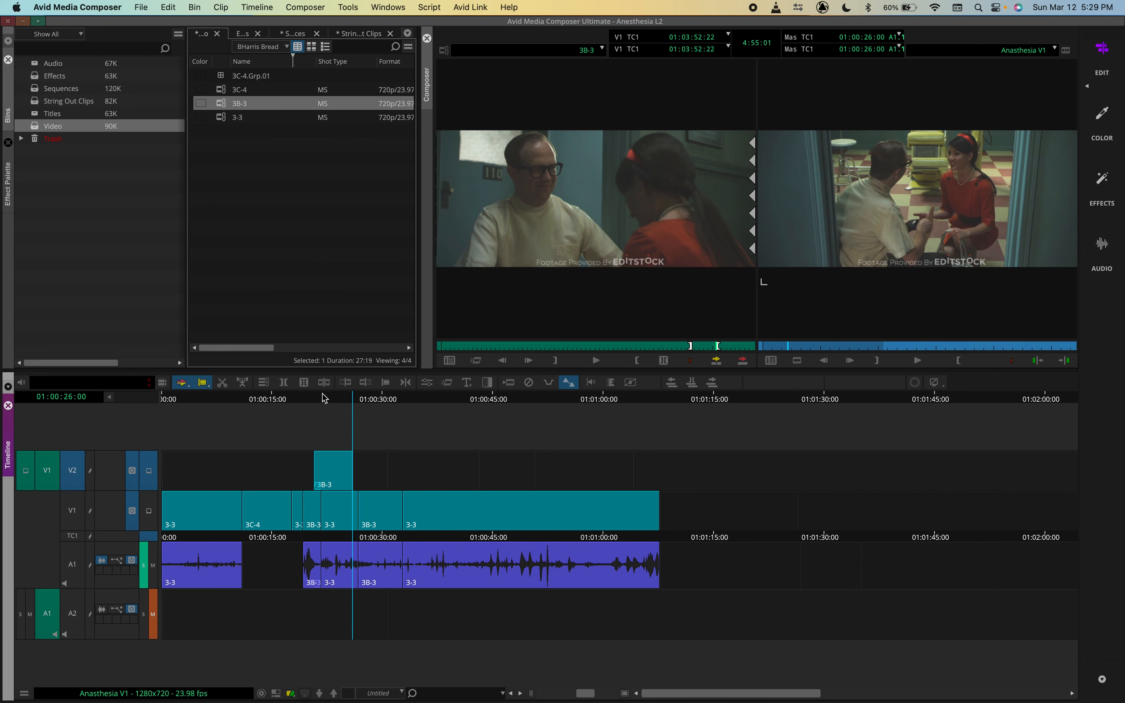
drag(323, 394, 346, 387)
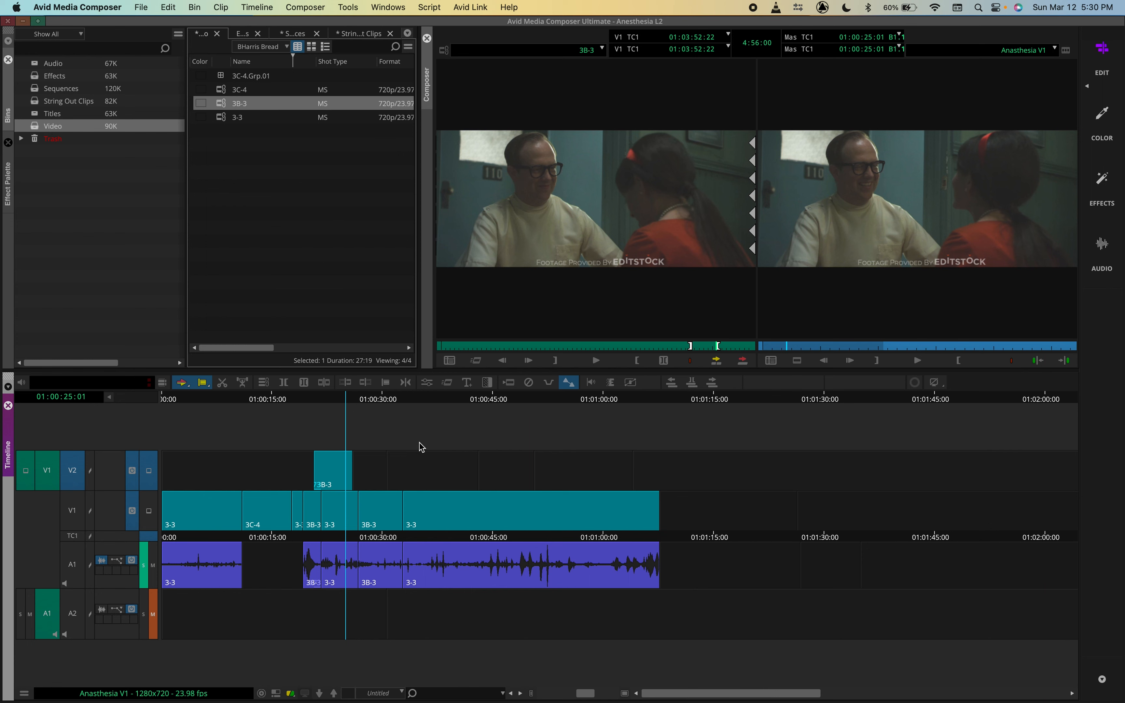
- Slip the 3B-3 clip on V2 back and forth in eight-frame increments, leave Trim mode and park at 01:00:27:10
drag(363, 426, 288, 507)
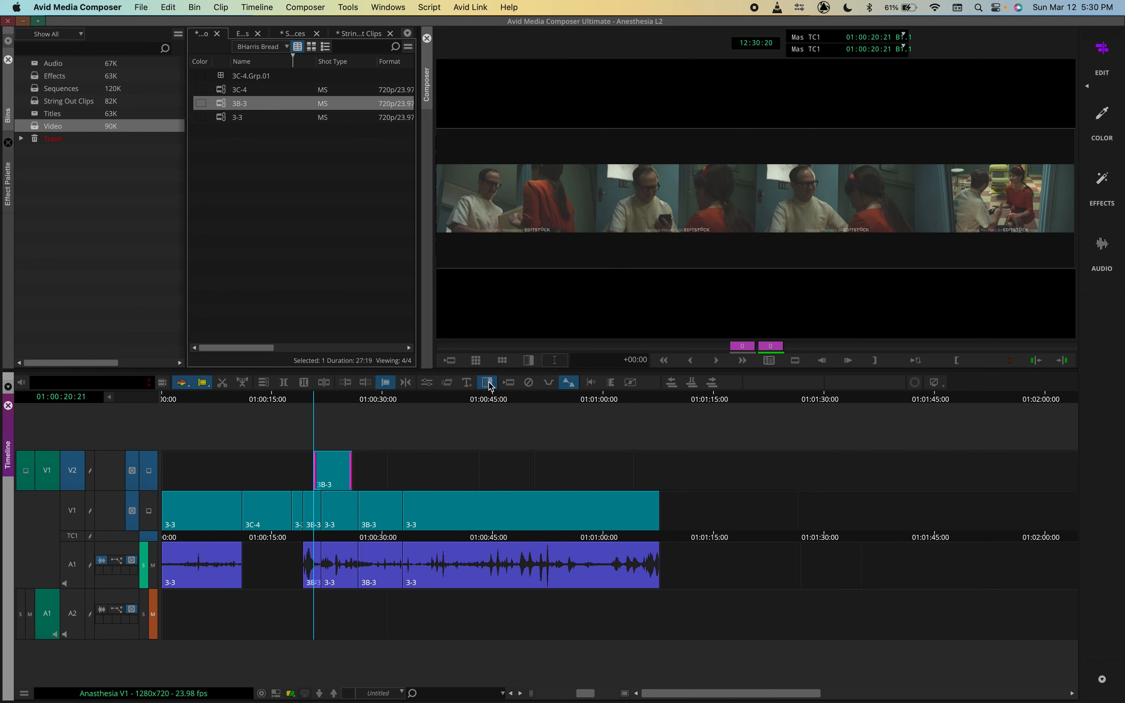
key(m)
key(m)
key(m)
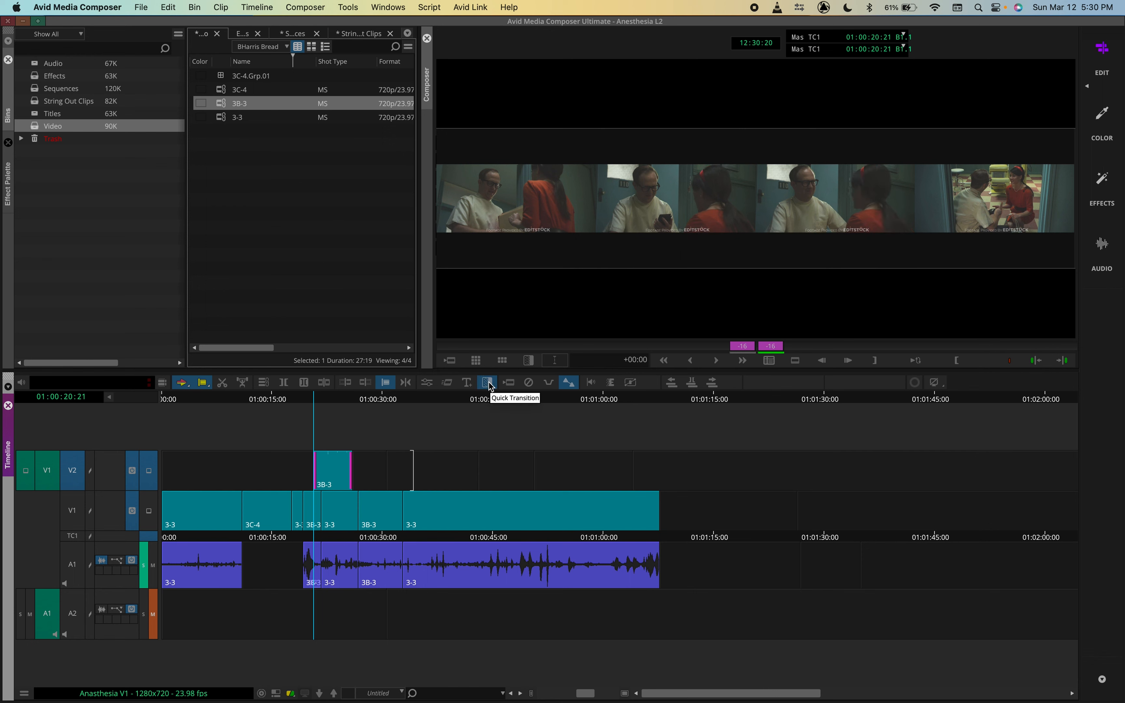
key(slash)
key(slash)
key(slash)
key(slash)
key(slash)
key(slash)
key(slash)
key(slash)
key(slash)
key(slash)
key(slash)
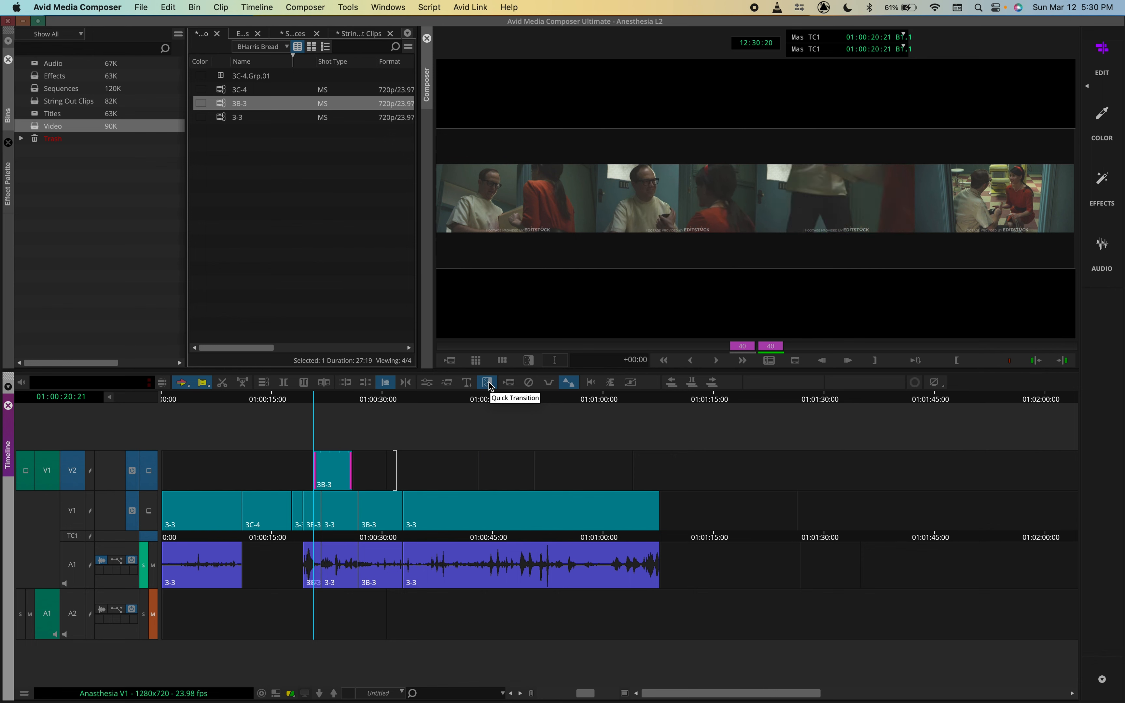
key(m)
key(m)
key(m)
key(m)
key(m)
key(m)
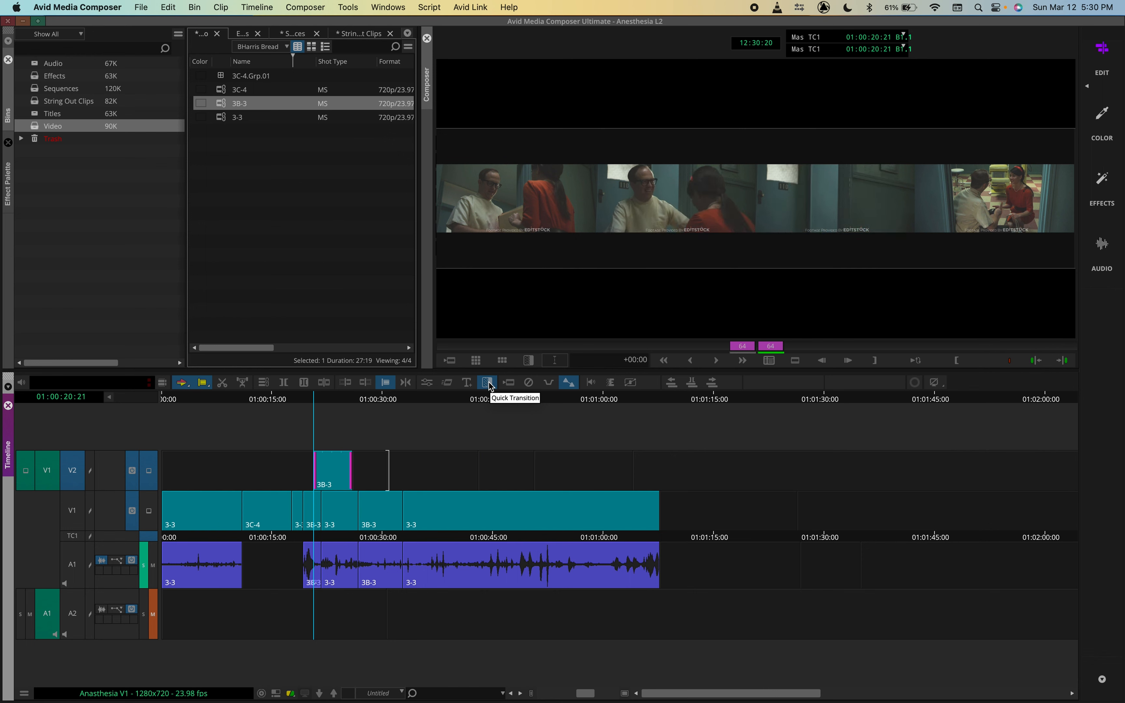
key(slash)
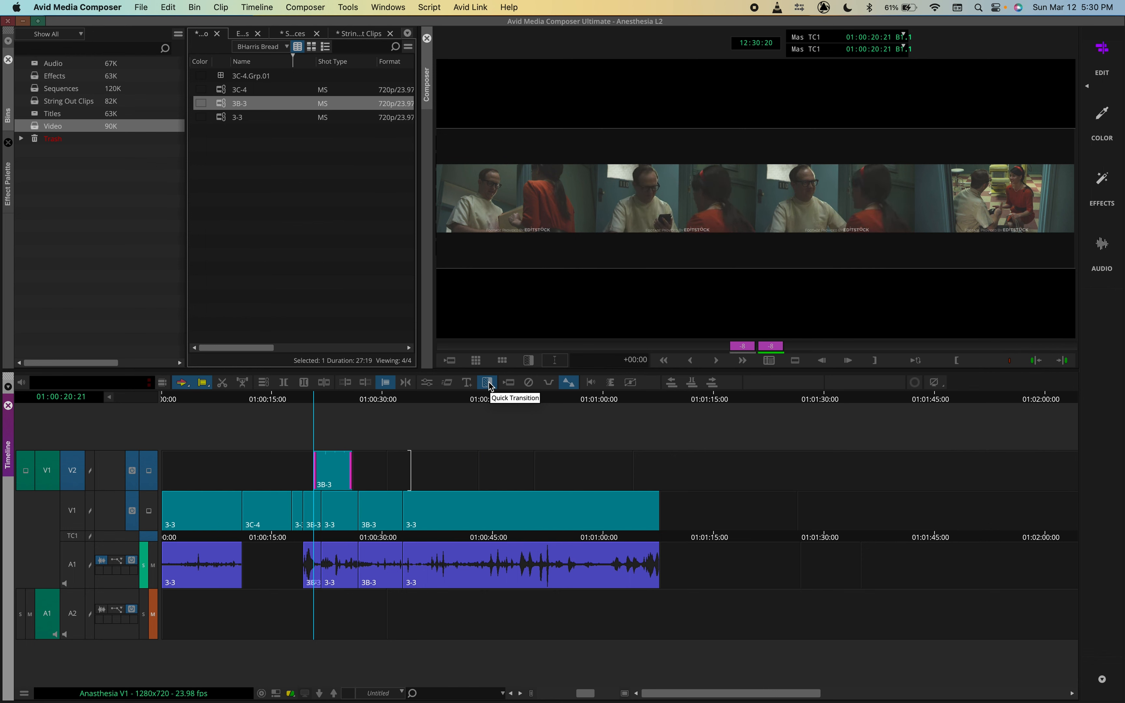
key(slash)
key(slash)
key(slash)
key(slash)
key(slash)
key(slash)
key(slash)
key(slash)
key(slash)
key(slash)
key(slash)
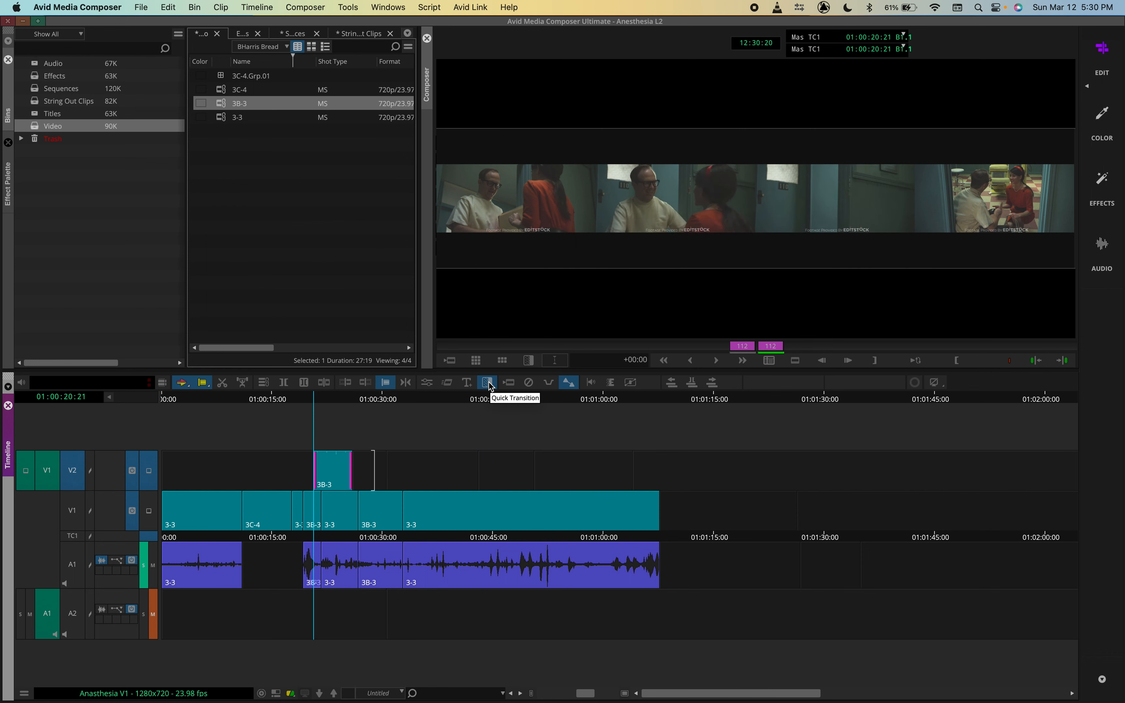
key(m)
key(m)
key(m)
key(m)
key(m)
key(m)
key(m)
key(m)
key(m)
key(m)
key(m)
key(m)
key(m)
key(m)
key(m)
key(m)
key(m)
key(m)
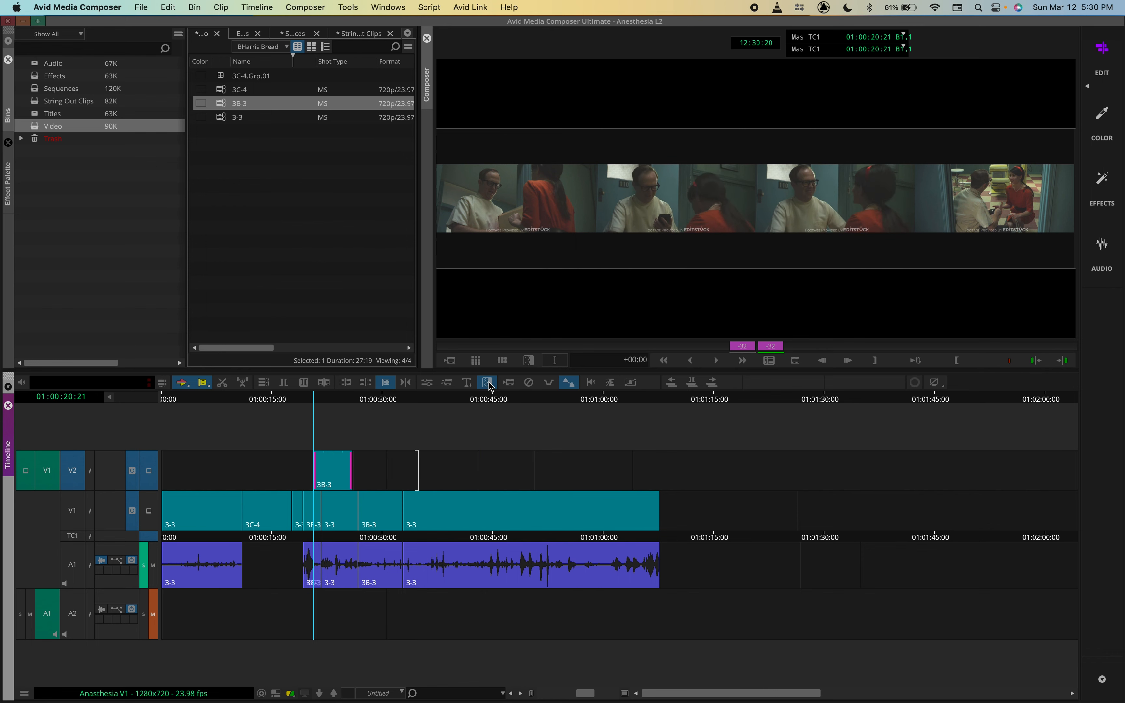
key(slash)
key(slash)
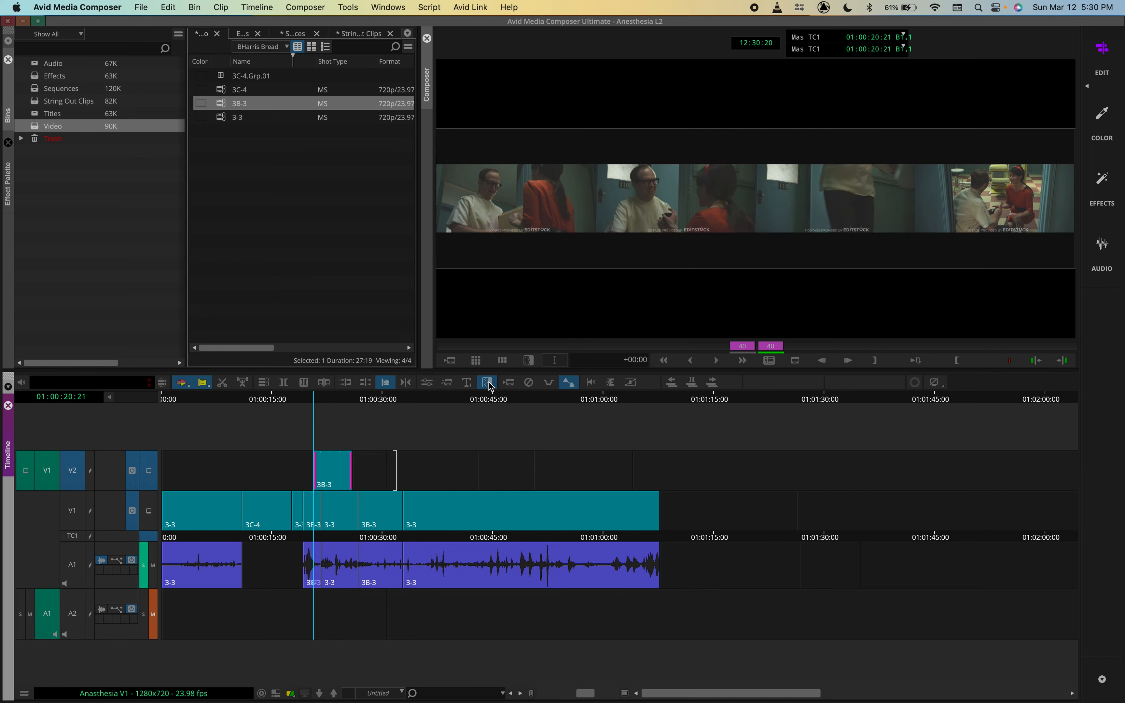
key(slash)
key(slash)
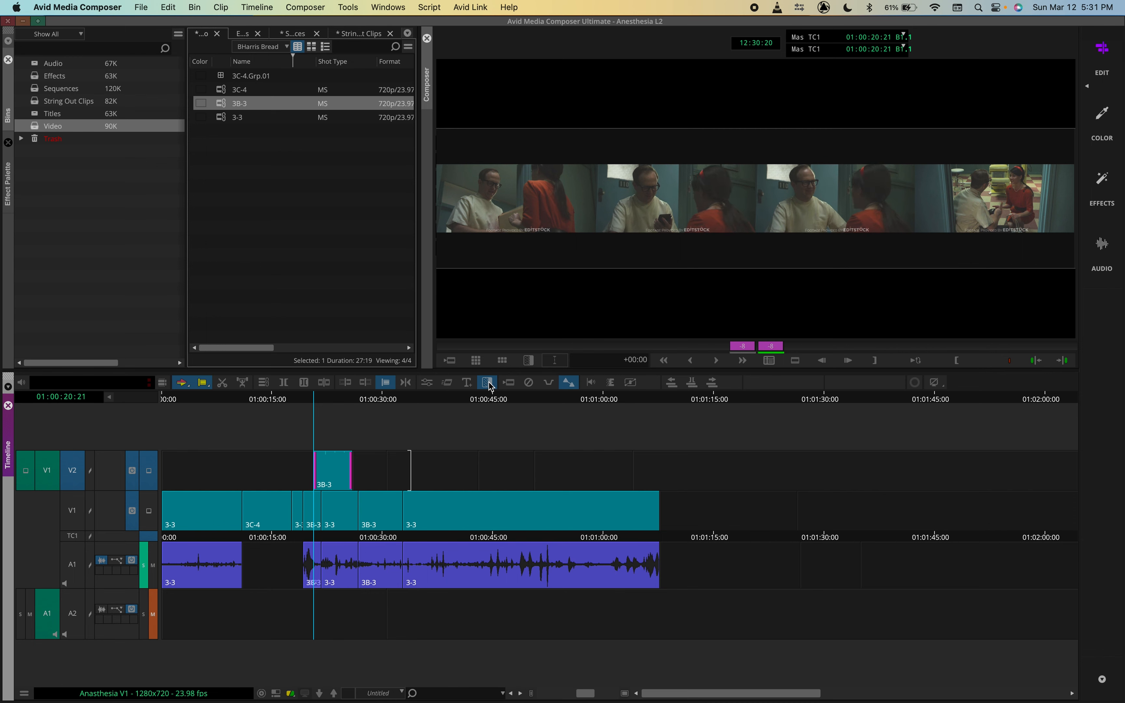
drag(319, 403, 423, 370)
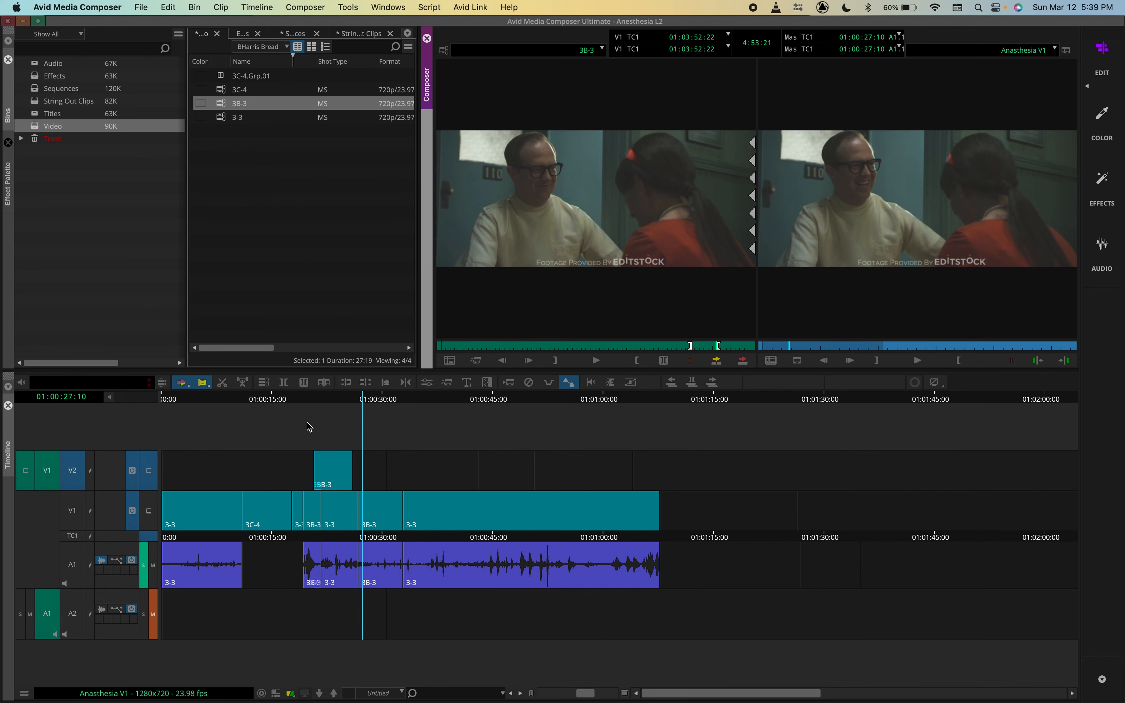
- Put the 3B-3 clip on V2 in Slip mode and slip its contents freely back and forth, stopping at -190 frames
drag(376, 429, 302, 498)
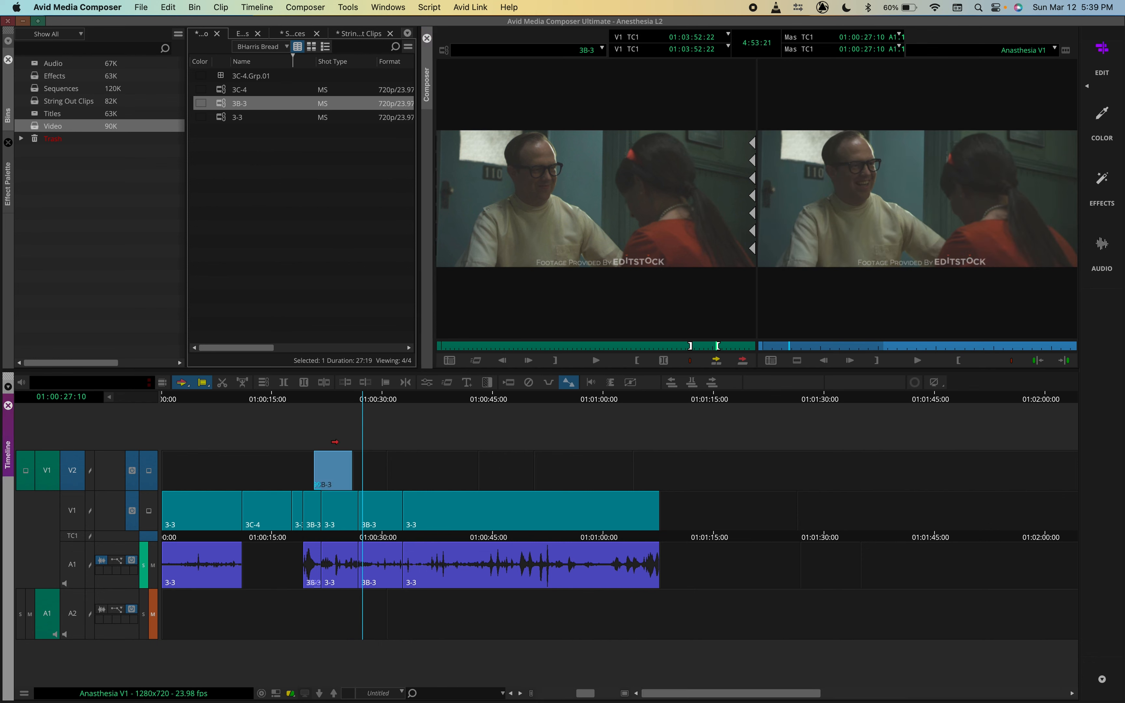
click(223, 423)
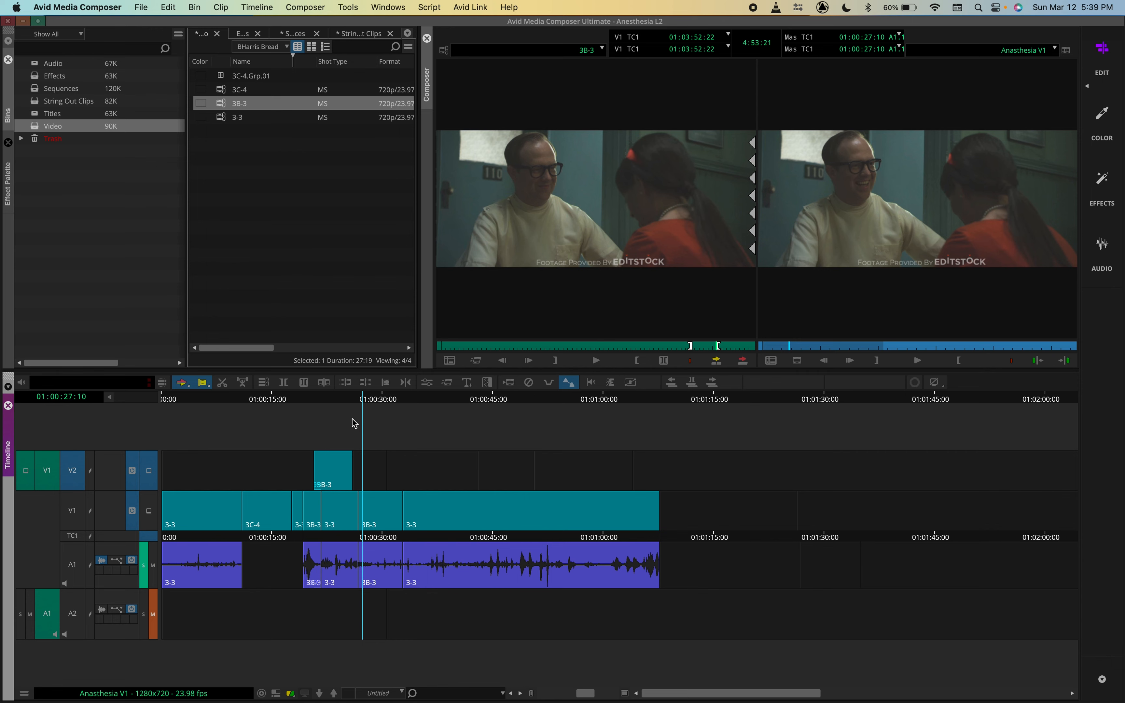
mouse_move(384, 424)
mouse_down()
mouse_move(329, 454)
mouse_move(299, 493)
mouse_move(307, 486)
mouse_up()
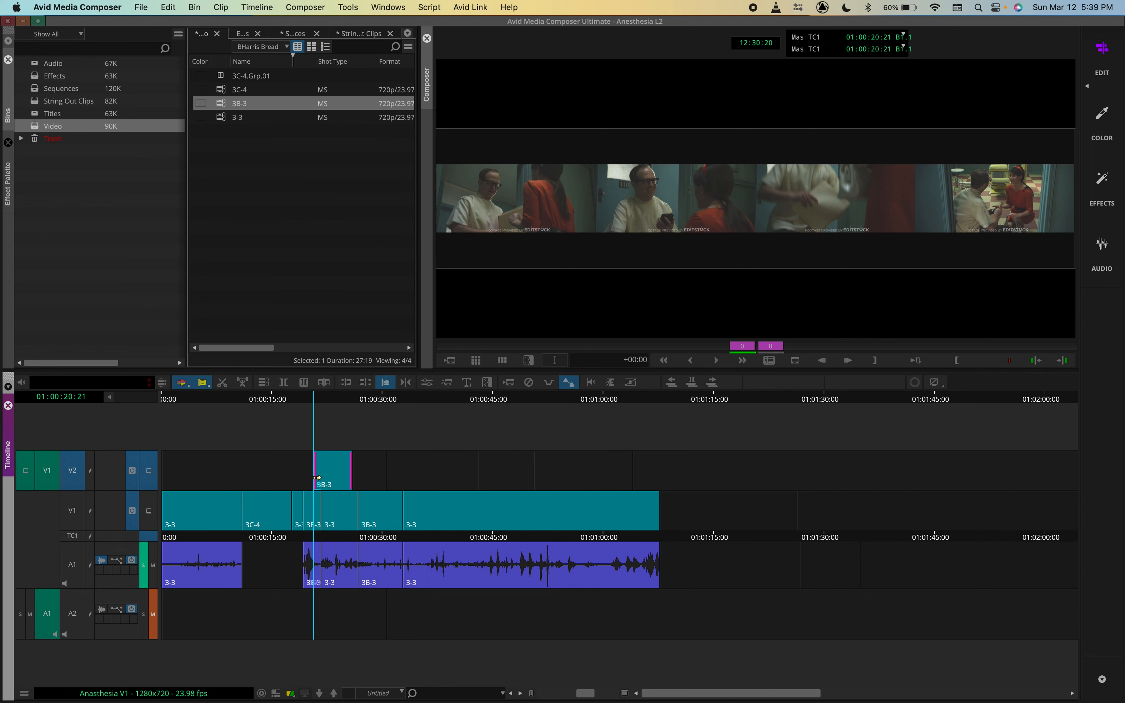
drag(331, 482, 234, 472)
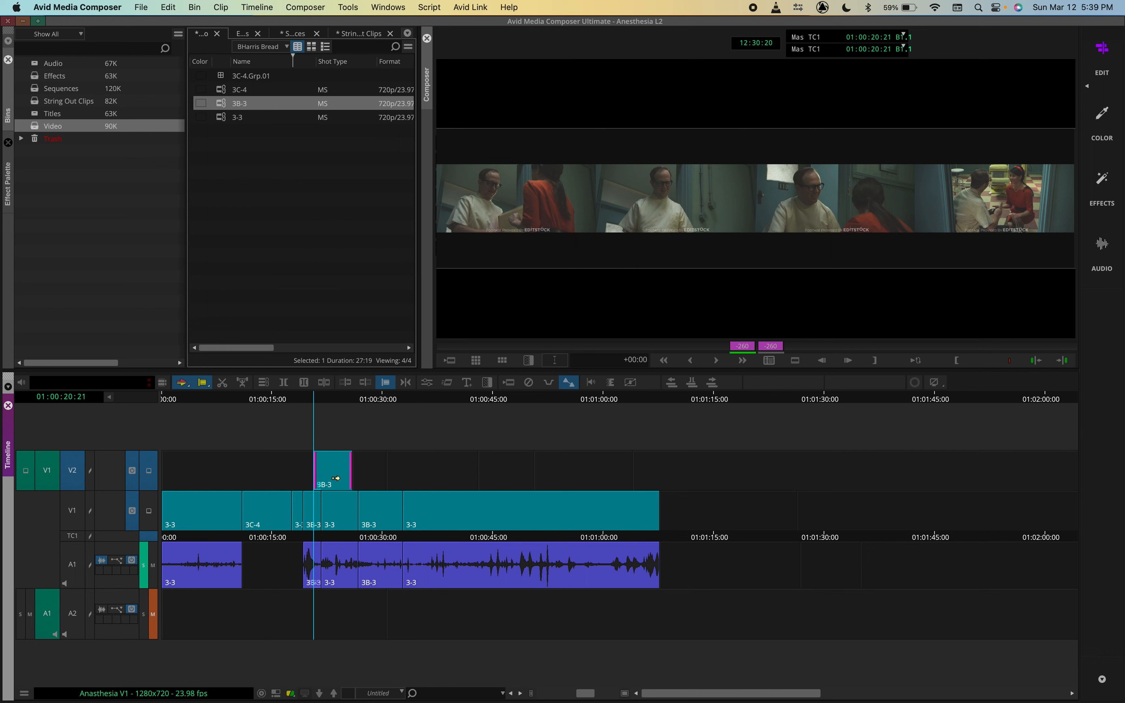
mouse_move(335, 478)
mouse_down()
mouse_move(348, 478)
mouse_move(338, 478)
mouse_up()
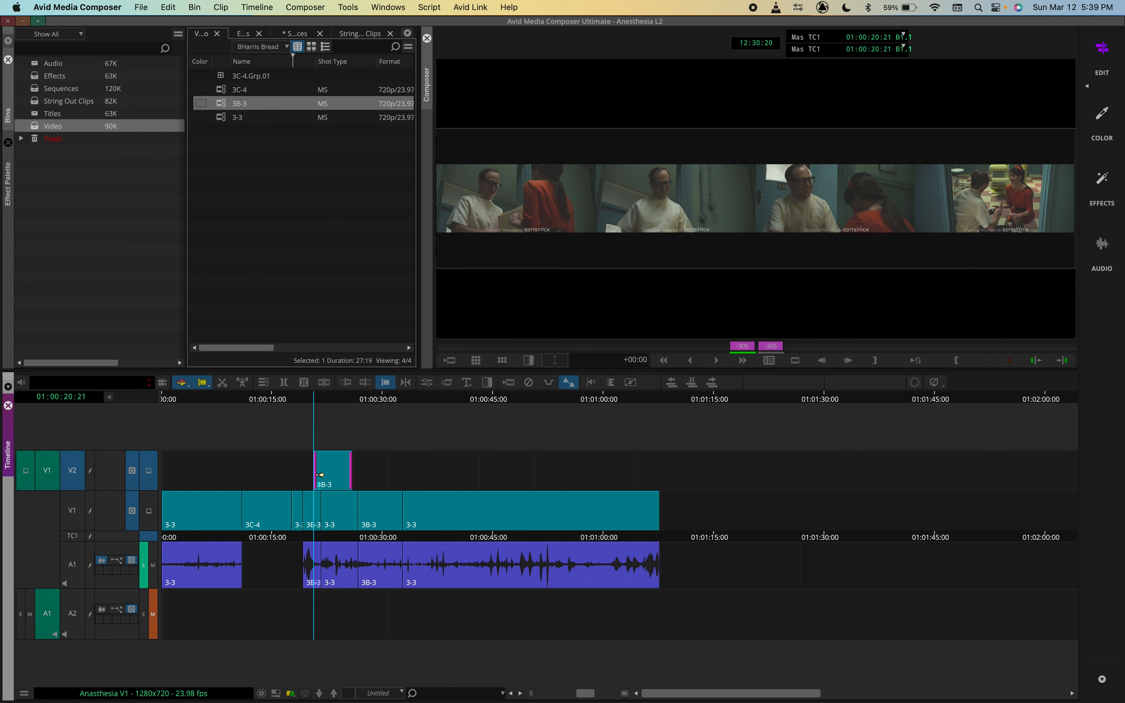
drag(326, 477, 375, 481)
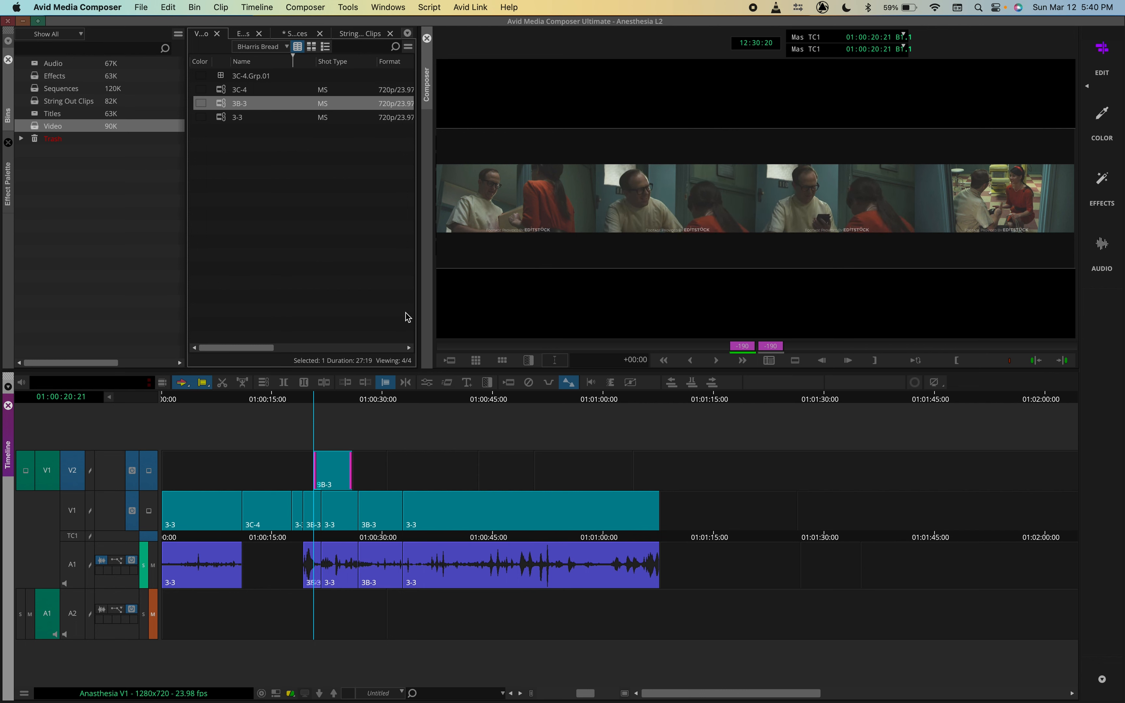
- Slip the V2 clip 3B-3 from its tail to a total of -280 frames, leave Trim mode and park at 01:00:26:08
click(140, 157)
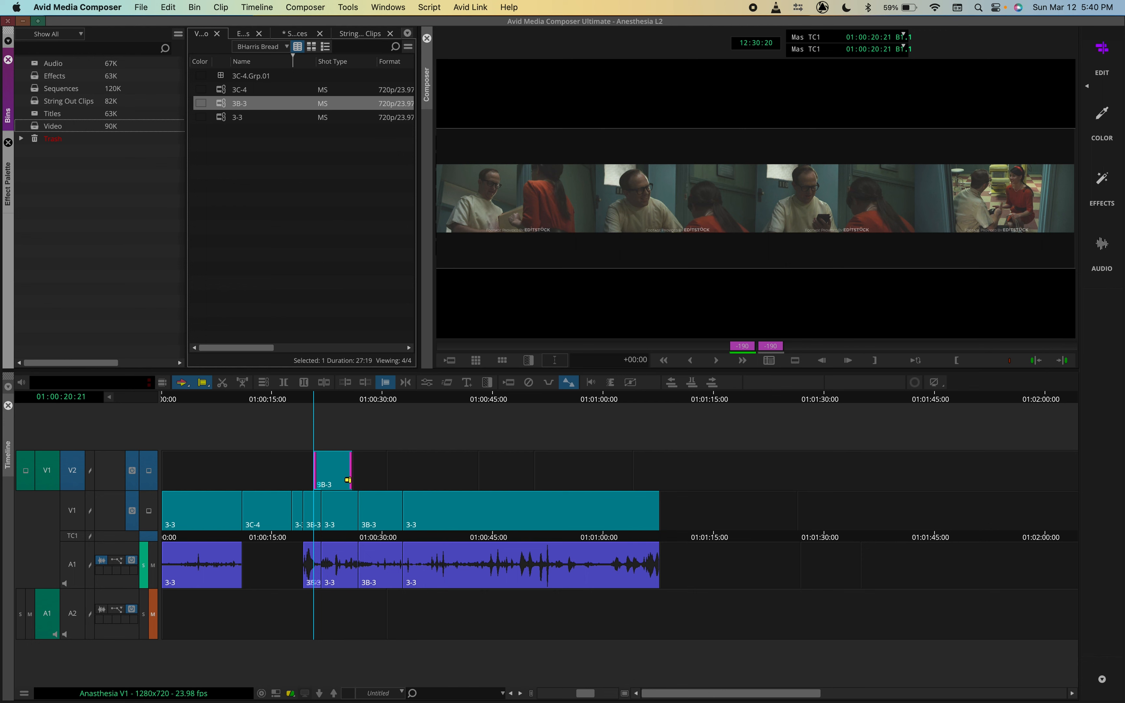
drag(347, 480, 401, 411)
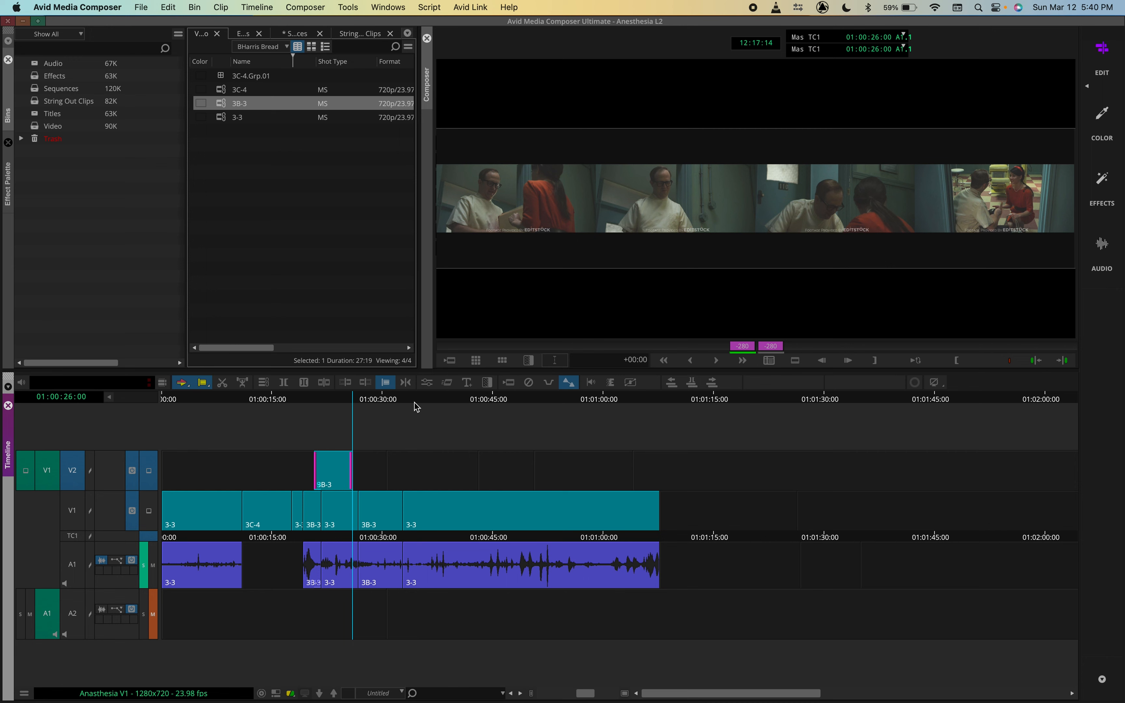
click(363, 400)
drag(387, 396, 356, 409)
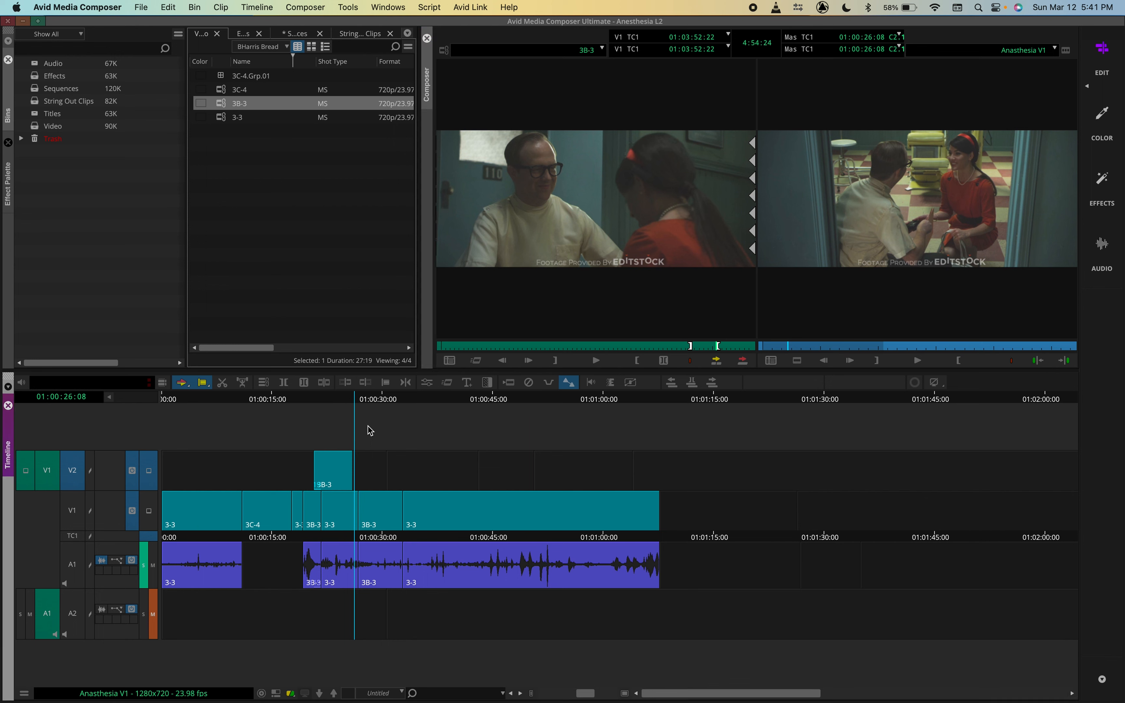
- Slide the 3B-3 clip before the last 3-3 on V1 and A1 by 94 frames to 01:00:30:20, leaving V2 out
drag(372, 427, 289, 504)
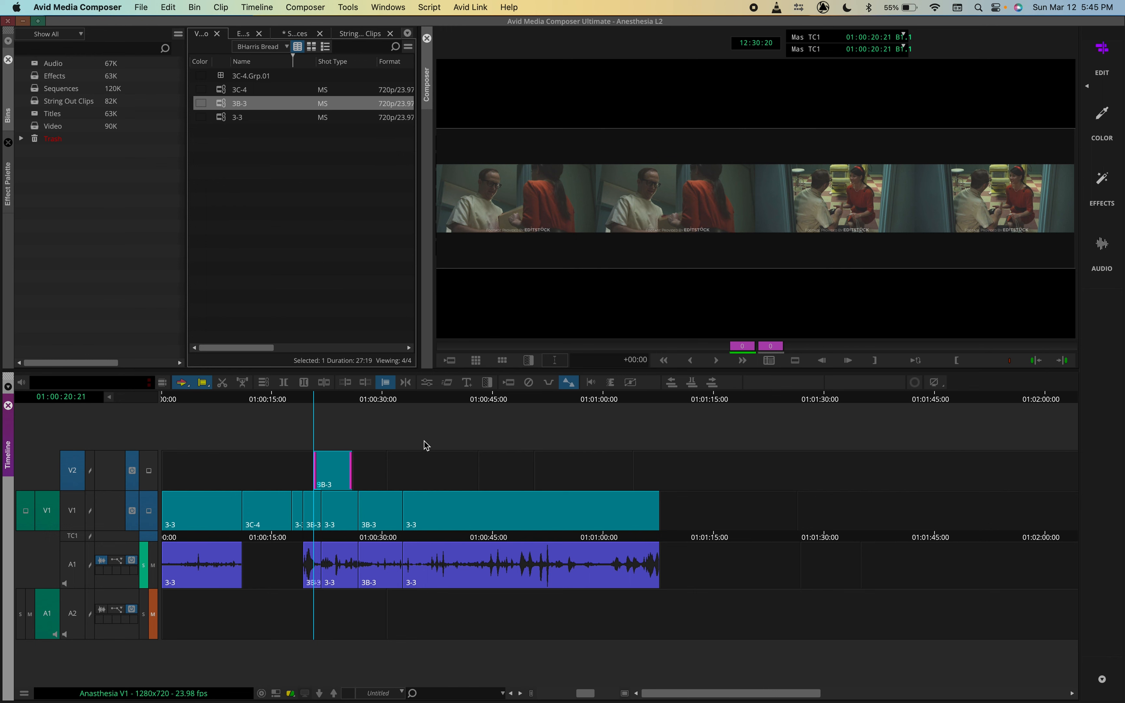
mouse_move(426, 438)
mouse_down()
mouse_move(353, 539)
mouse_move(352, 613)
mouse_up()
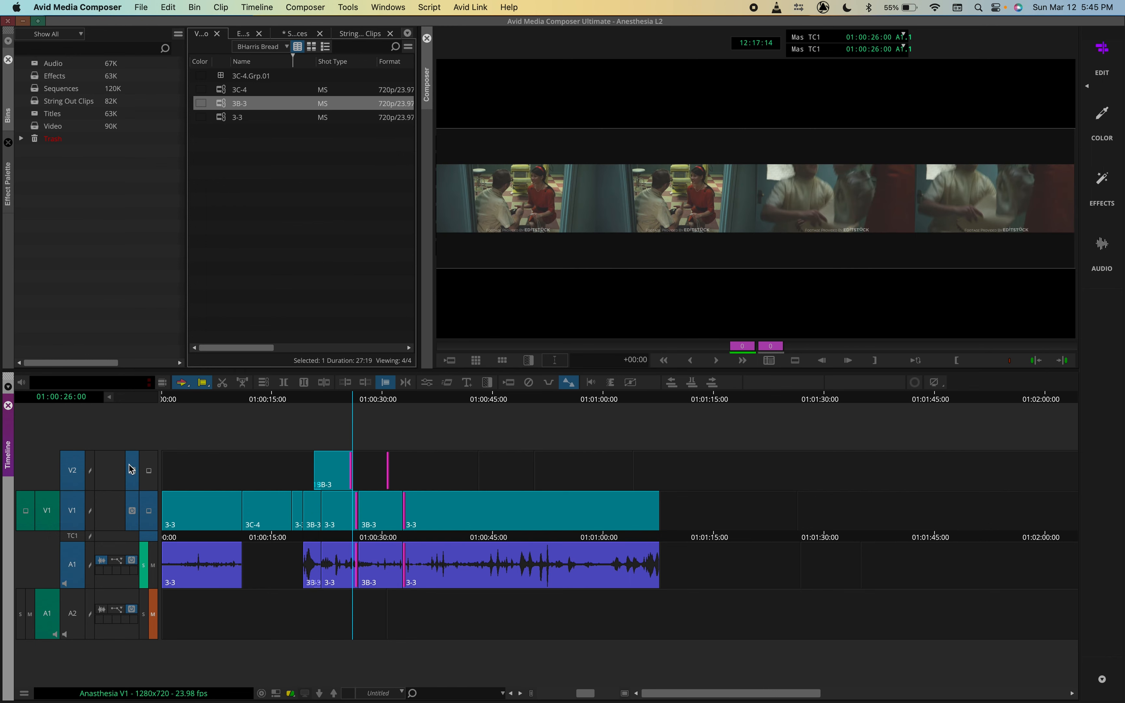
click(73, 478)
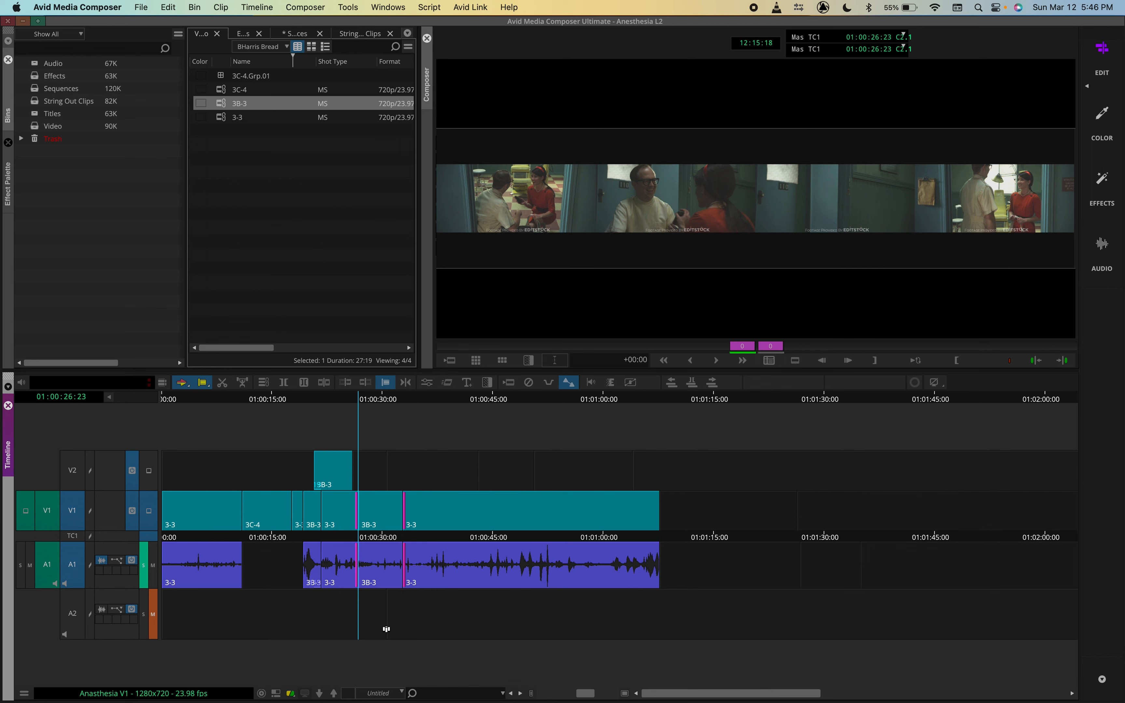
key(j)
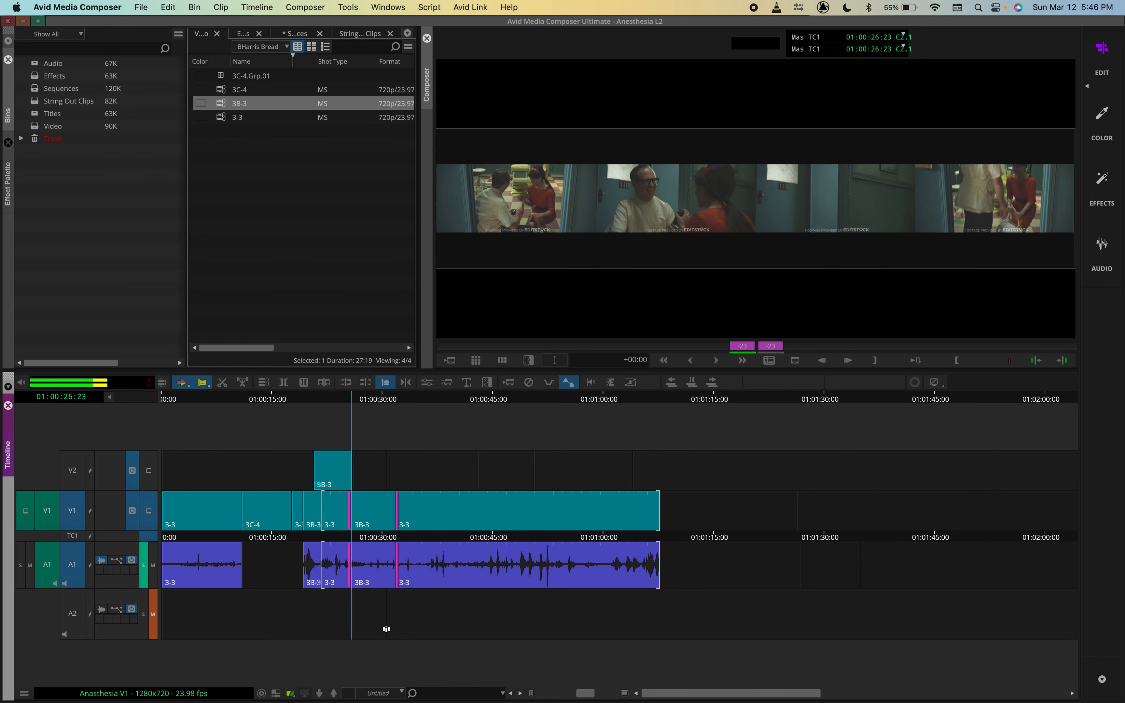
key(l)
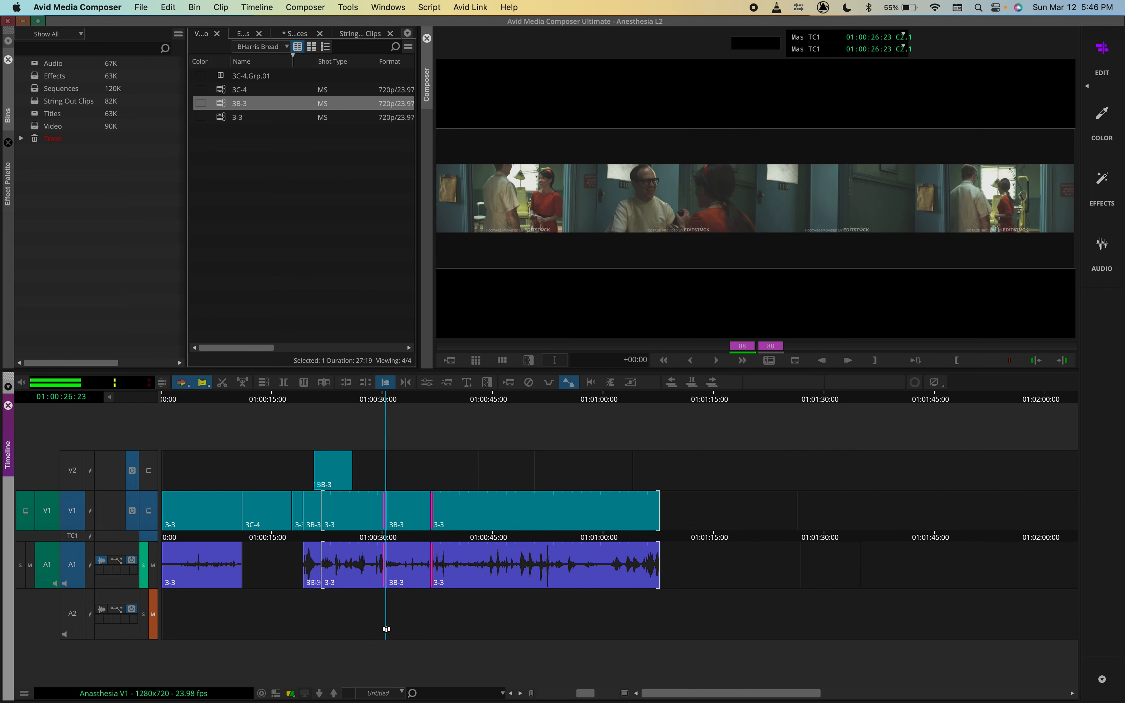
key(k)
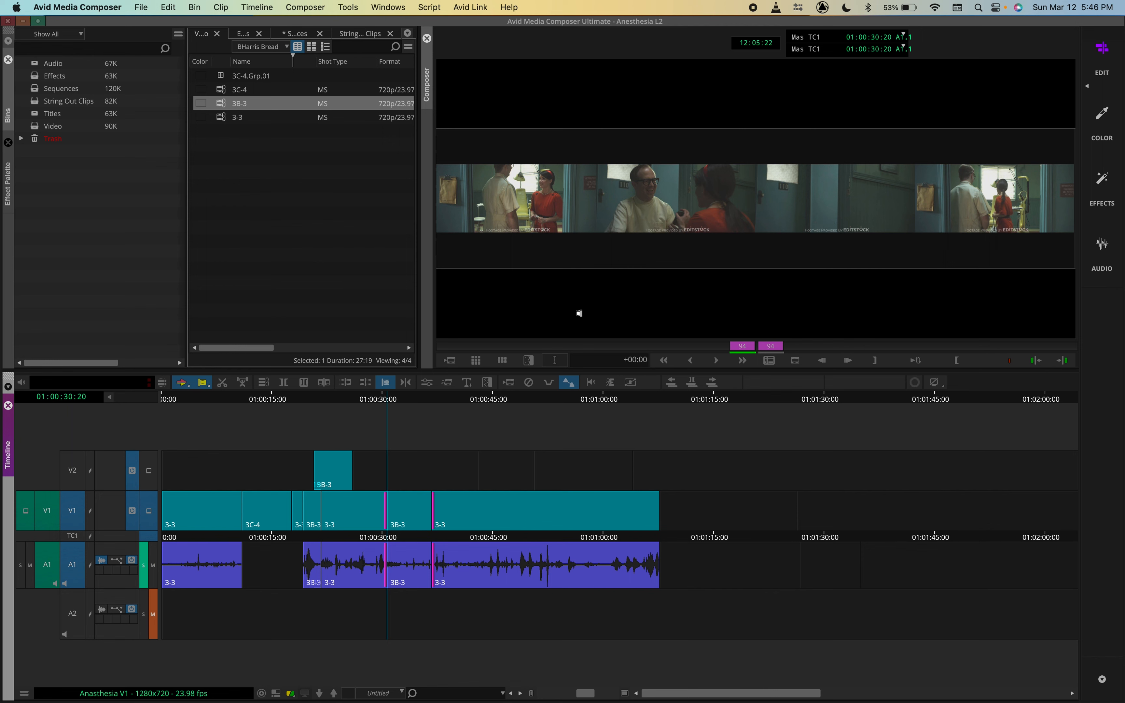
- Continue sliding the selected 3B-3 clip on V1 and A1 to a total of 286 frames, stopping at 01:00:38:20
key(k+l)
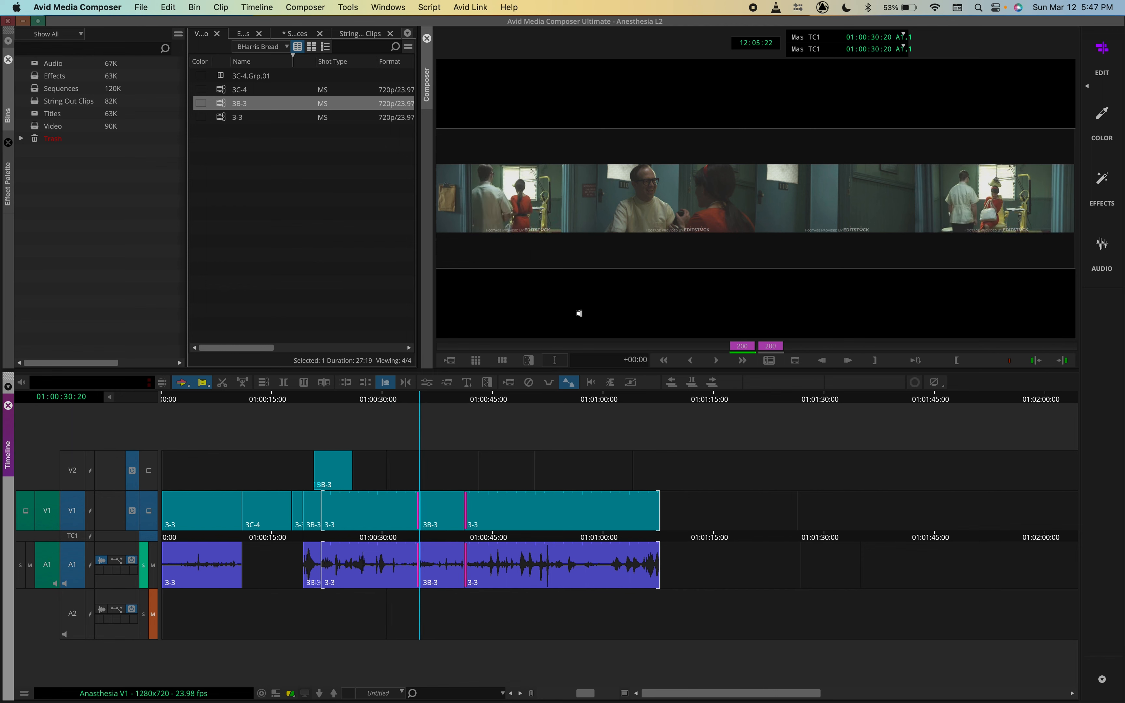
key(j)
key(l)
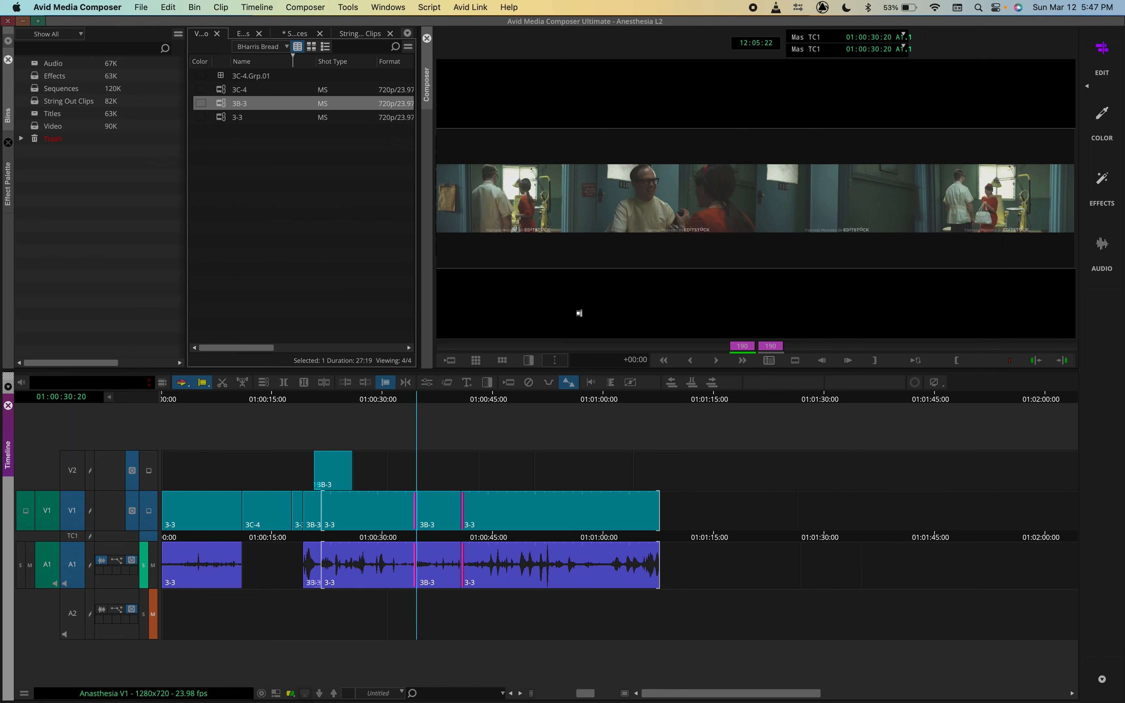
key(l)
key(l)
key(k)
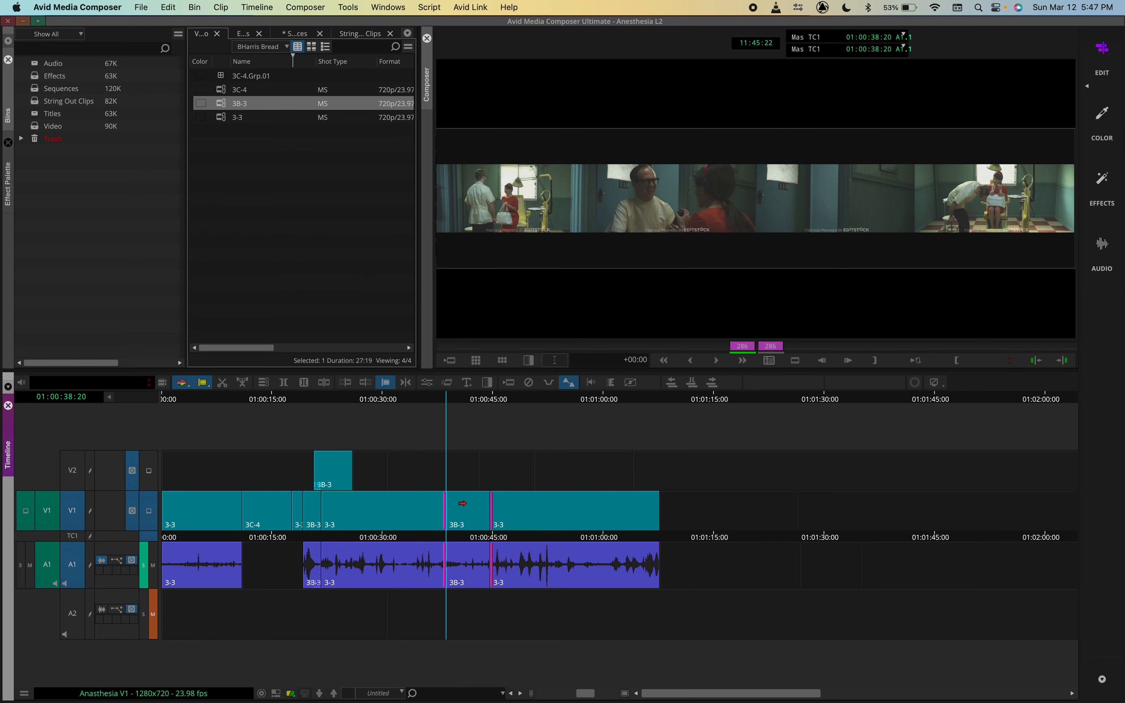
- Move the 3B-3 segment on V2 earlier so it starts at 01:00:19:15, and select the 3C-4 segment on V1
click(338, 464)
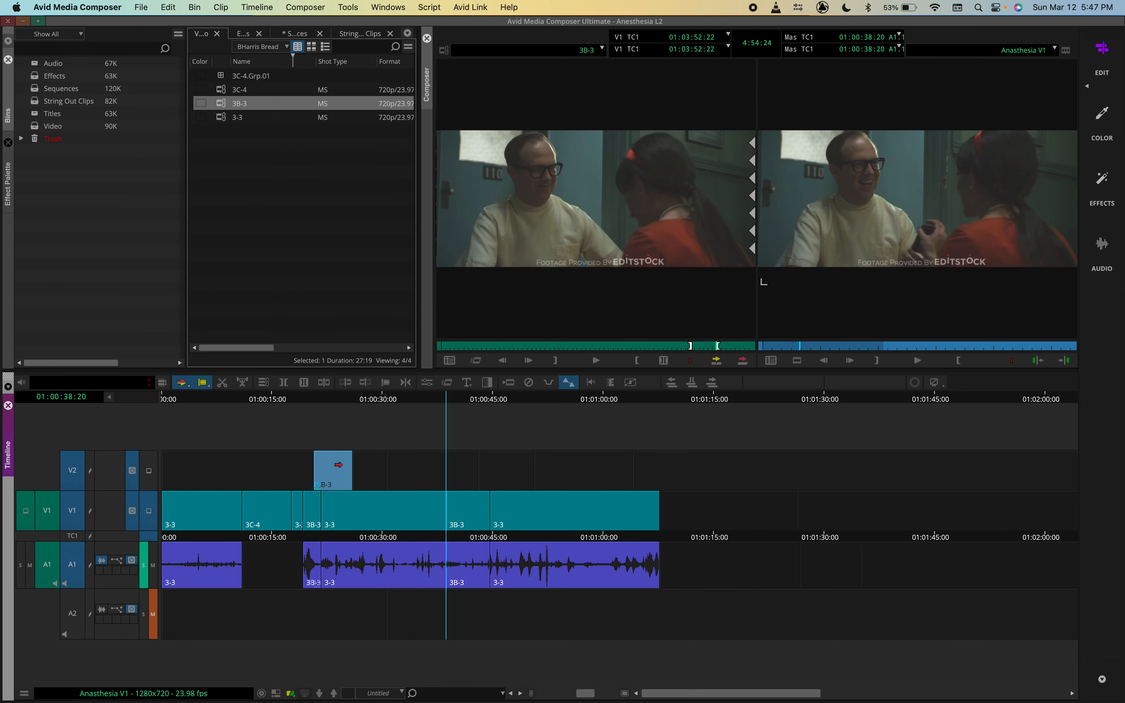
drag(328, 465, 331, 508)
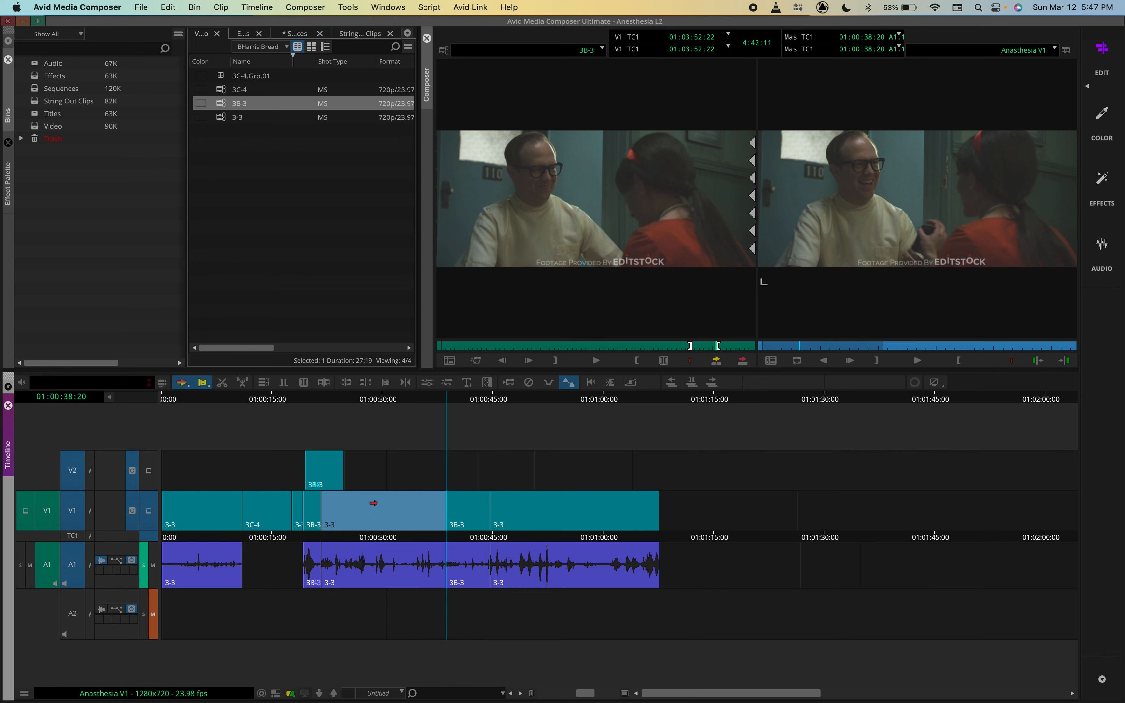
drag(374, 502, 440, 492)
mouse_move(257, 523)
mouse_down()
mouse_move(591, 521)
mouse_move(190, 477)
mouse_move(200, 512)
mouse_move(263, 511)
mouse_move(245, 511)
mouse_up()
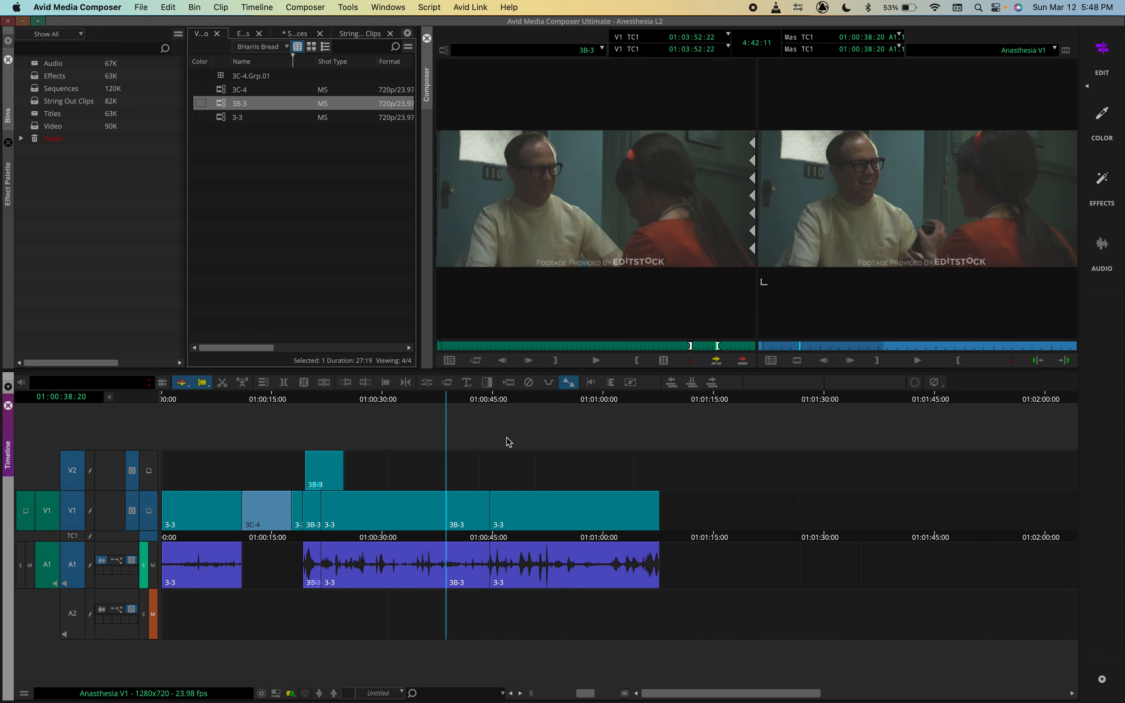
- Set up a slip of the short 3-3 and 3B-3 clips on V1, leaving V2 out, and slip them by 36 frames
click(333, 439)
drag(333, 438, 282, 539)
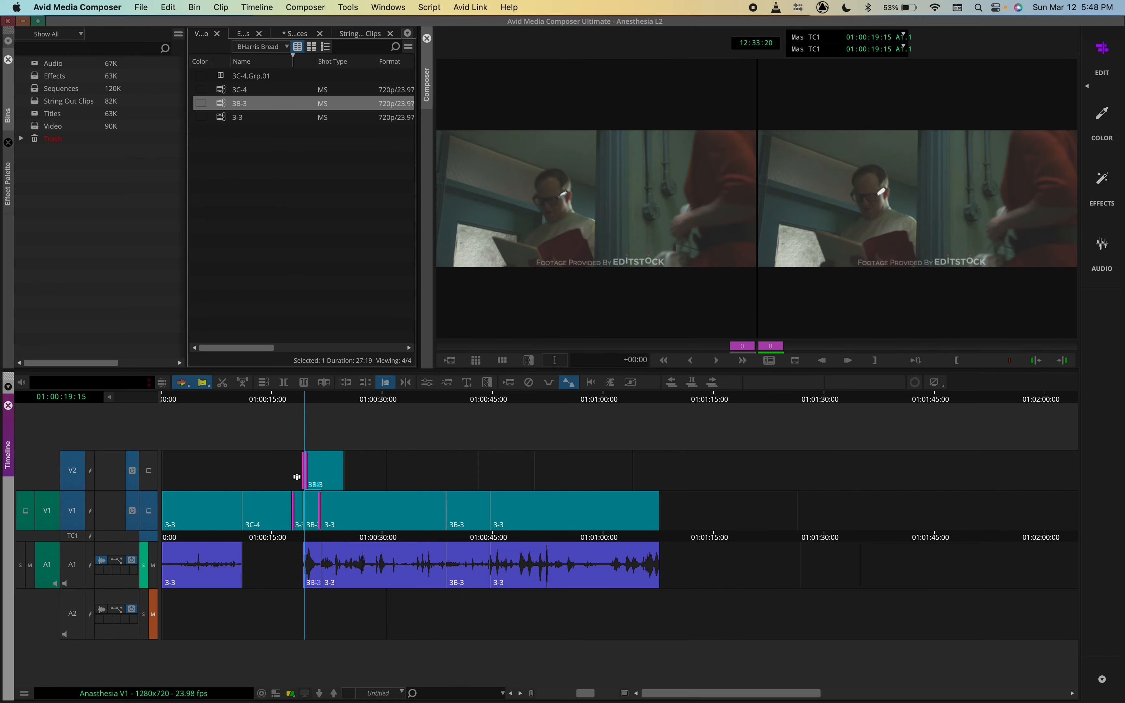
click(74, 477)
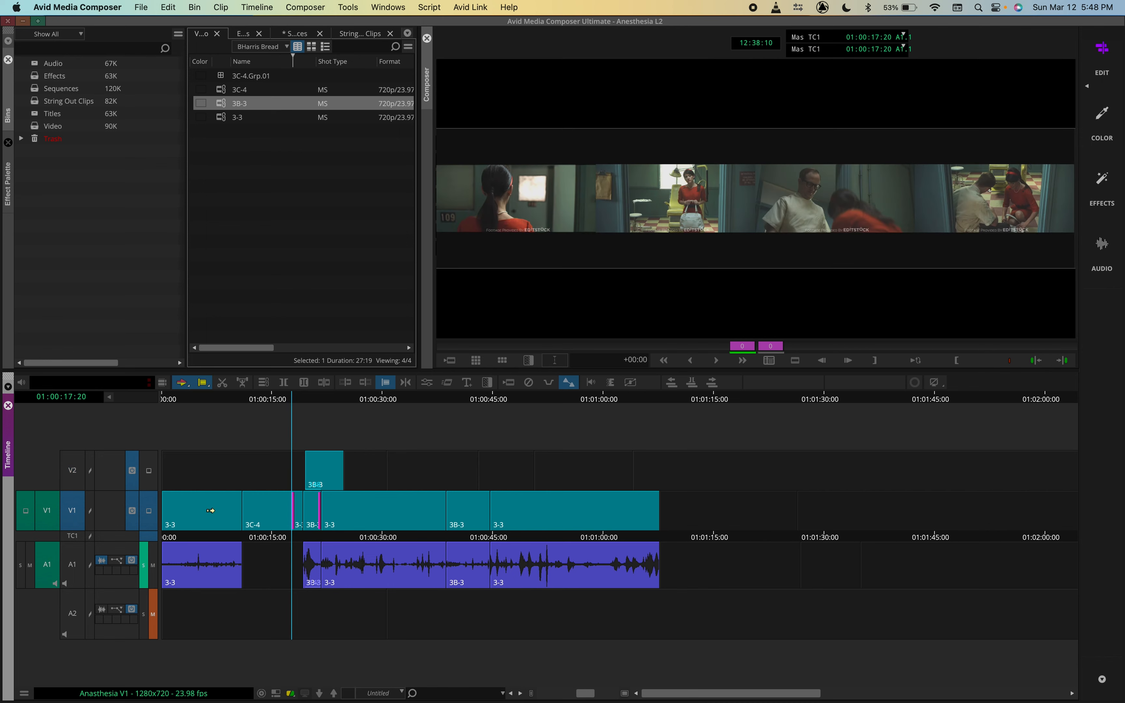
key(slash)
key(slash)
key(slash)
key(slash)
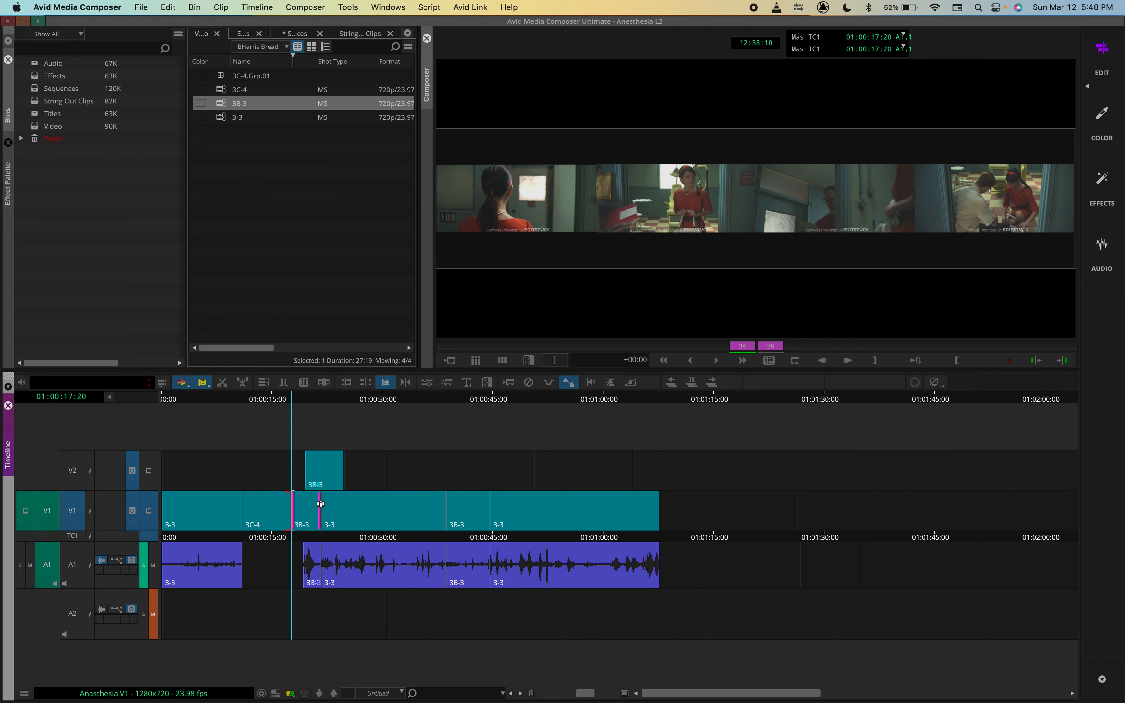
- Slip the selected V1 clips back to 0 frames, leave Trim mode and park at 01:00:20:08
key(m)
key(m)
key(m)
key(m)
key(m)
key(m)
key(m)
key(m)
key(m)
key(m)
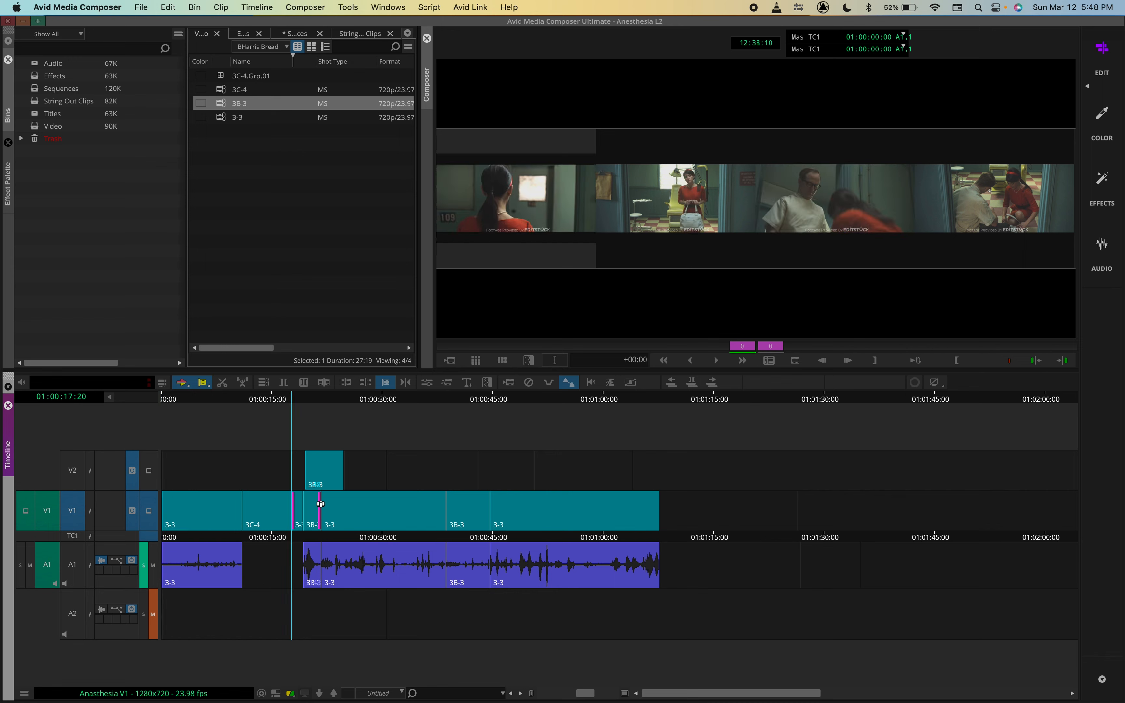
click(315, 402)
click(310, 402)
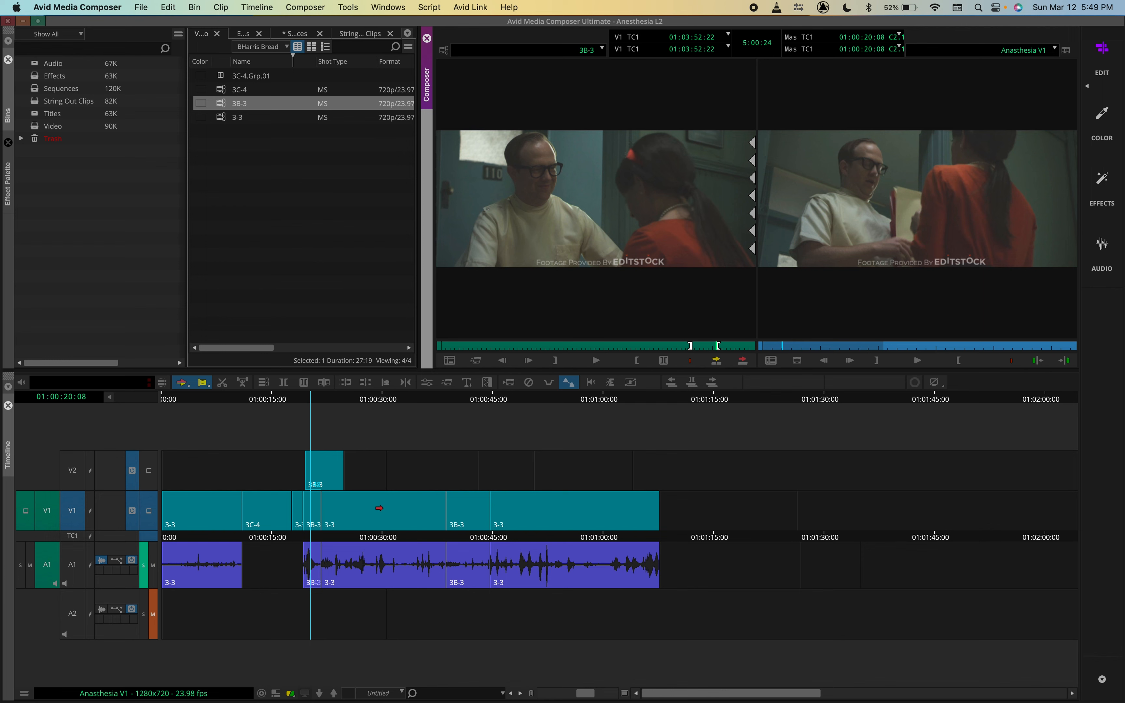
- Set up a slide of the 3B-3 clip before the last 3-3 and nudge it both ways by single frames, ending at 01:00:43:03
drag(376, 525, 412, 516)
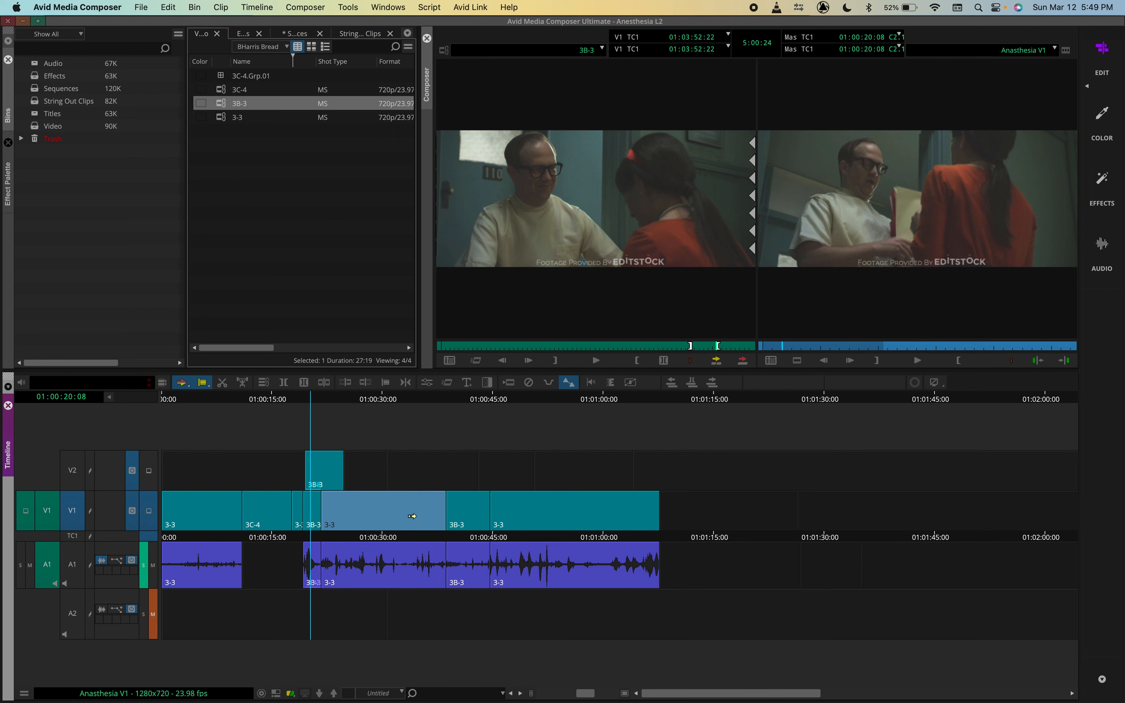
click(429, 416)
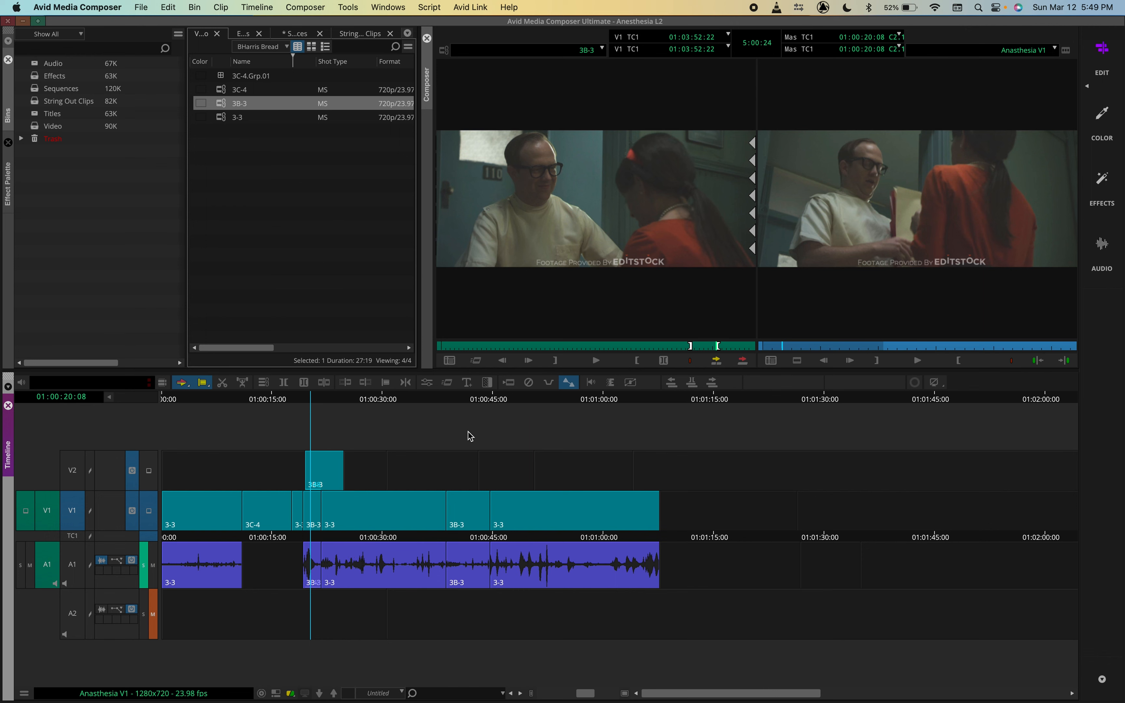
mouse_move(504, 441)
mouse_down()
mouse_move(427, 590)
mouse_move(437, 616)
mouse_up()
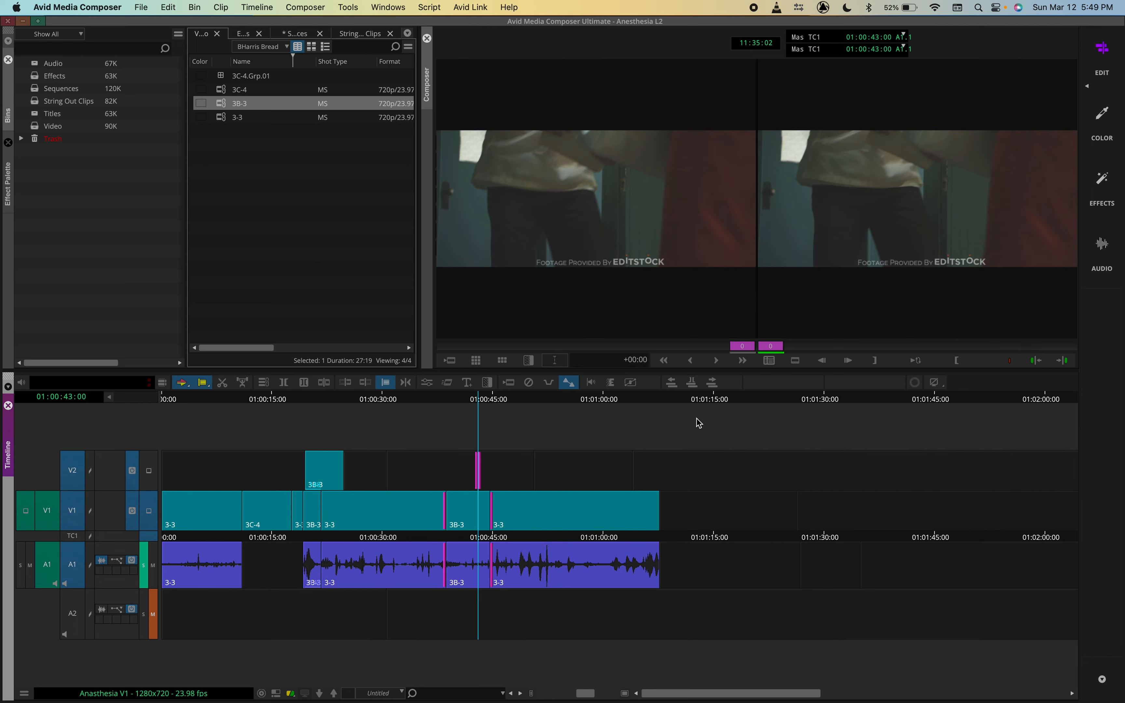
key(period)
key(period)
key(period)
key(period)
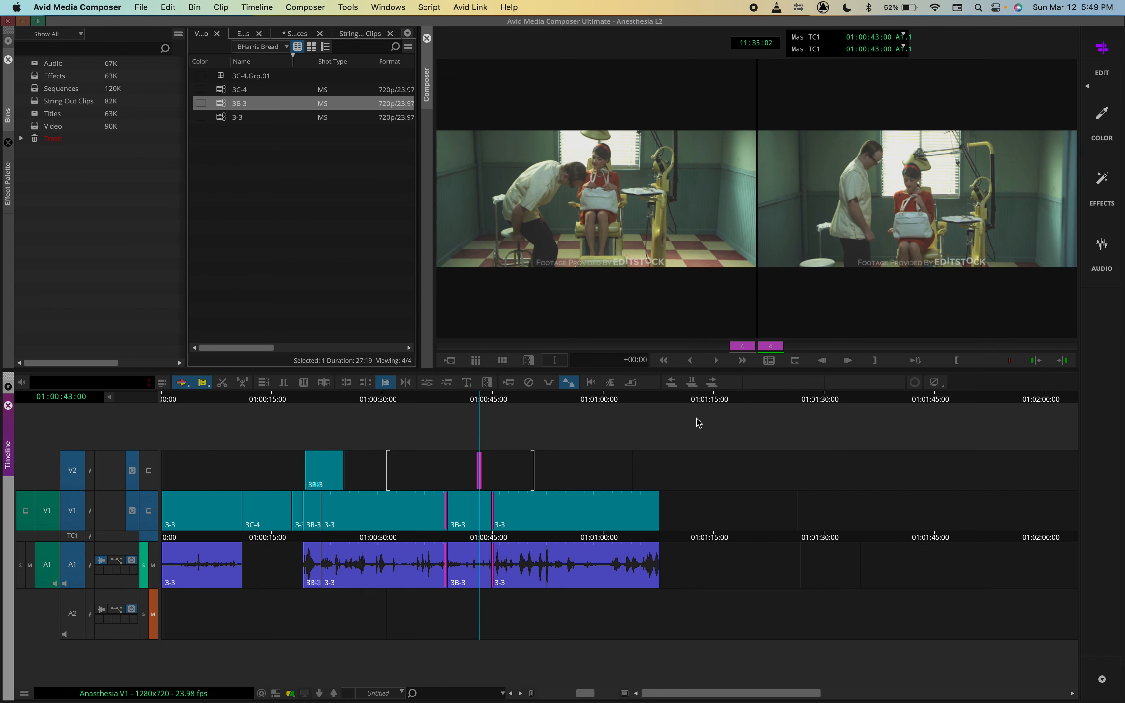
key(comma)
key(comma)
key(comma)
key(comma)
key(comma)
key(comma)
key(comma)
key(comma)
key(comma)
key(comma)
key(comma)
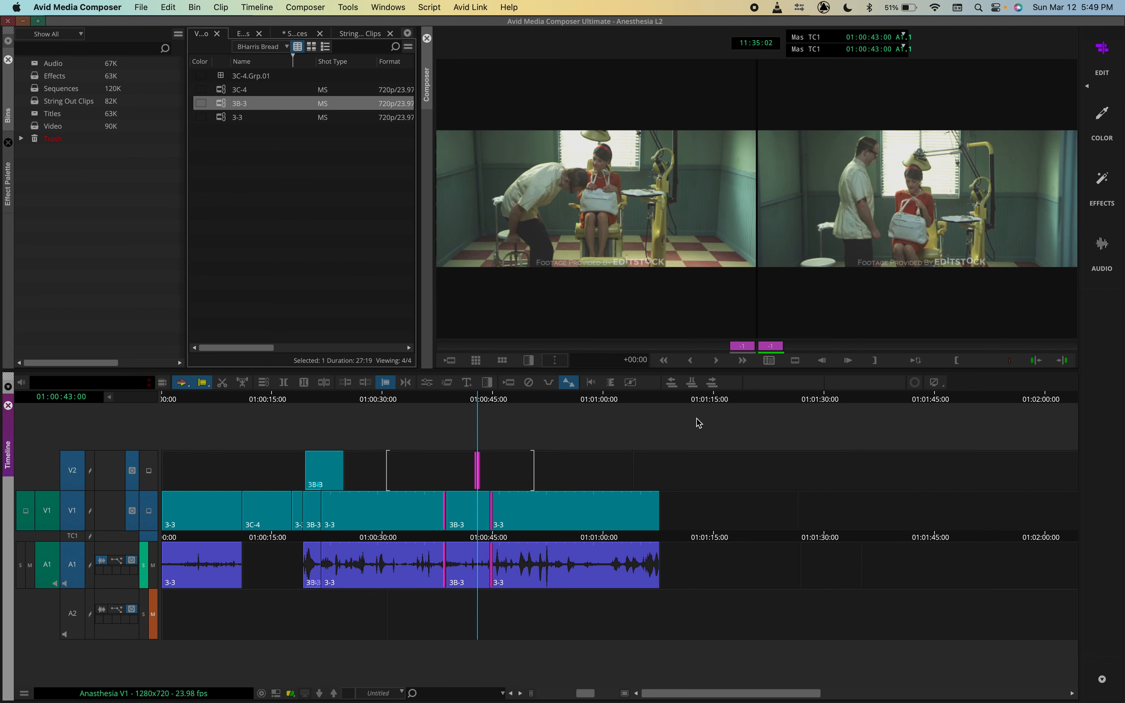
key(period)
key(period)
key(period)
key(period)
key(period)
key(period)
key(period)
key(period)
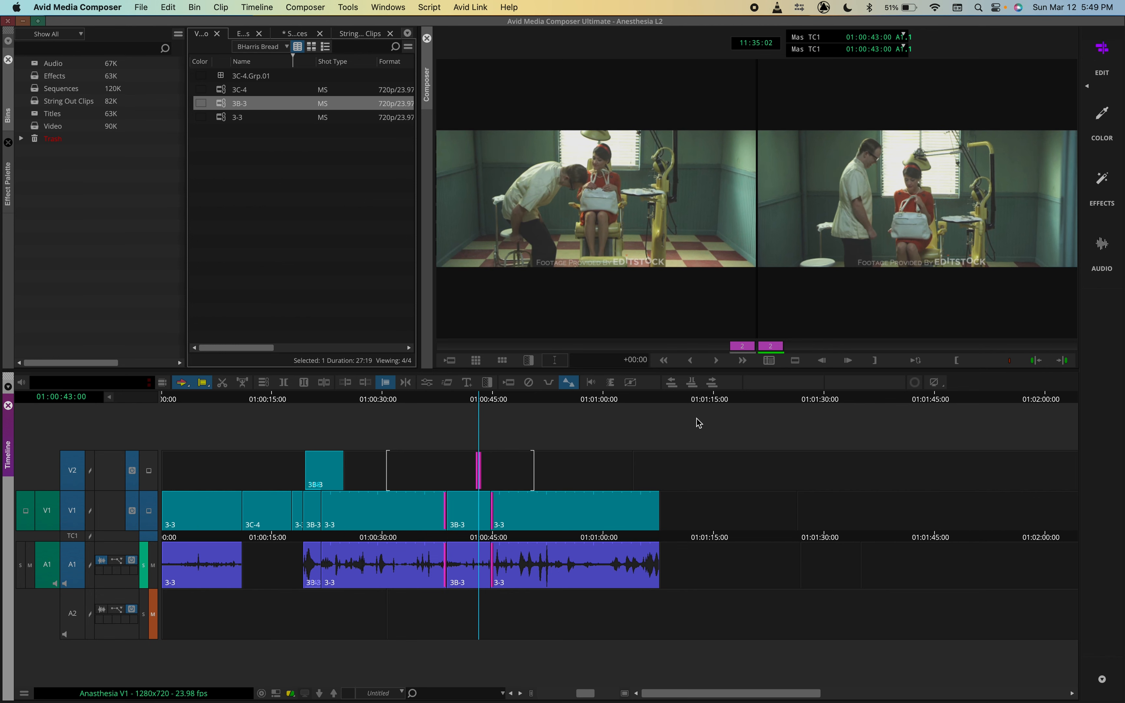
key(period)
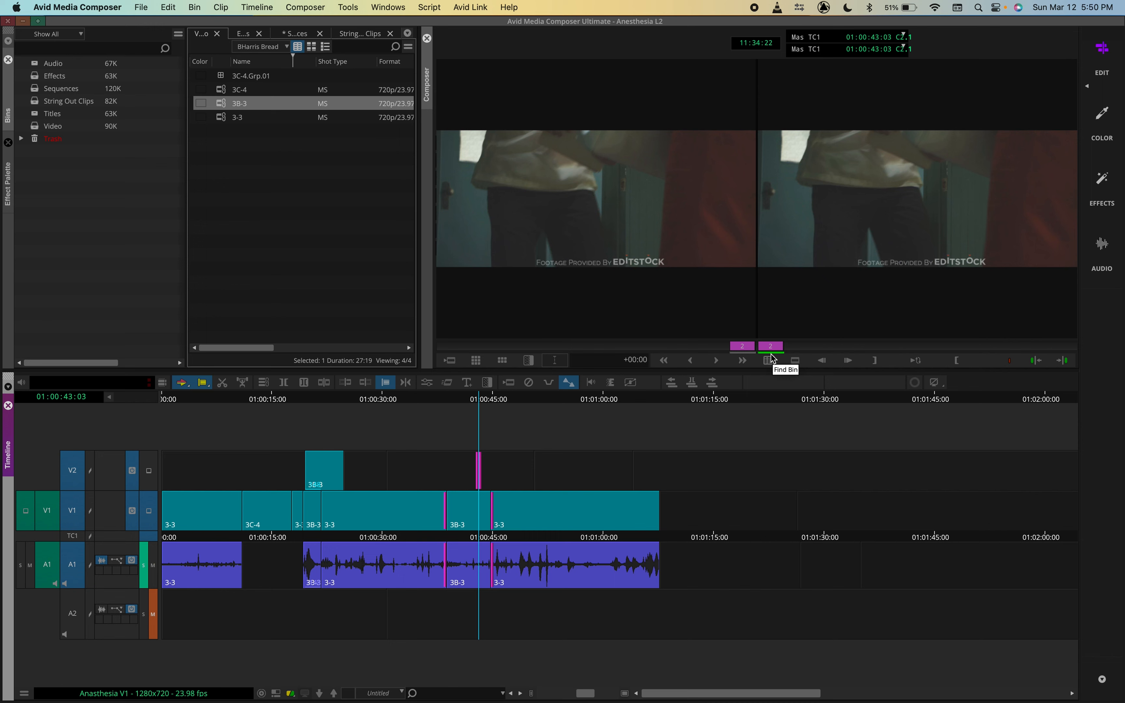
- Save the work and slide the 3B-3 clip earlier during reverse playback, stopping at 01:00:41:13
key(super+s)
key(j)
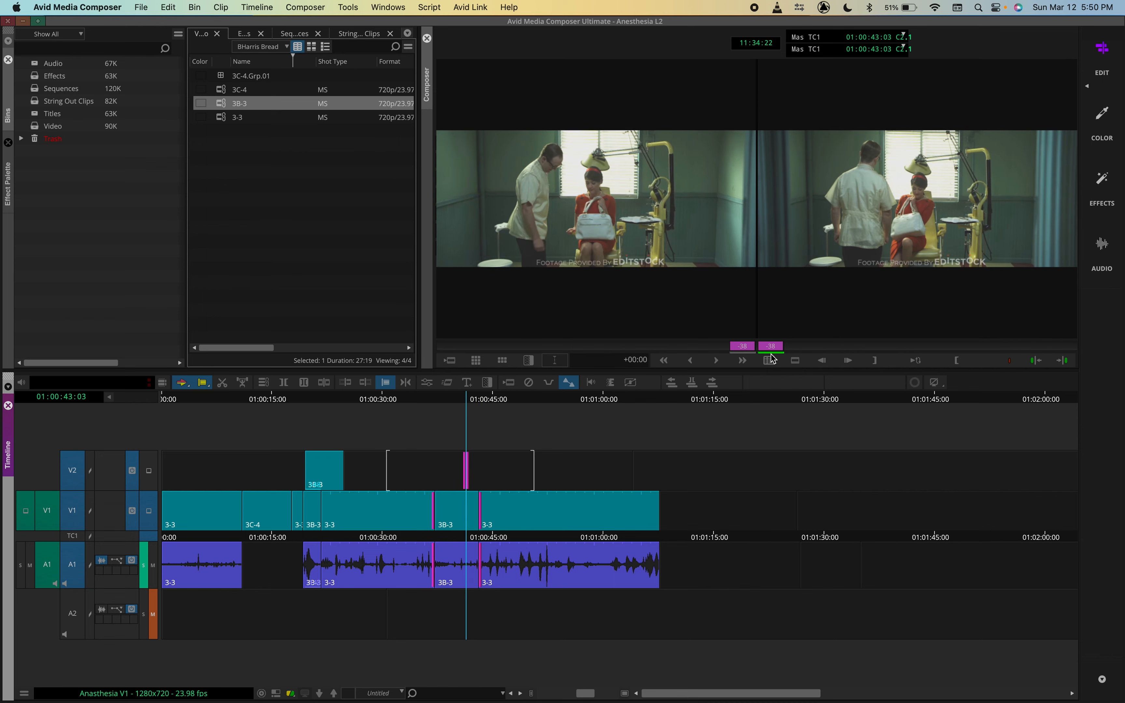
key(k)
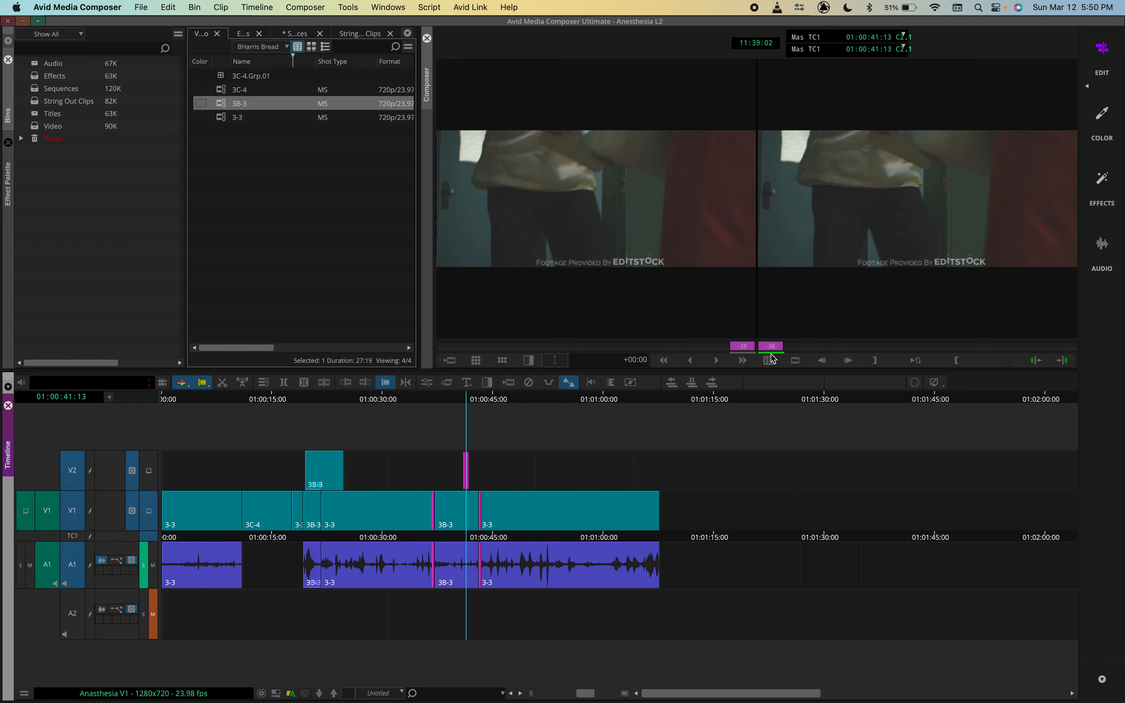
- Slide the 3B-3 clip back and forth during playback, finishing with its start at 01:00:40:14
key(l)
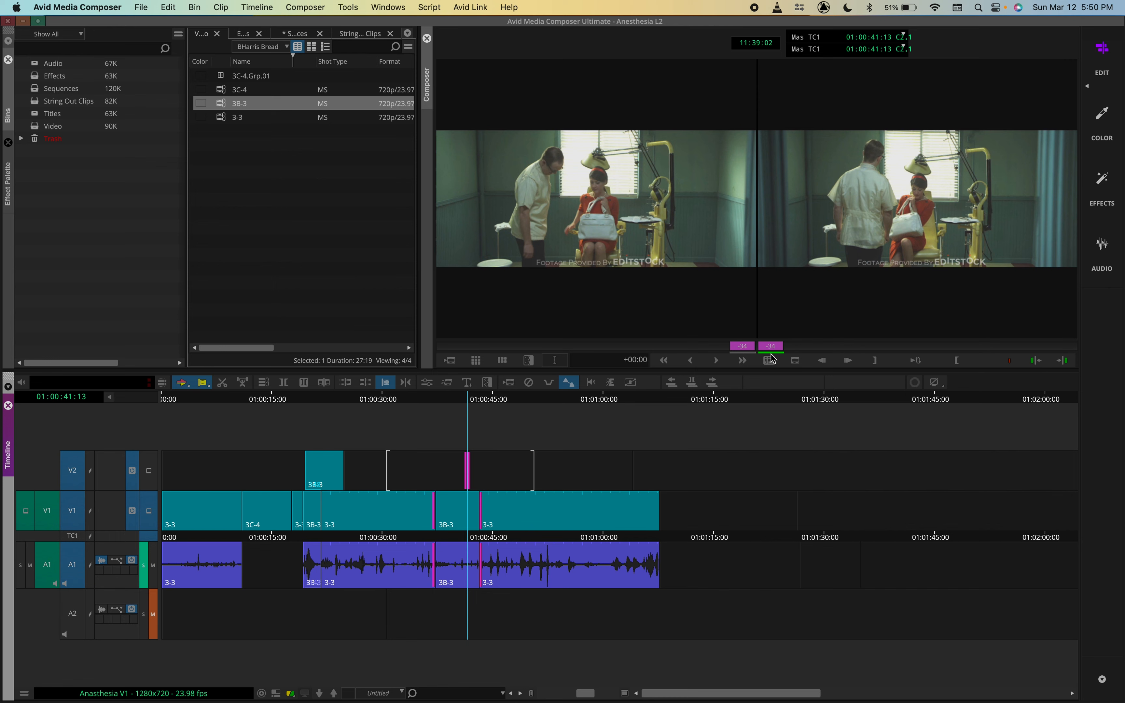
key(j)
key(j)
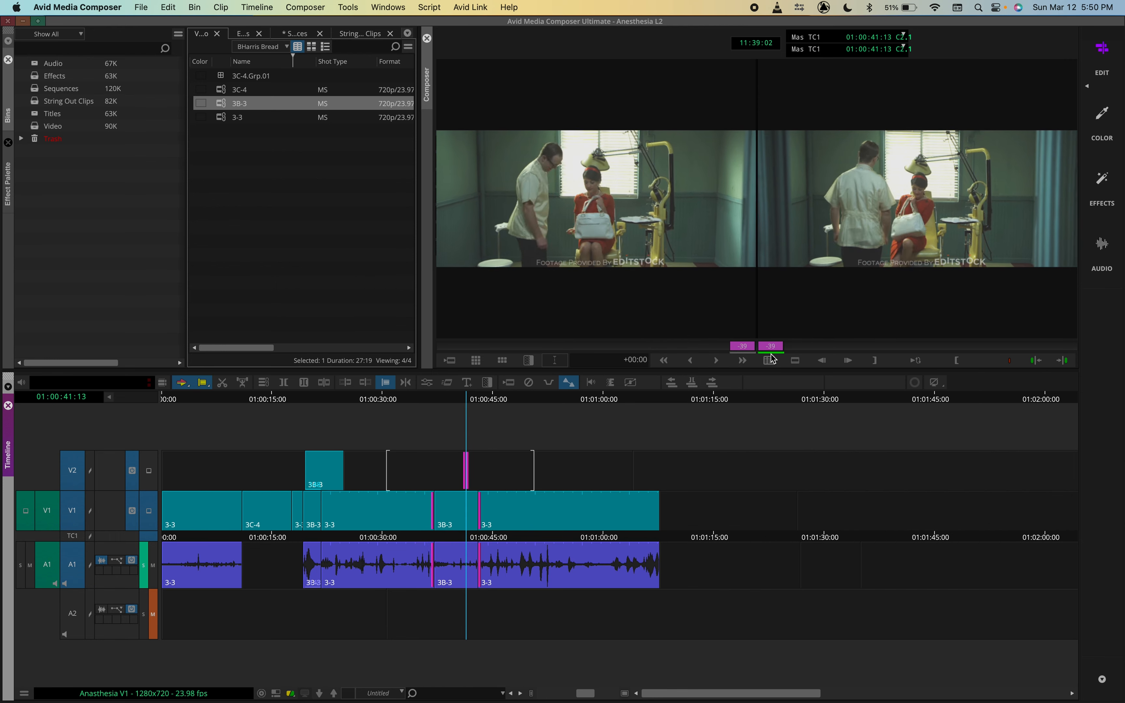
key(l)
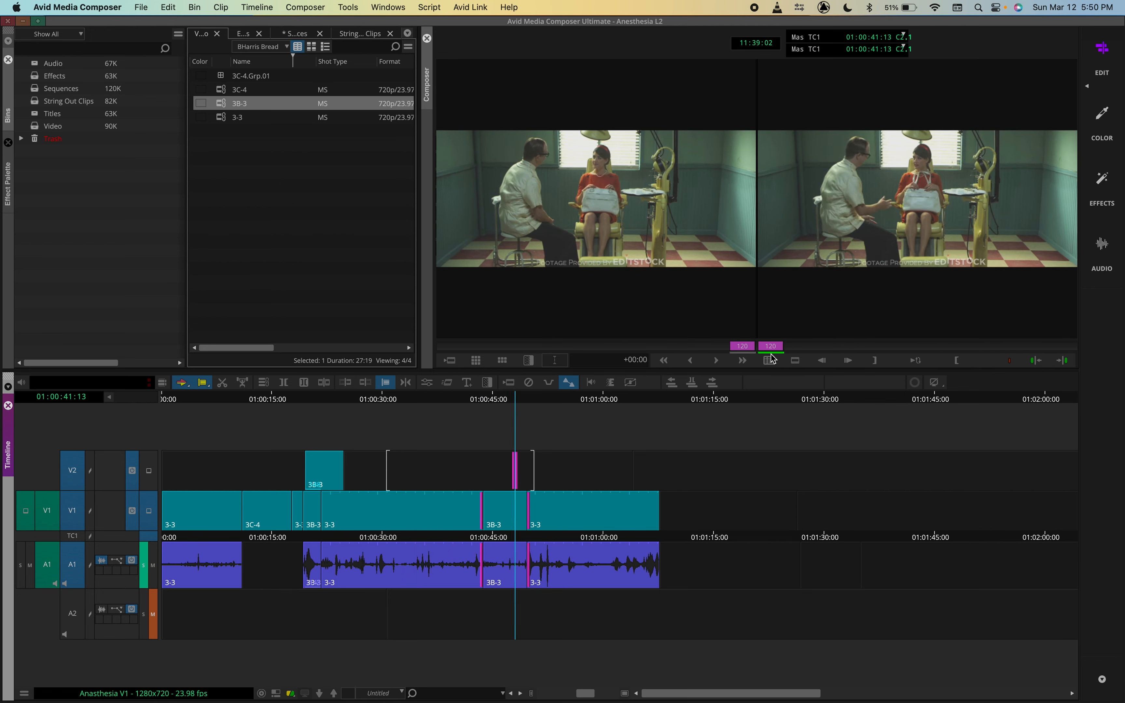
key(k)
key(j)
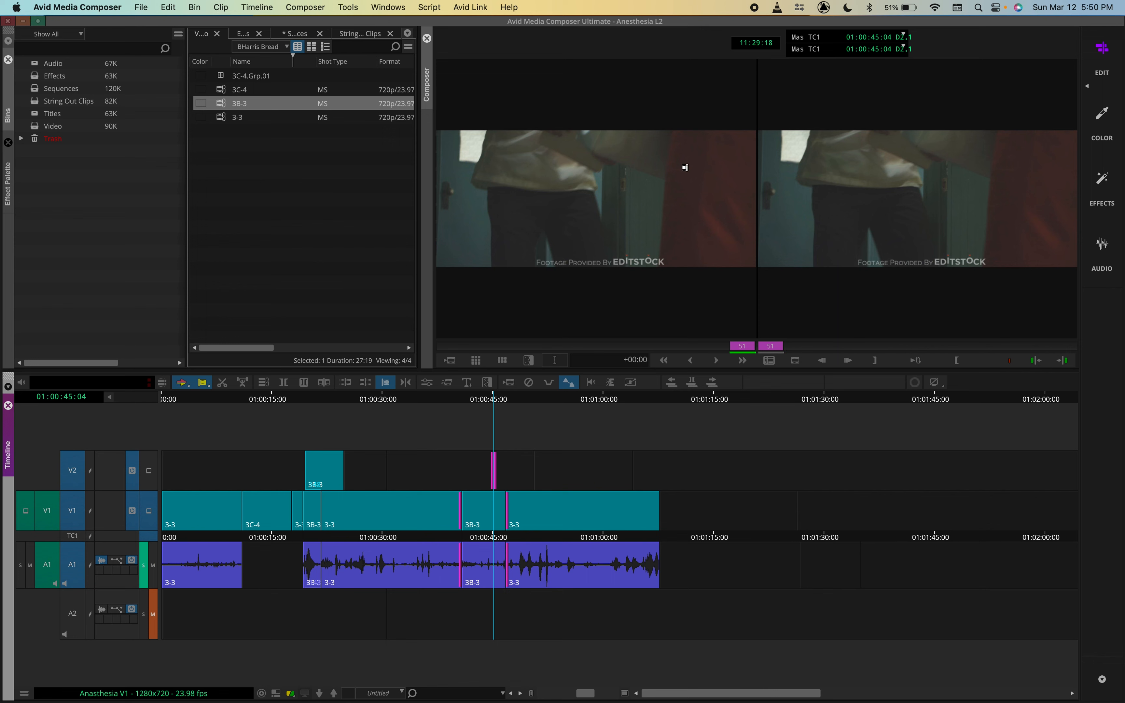
key(k+j)
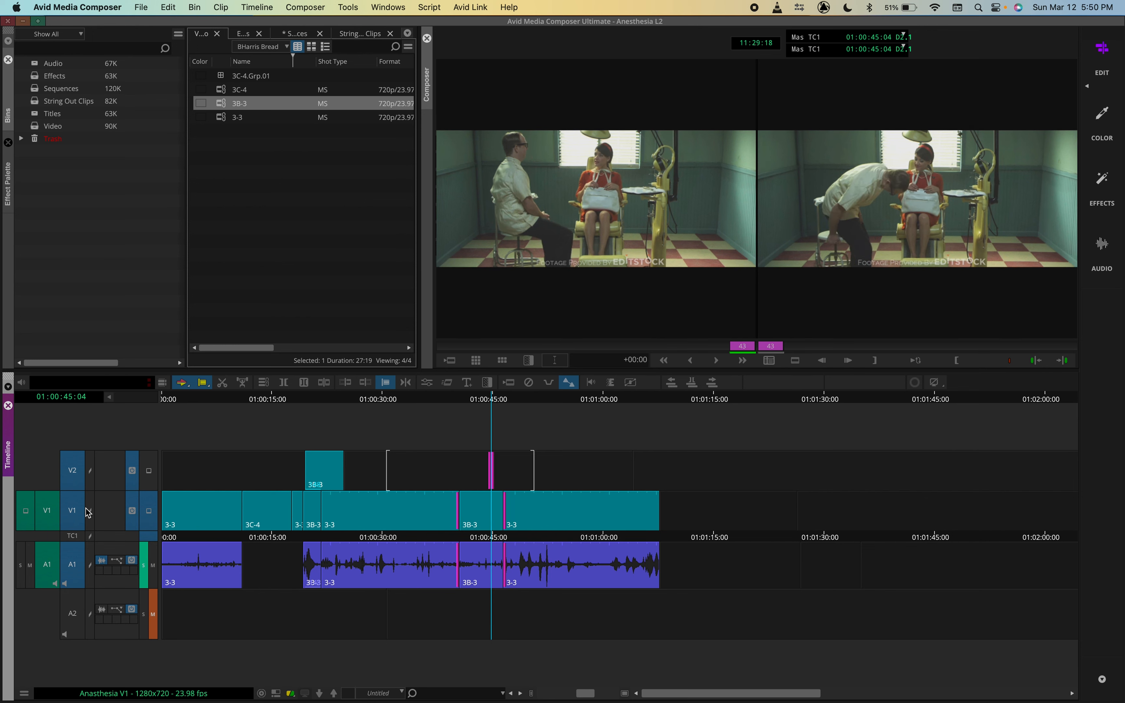
- Leave V2 out, slide the 3B-3 clip on V1 and A1 both ways to start at 01:00:40:04, and exit Trim mode at 01:00:40:19
click(70, 470)
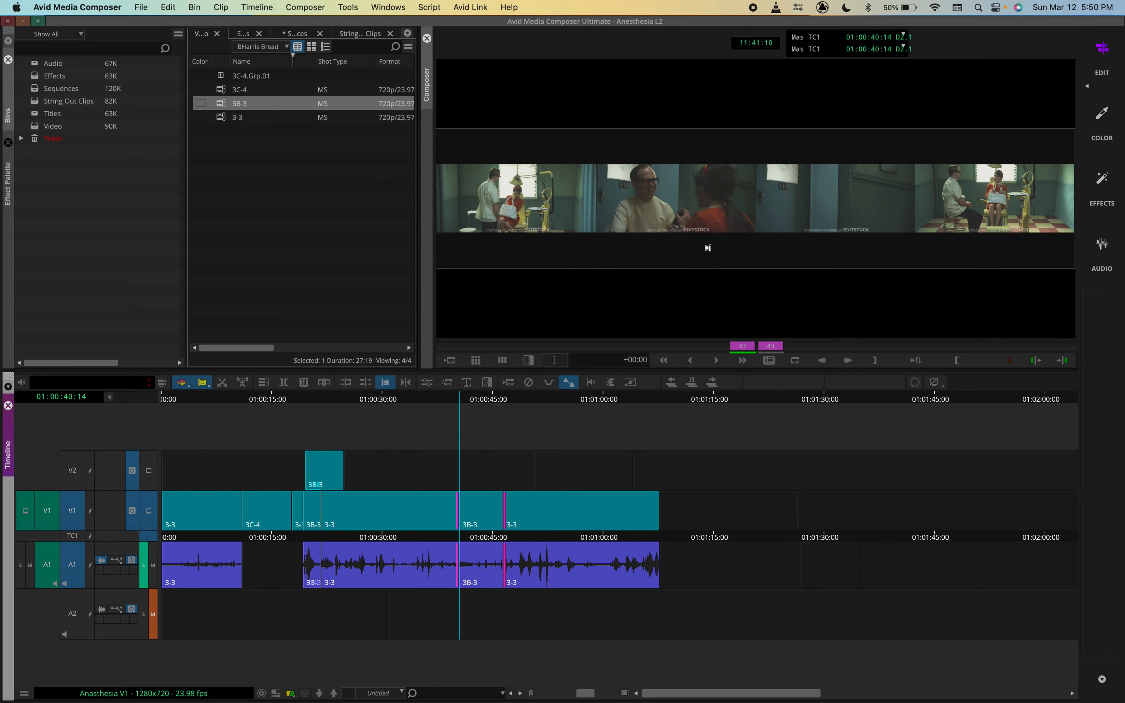
key(slash)
key(slash)
key(slash)
key(slash)
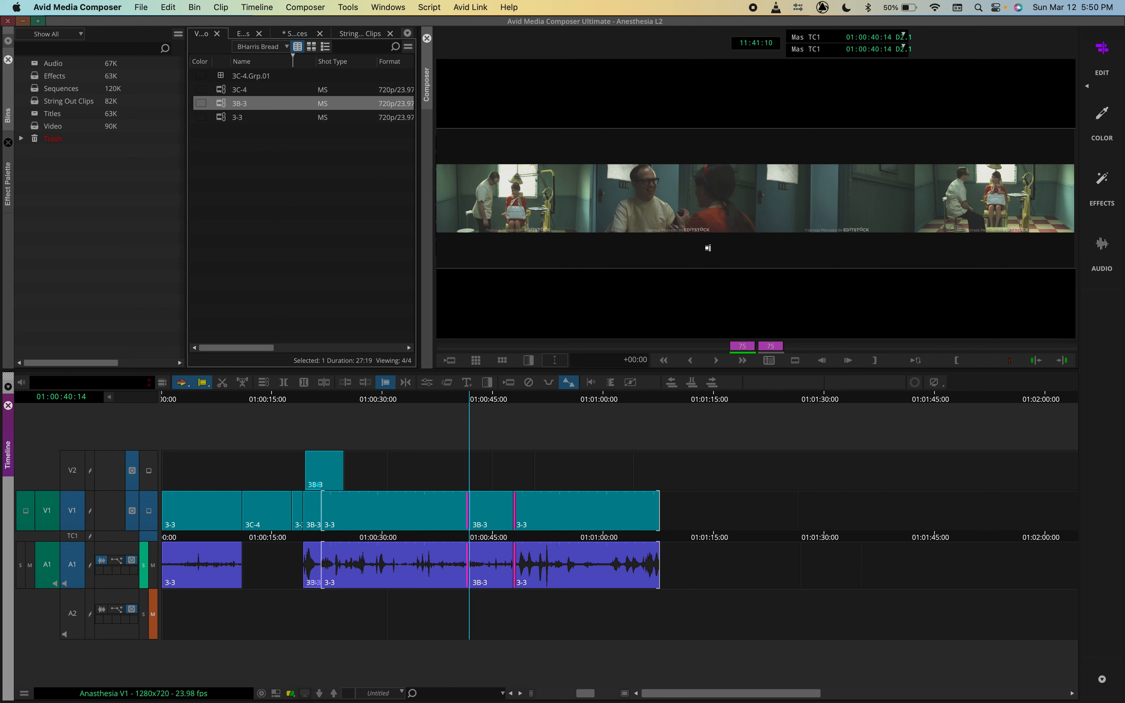
key(m)
key(m)
key(m)
key(m)
key(m)
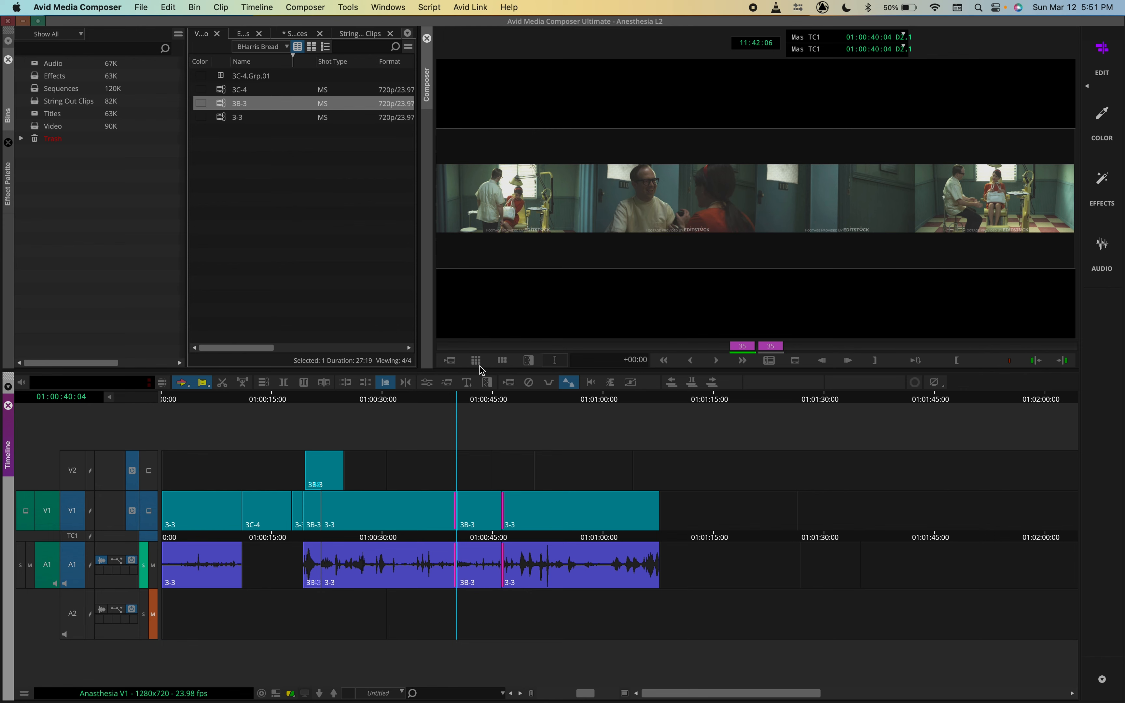
mouse_move(469, 395)
mouse_down()
mouse_move(499, 397)
mouse_move(421, 413)
mouse_move(541, 402)
mouse_move(444, 417)
mouse_move(504, 414)
mouse_move(458, 424)
mouse_move(409, 417)
mouse_move(462, 415)
mouse_up()
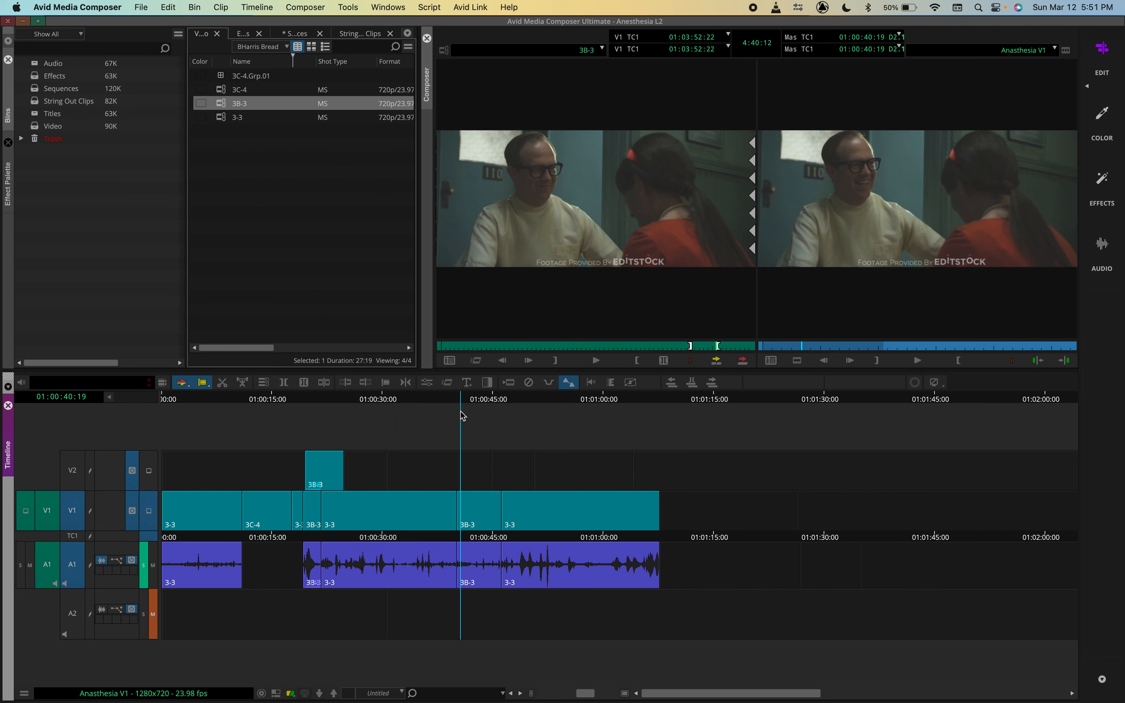